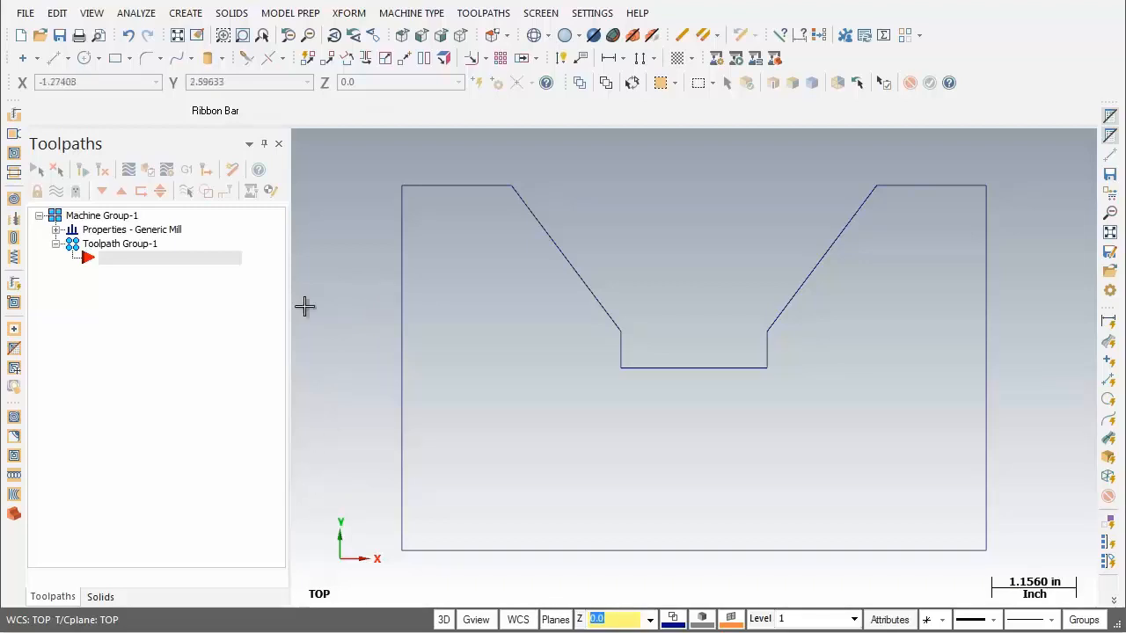
- Start the Line Endpoint command to examine its ribbon bar options, and exit it without drawing anything
{"action": "left_click", "coordinate": [184, 14]}
{"action": "mouse_move", "coordinate": [193, 59]}
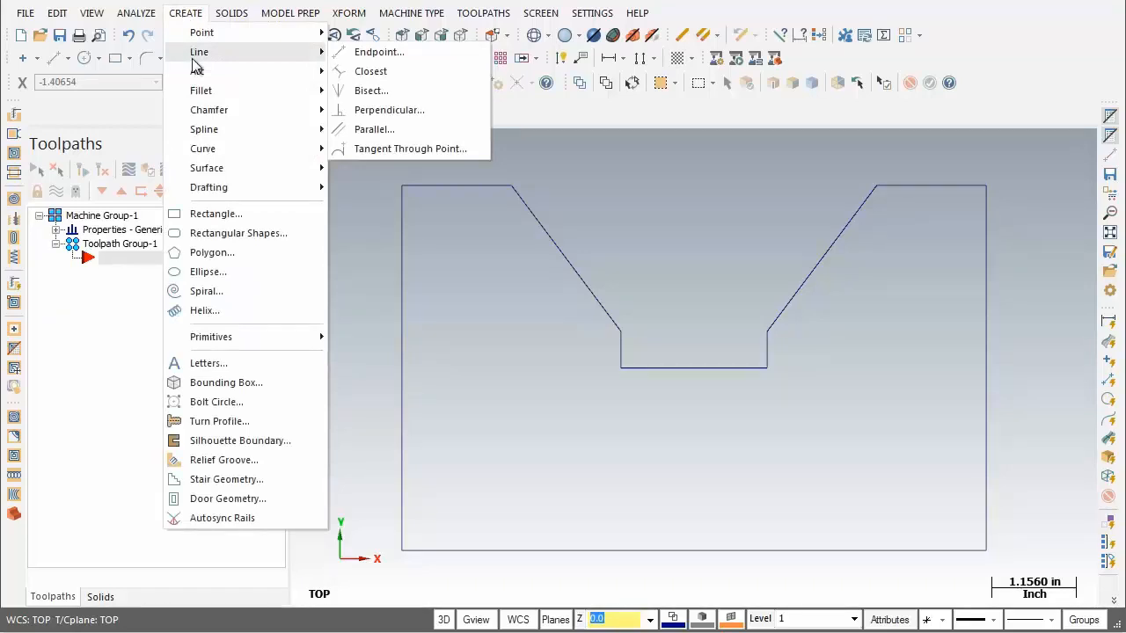
{"action": "left_click", "coordinate": [388, 58]}
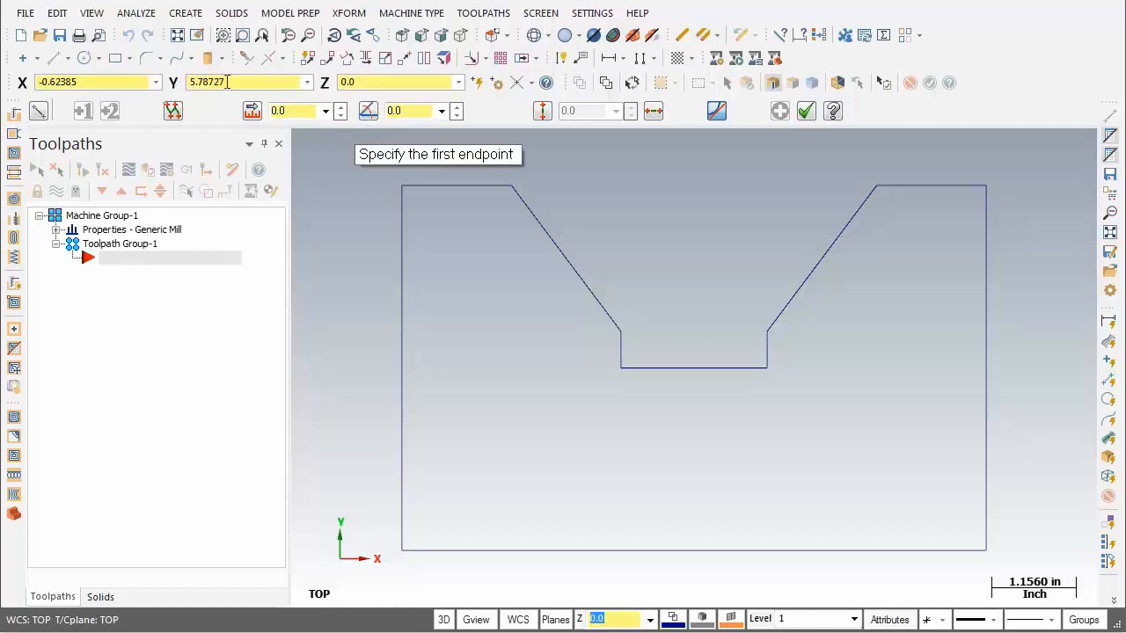
{"action": "left_click", "coordinate": [810, 113]}
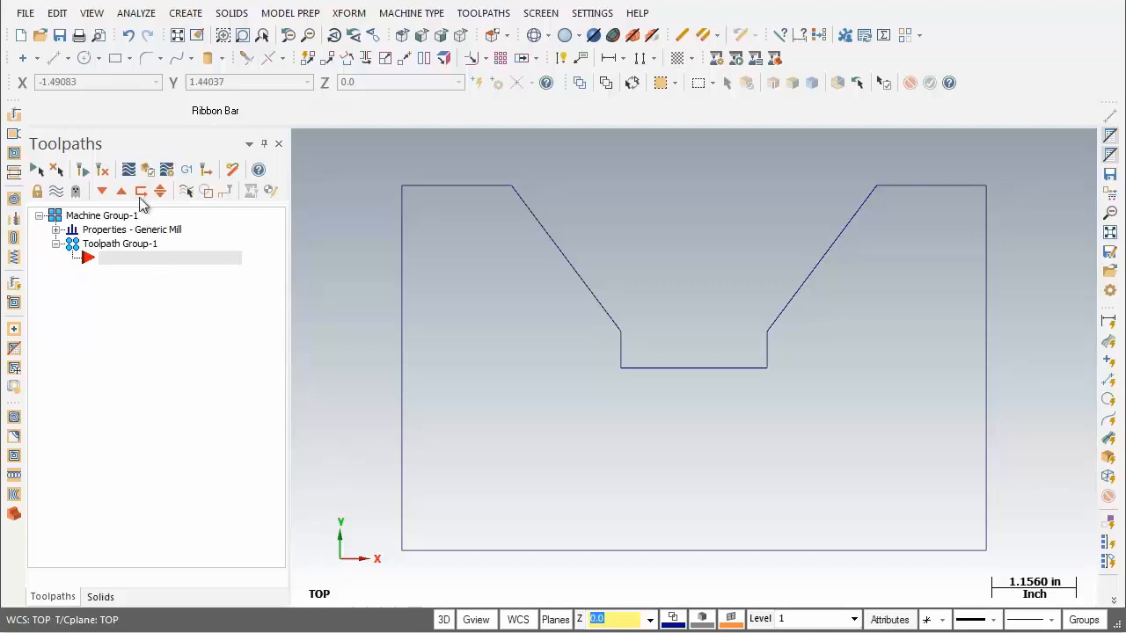
- Toggle off the Toolpaths Manager and the Solids Manager
{"action": "left_click", "coordinate": [92, 16]}
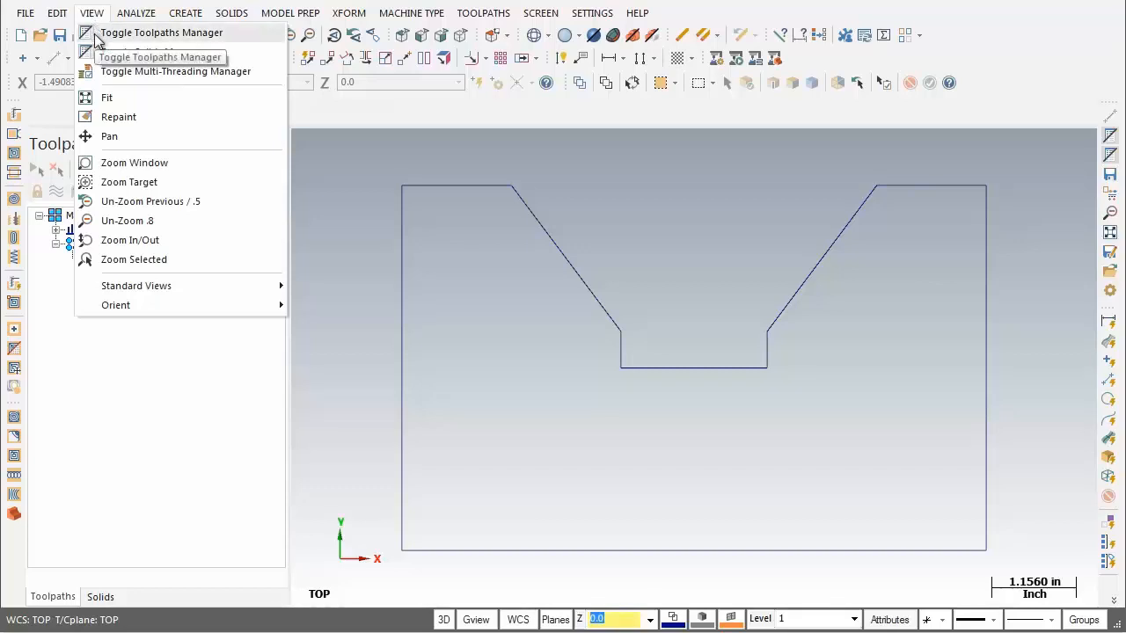
{"action": "left_click", "coordinate": [95, 39]}
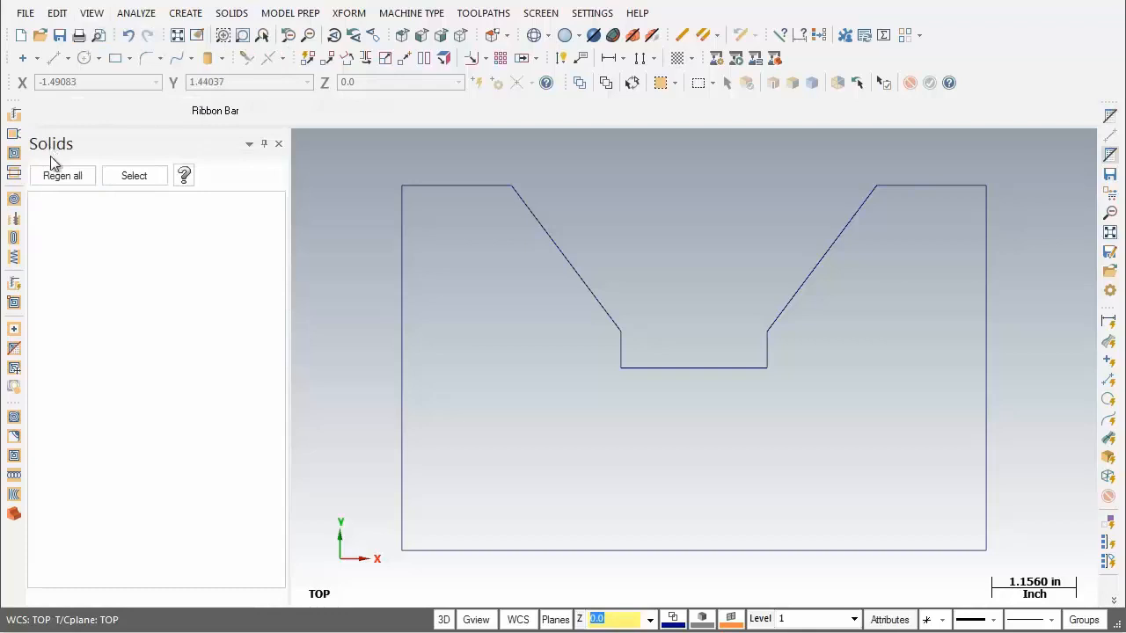
{"action": "left_click", "coordinate": [92, 16]}
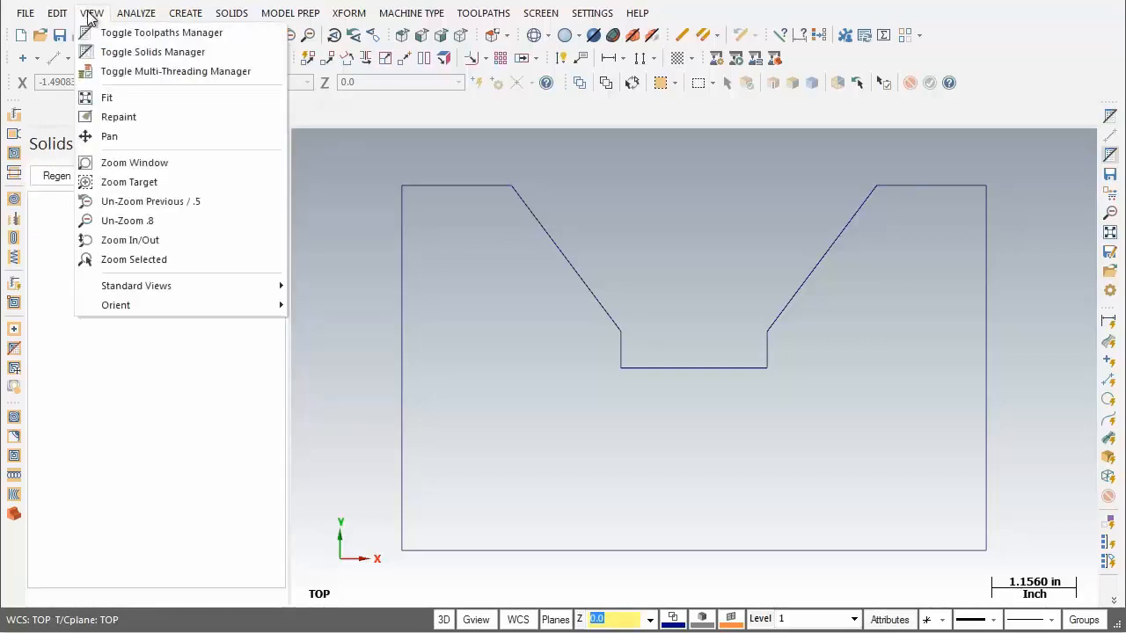
{"action": "left_click", "coordinate": [133, 53]}
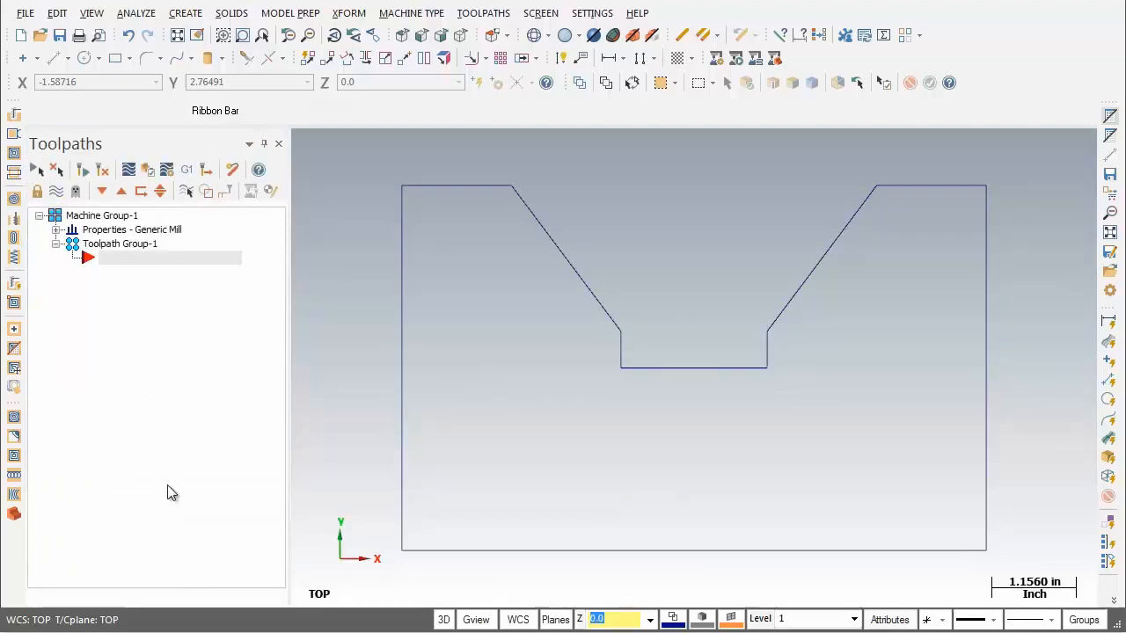
- Toggle the Toolpaths Manager off and on again, and close its pane
{"action": "key", "text": "alt+o"}
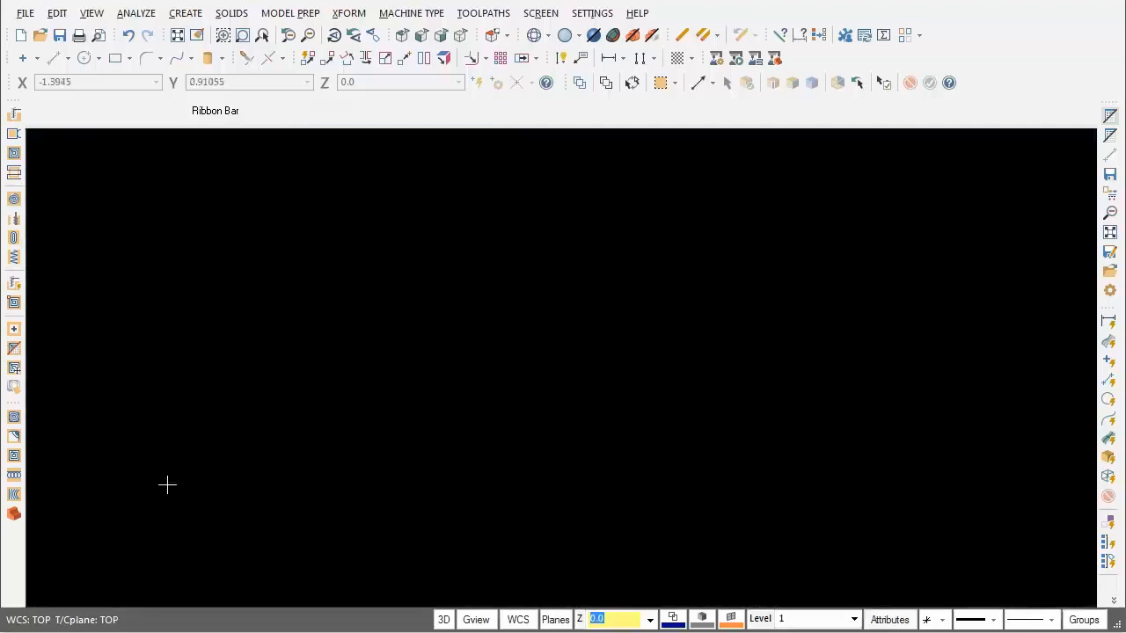
{"action": "key", "text": "alt+o"}
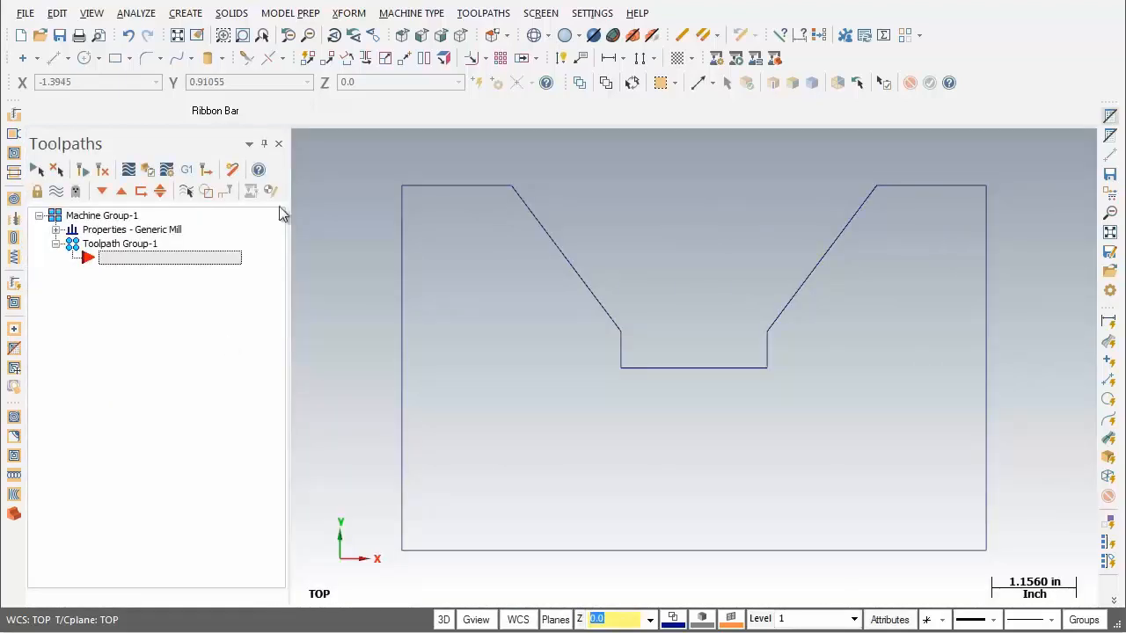
{"action": "left_click", "coordinate": [279, 145]}
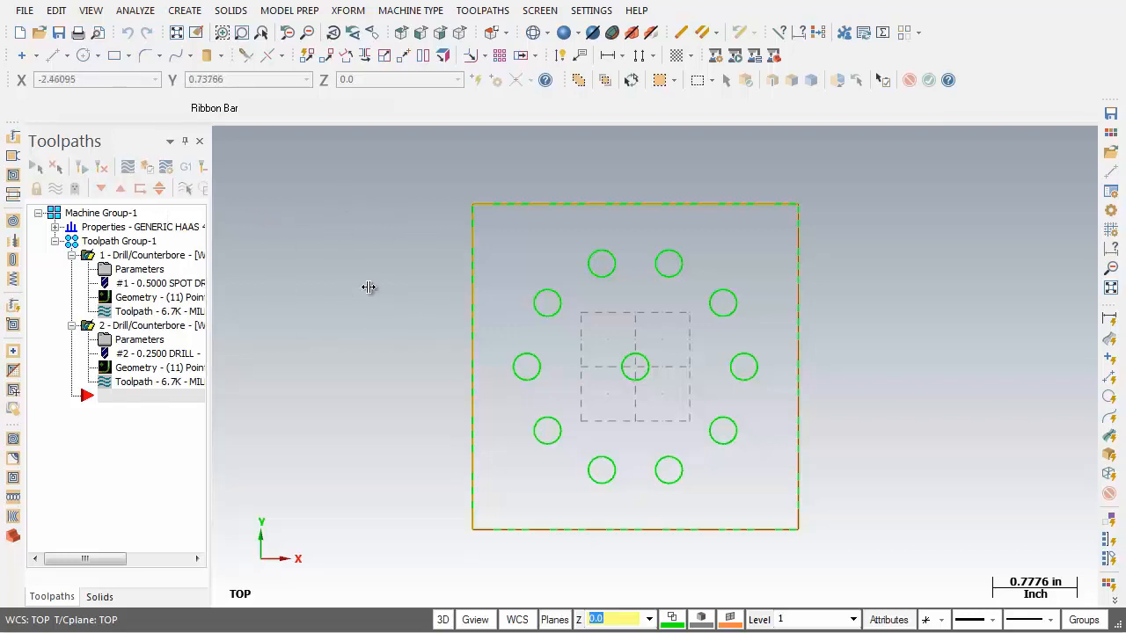
- Display the drilled plate in the Isometric (WCS) view and zoom out with Un-Zoom .8
{"action": "right_click", "coordinate": [360, 244]}
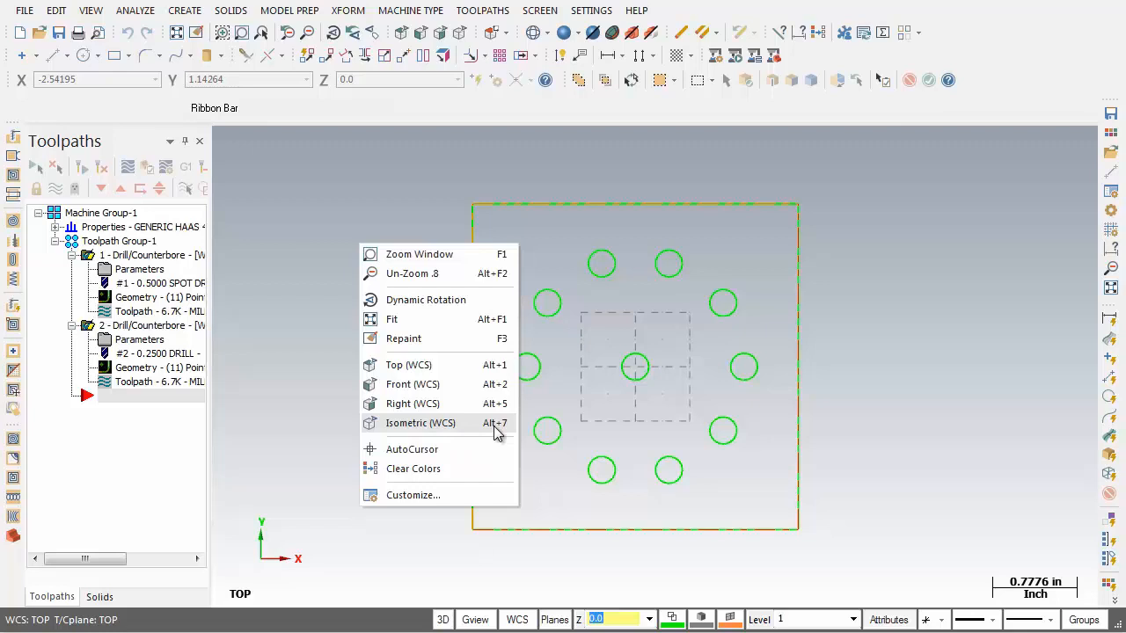
{"action": "left_click", "coordinate": [430, 428]}
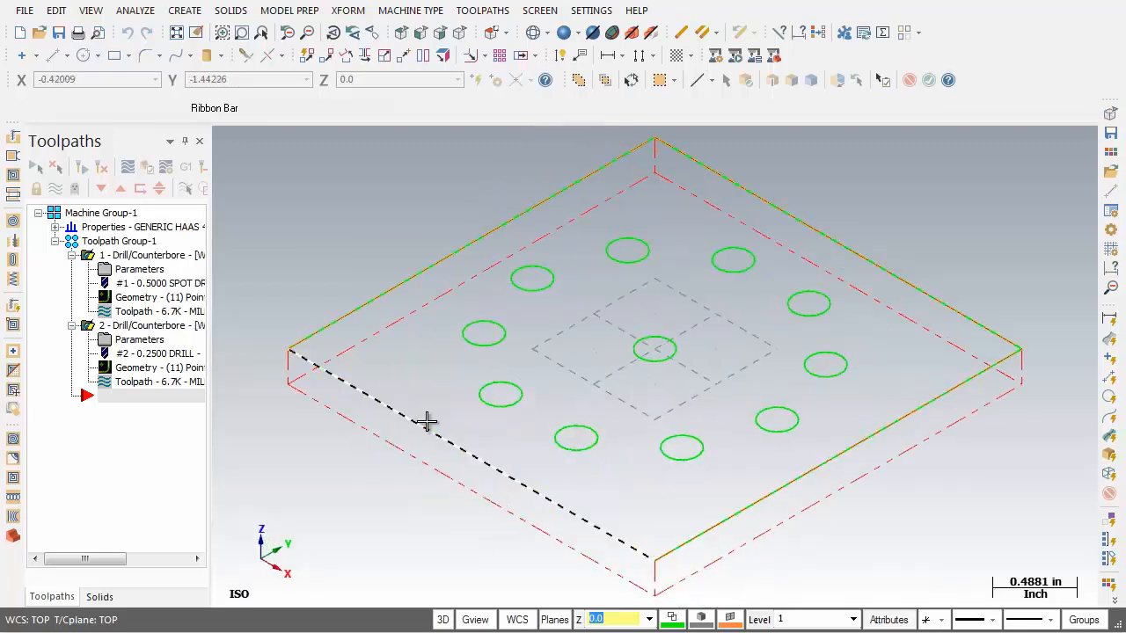
{"action": "right_click", "coordinate": [305, 207]}
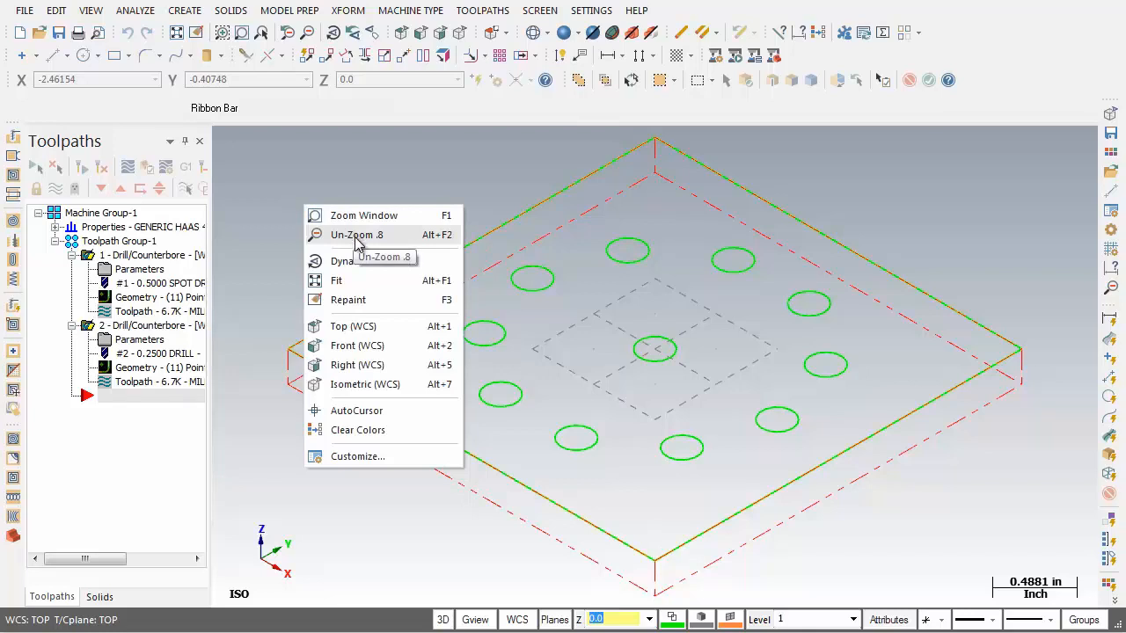
{"action": "left_click", "coordinate": [411, 243]}
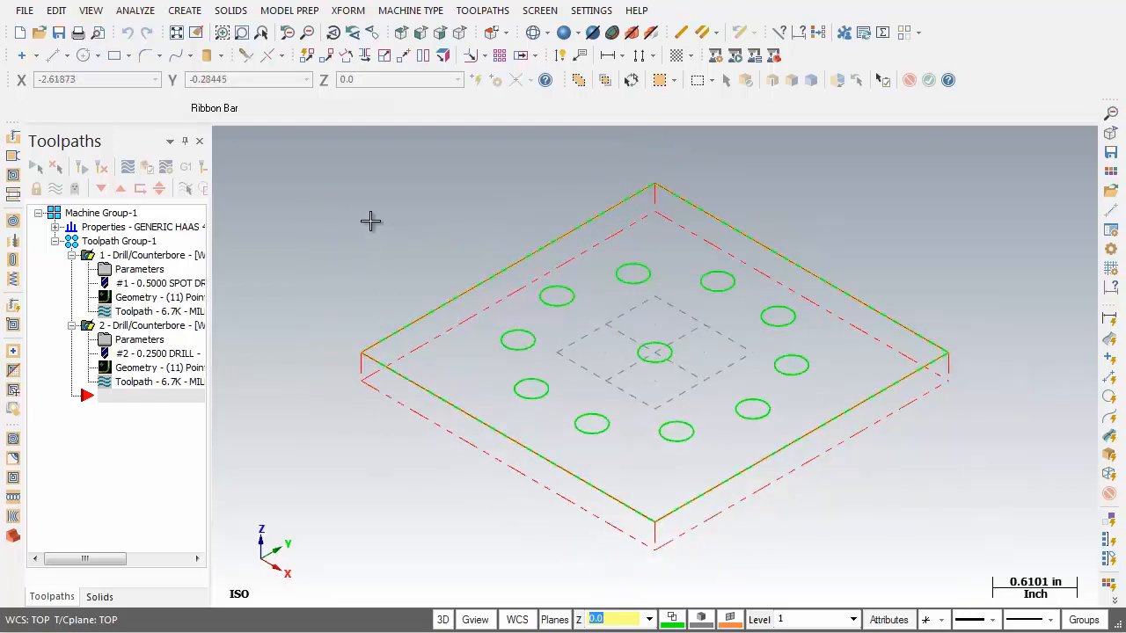
- Return the plate to the Top (WCS) view and fit the geometry to the graphics window
{"action": "right_click", "coordinate": [371, 226]}
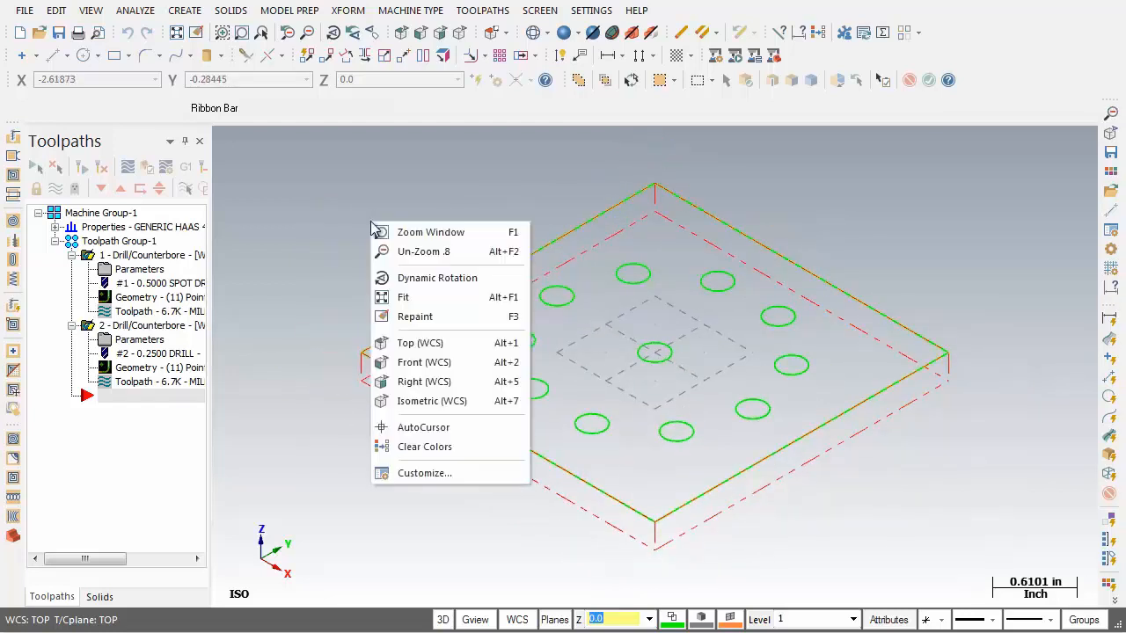
{"action": "left_click", "coordinate": [413, 345]}
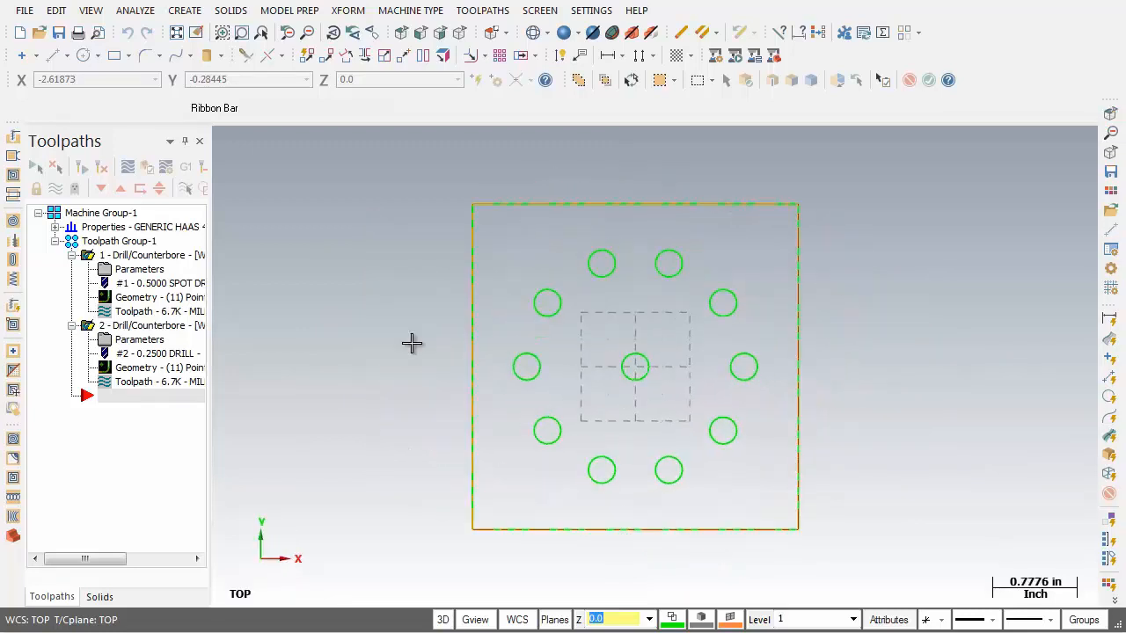
{"action": "right_click", "coordinate": [865, 231]}
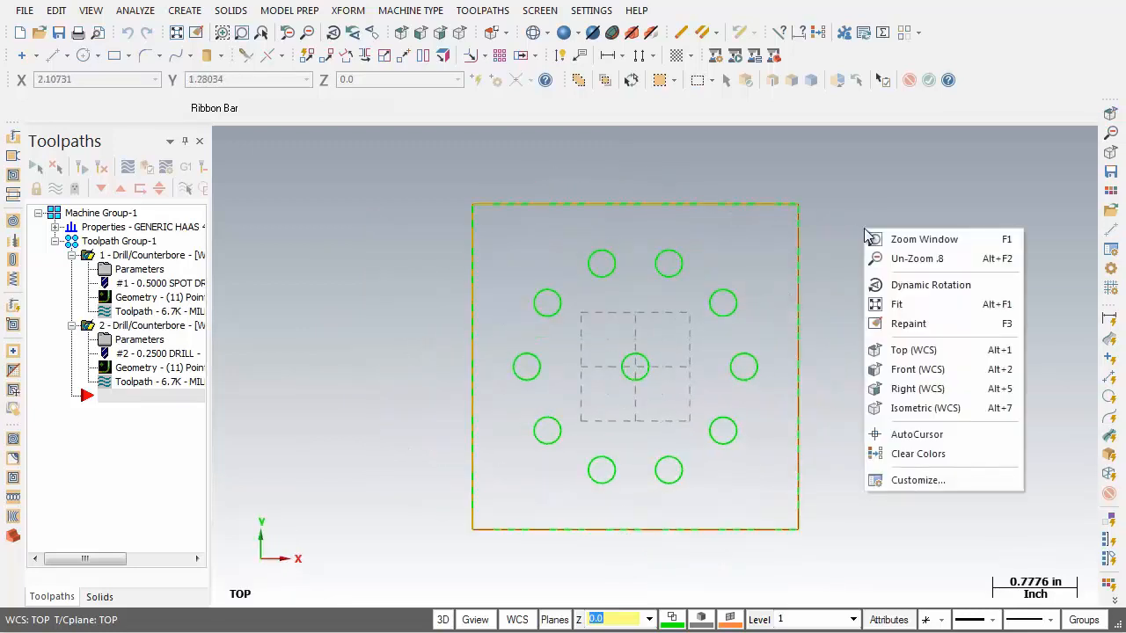
{"action": "left_click", "coordinate": [915, 308]}
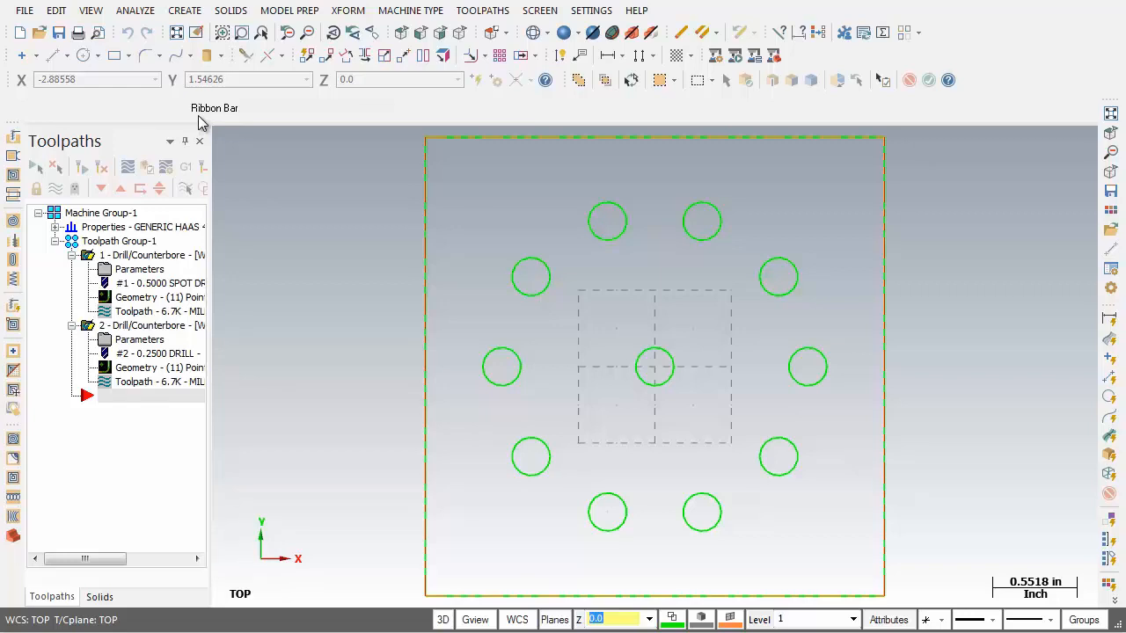
- Examine the coordinate, length and angle fields of the Line Endpoint command, and leave it without creating a line
{"action": "left_click", "coordinate": [185, 12]}
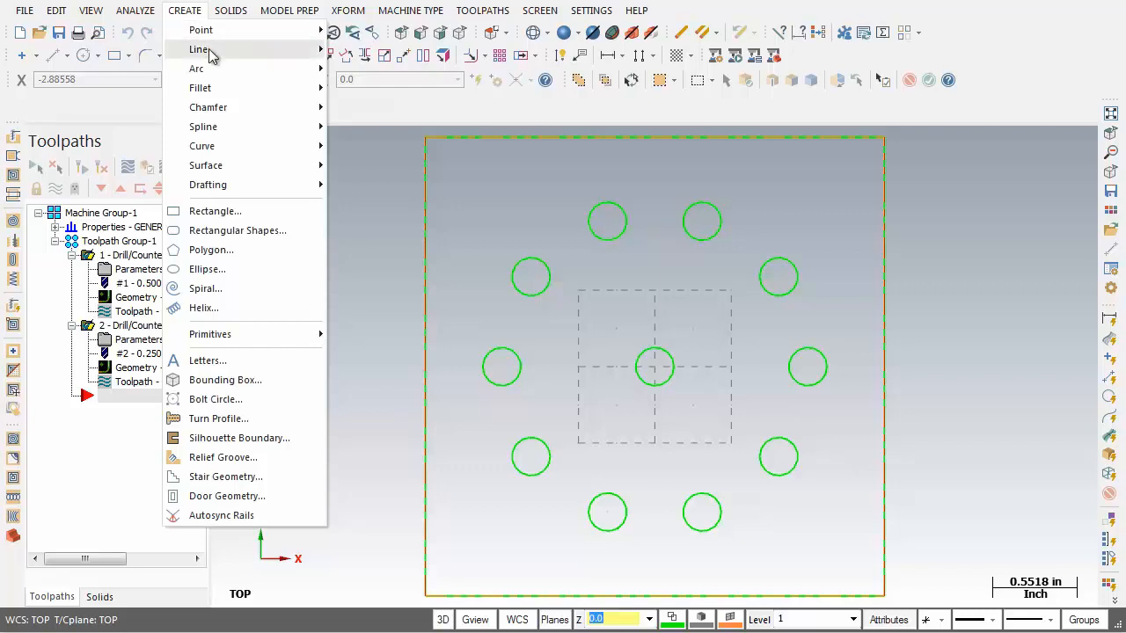
{"action": "mouse_move", "coordinate": [212, 56]}
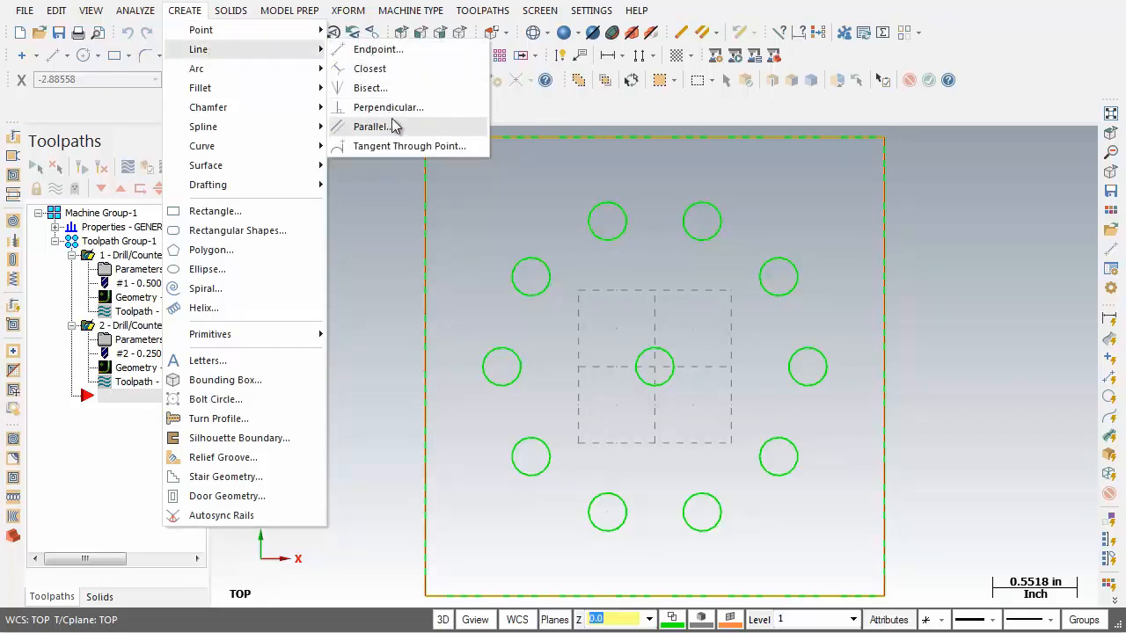
{"action": "left_click", "coordinate": [404, 53]}
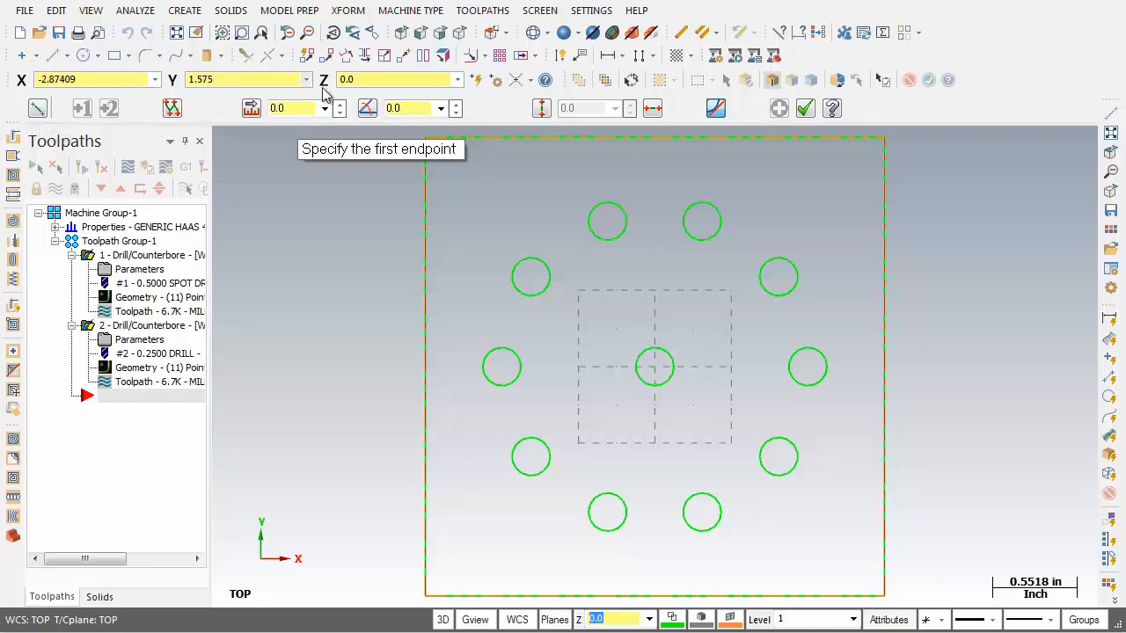
{"action": "left_click", "coordinate": [805, 109]}
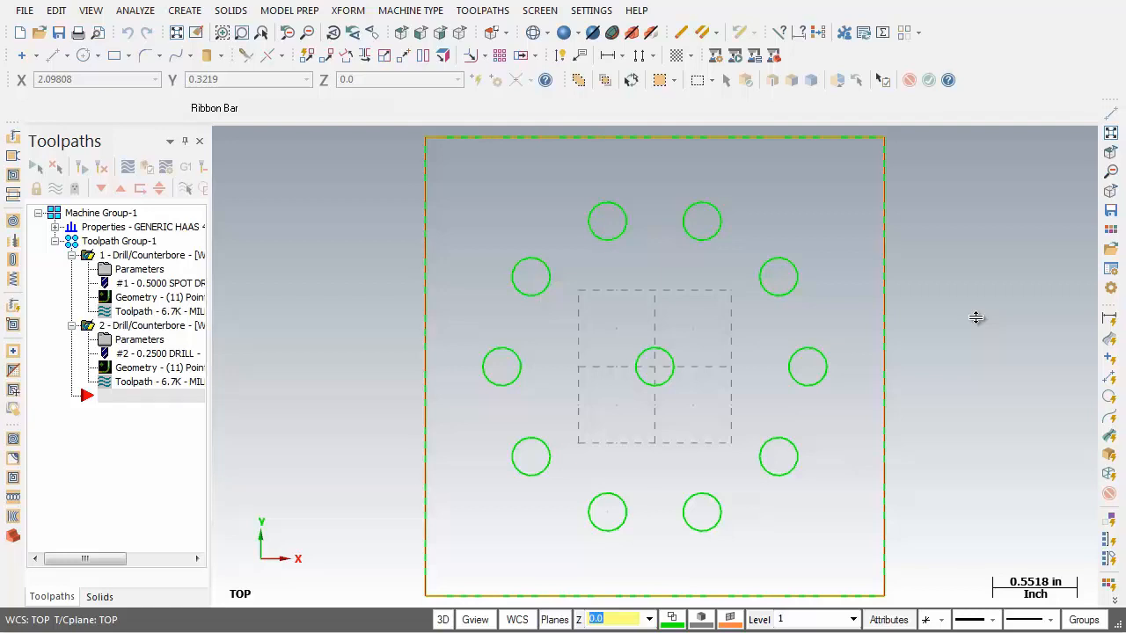
- Examine the file types that can be opened and filter the Open dialog to AutoCAD Files
{"action": "left_click", "coordinate": [24, 10]}
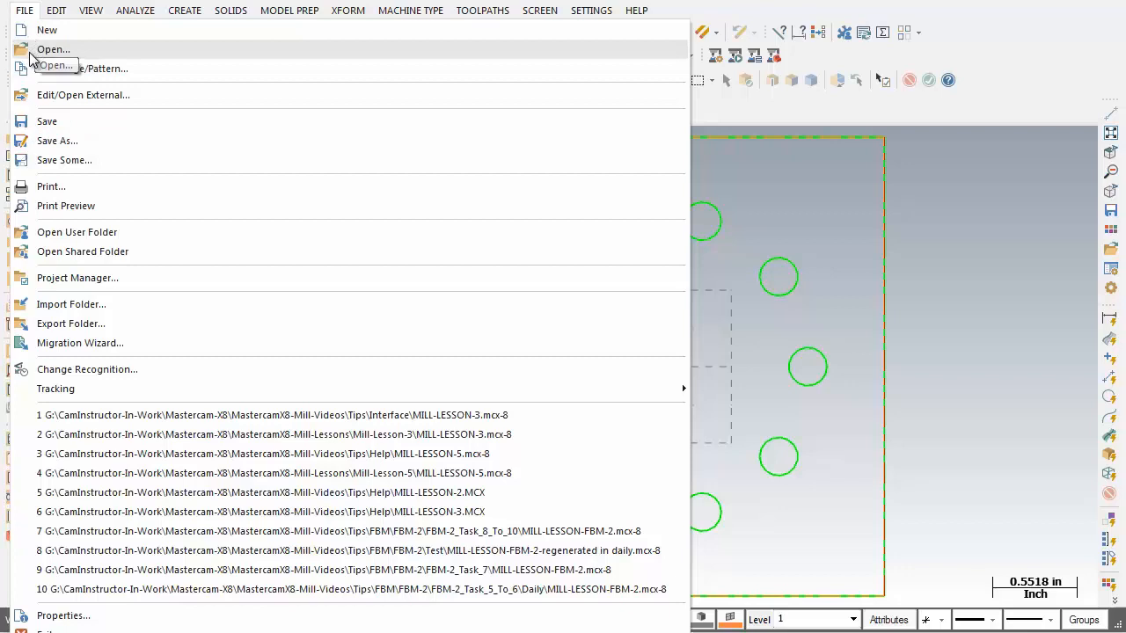
{"action": "key", "text": "Escape"}
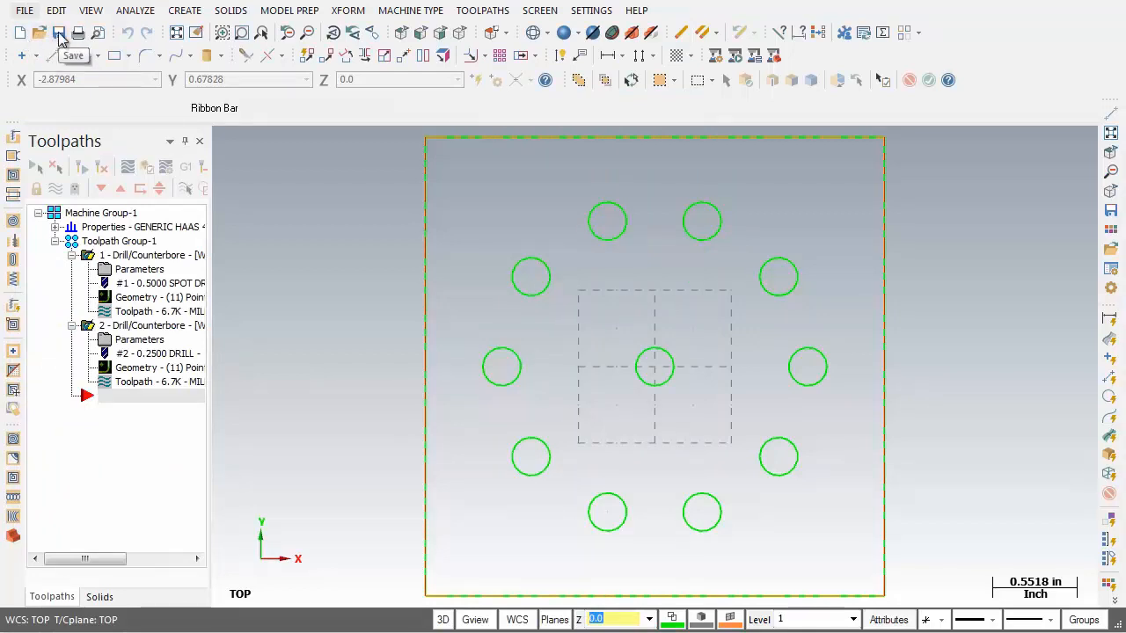
{"action": "left_click", "coordinate": [22, 14]}
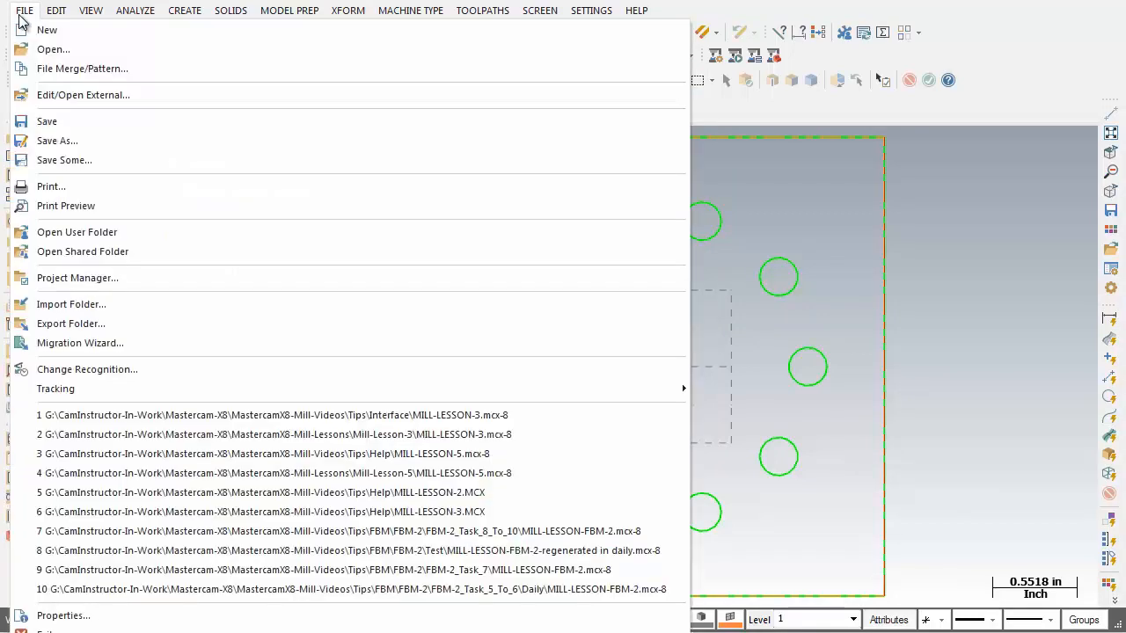
{"action": "left_click", "coordinate": [52, 50]}
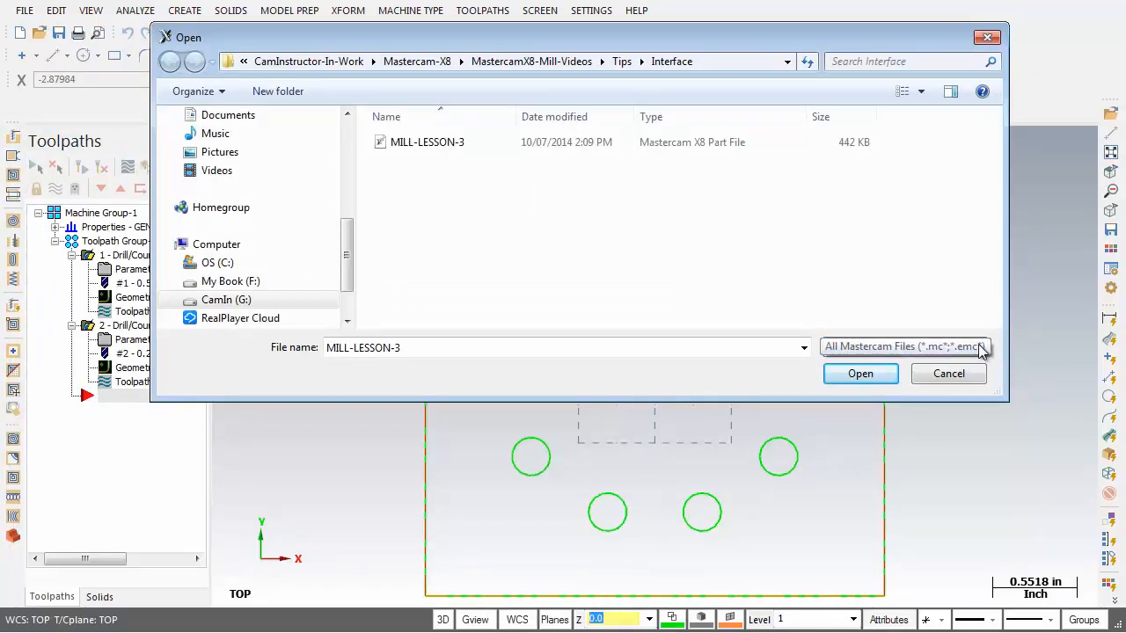
{"action": "left_click", "coordinate": [981, 349]}
{"action": "scroll", "coordinate": [1030, 453], "scroll_direction": "up", "scroll_amount": 1}
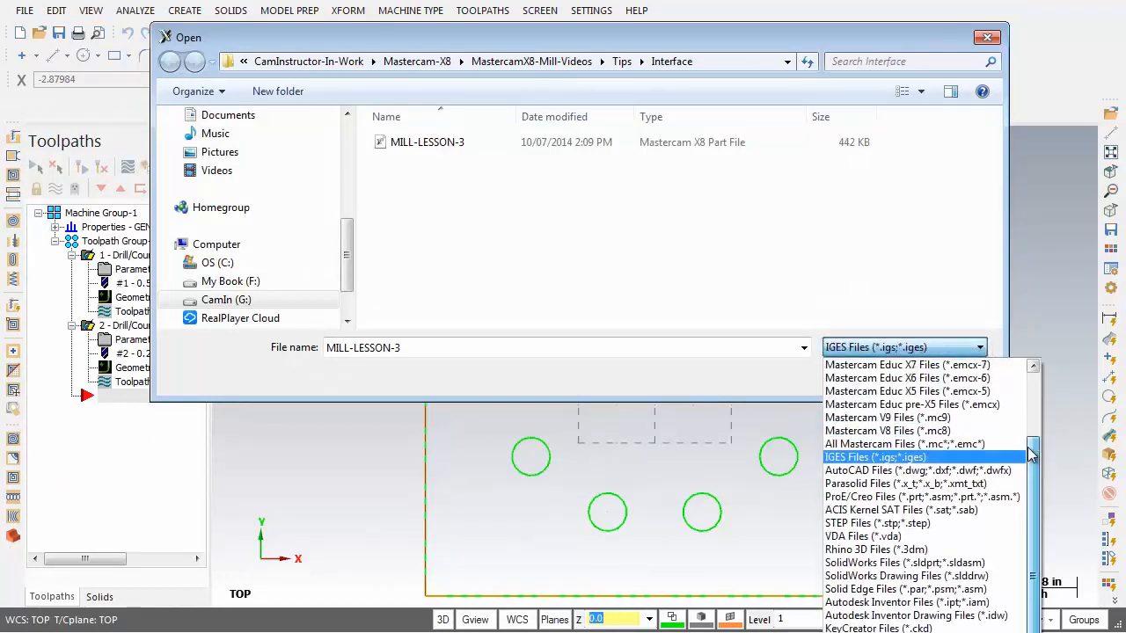
{"action": "scroll", "coordinate": [1031, 453], "scroll_direction": "up", "scroll_amount": 3}
{"action": "scroll", "coordinate": [1035, 440], "scroll_direction": "down", "scroll_amount": 2}
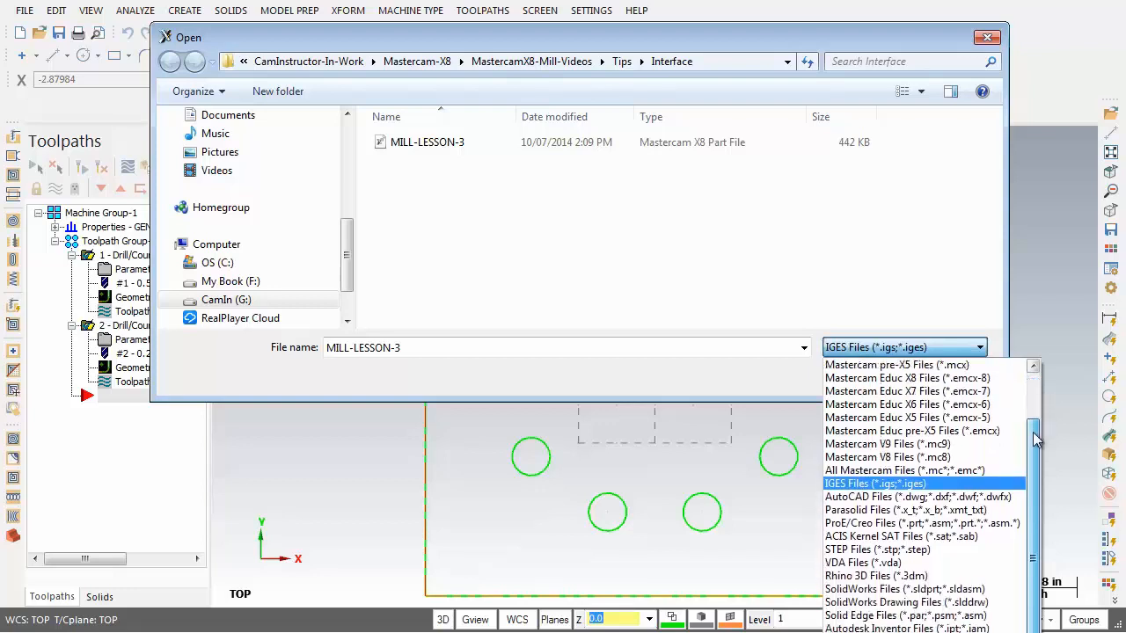
{"action": "scroll", "coordinate": [1035, 440], "scroll_direction": "up", "scroll_amount": 2}
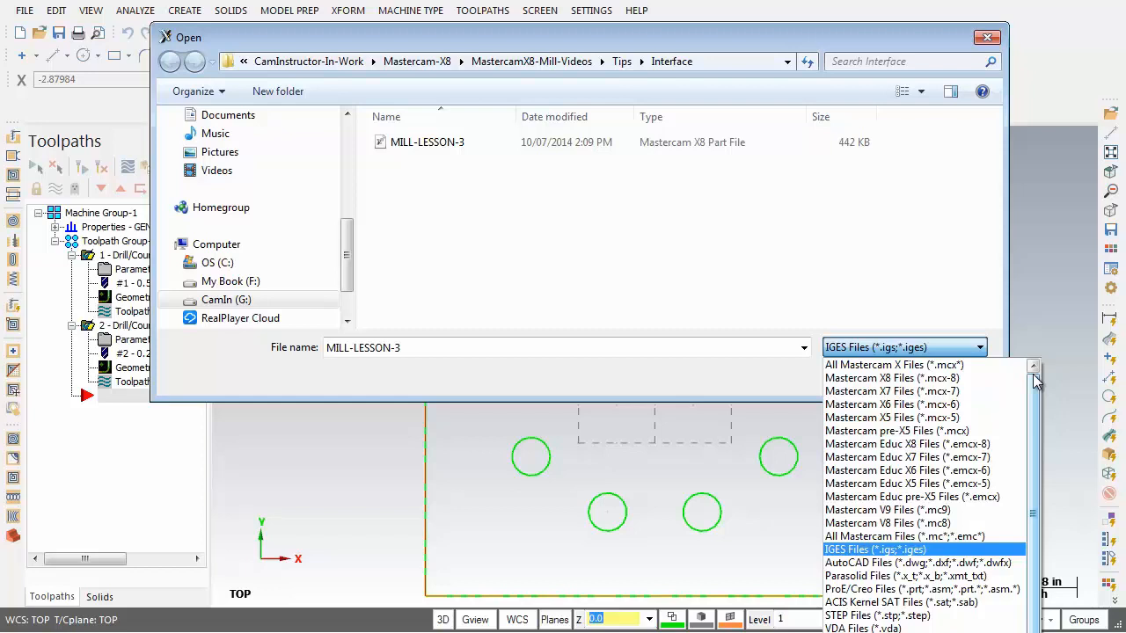
{"action": "left_click_drag", "start_coordinate": [1035, 380], "coordinate": [1031, 433]}
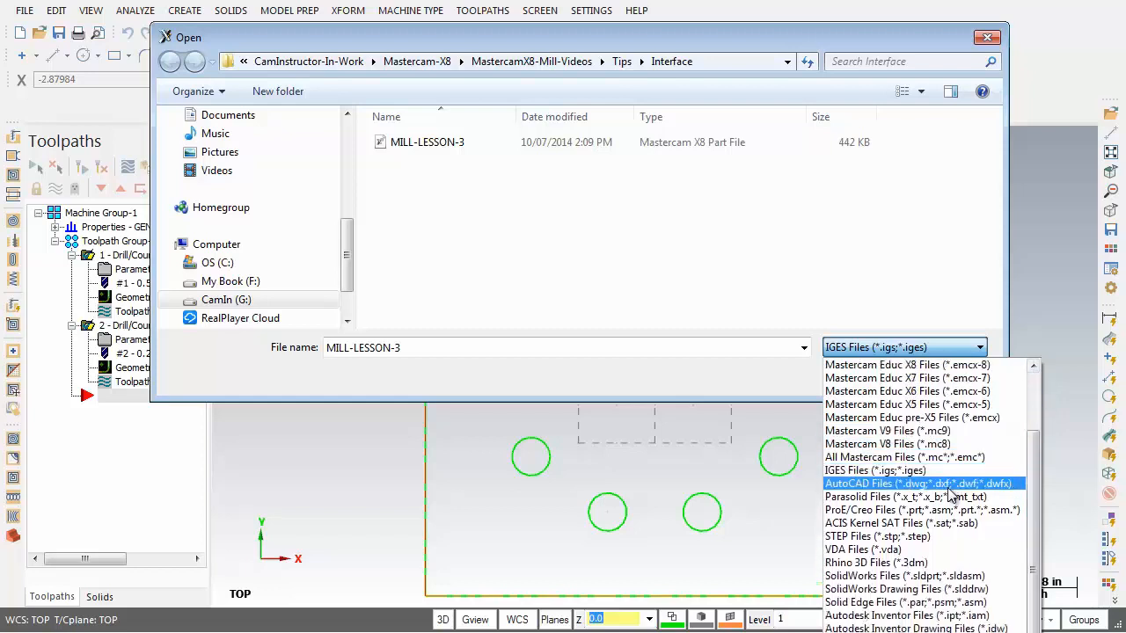
{"action": "left_click", "coordinate": [914, 466]}
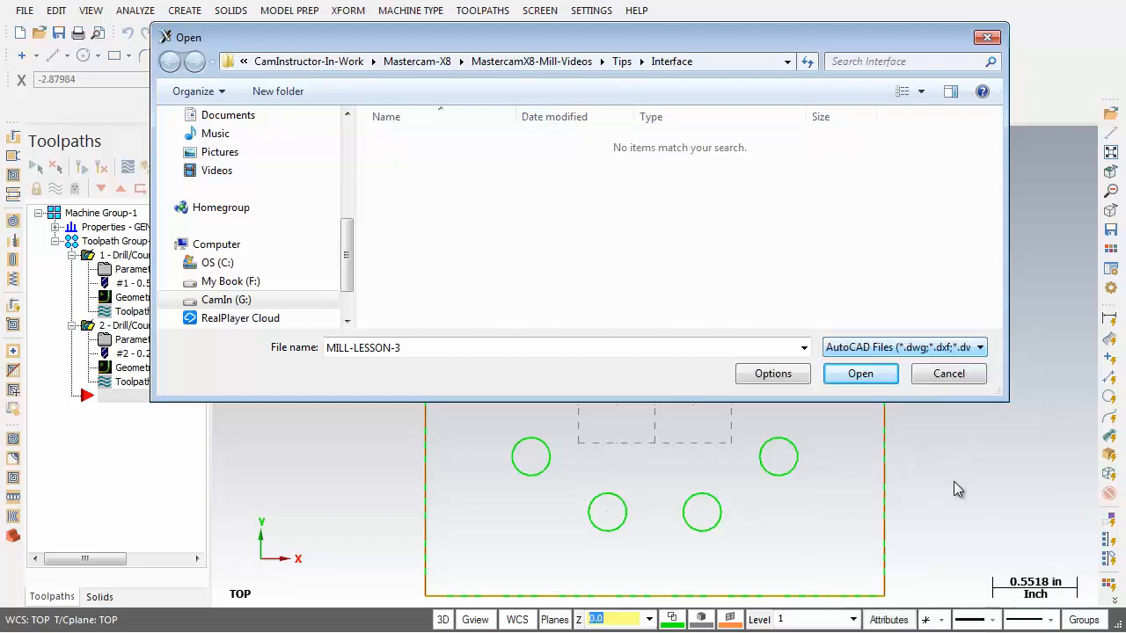
- Set the file type filter to All Mastercam Files and cancel the Open dialog
{"action": "left_click", "coordinate": [967, 352]}
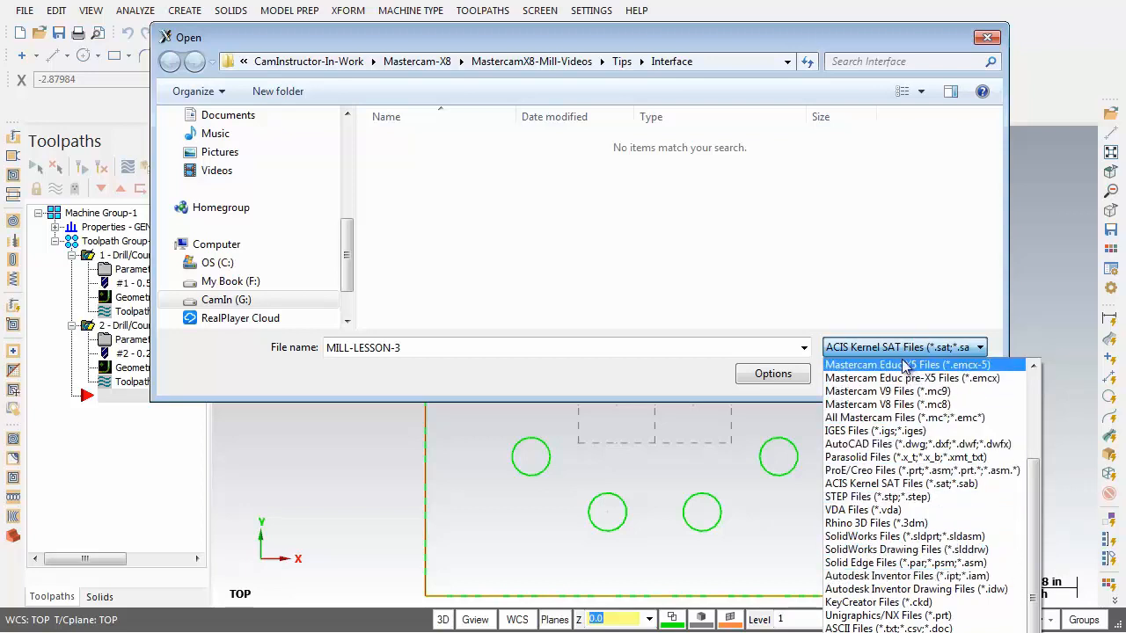
{"action": "left_click", "coordinate": [914, 419]}
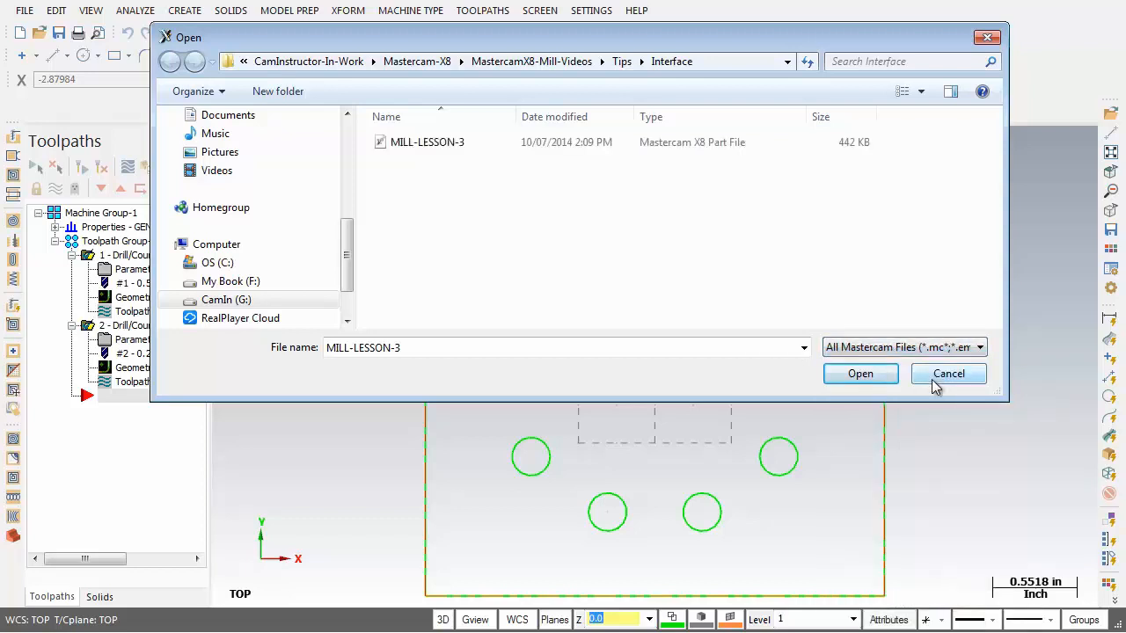
{"action": "left_click", "coordinate": [933, 385]}
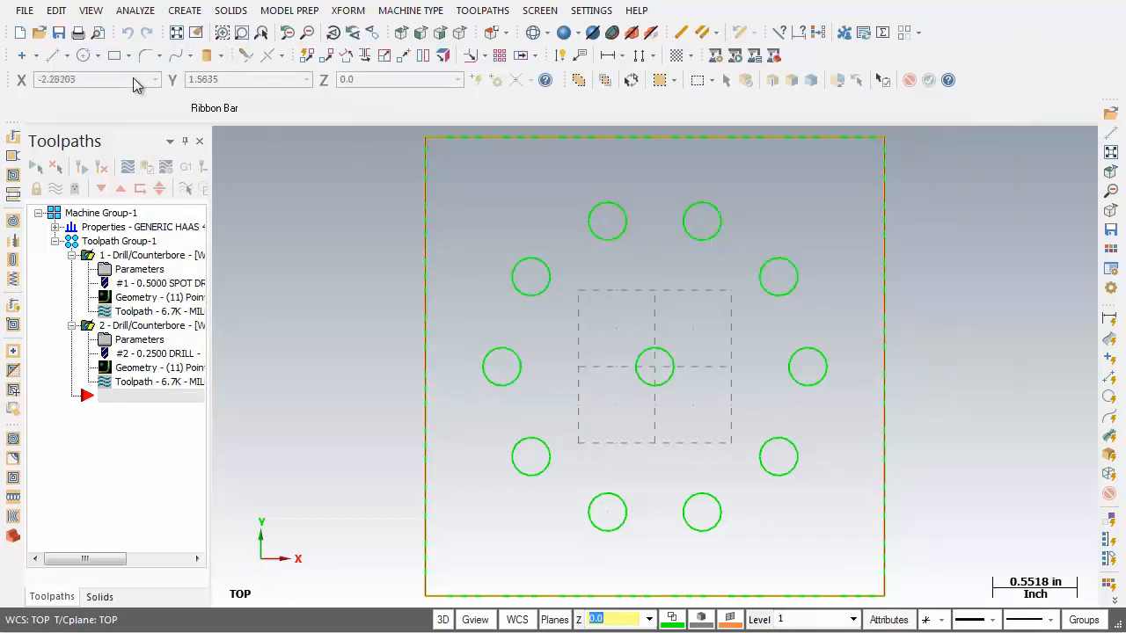
- Examine the editing commands and the Trim / Break / Extend options, and leave the command without trimming anything
{"action": "left_click", "coordinate": [56, 12]}
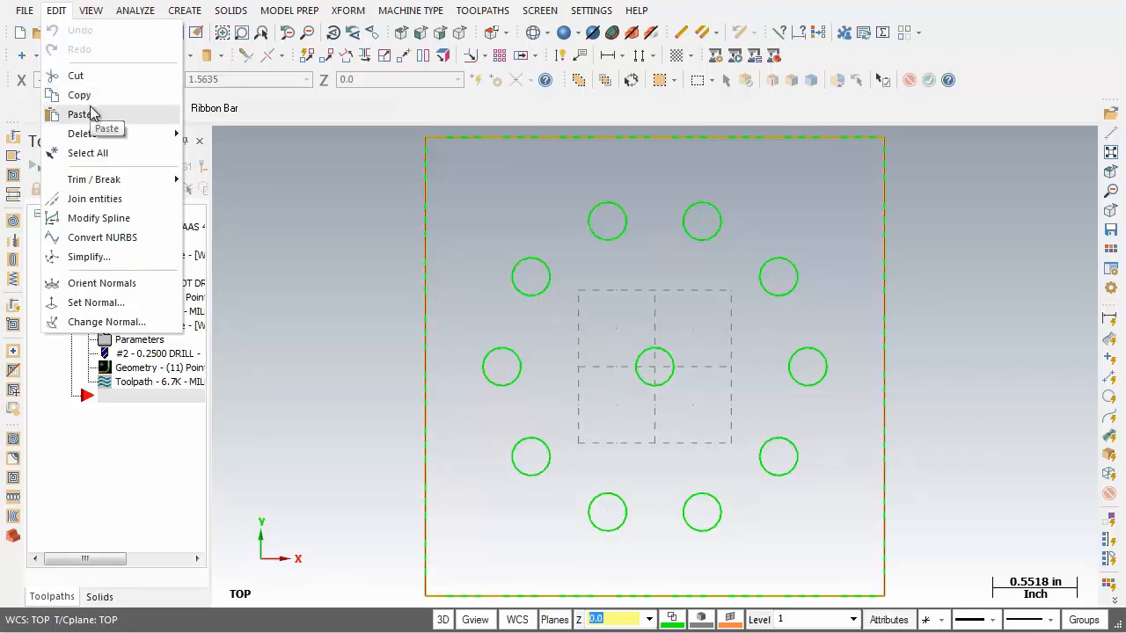
{"action": "mouse_move", "coordinate": [105, 186]}
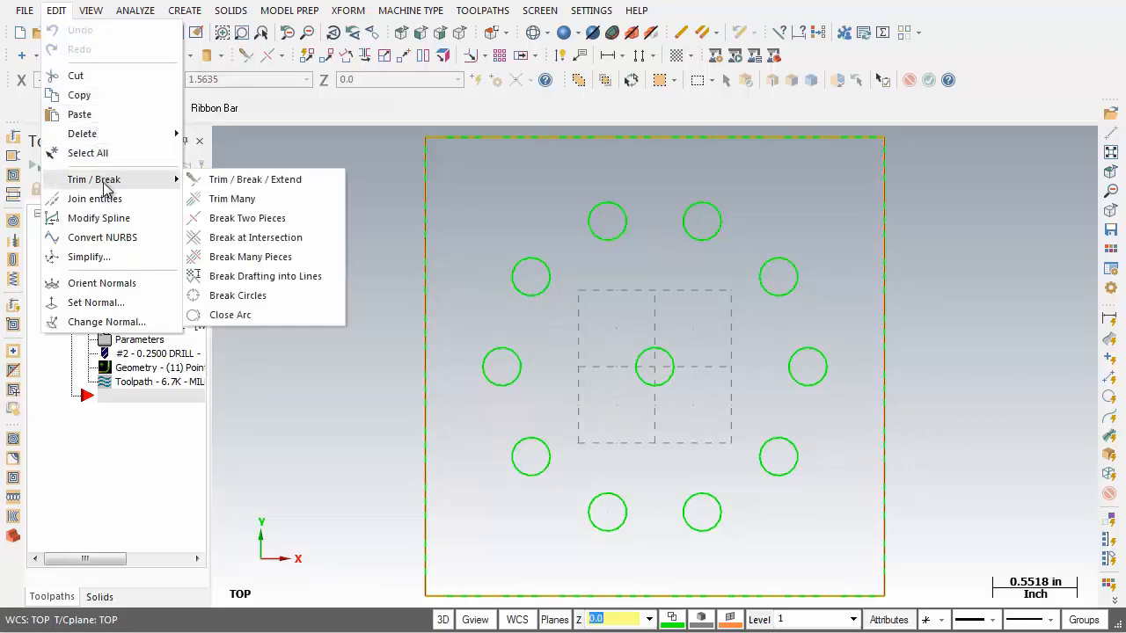
{"action": "left_click", "coordinate": [301, 180]}
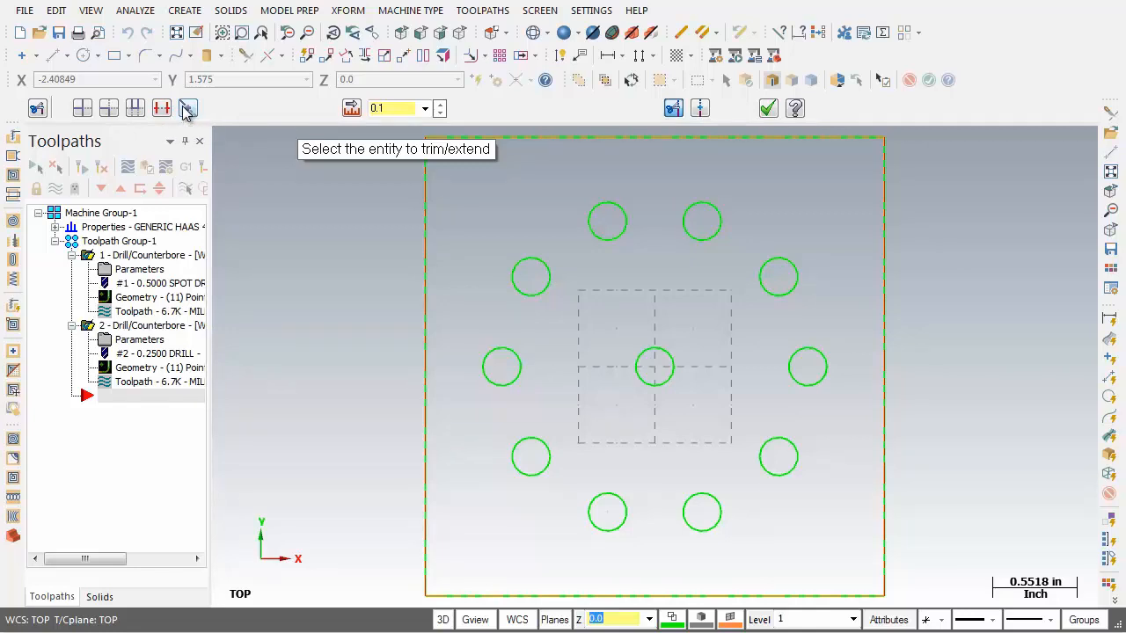
{"action": "left_click", "coordinate": [768, 108]}
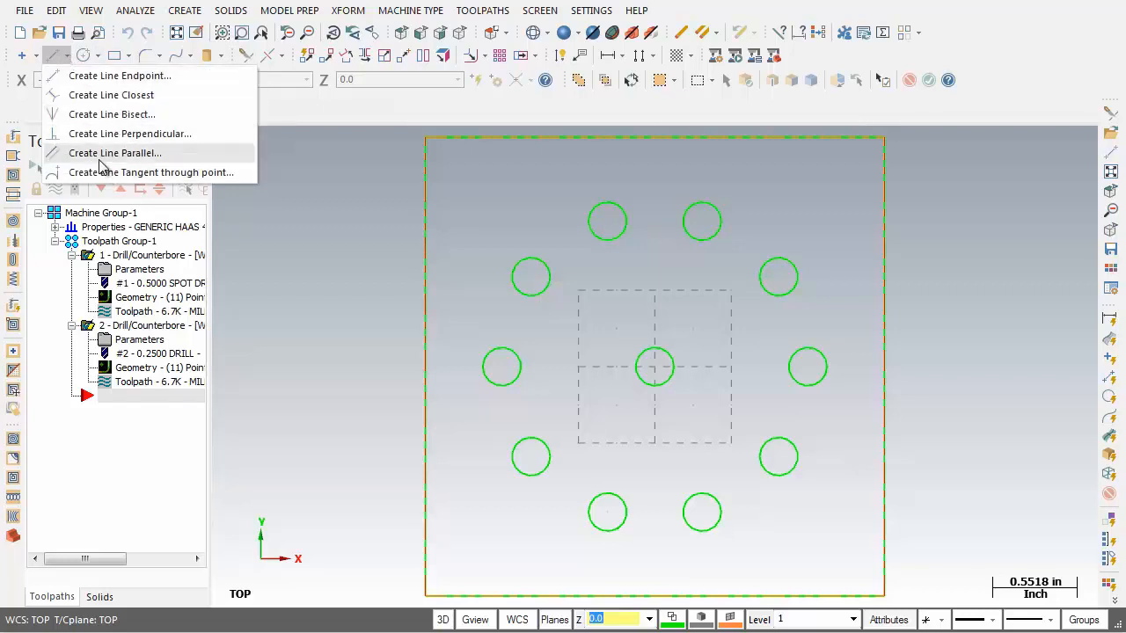
- Draw a horizontal endpoint line about 1.618 in long between the centres of the second-row holes above the middle, and undo it
{"action": "left_click", "coordinate": [105, 77]}
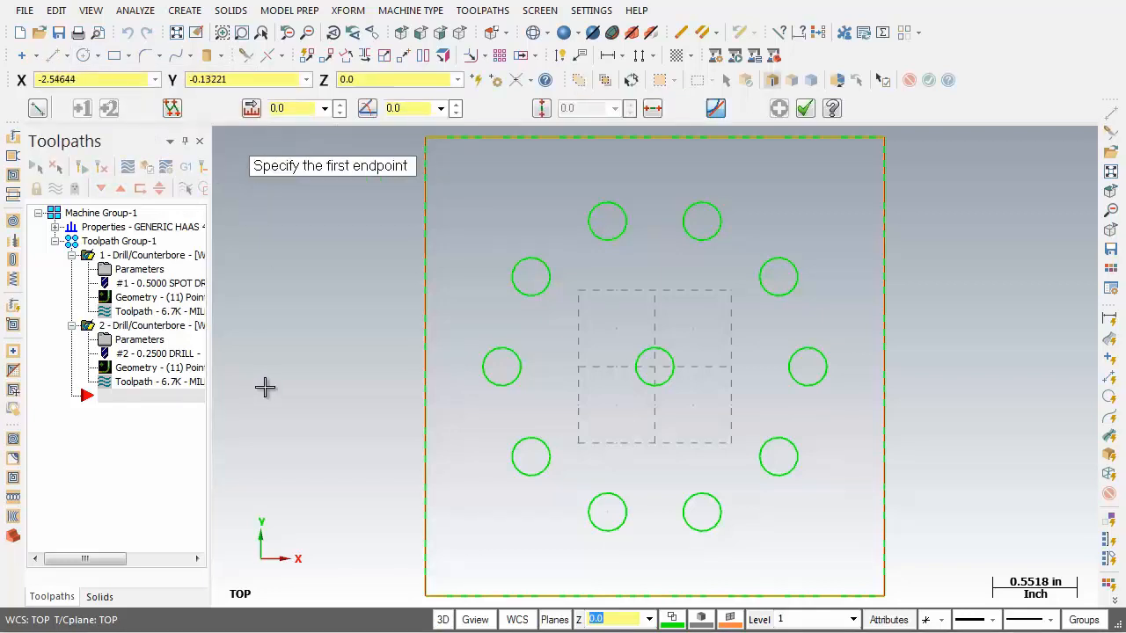
{"action": "left_click", "coordinate": [532, 279]}
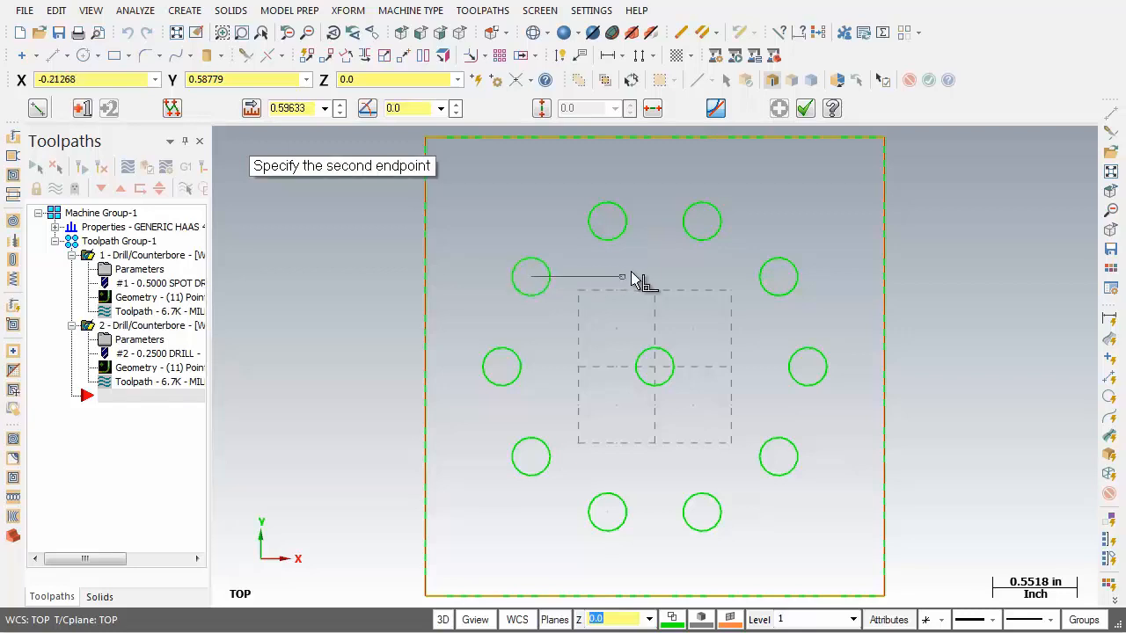
{"action": "left_click", "coordinate": [777, 278]}
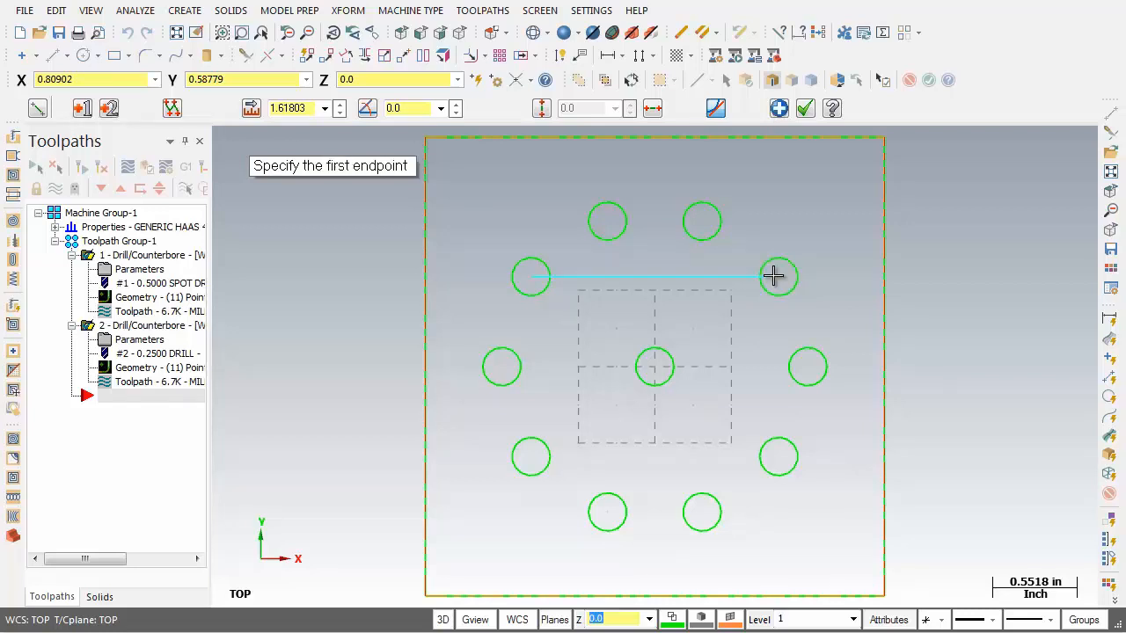
{"action": "left_click", "coordinate": [805, 108]}
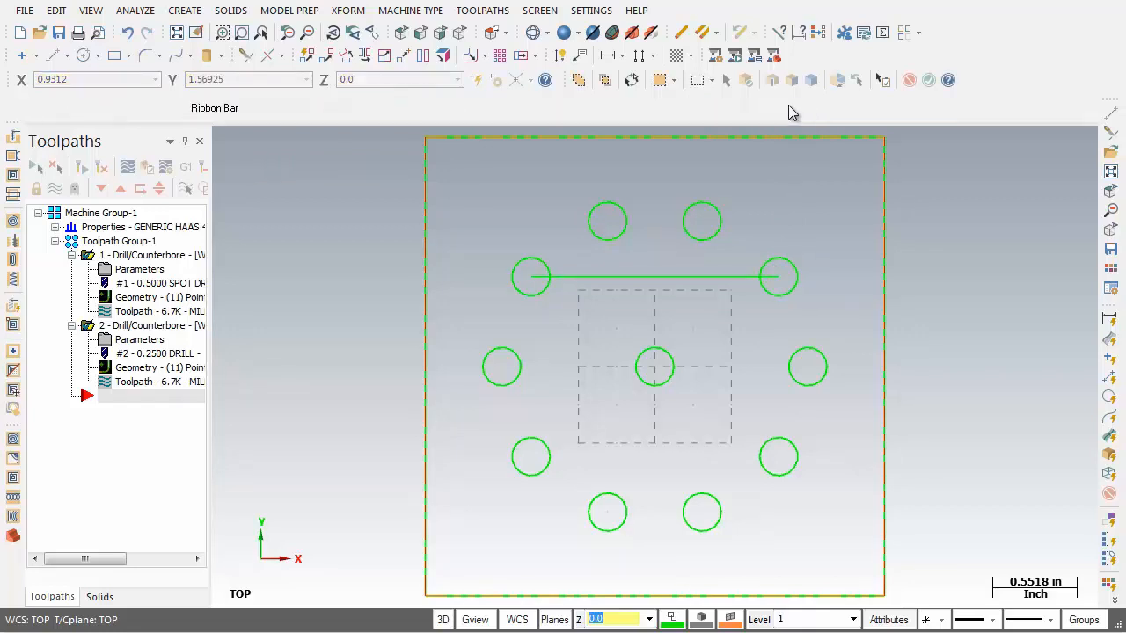
{"action": "left_click", "coordinate": [58, 10]}
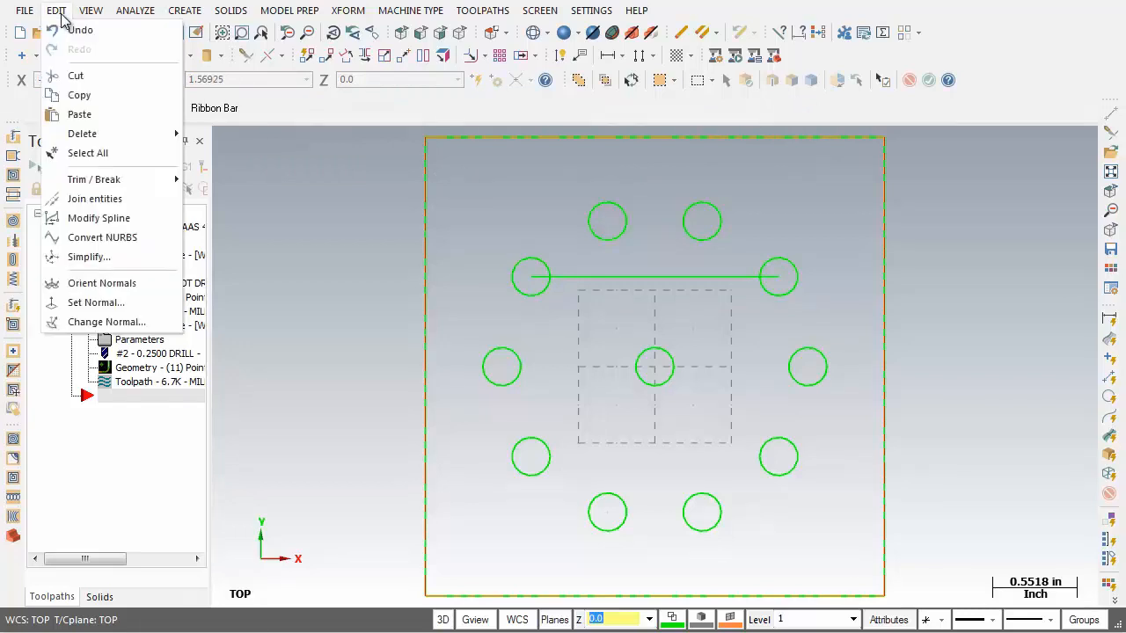
{"action": "left_click", "coordinate": [112, 36]}
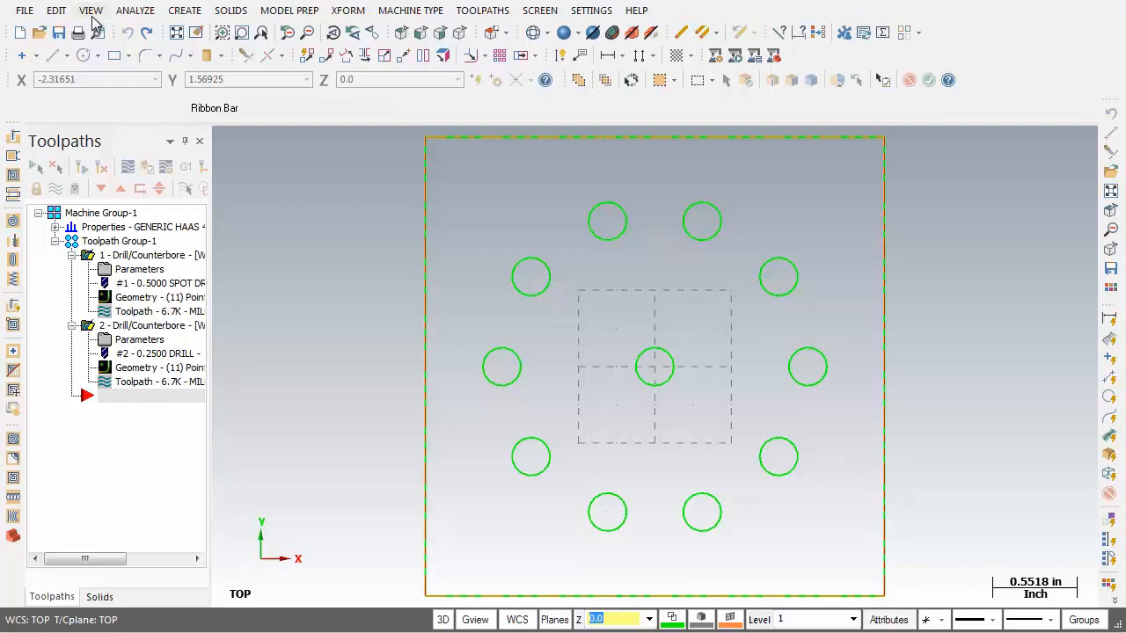
- Zoom out with Un-Zoom Previous / .5 and fit the geometry back to the graphics window
{"action": "left_click", "coordinate": [91, 11]}
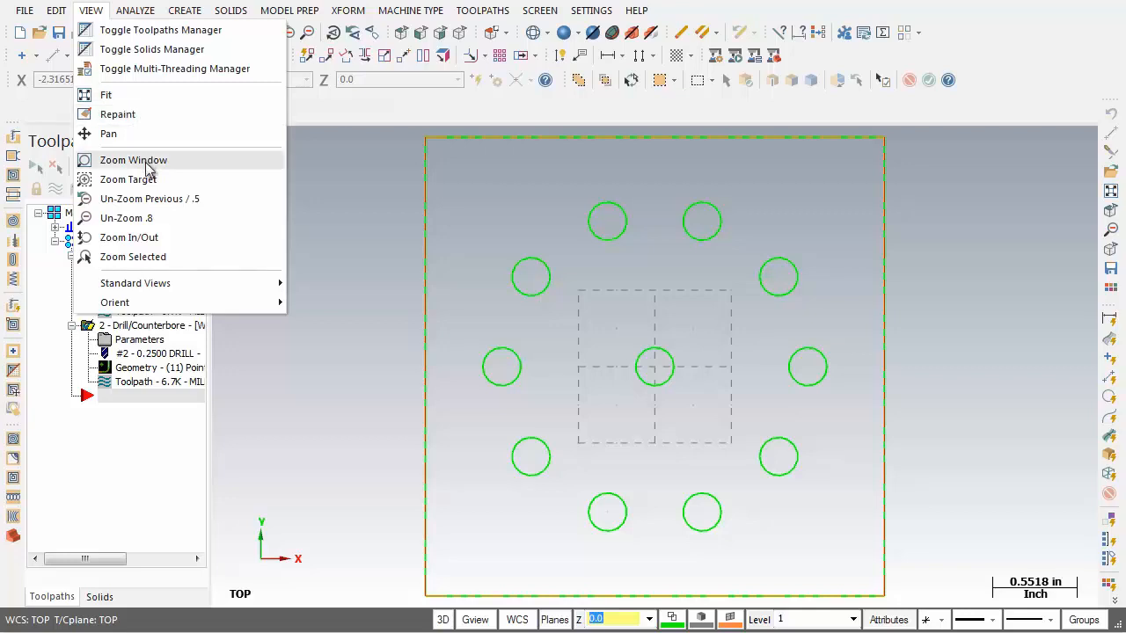
{"action": "left_click", "coordinate": [160, 207]}
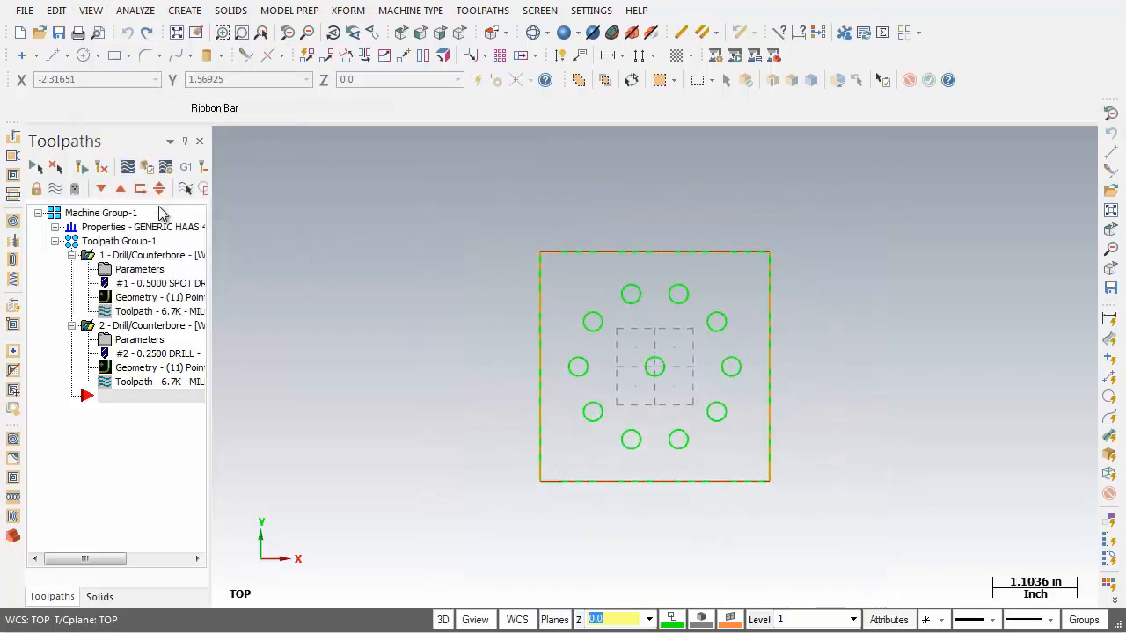
{"action": "left_click", "coordinate": [92, 11]}
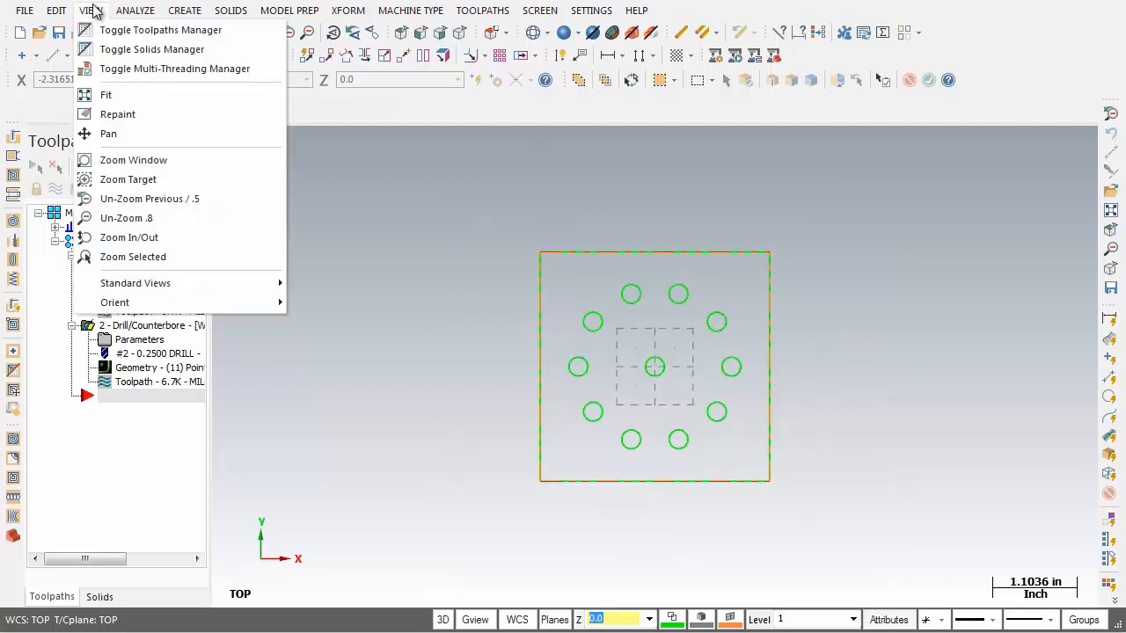
{"action": "left_click", "coordinate": [111, 96]}
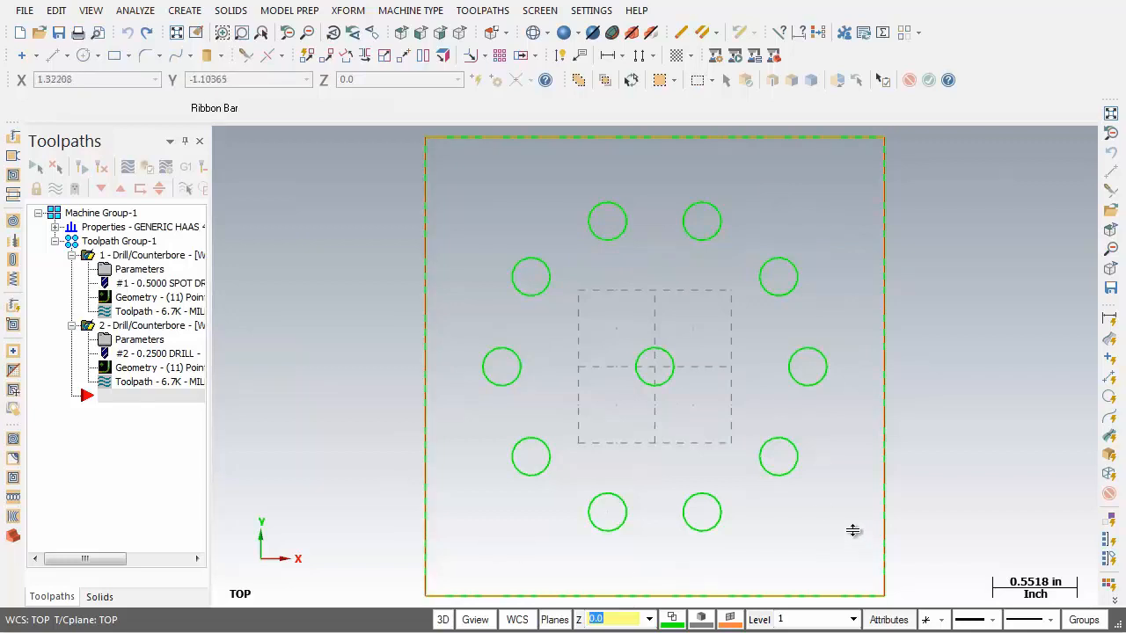
- Hide the Toolpaths Manager and the Solids Manager
{"action": "left_click", "coordinate": [91, 12]}
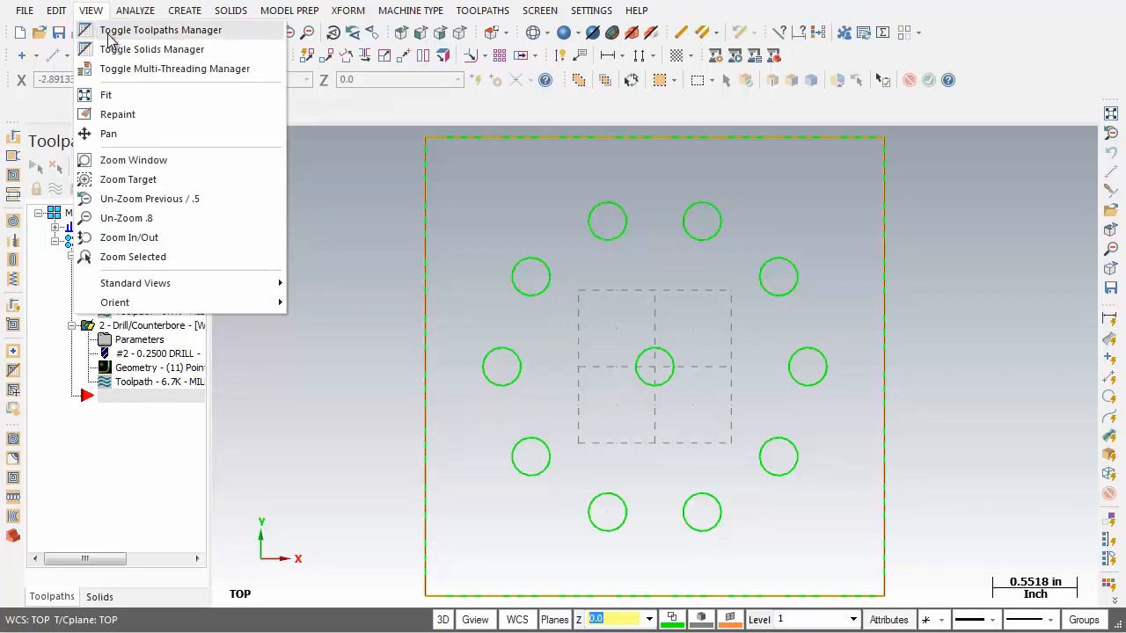
{"action": "left_click", "coordinate": [110, 33]}
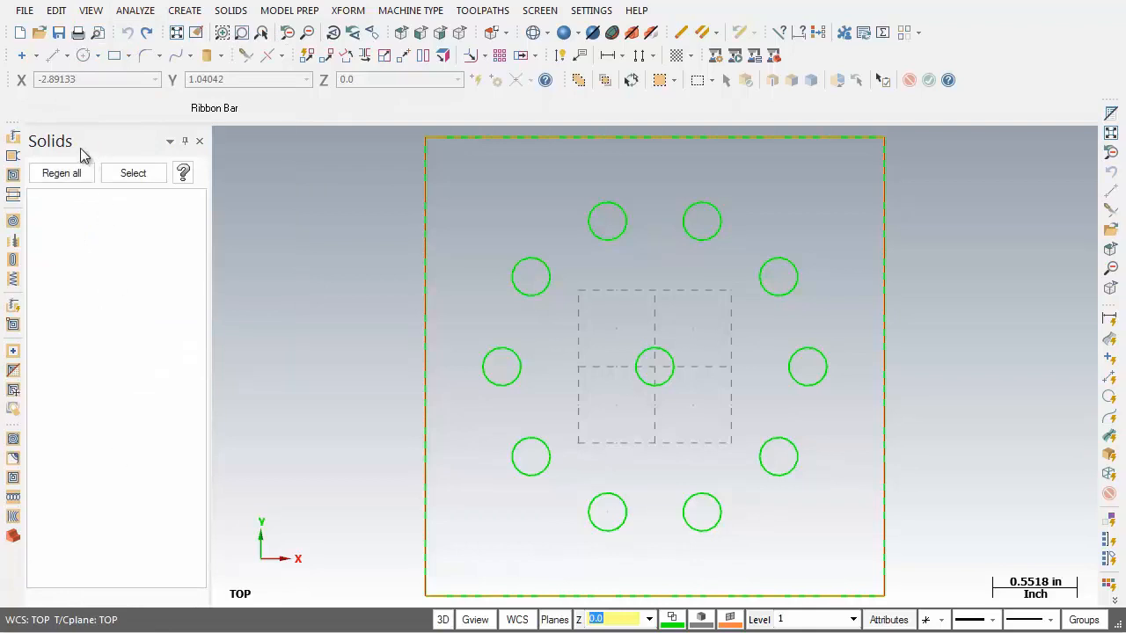
{"action": "left_click", "coordinate": [91, 10]}
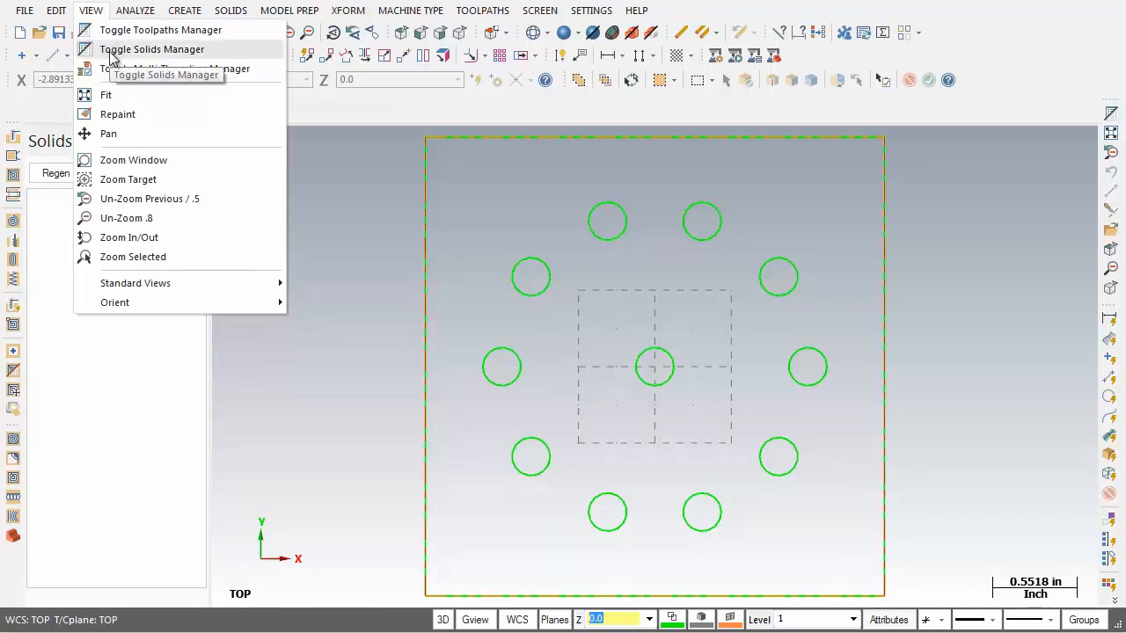
{"action": "left_click", "coordinate": [112, 51]}
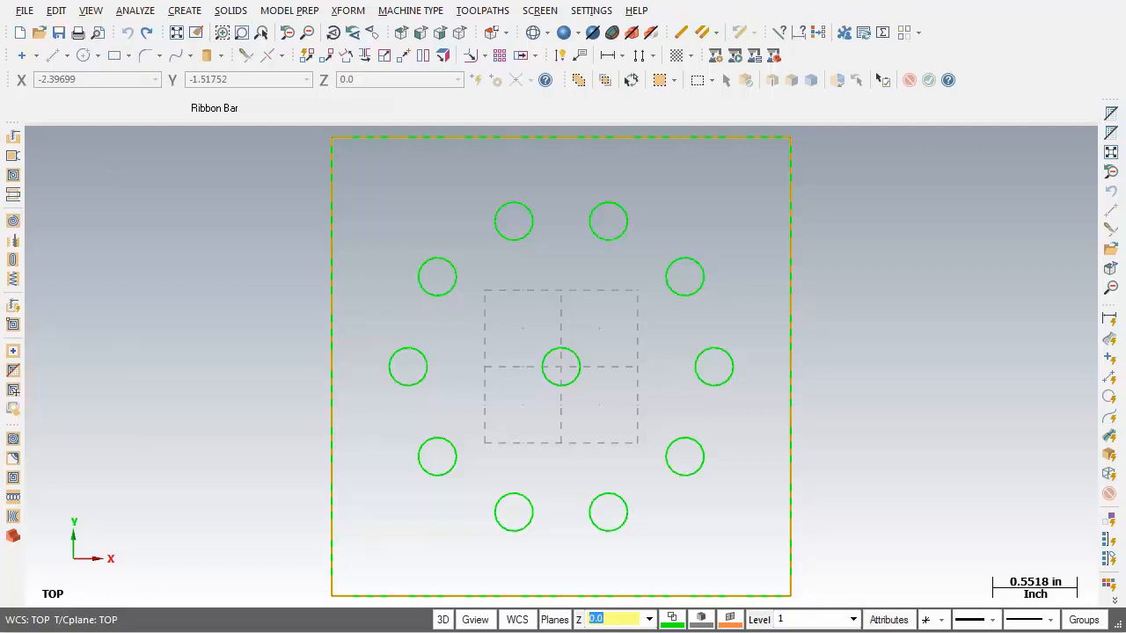
- Toggle the Toolpaths Manager on, off and on again, and make its pane slightly narrower
{"action": "key", "text": "alt+o"}
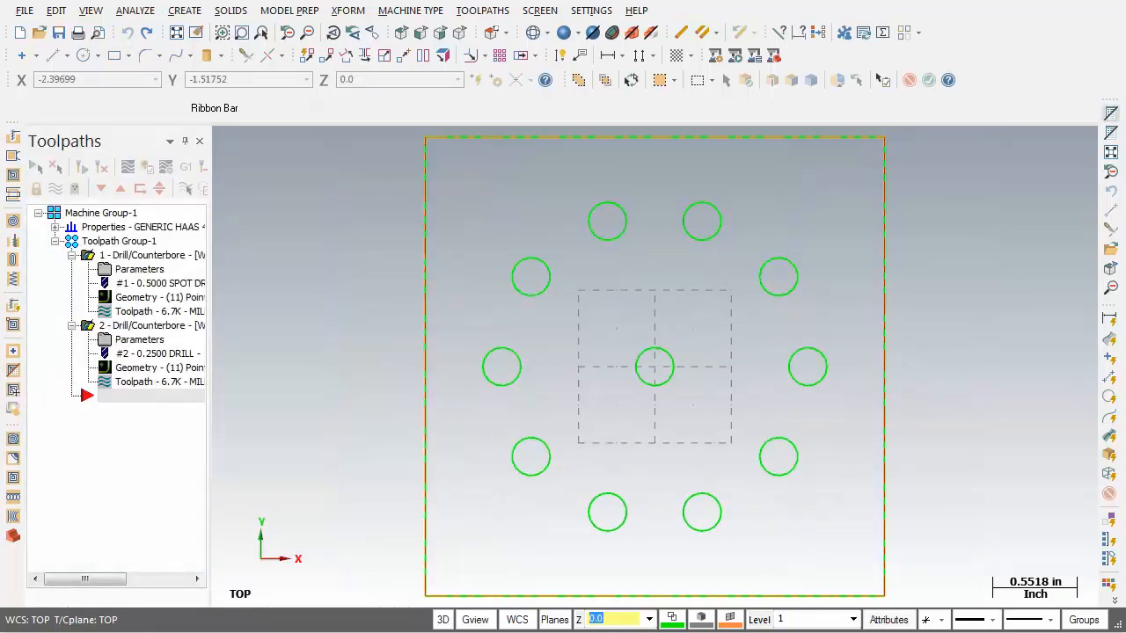
{"action": "key", "text": "alt+o"}
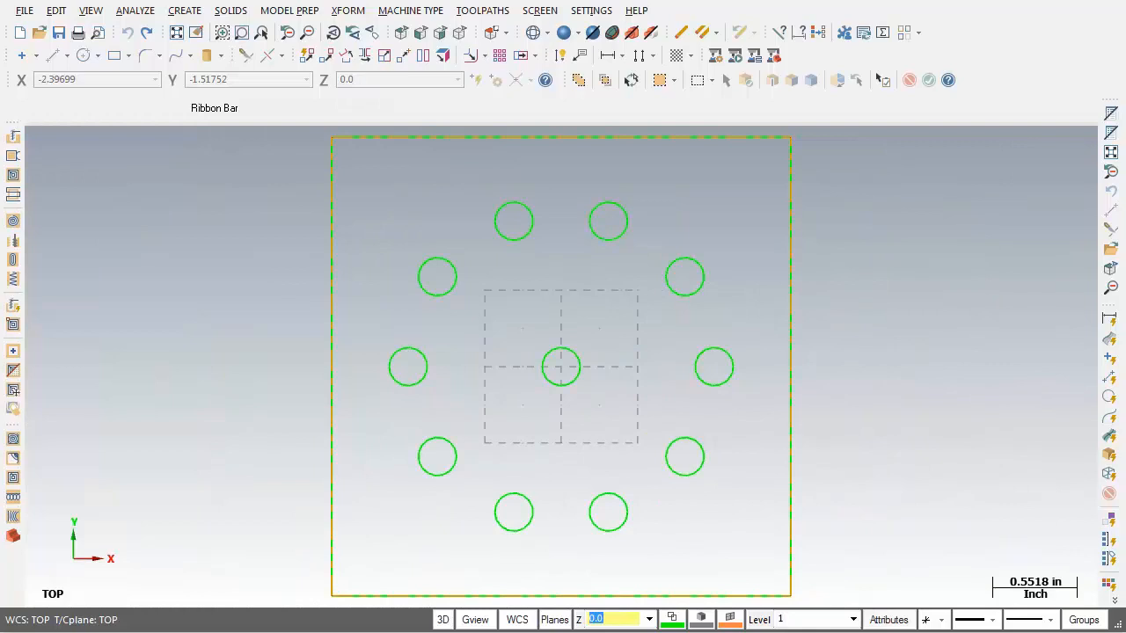
{"action": "key", "text": "alt+o"}
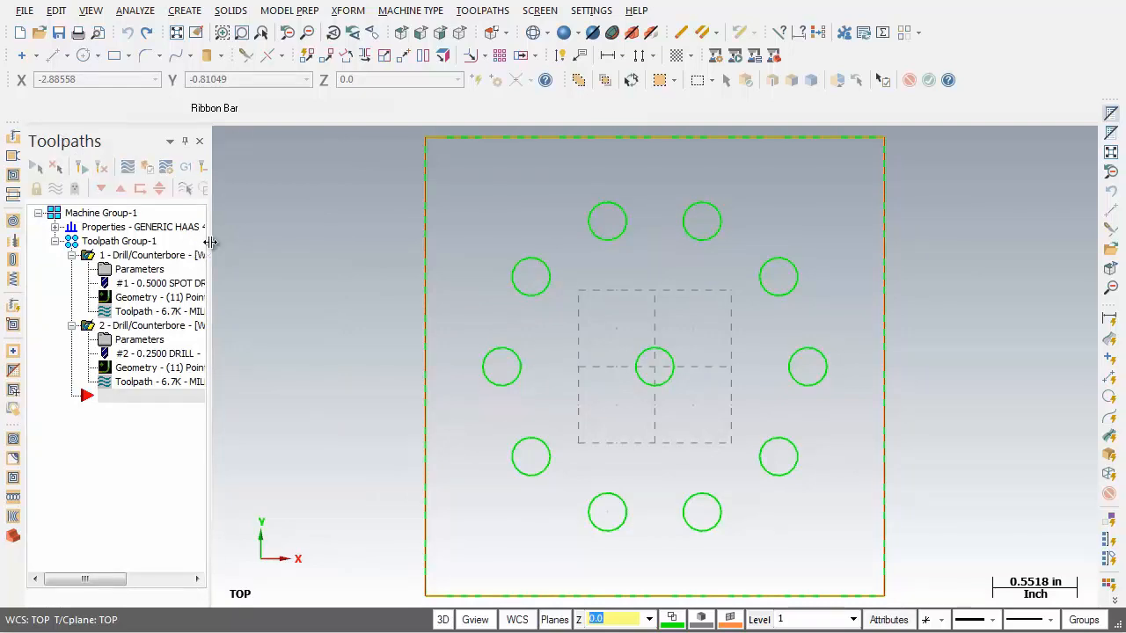
{"action": "mouse_move", "coordinate": [210, 242]}
{"action": "left_mouse_down"}
{"action": "mouse_move", "coordinate": [352, 254]}
{"action": "mouse_move", "coordinate": [204, 251]}
{"action": "left_mouse_up"}
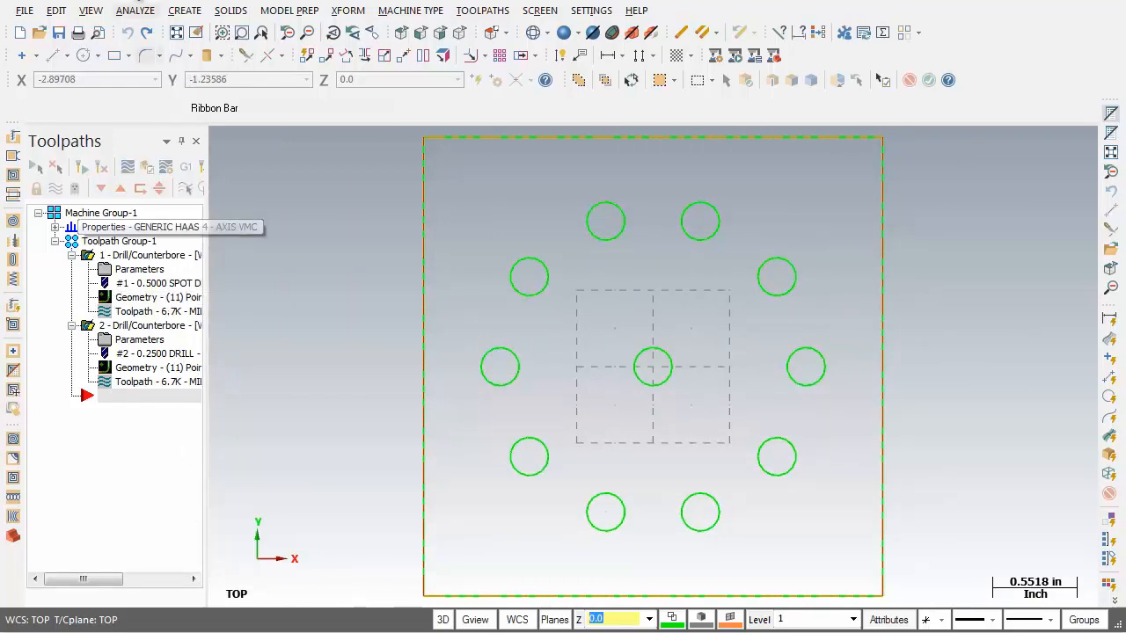
- Start Analyze Distance, reposition its prompt box, and switch the prompt text to Small font and back to Large font
{"action": "left_click", "coordinate": [137, 10]}
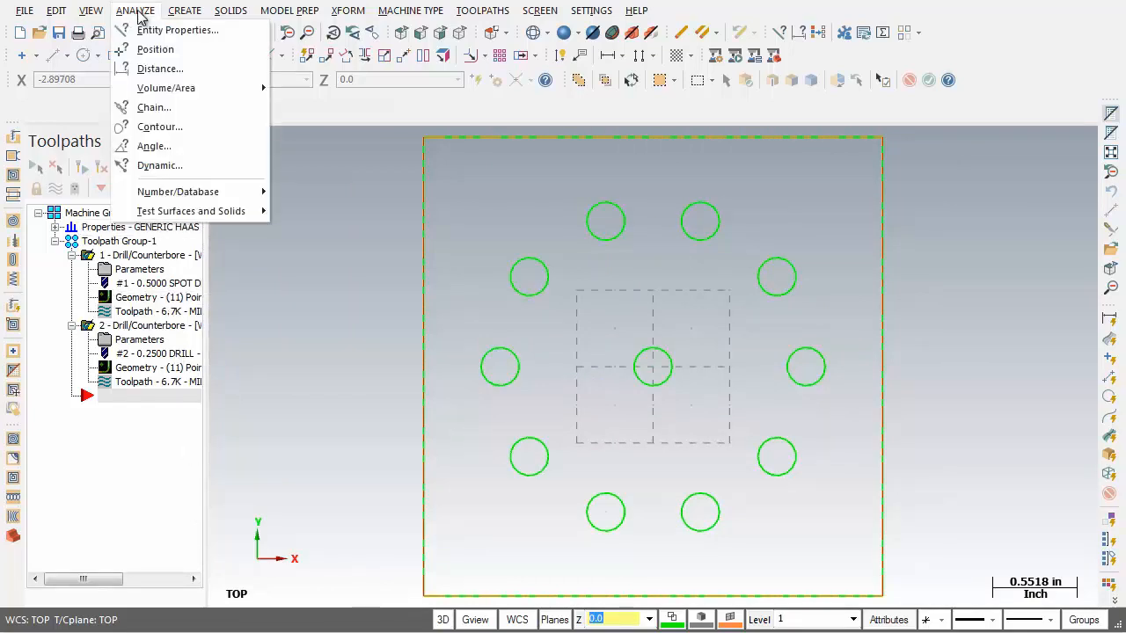
{"action": "left_click", "coordinate": [159, 69]}
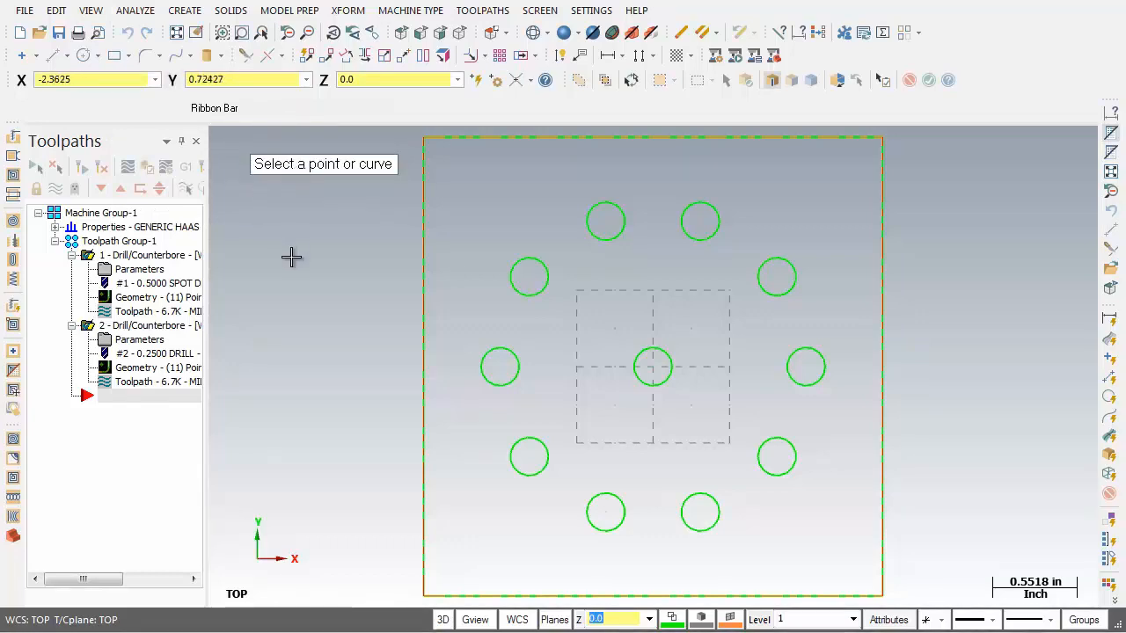
{"action": "mouse_move", "coordinate": [314, 160]}
{"action": "left_mouse_down"}
{"action": "mouse_move", "coordinate": [734, 161]}
{"action": "mouse_move", "coordinate": [354, 183]}
{"action": "mouse_move", "coordinate": [327, 172]}
{"action": "left_mouse_up"}
{"action": "right_click", "coordinate": [328, 174]}
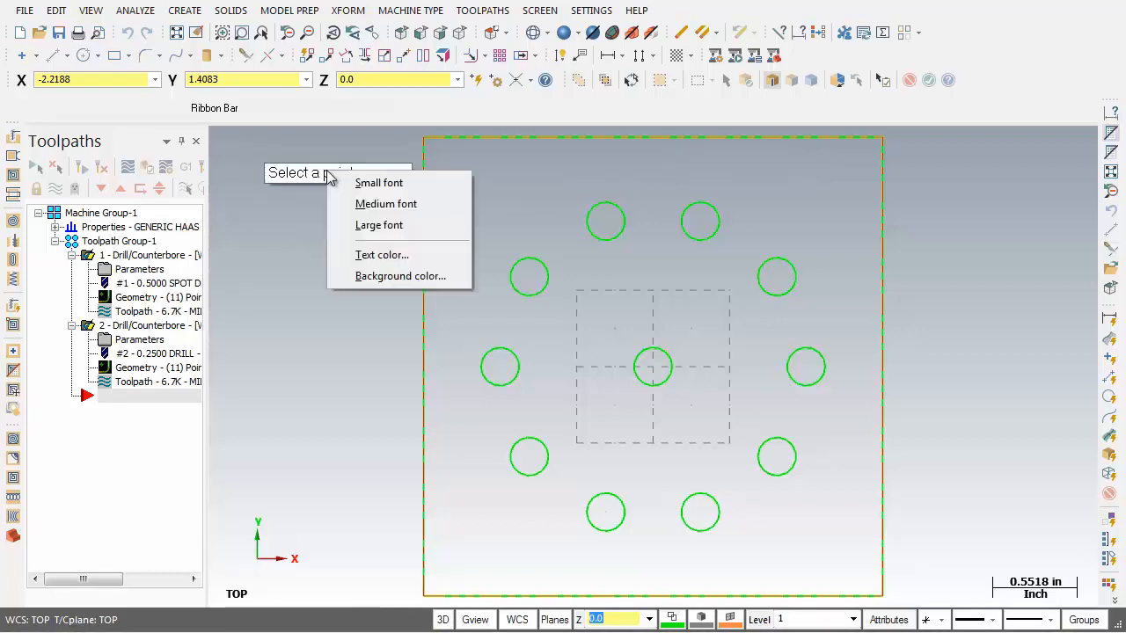
{"action": "left_click", "coordinate": [386, 186]}
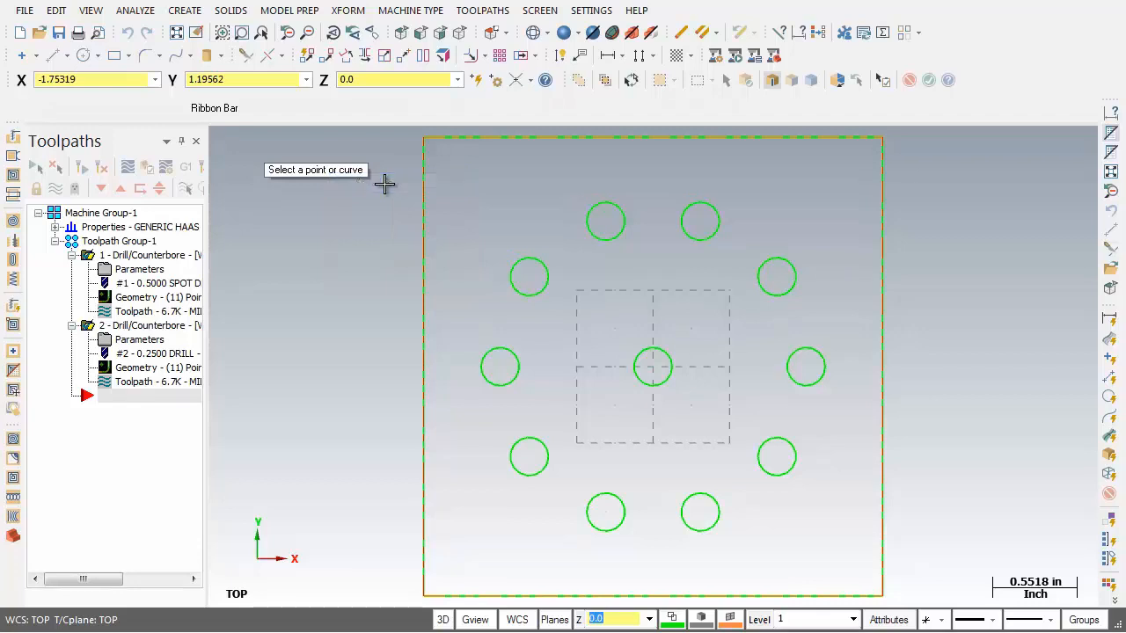
{"action": "right_click", "coordinate": [334, 169]}
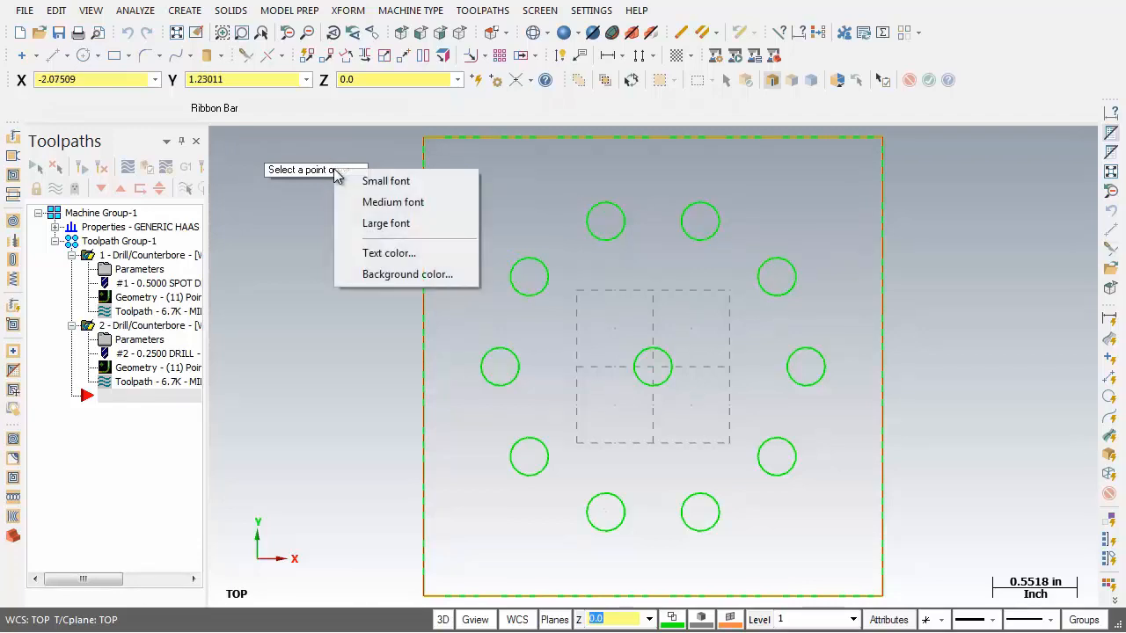
{"action": "left_click", "coordinate": [378, 225]}
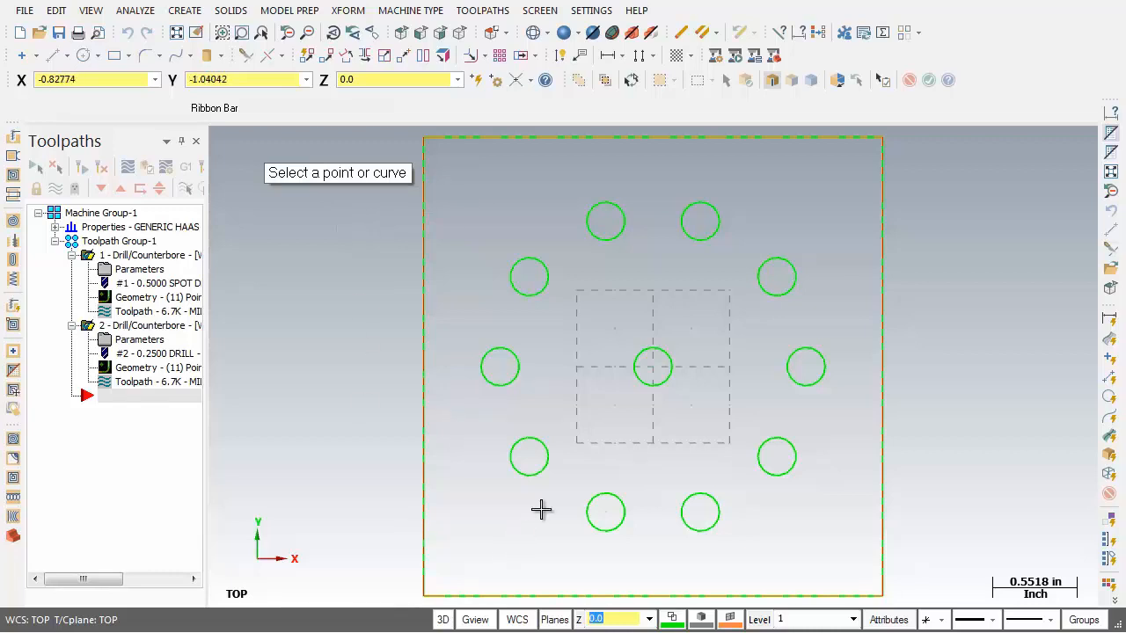
- Measure the distance from the middle hole's centre to the right-hand hole of the topmost pair, and examine both points' coordinates
{"action": "left_click", "coordinate": [657, 371]}
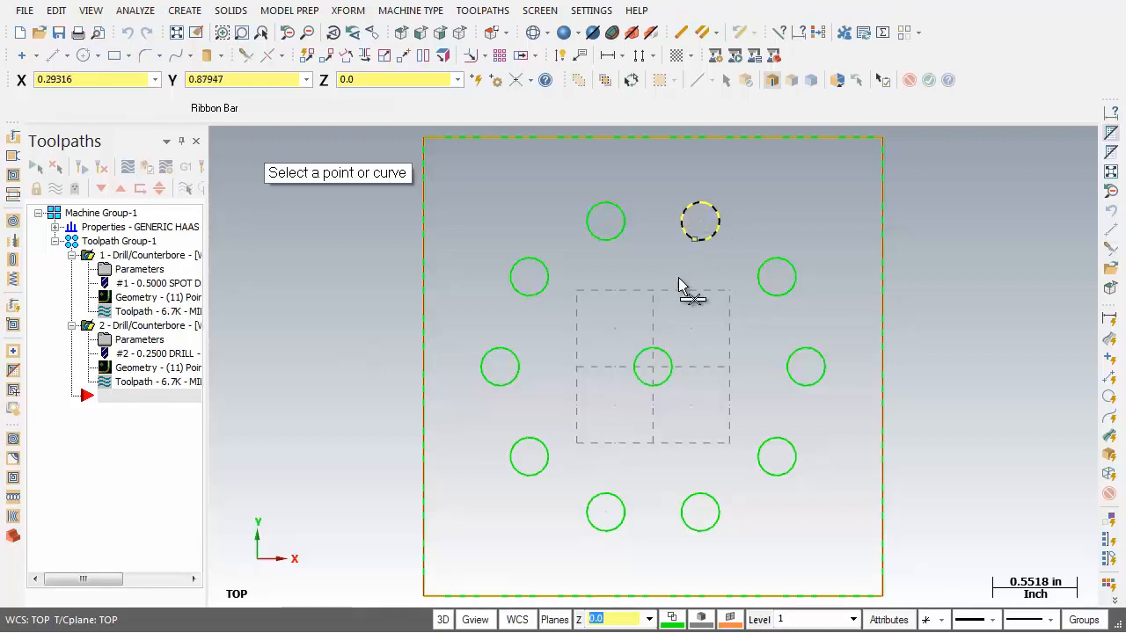
{"action": "left_click", "coordinate": [654, 367]}
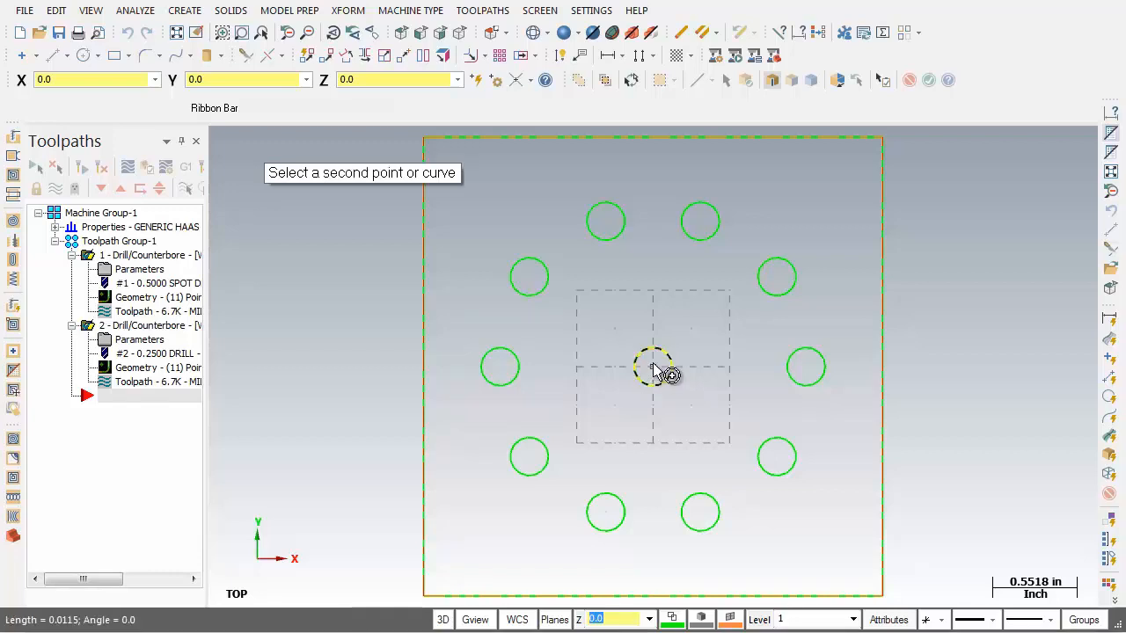
{"action": "left_click", "coordinate": [701, 223]}
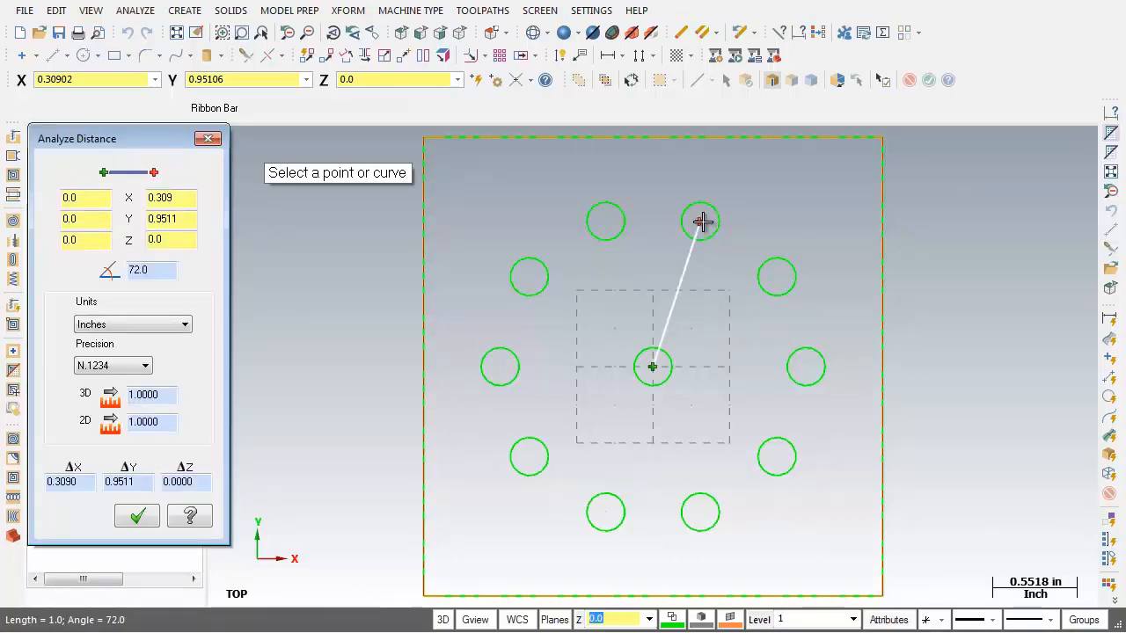
{"action": "mouse_move", "coordinate": [162, 141]}
{"action": "left_mouse_down"}
{"action": "mouse_move", "coordinate": [185, 143]}
{"action": "mouse_move", "coordinate": [171, 140]}
{"action": "left_mouse_up"}
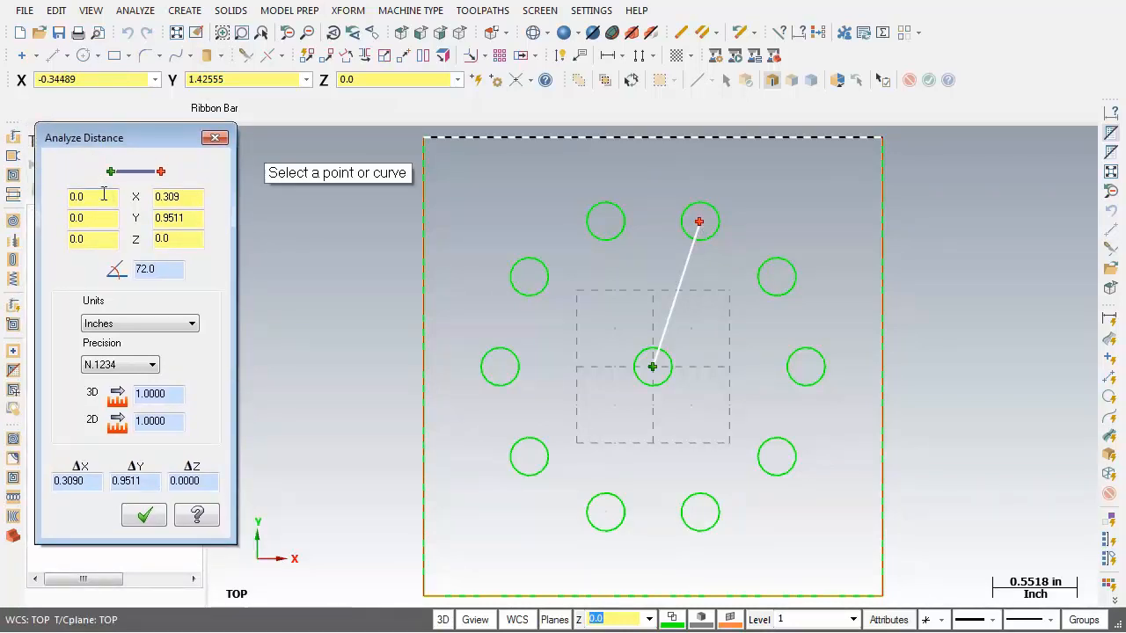
{"action": "left_click", "coordinate": [102, 240]}
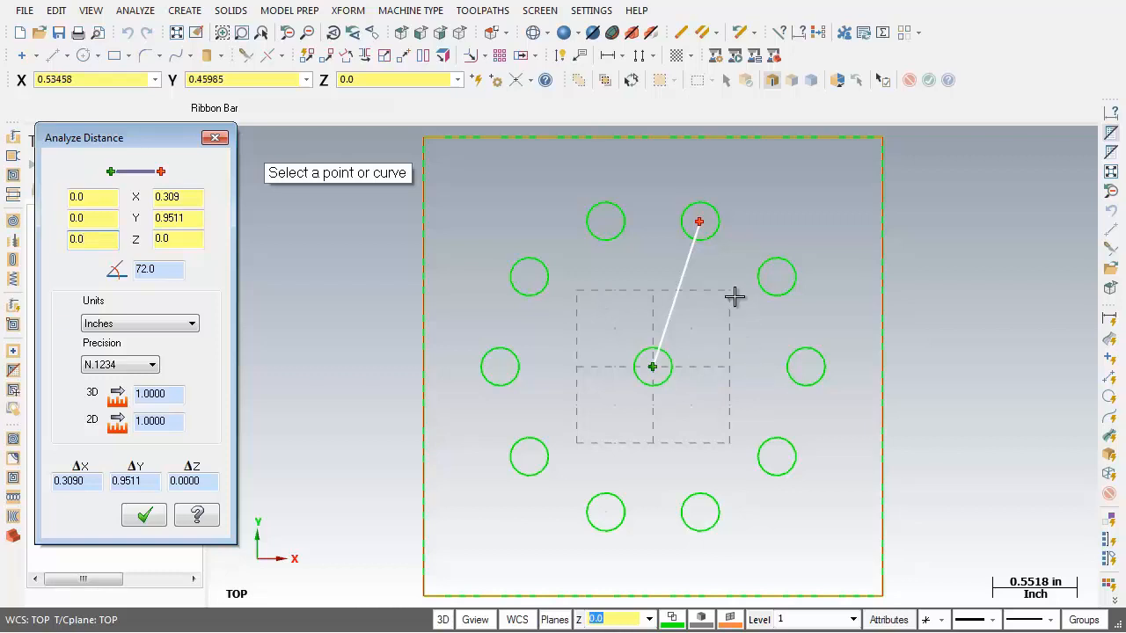
{"action": "left_click", "coordinate": [195, 219]}
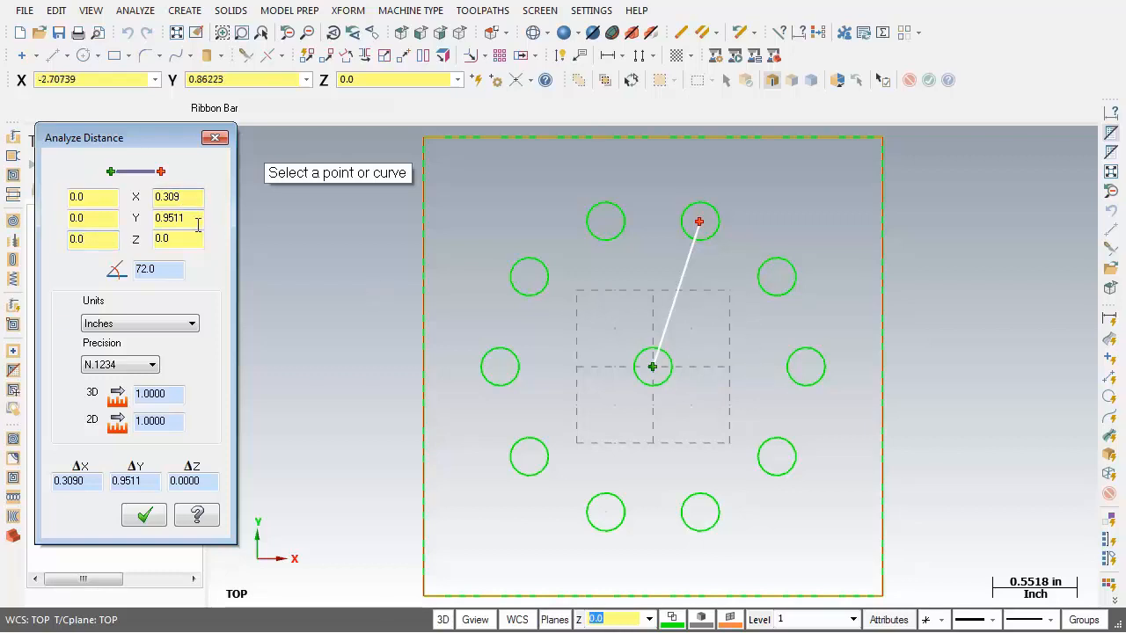
{"action": "left_click", "coordinate": [191, 242]}
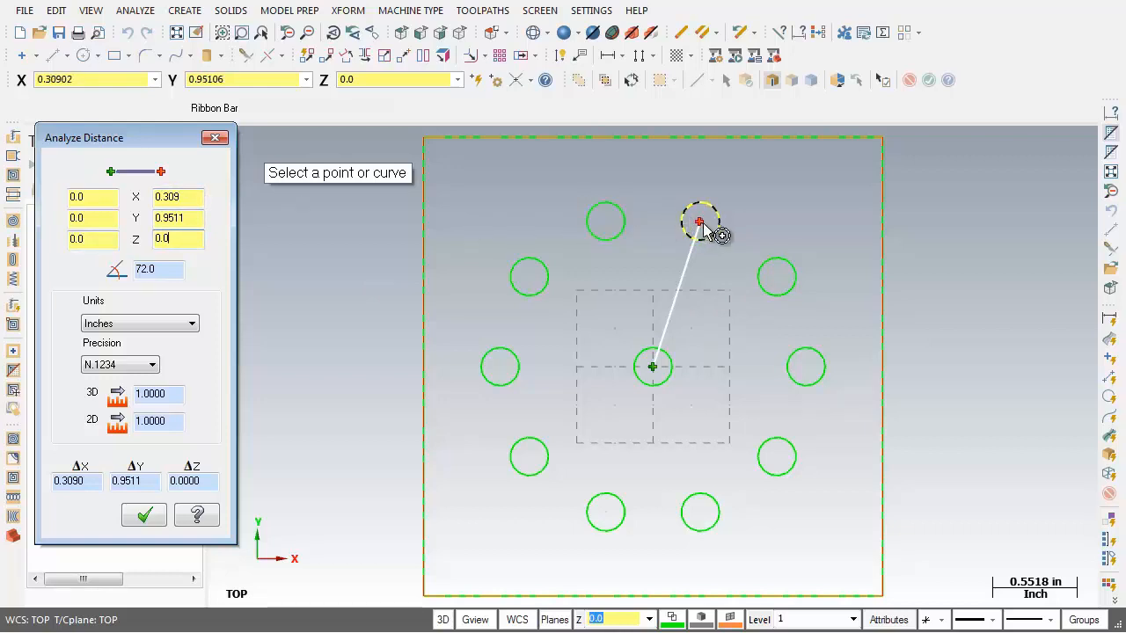
- Examine the measured angle and 3D distance between the two hole centres, and finish the distance analysis
{"action": "double_click", "coordinate": [166, 271]}
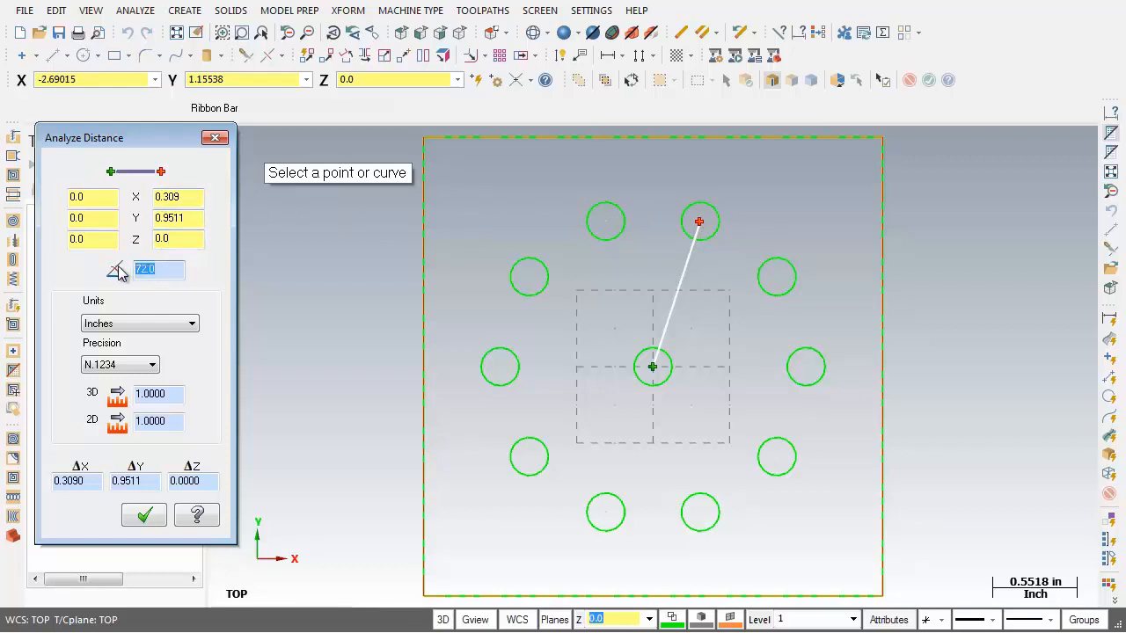
{"action": "double_click", "coordinate": [151, 396]}
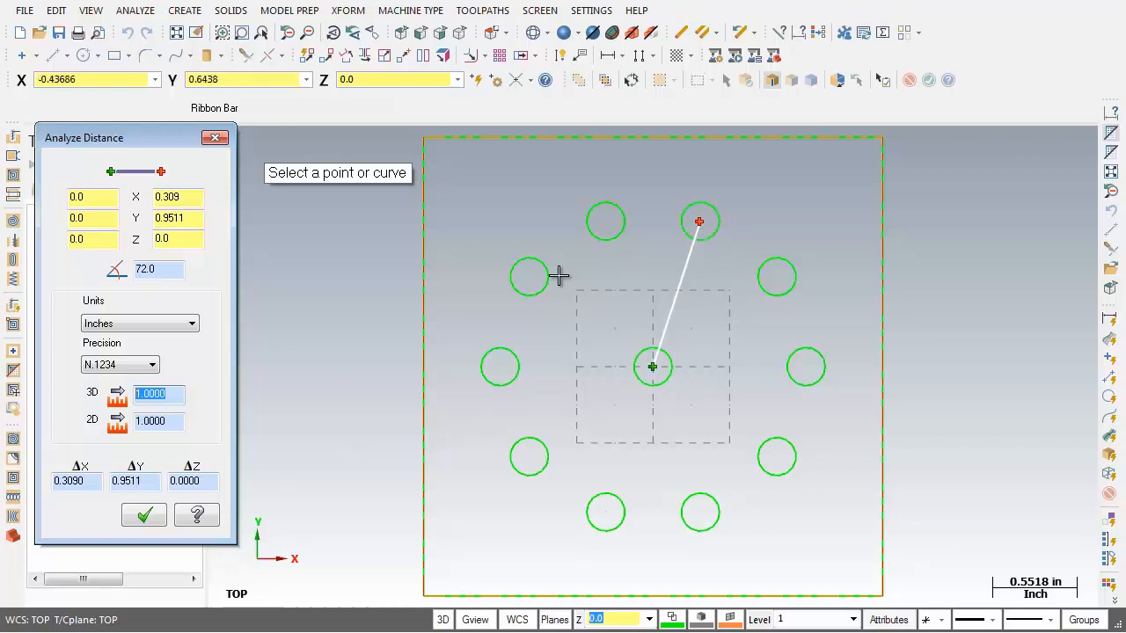
{"action": "left_click", "coordinate": [145, 515]}
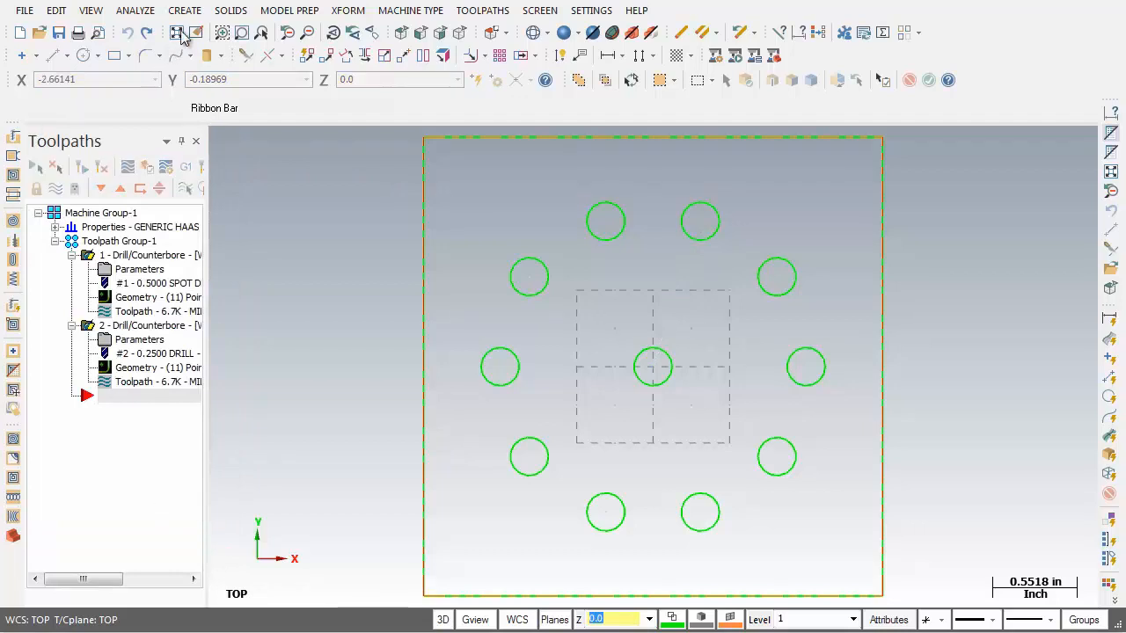
- Draw an endpoint line about 1.618 in long between the centres of the left and right holes in the second row
{"action": "left_click", "coordinate": [185, 10]}
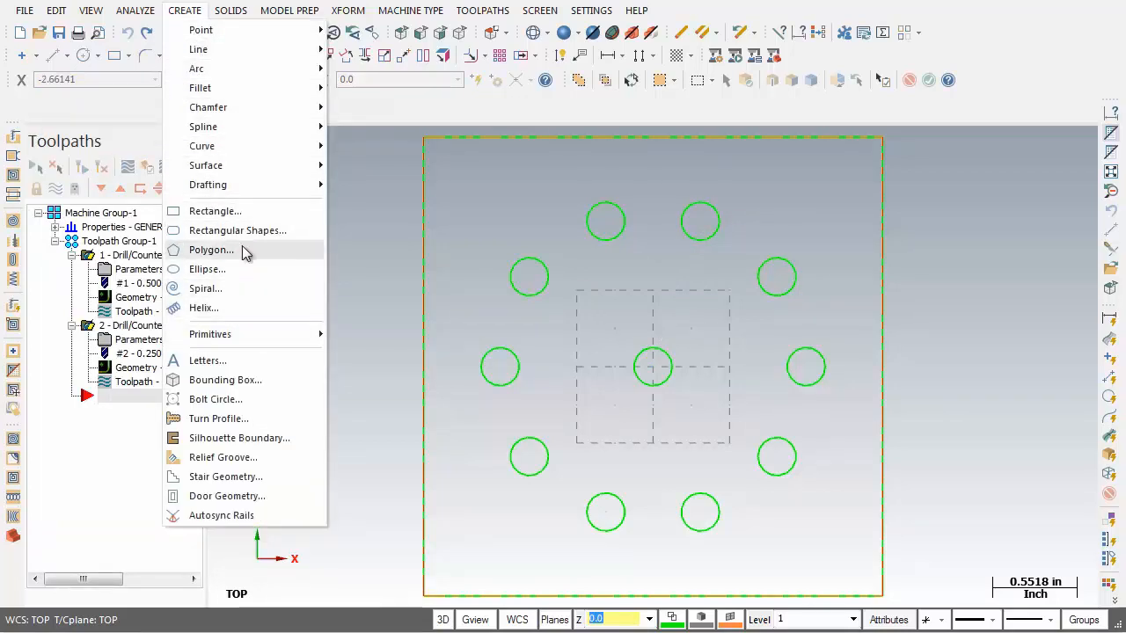
{"action": "mouse_move", "coordinate": [232, 91]}
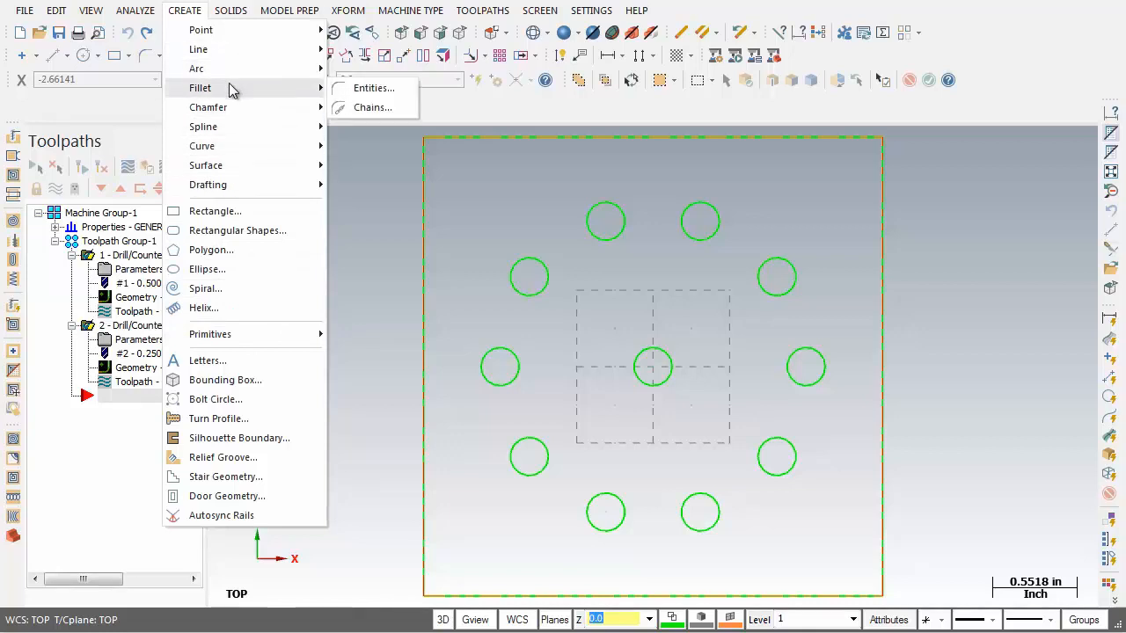
{"action": "mouse_move", "coordinate": [221, 50]}
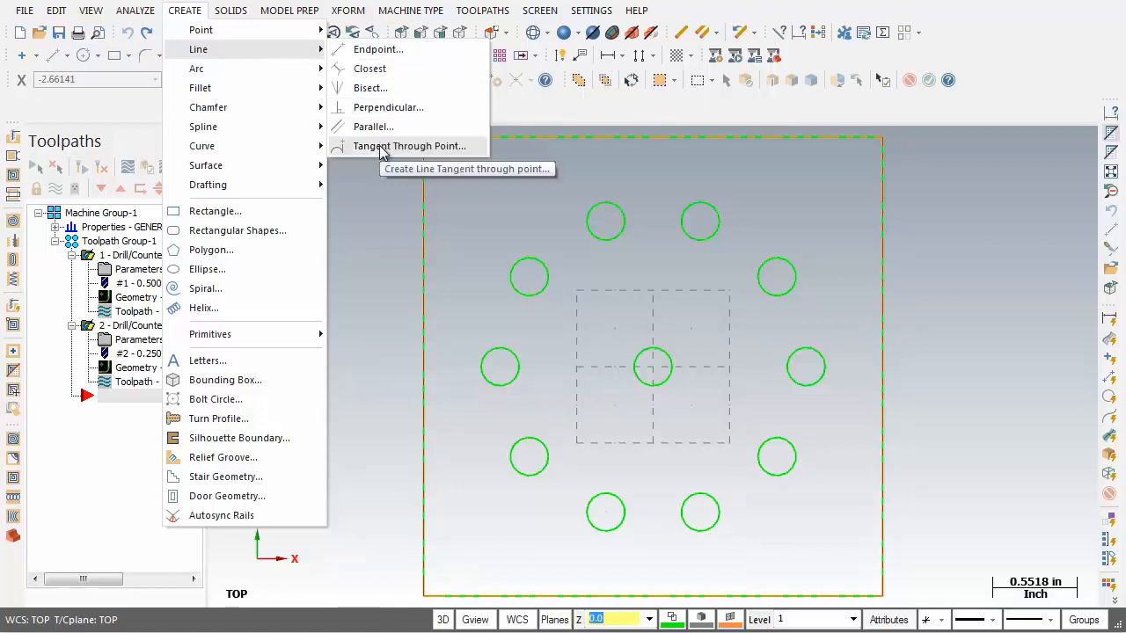
{"action": "left_click", "coordinate": [379, 54]}
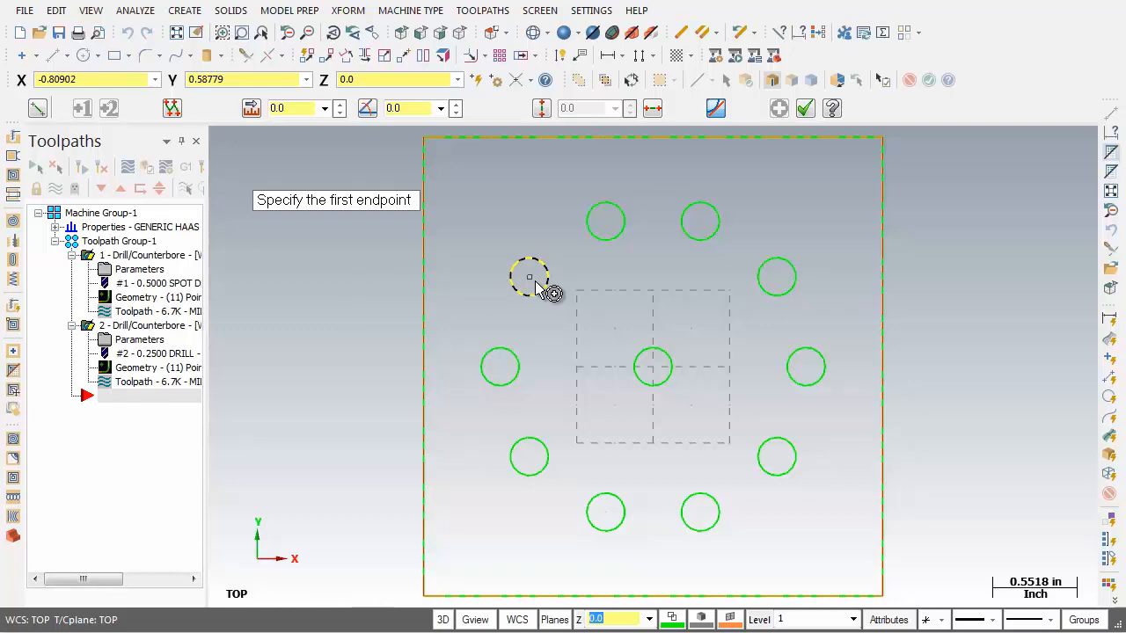
{"action": "left_click", "coordinate": [534, 281]}
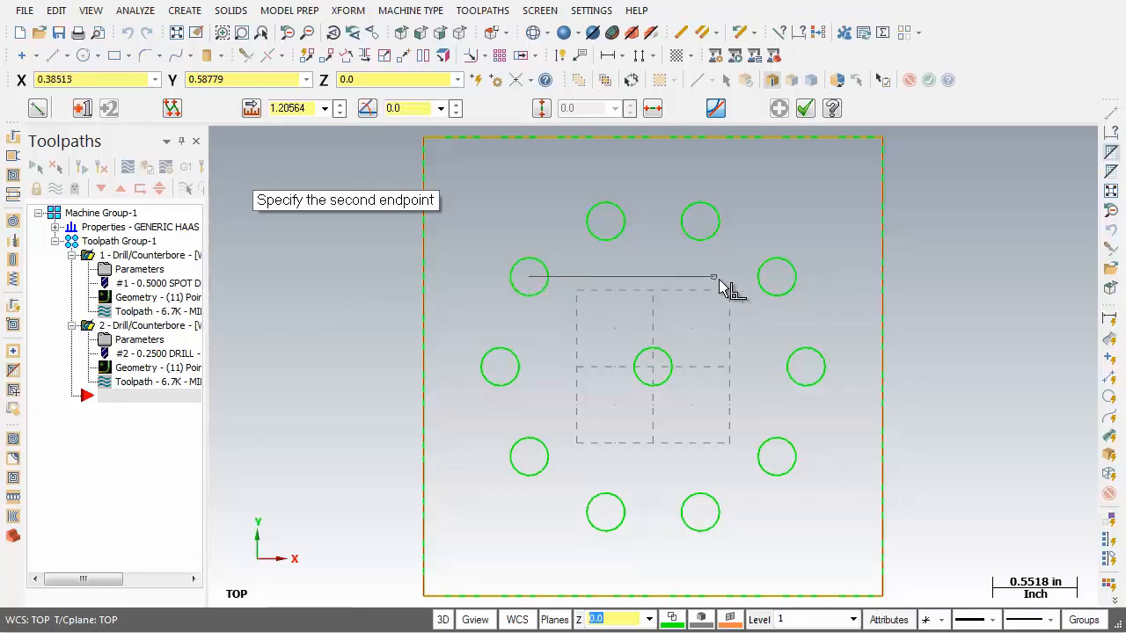
{"action": "left_click", "coordinate": [777, 280]}
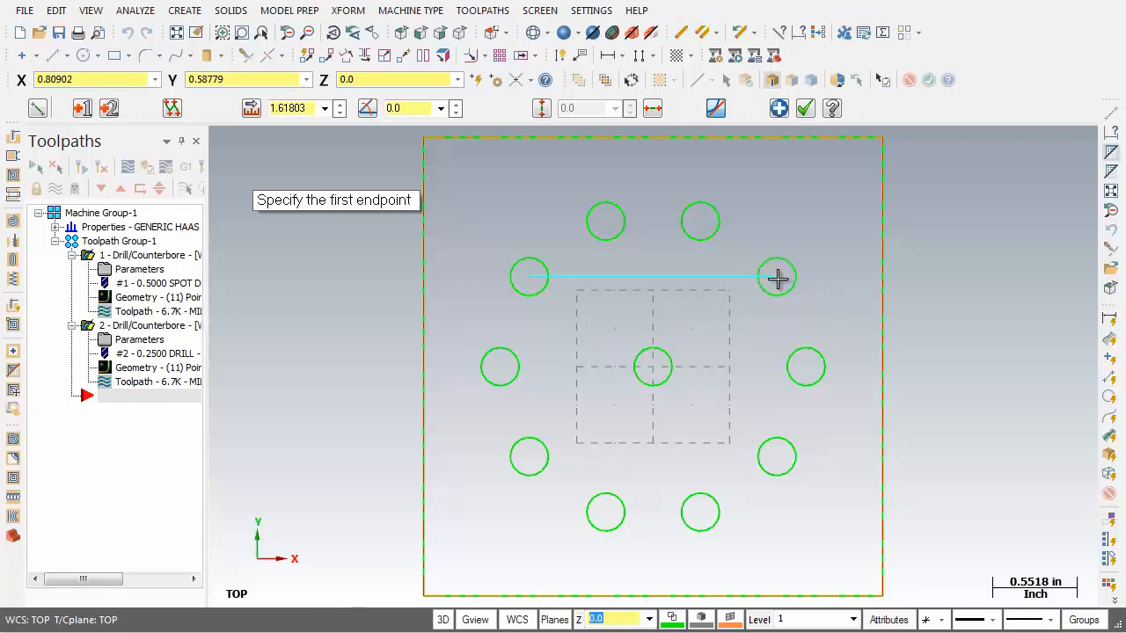
{"action": "left_click", "coordinate": [779, 110]}
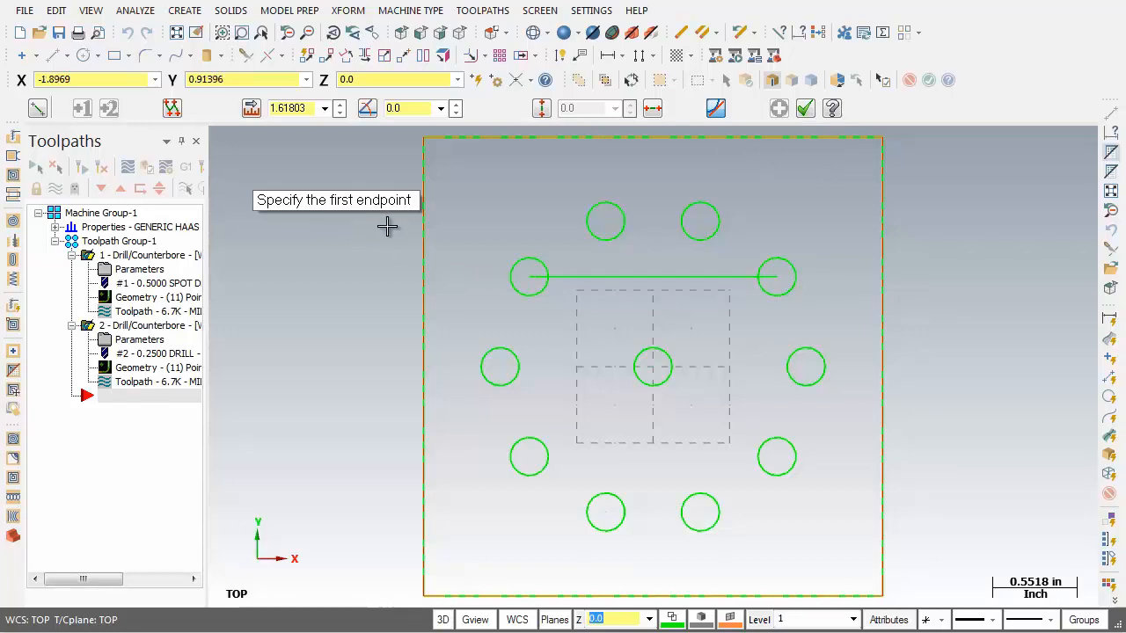
- Draw a line from the midpoint of the square's upper edge to the midpoint of its right edge, and undo both new lines
{"action": "left_click", "coordinate": [654, 141]}
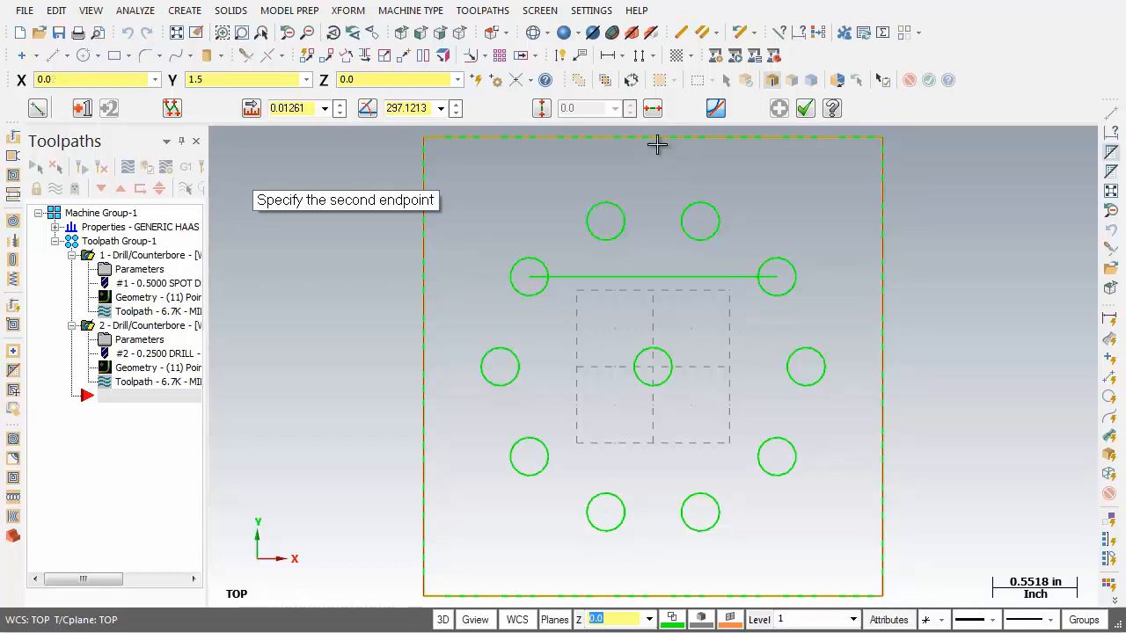
{"action": "left_click", "coordinate": [883, 370]}
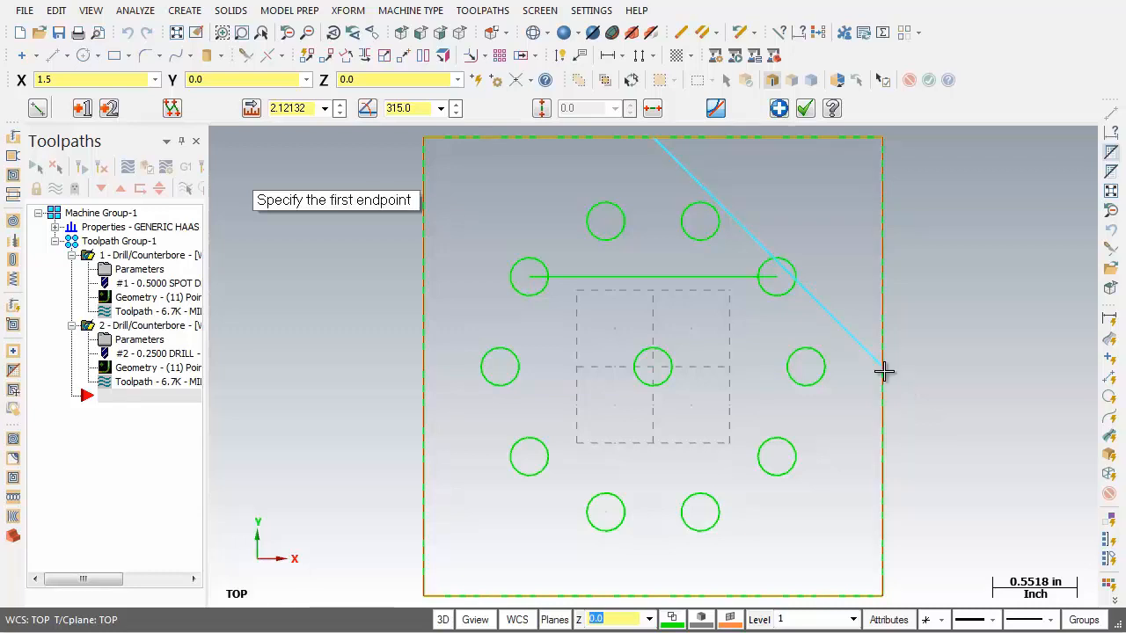
{"action": "left_click", "coordinate": [804, 108]}
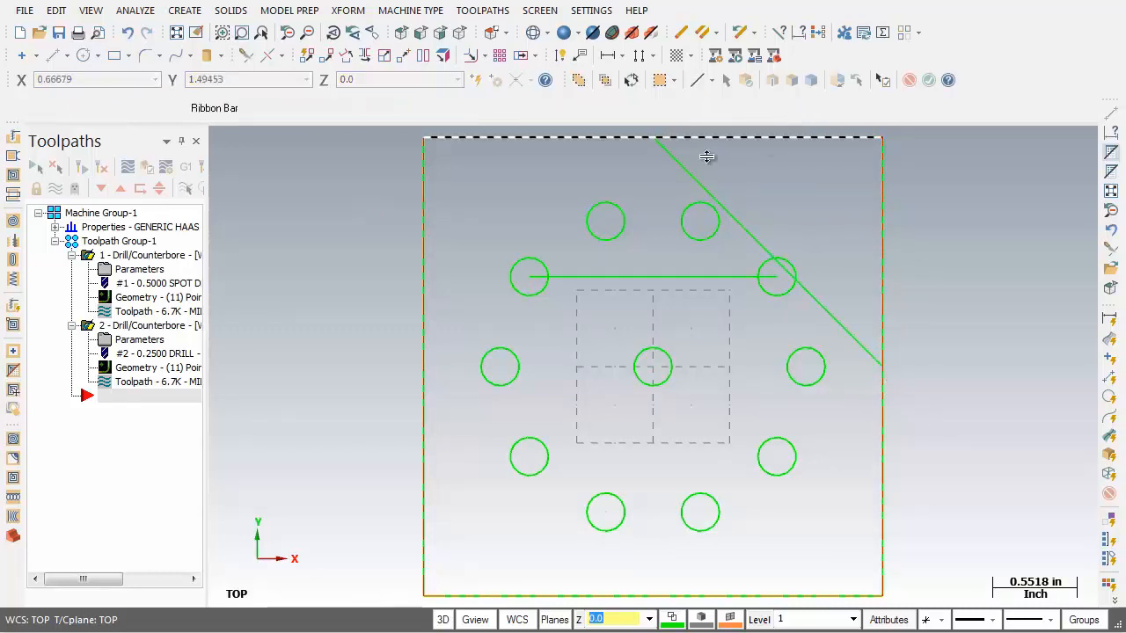
{"action": "left_click", "coordinate": [130, 33]}
{"action": "left_click", "coordinate": [130, 33]}
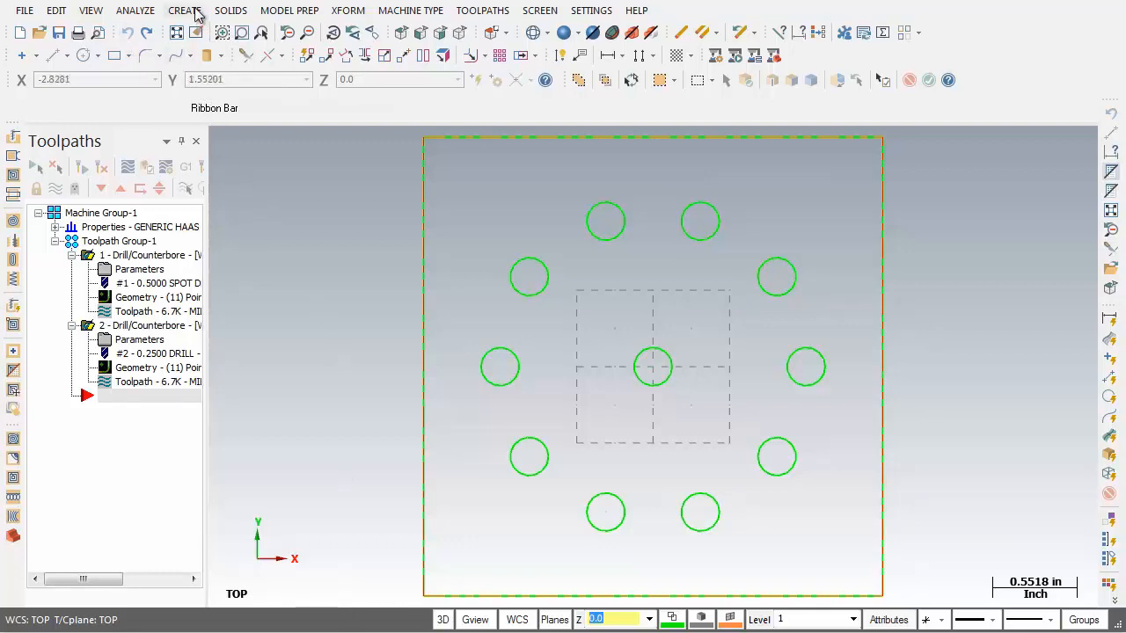
- Examine the available commands for solids, model preparation, transforms, machine types and toolpaths
{"action": "left_click", "coordinate": [231, 13]}
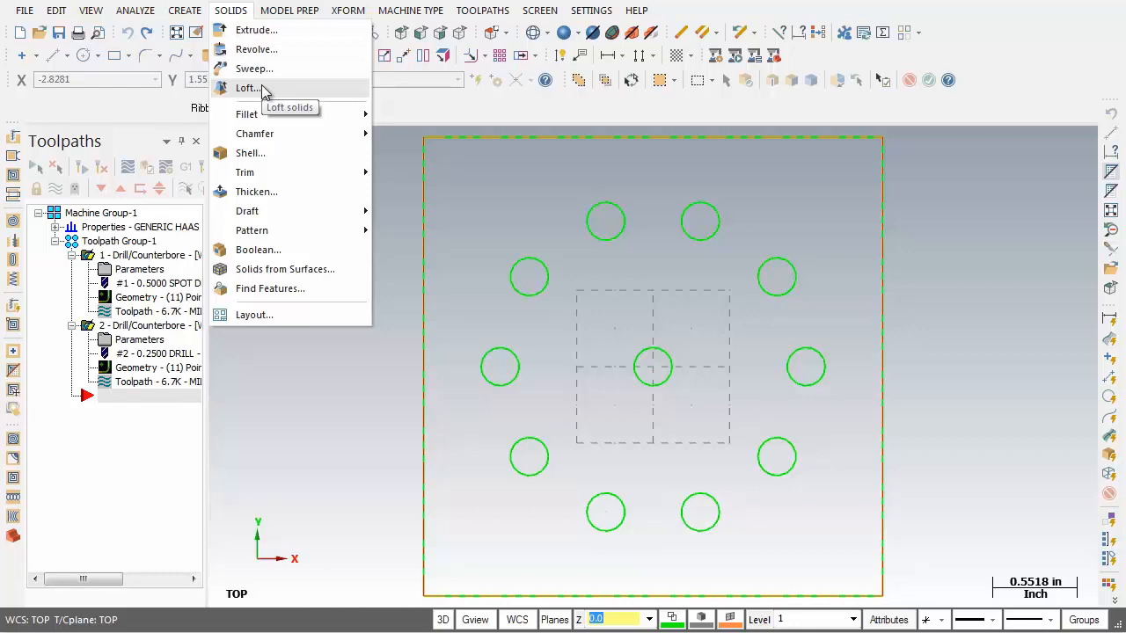
{"action": "left_click", "coordinate": [342, 603]}
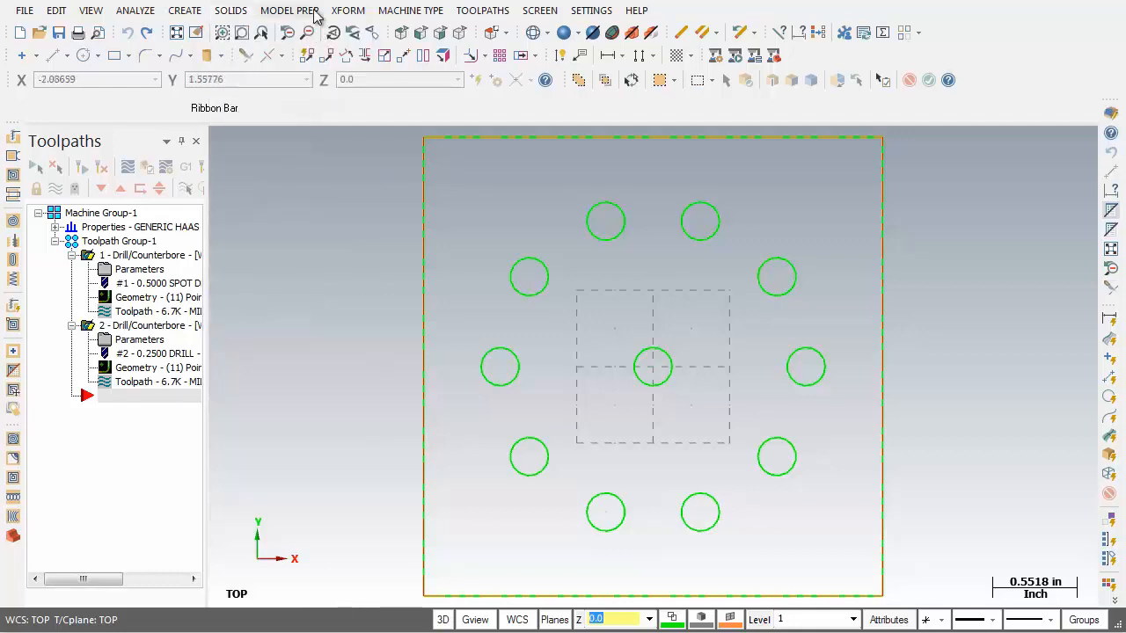
{"action": "left_click", "coordinate": [312, 10]}
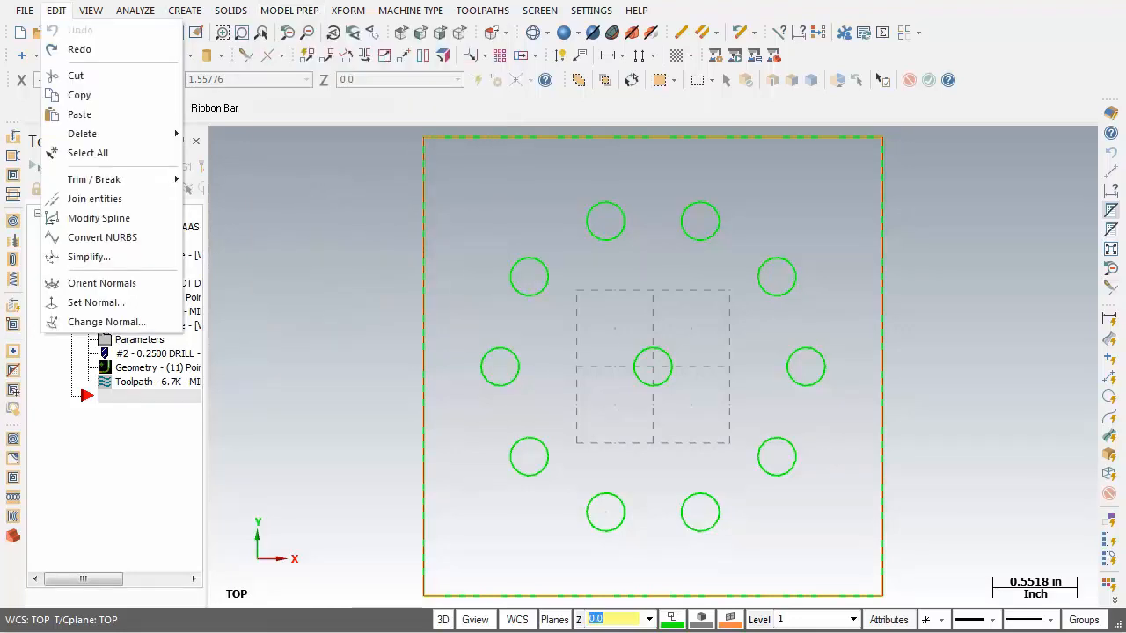
{"action": "key", "text": "Escape"}
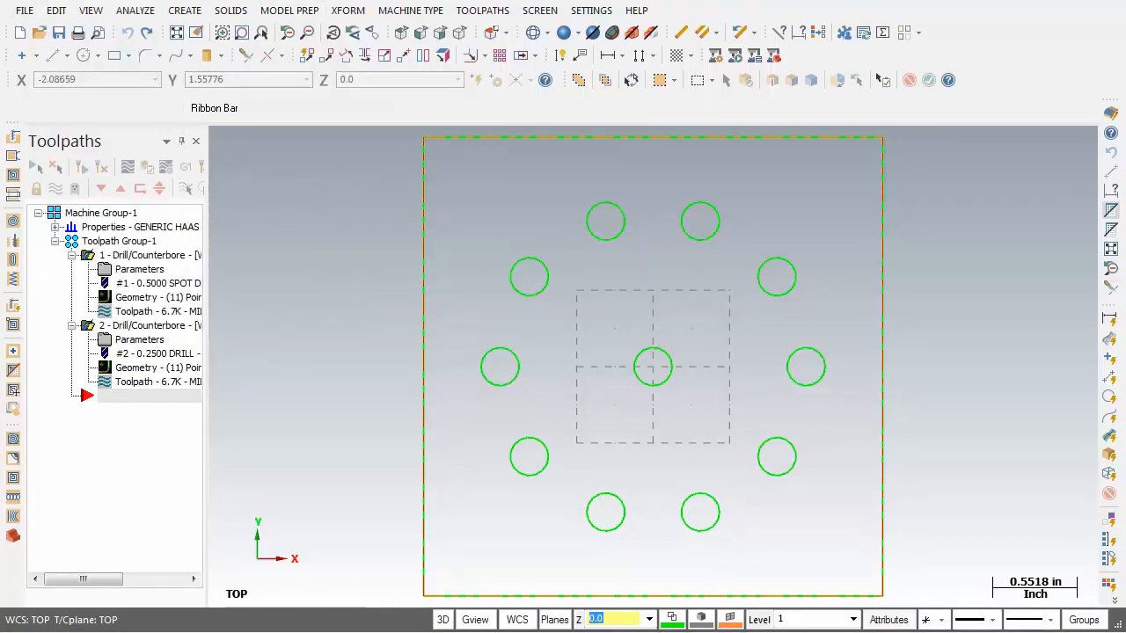
{"action": "left_click", "coordinate": [348, 11]}
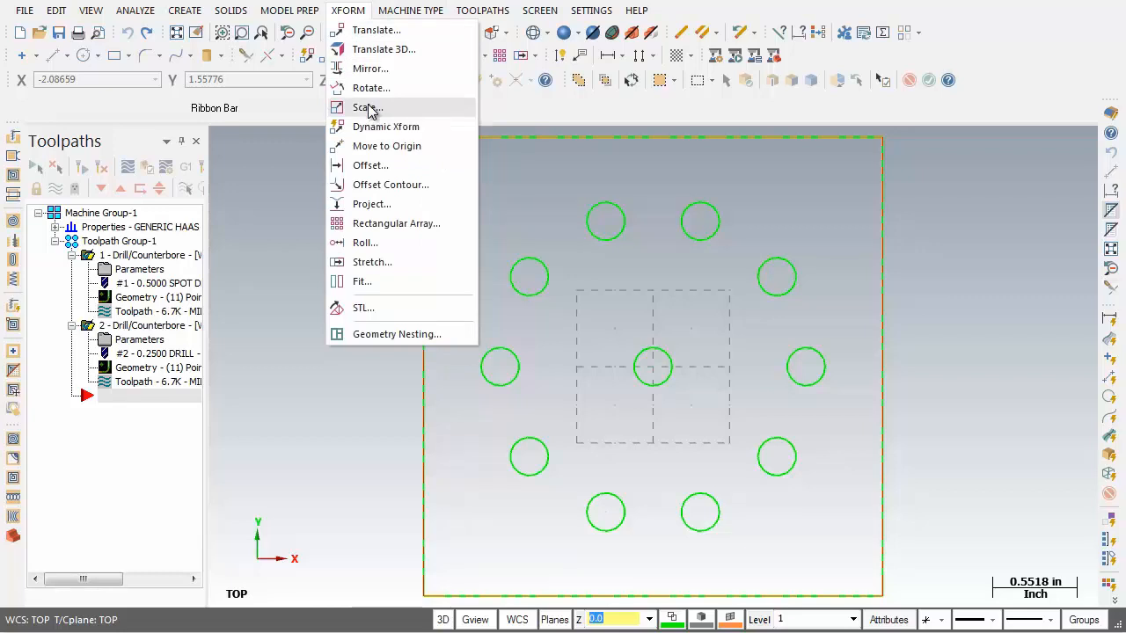
{"action": "mouse_move", "coordinate": [402, 20]}
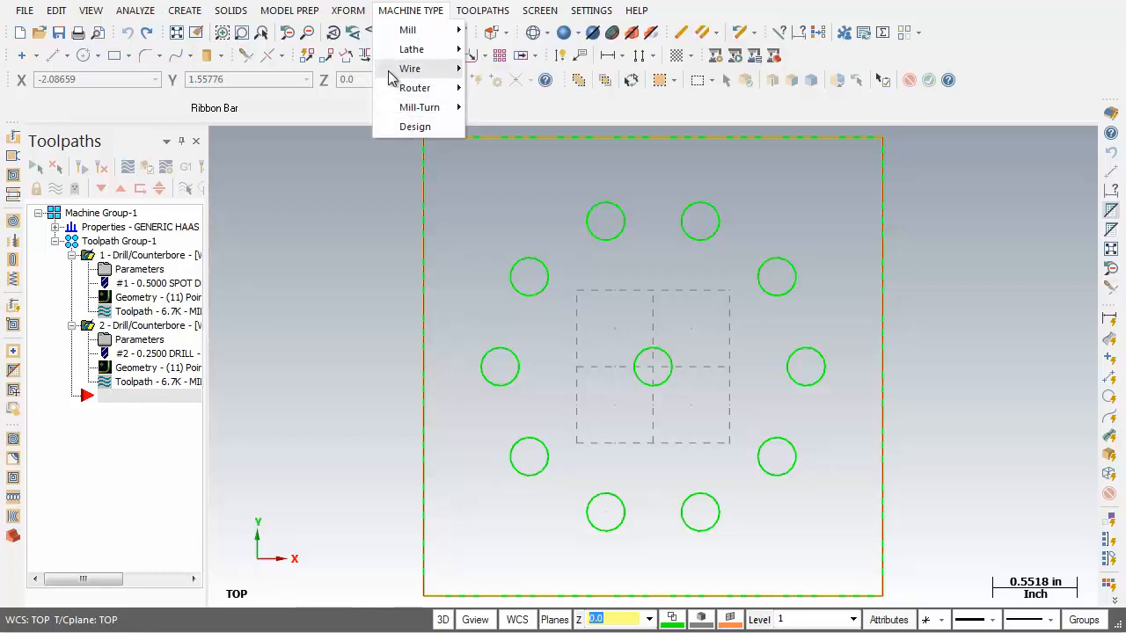
{"action": "left_click", "coordinate": [410, 12]}
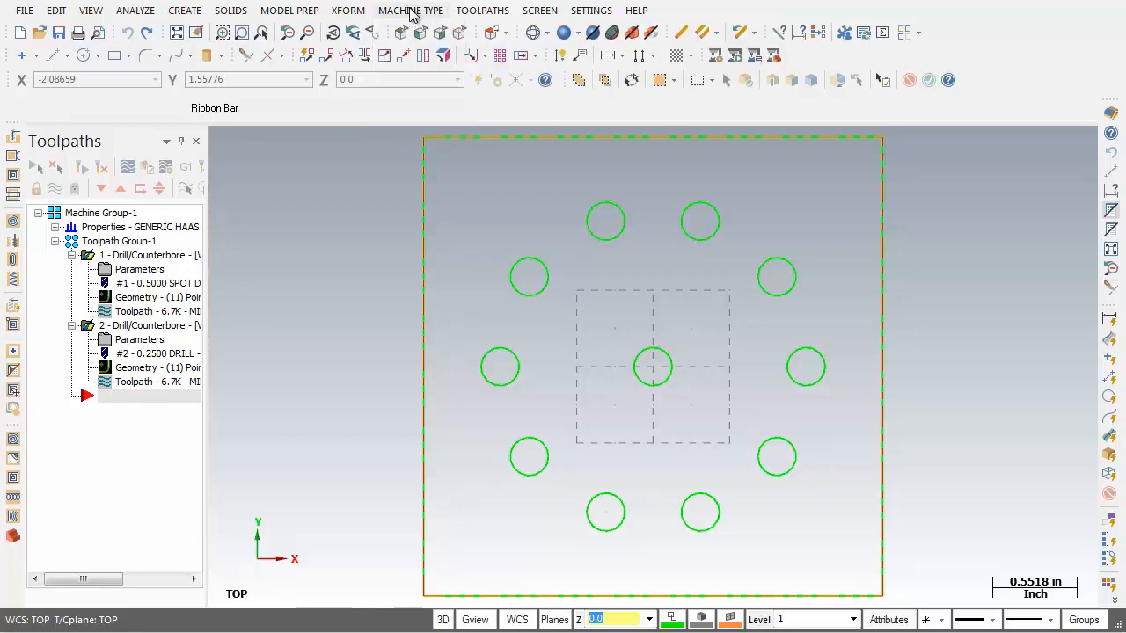
{"action": "left_click", "coordinate": [487, 15]}
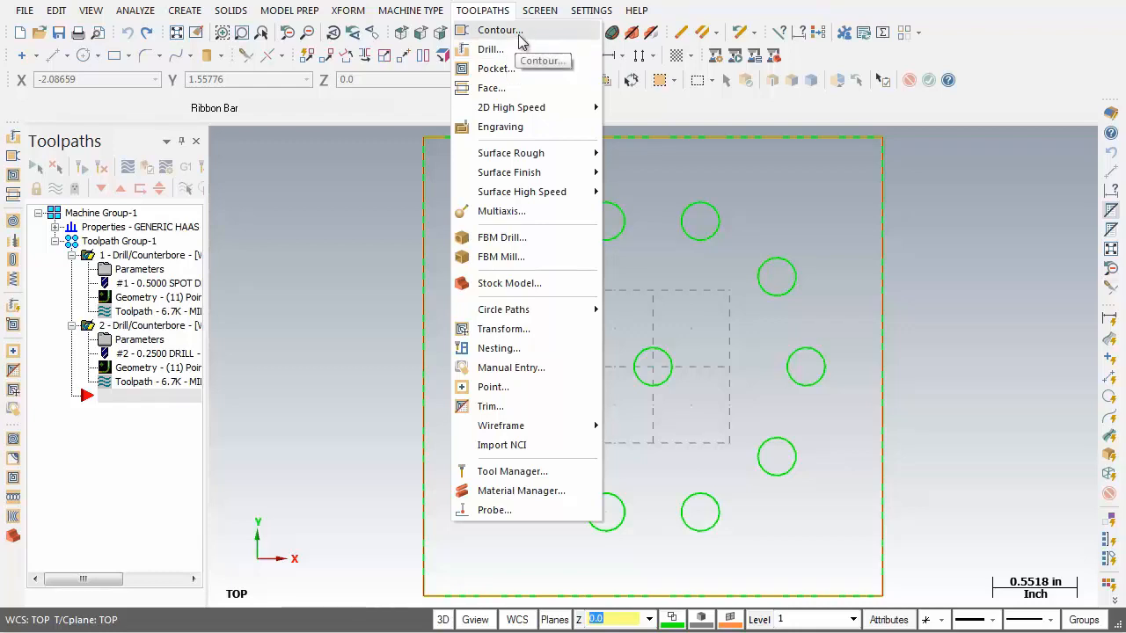
{"action": "left_click", "coordinate": [489, 88]}
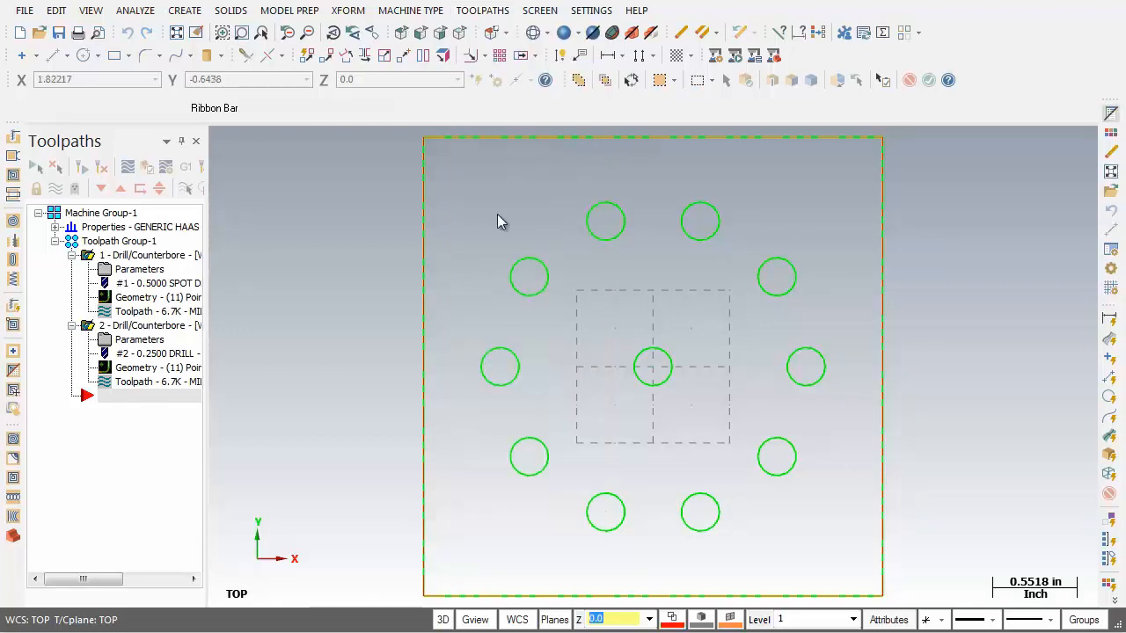
- Examine the grid size in the screen grid settings and close them
{"action": "left_click", "coordinate": [554, 13]}
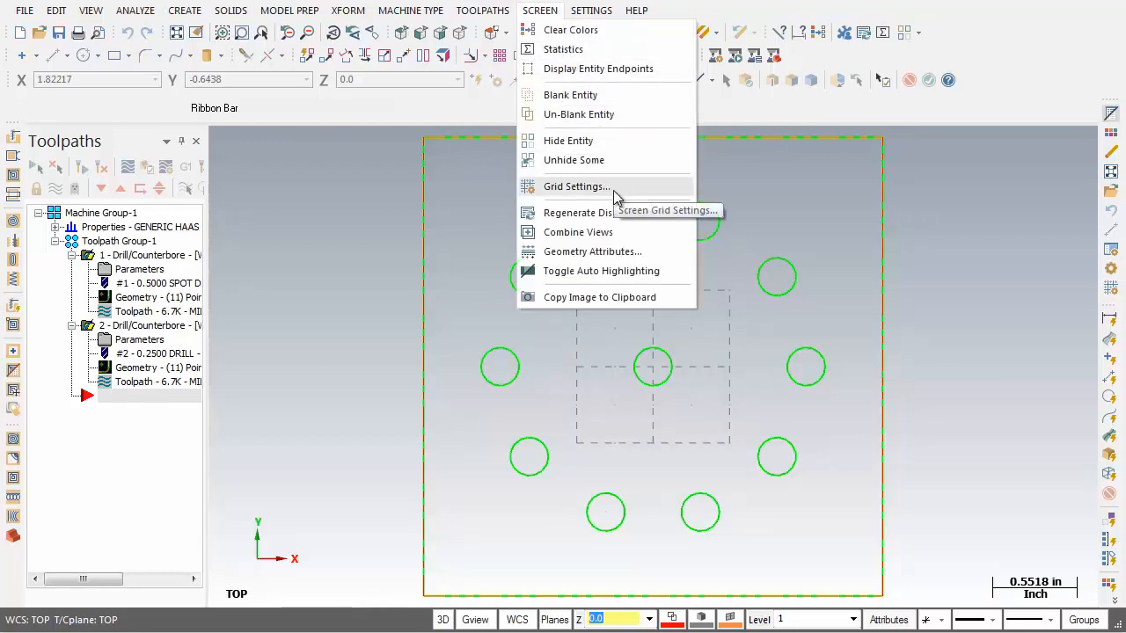
{"action": "left_click", "coordinate": [576, 186]}
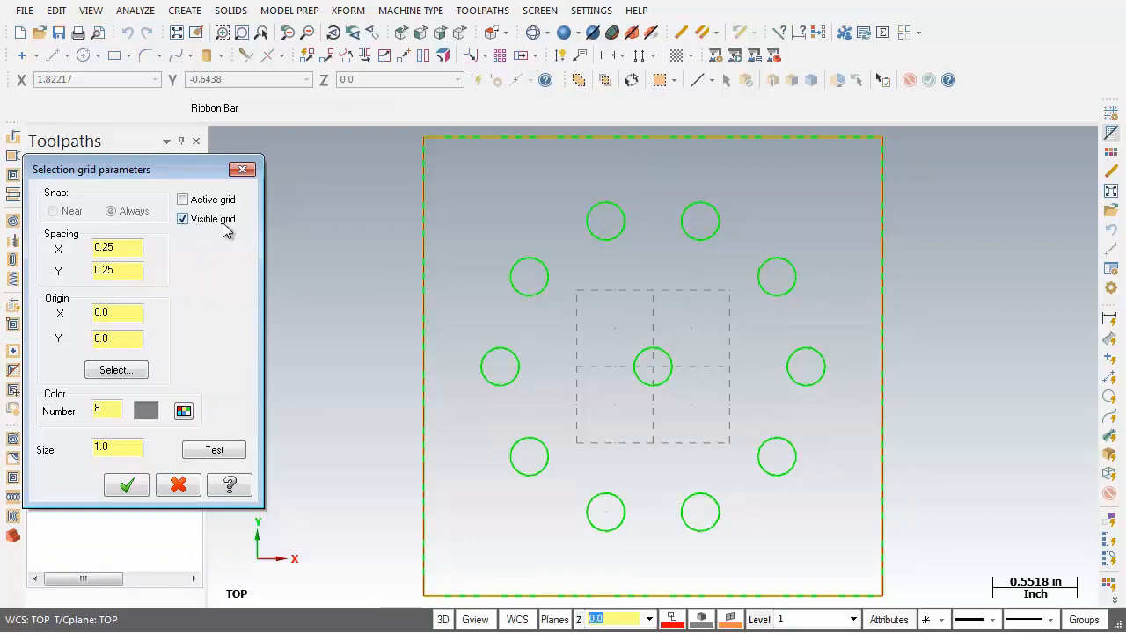
{"action": "left_click", "coordinate": [109, 446]}
{"action": "left_click_drag", "start_coordinate": [130, 446], "coordinate": [94, 448]}
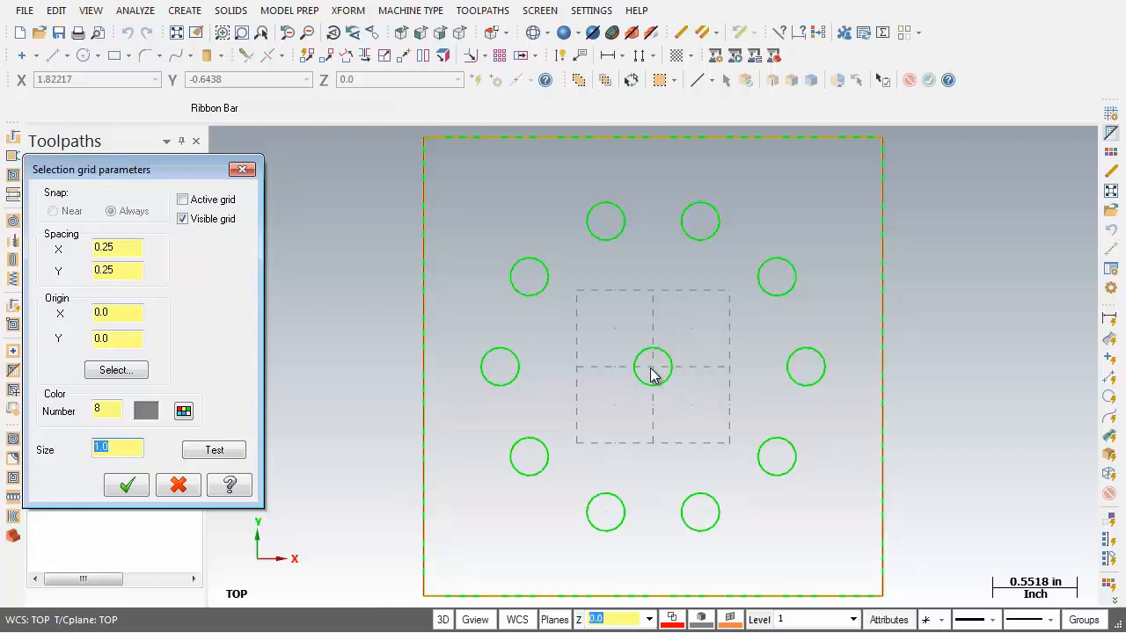
{"action": "left_click", "coordinate": [126, 486]}
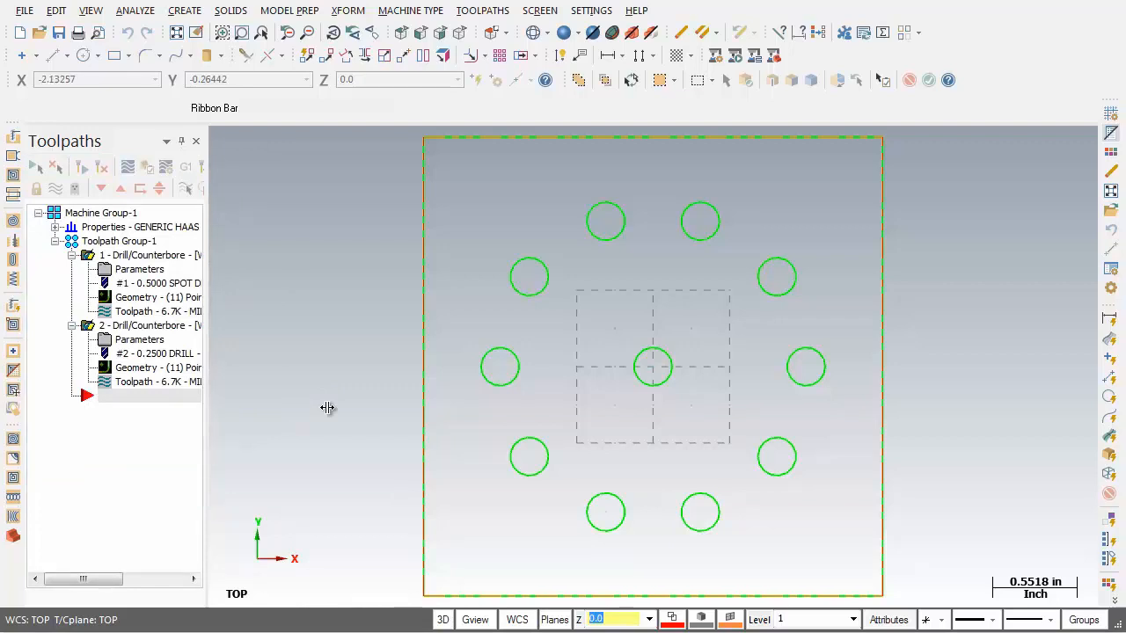
- Set the selection grid size to 2.0 and apply it
{"action": "key", "text": "alt+g"}
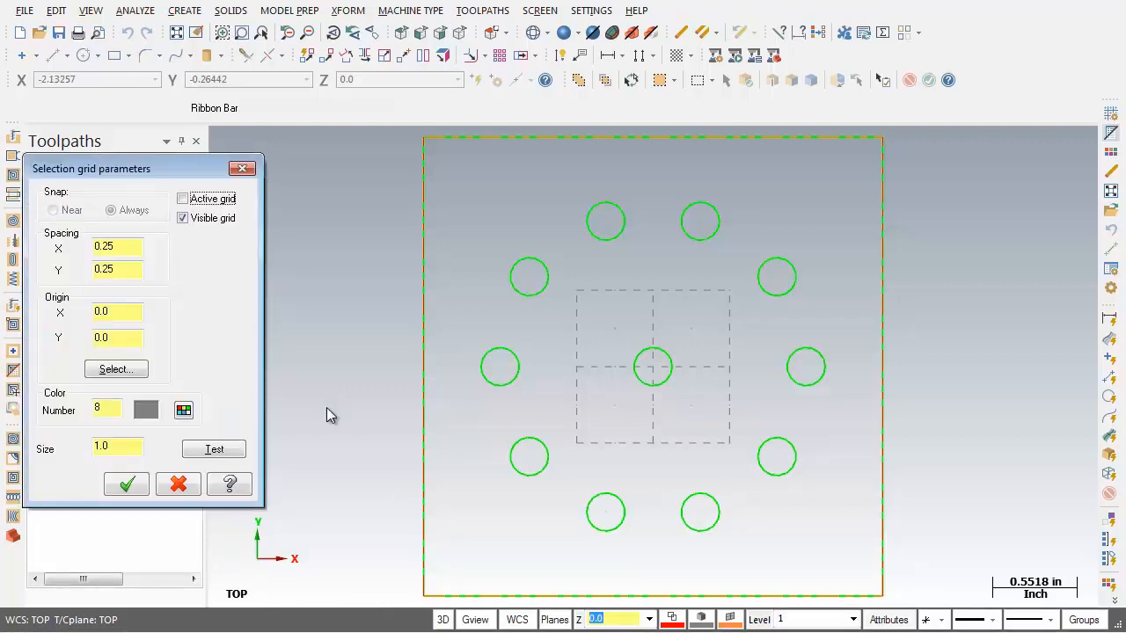
{"action": "left_click", "coordinate": [136, 450]}
{"action": "left_click_drag", "start_coordinate": [137, 447], "coordinate": [93, 447]}
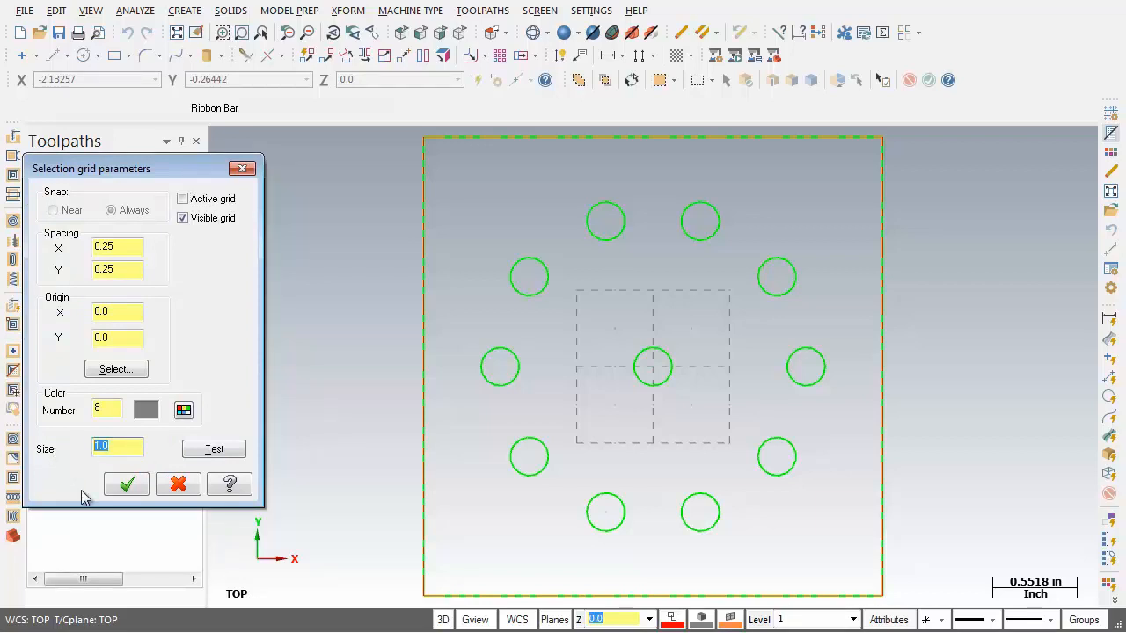
{"action": "type", "text": "2.0"}
{"action": "left_click", "coordinate": [129, 486]}
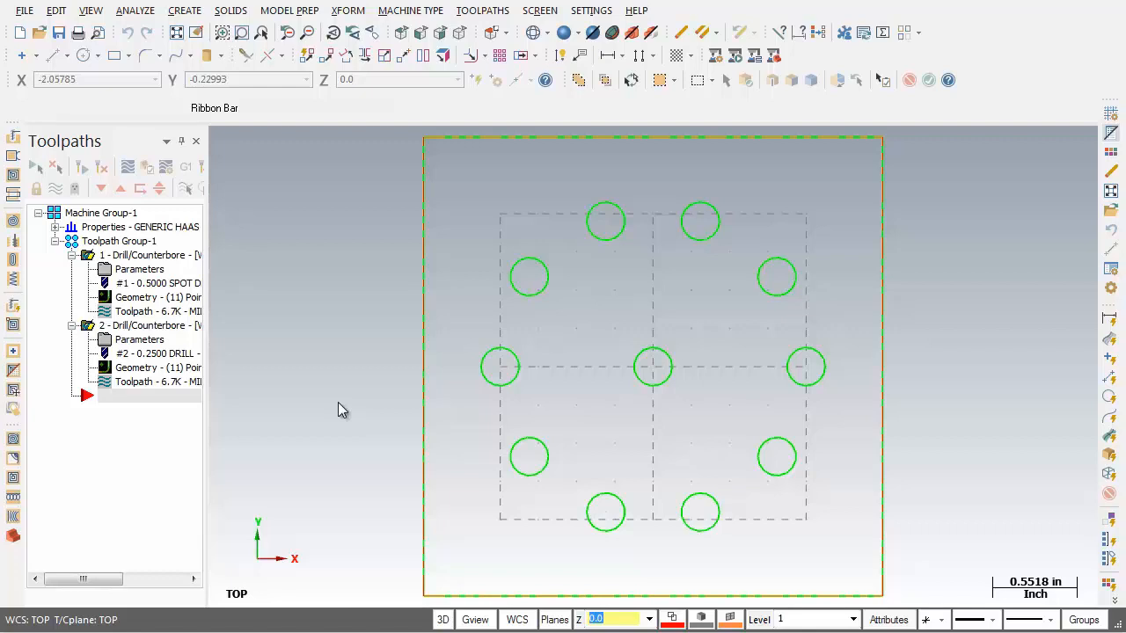
- Set the selection grid size to 1.0, toggle the active grid on and off again, and apply the settings
{"action": "key", "text": "alt+g"}
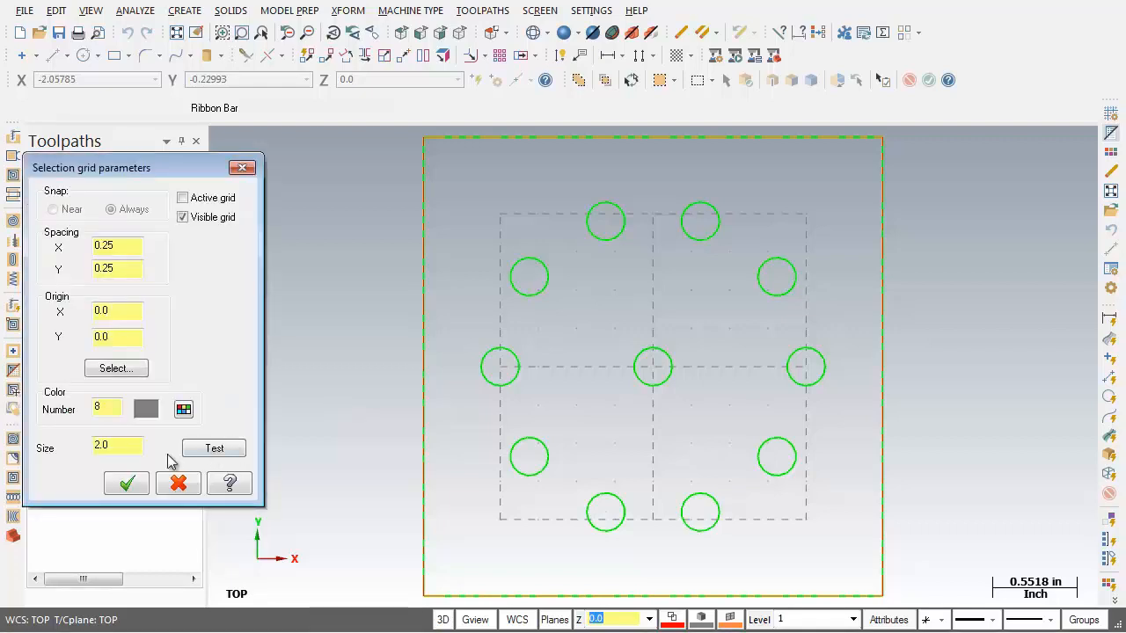
{"action": "double_click", "coordinate": [132, 446]}
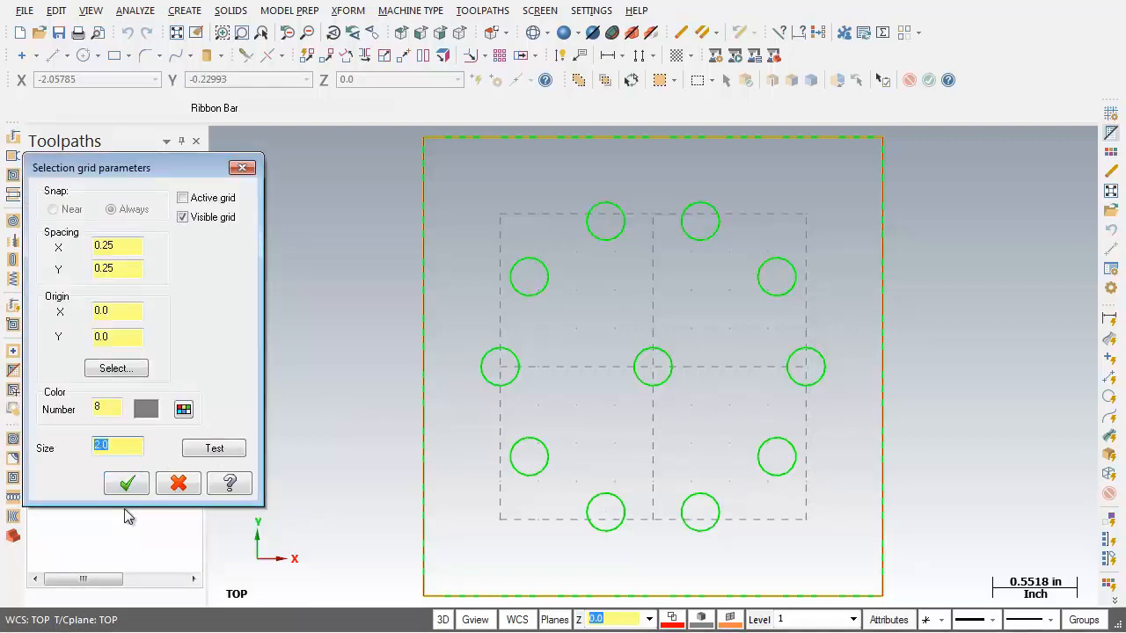
{"action": "type", "text": "1.0"}
{"action": "left_click", "coordinate": [203, 207]}
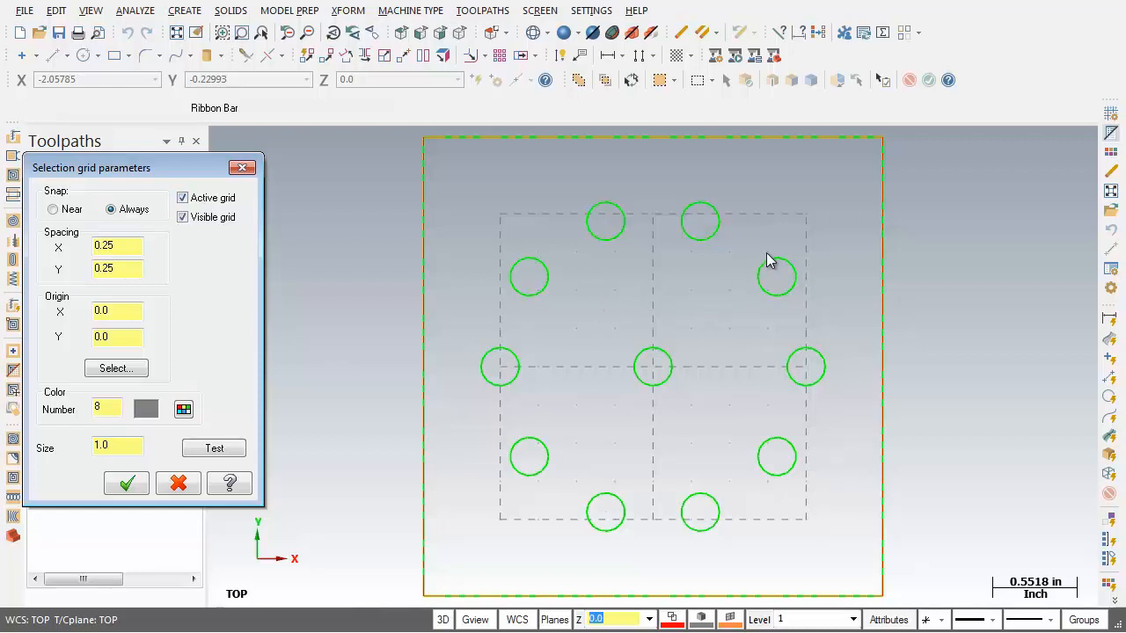
{"action": "left_click", "coordinate": [182, 198]}
{"action": "left_click", "coordinate": [126, 486]}
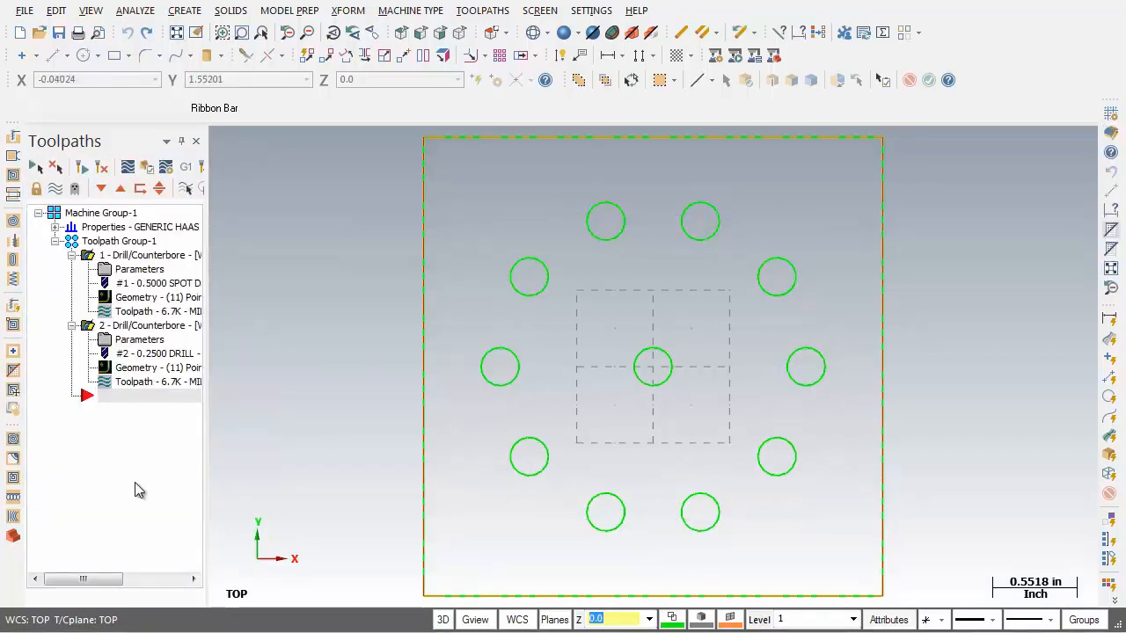
- Examine the screen options and the grid spacing, origin and size in the system configuration, and close it
{"action": "left_click", "coordinate": [579, 12]}
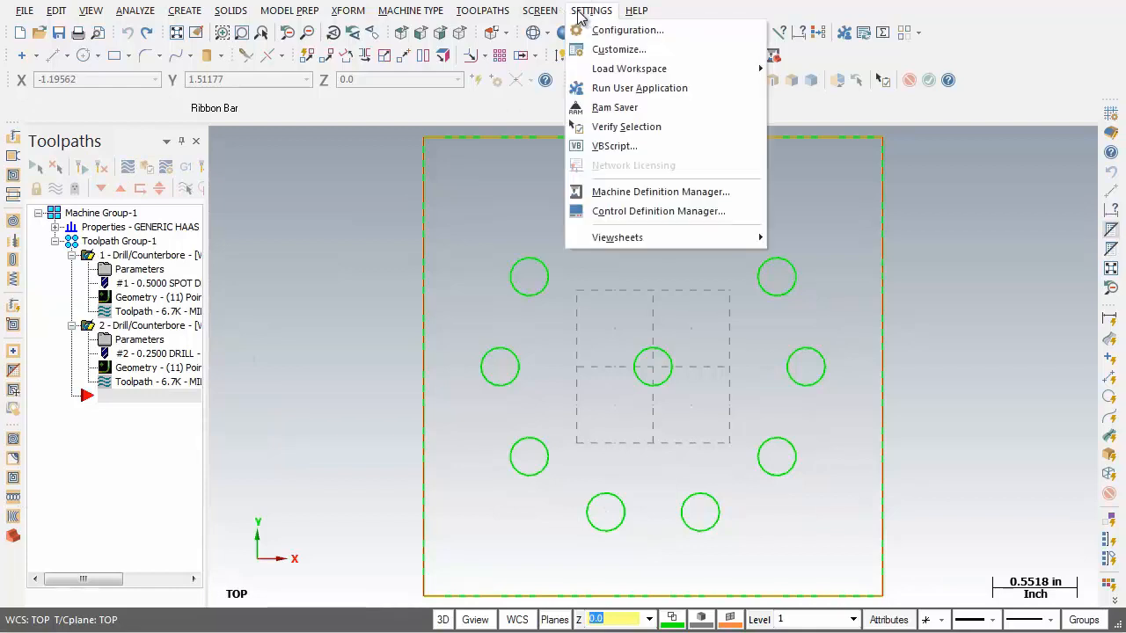
{"action": "left_click", "coordinate": [625, 33]}
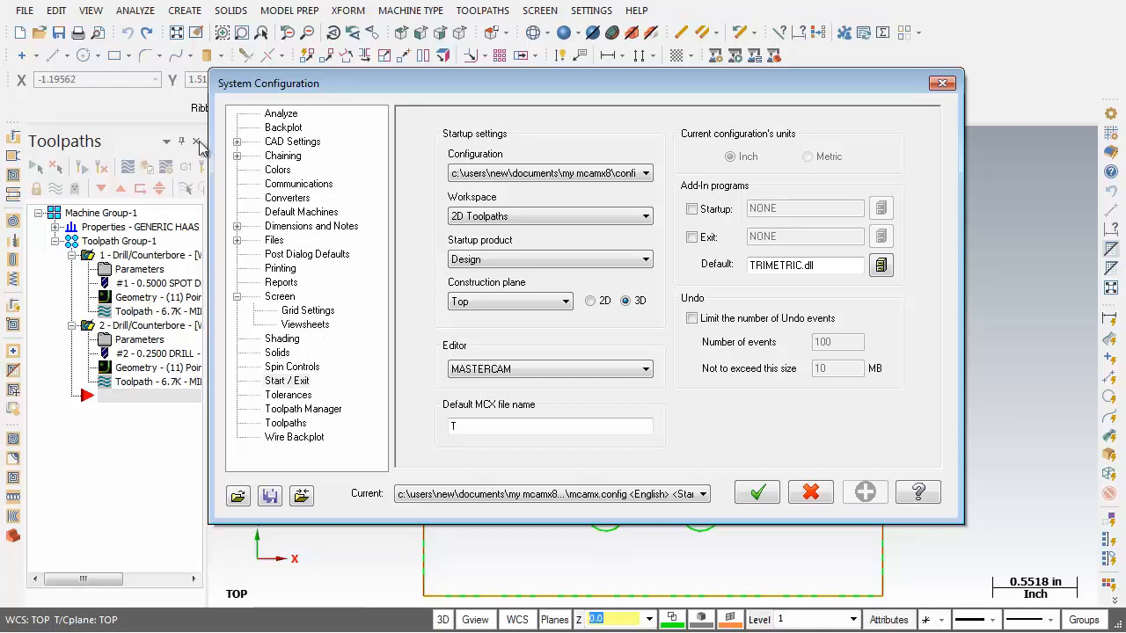
{"action": "left_click", "coordinate": [281, 298]}
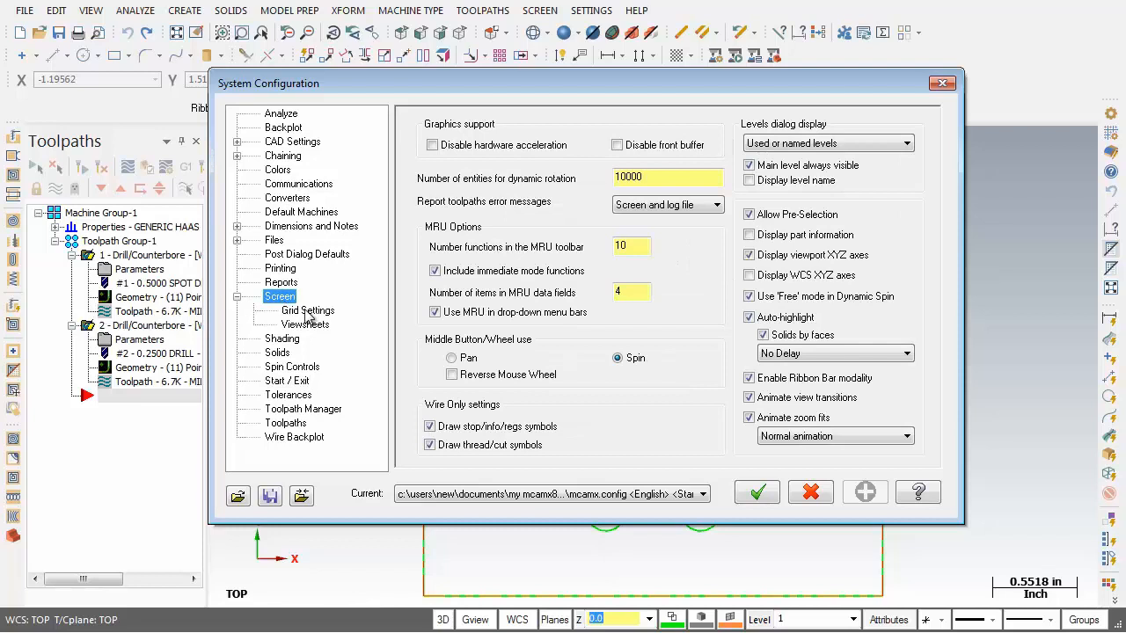
{"action": "left_click", "coordinate": [307, 312]}
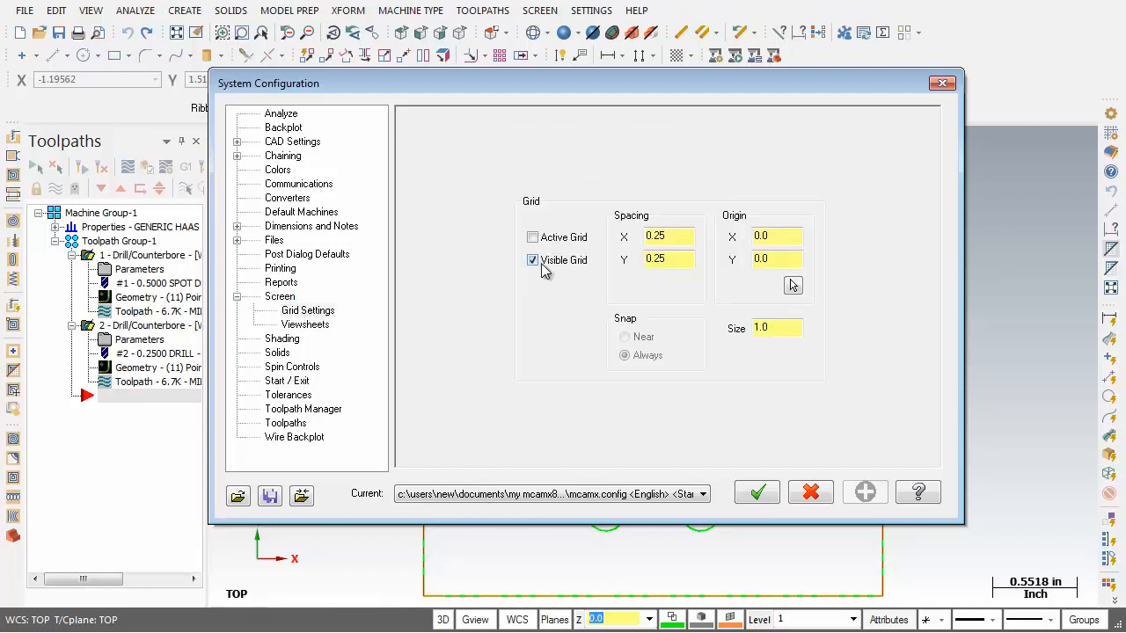
{"action": "left_click", "coordinate": [769, 327]}
{"action": "left_click_drag", "start_coordinate": [769, 327], "coordinate": [737, 339]}
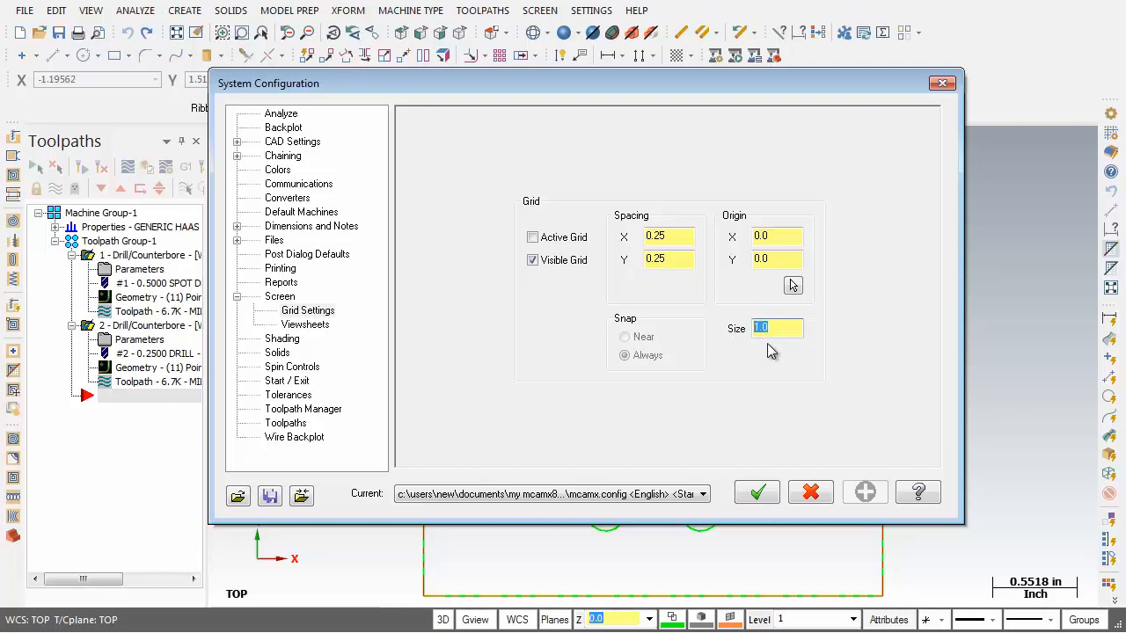
{"action": "left_click", "coordinate": [762, 496]}
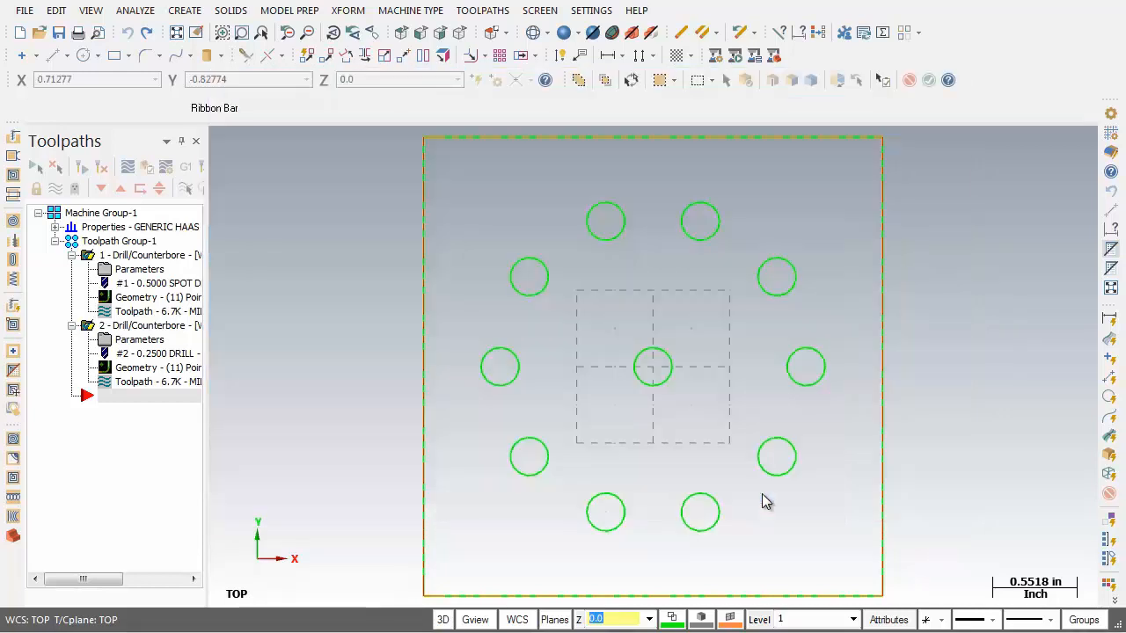
- Examine the toolbar customization settings, the loadable workspaces and the available help commands
{"action": "left_click", "coordinate": [591, 10]}
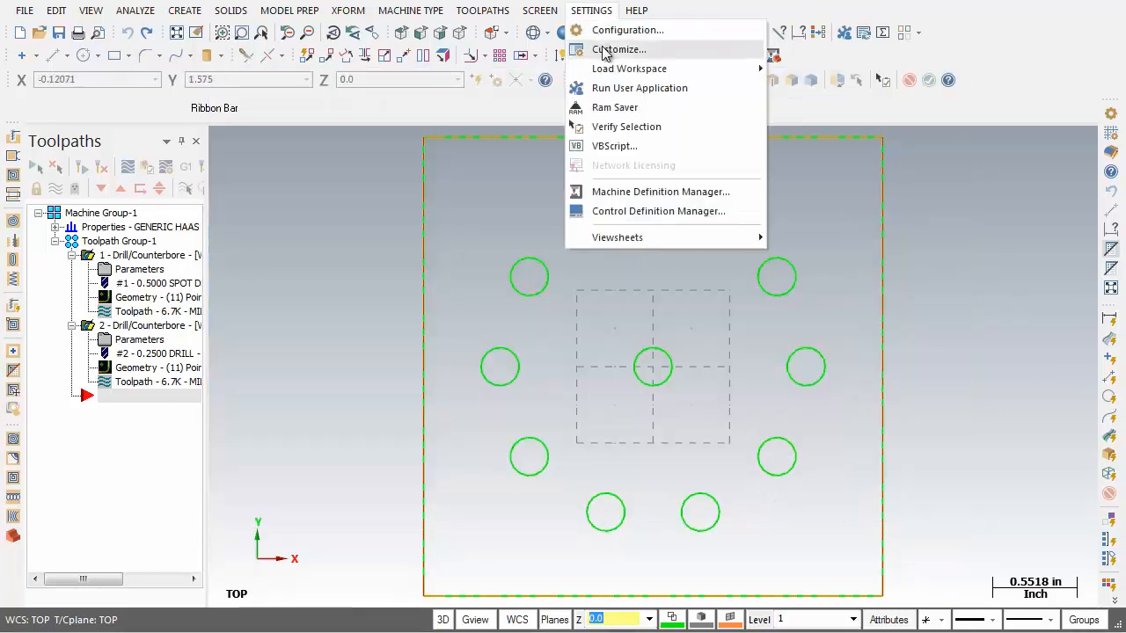
{"action": "left_click", "coordinate": [605, 51]}
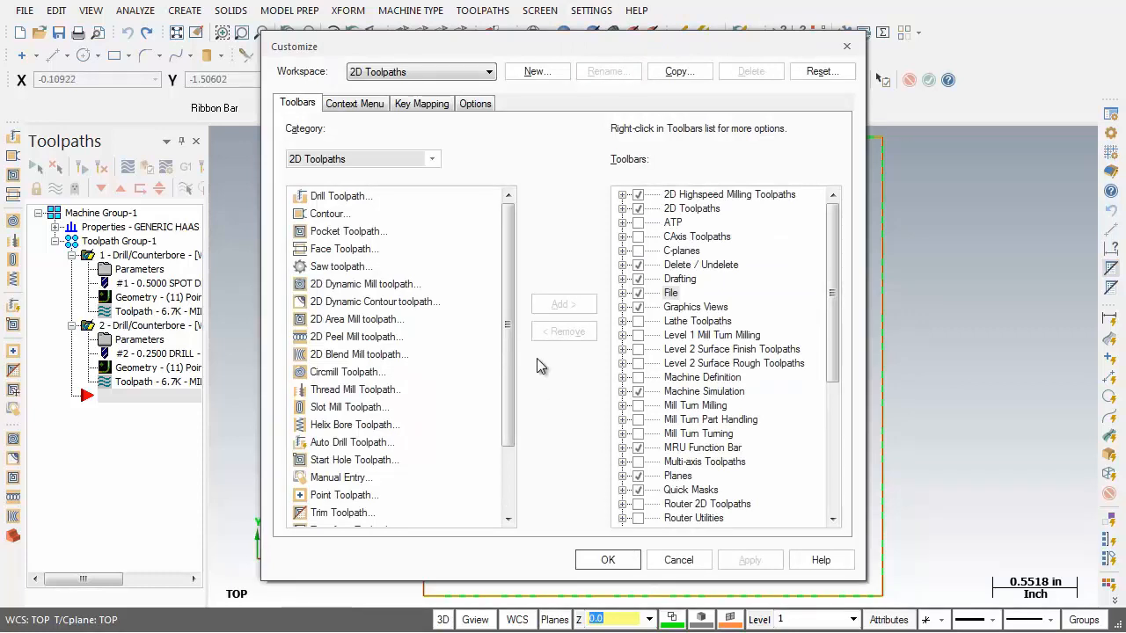
{"action": "left_click", "coordinate": [677, 561]}
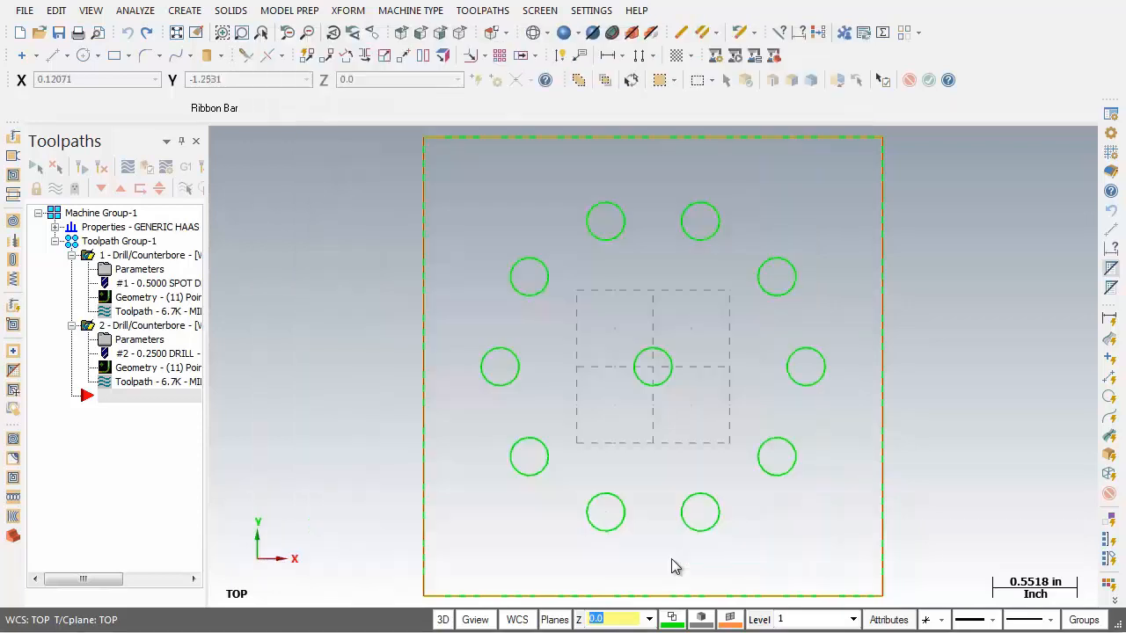
{"action": "left_click", "coordinate": [593, 10]}
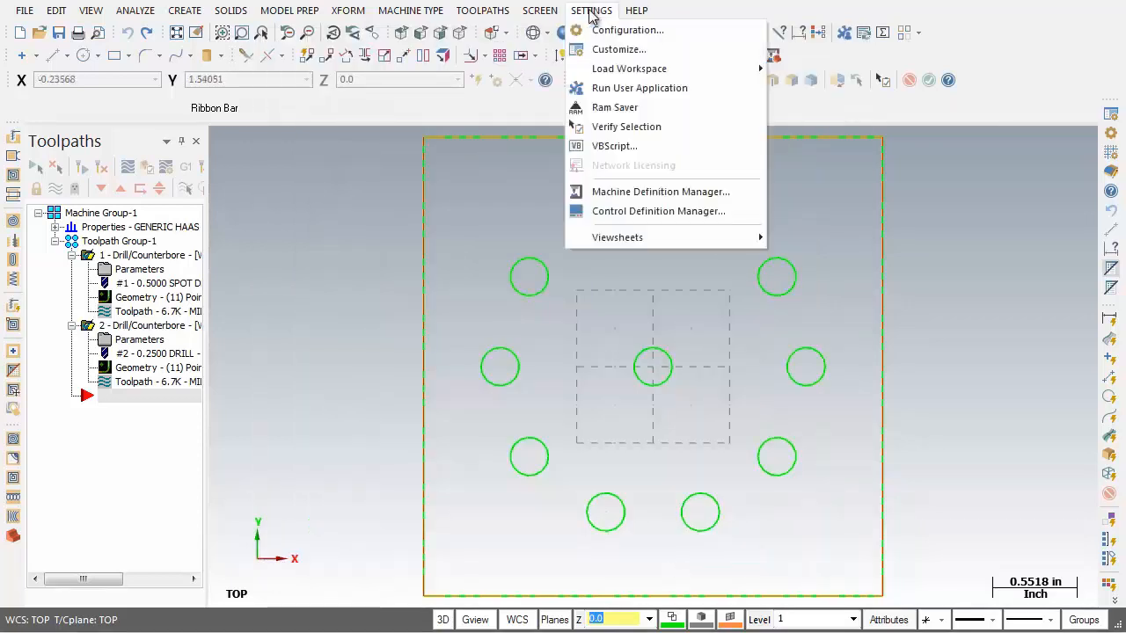
{"action": "mouse_move", "coordinate": [603, 67]}
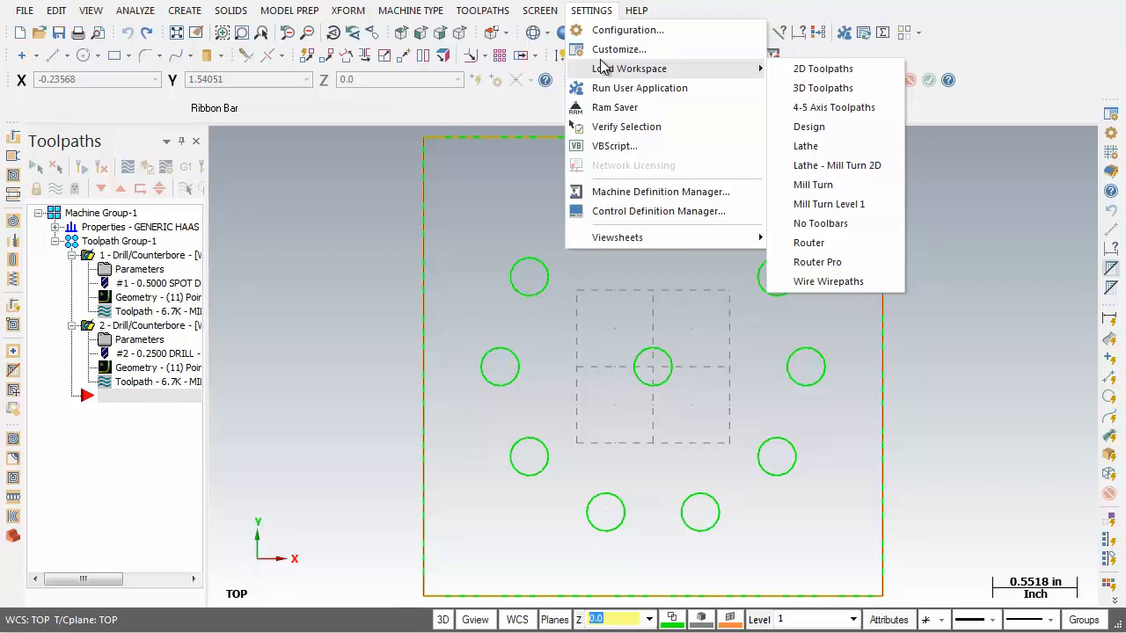
{"action": "mouse_move", "coordinate": [637, 10]}
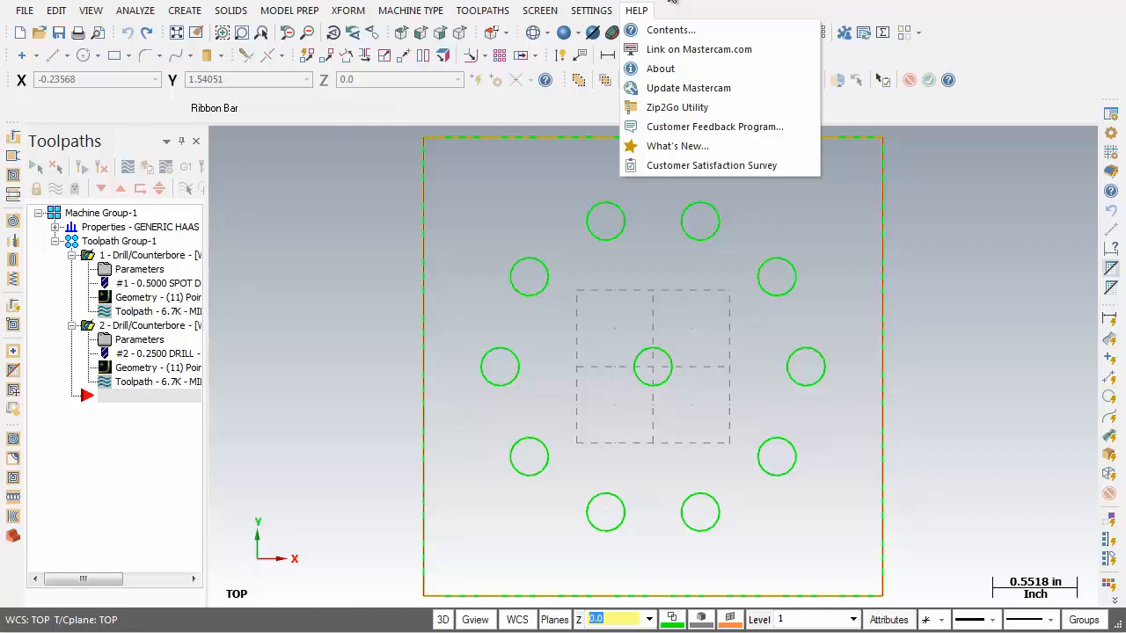
{"action": "left_click", "coordinate": [957, 353]}
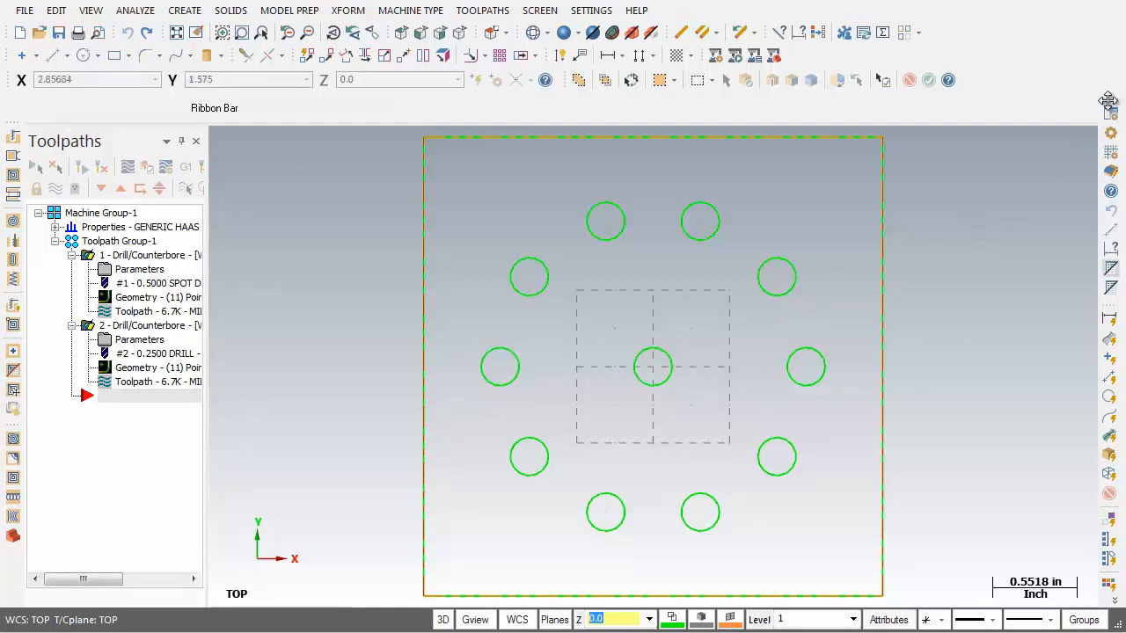
- Float the recently used functions toolbar, dock it back at its edge, and view the workspaces offered for the toolbars
{"action": "left_click_drag", "start_coordinate": [1107, 99], "coordinate": [994, 178]}
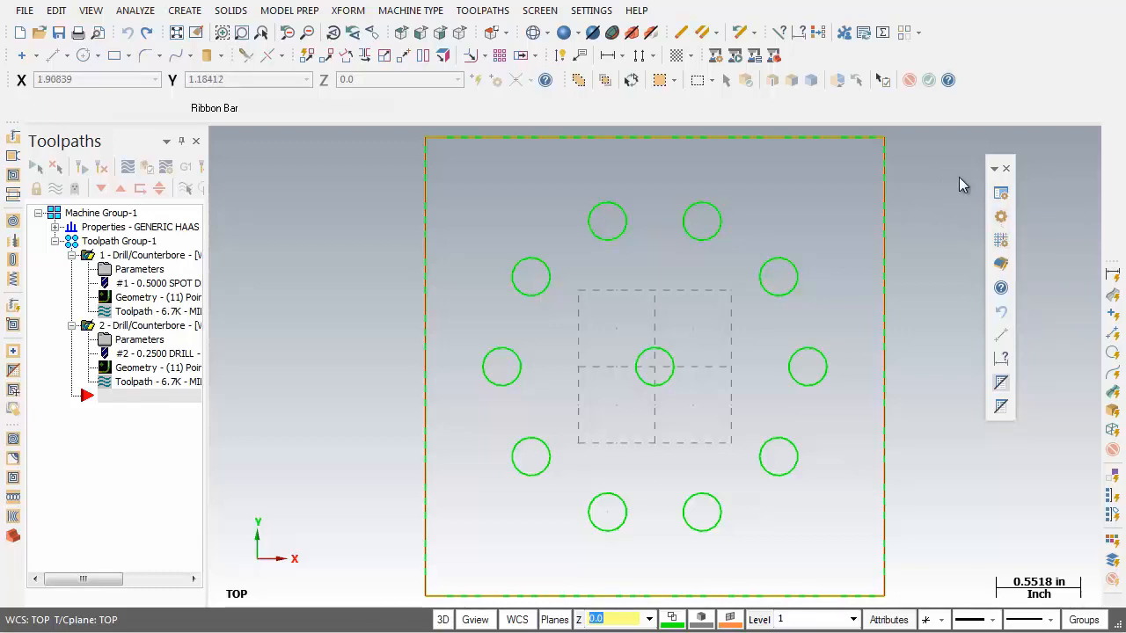
{"action": "left_click_drag", "start_coordinate": [1000, 165], "coordinate": [1083, 148]}
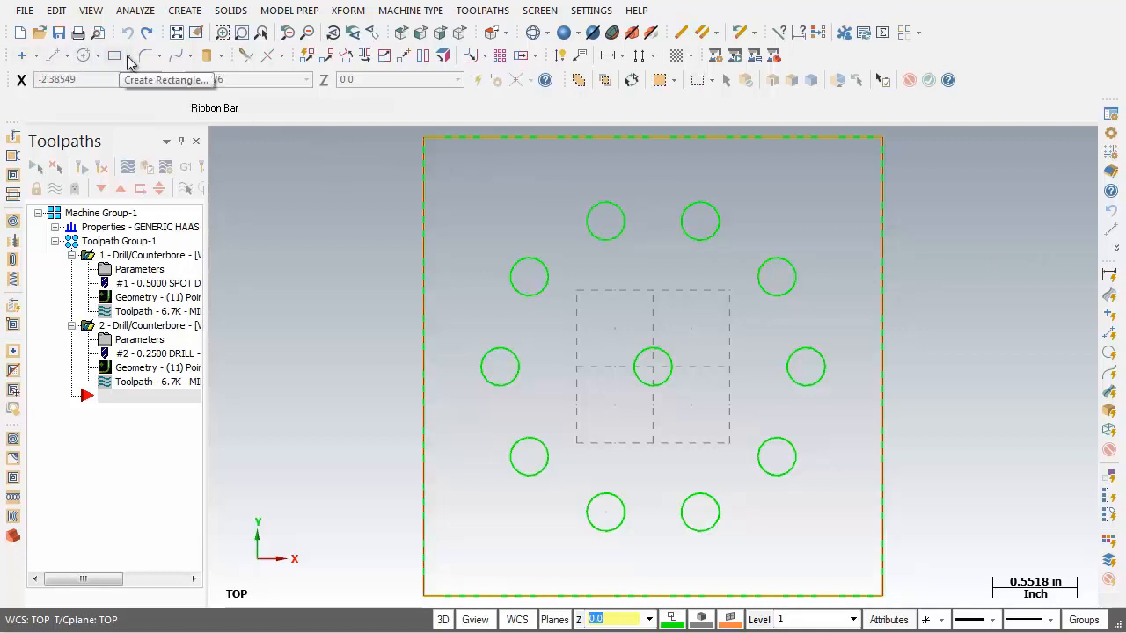
{"action": "right_click", "coordinate": [50, 58]}
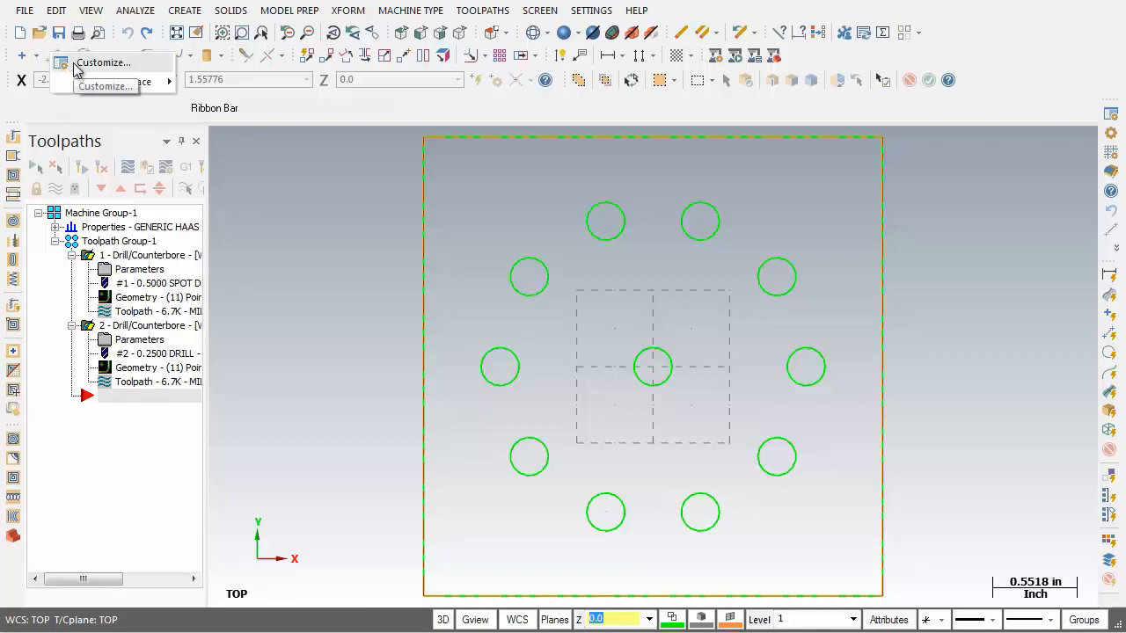
{"action": "mouse_move", "coordinate": [82, 84]}
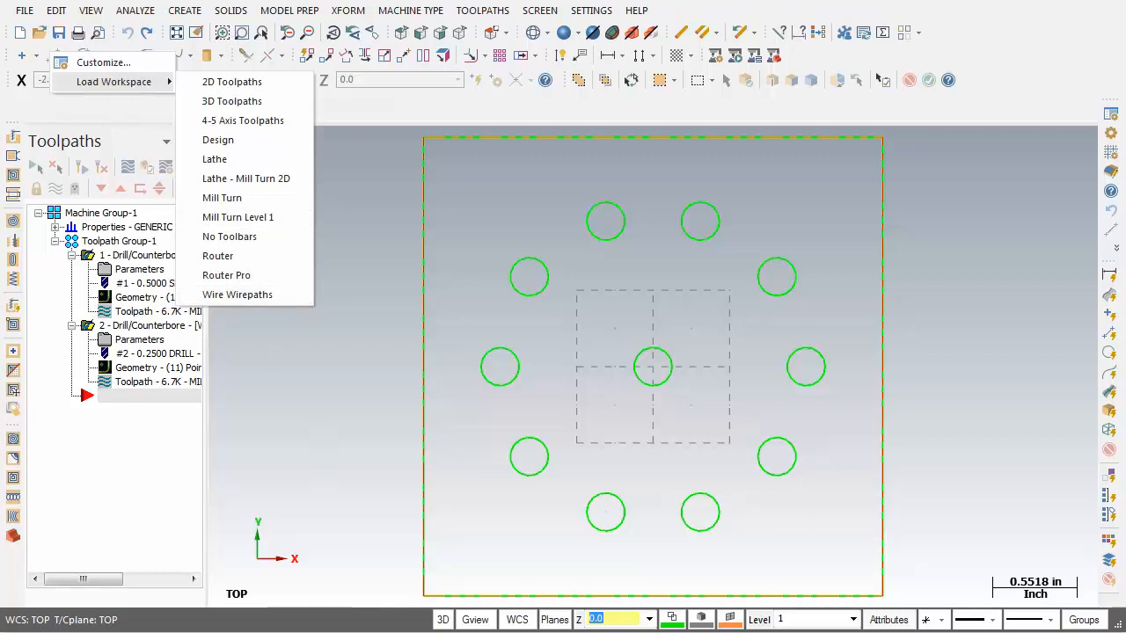
{"action": "key", "text": "Escape"}
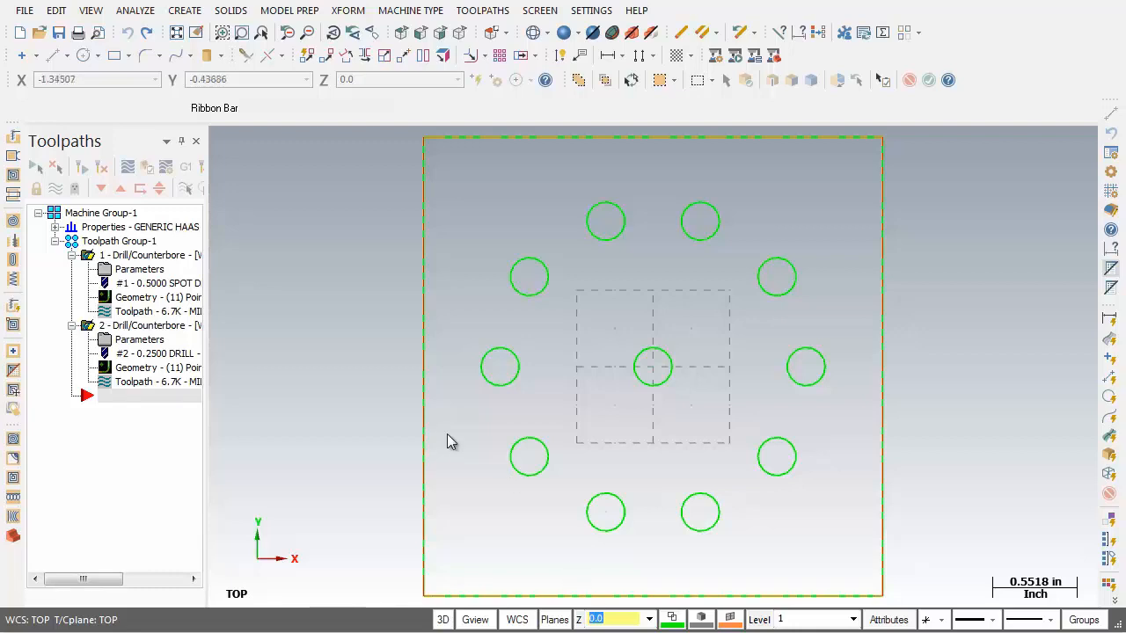
- Start an endpoint line, float the AutoCursor bar over the graphics area, and set the first endpoint to X 0.5, Y 0.5
{"action": "left_click", "coordinate": [66, 56]}
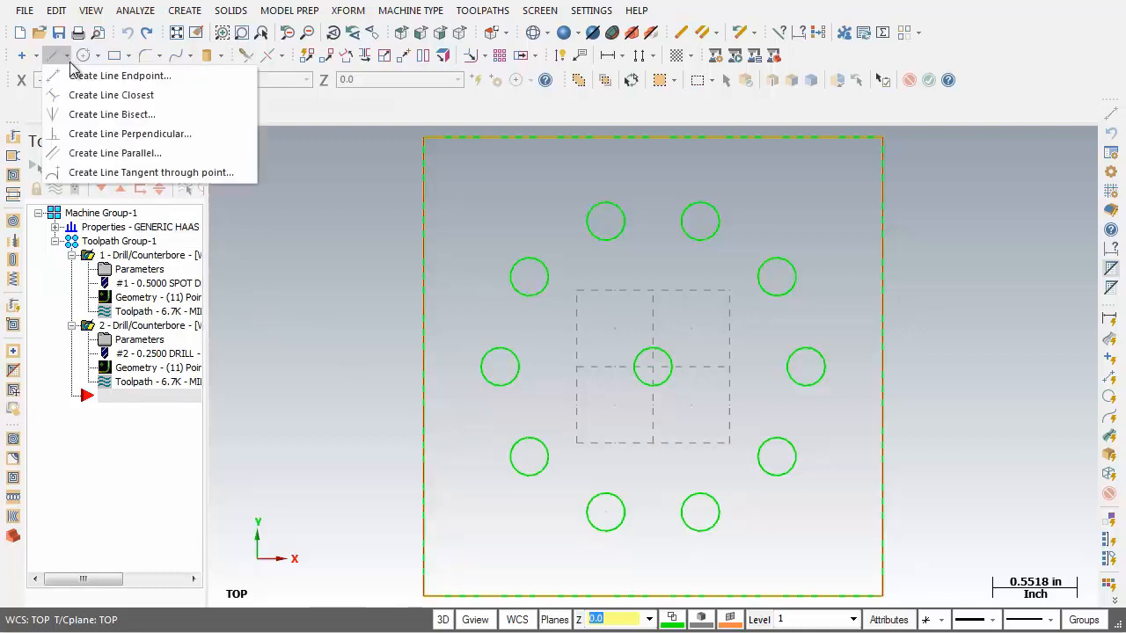
{"action": "left_click", "coordinate": [121, 78]}
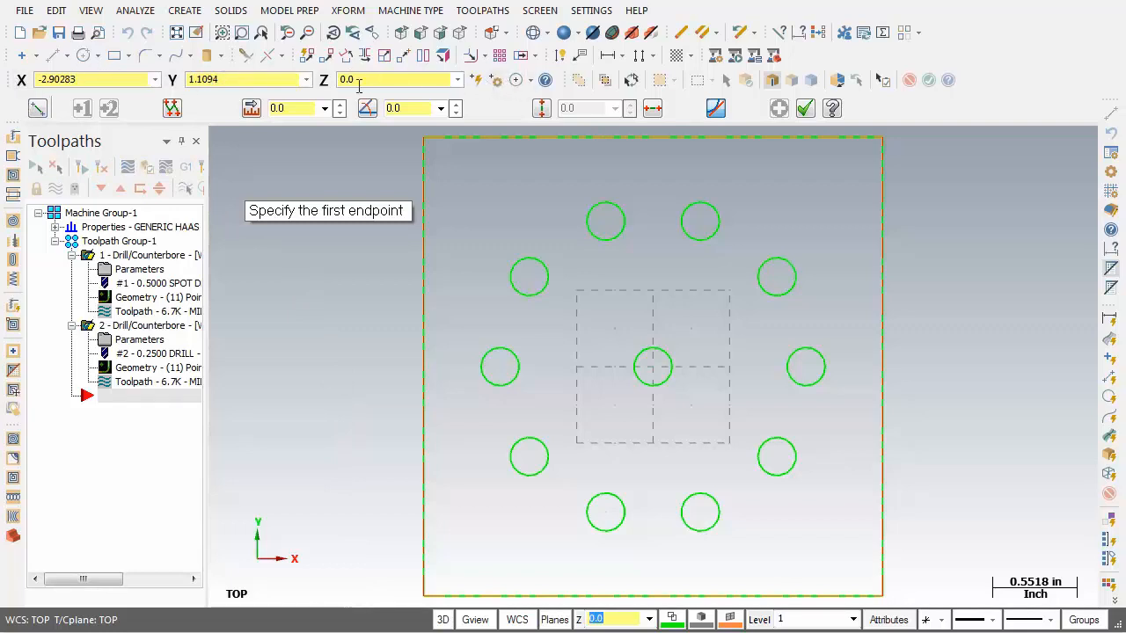
{"action": "left_click_drag", "start_coordinate": [14, 88], "coordinate": [356, 185]}
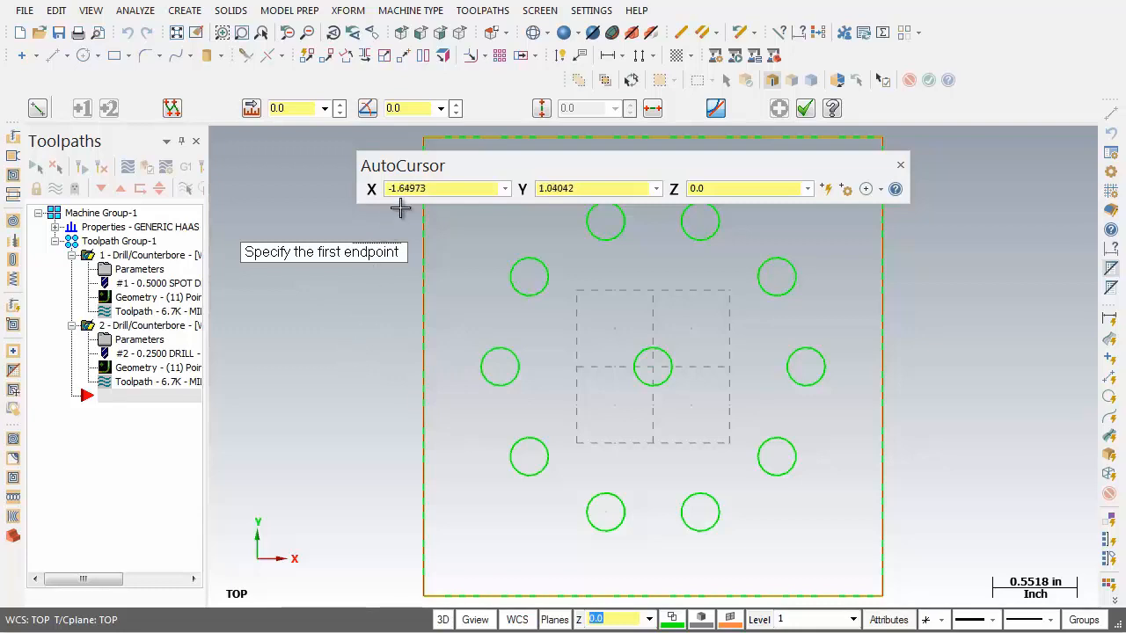
{"action": "left_click_drag", "start_coordinate": [388, 189], "coordinate": [407, 191]}
{"action": "double_click", "coordinate": [408, 189]}
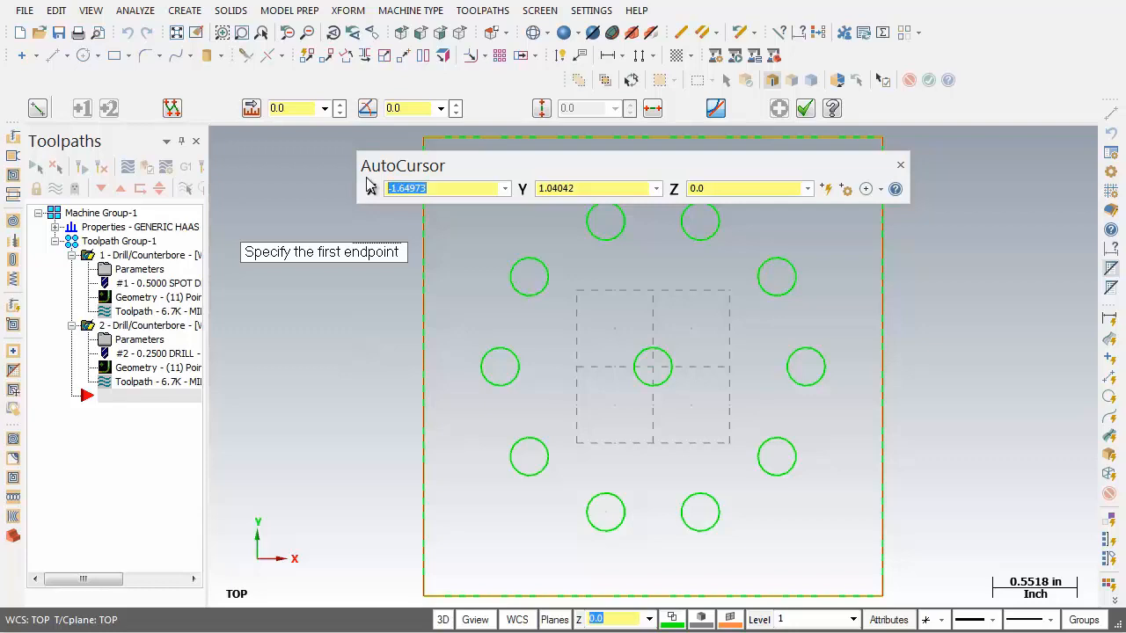
{"action": "type", "text": "0.5"}
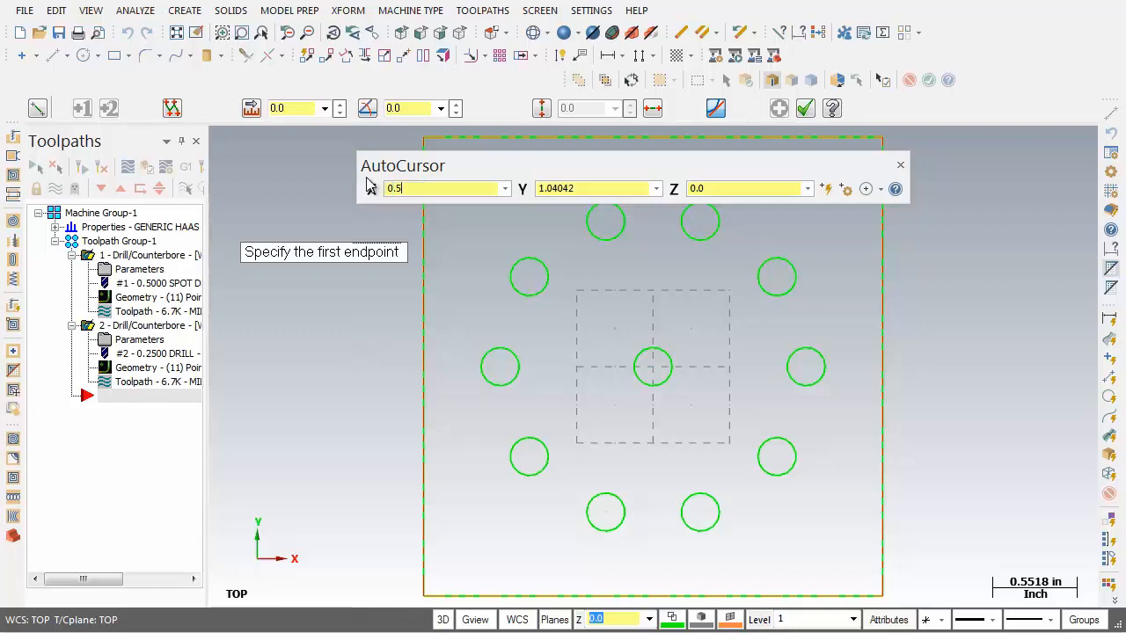
{"action": "key", "text": "Tab"}
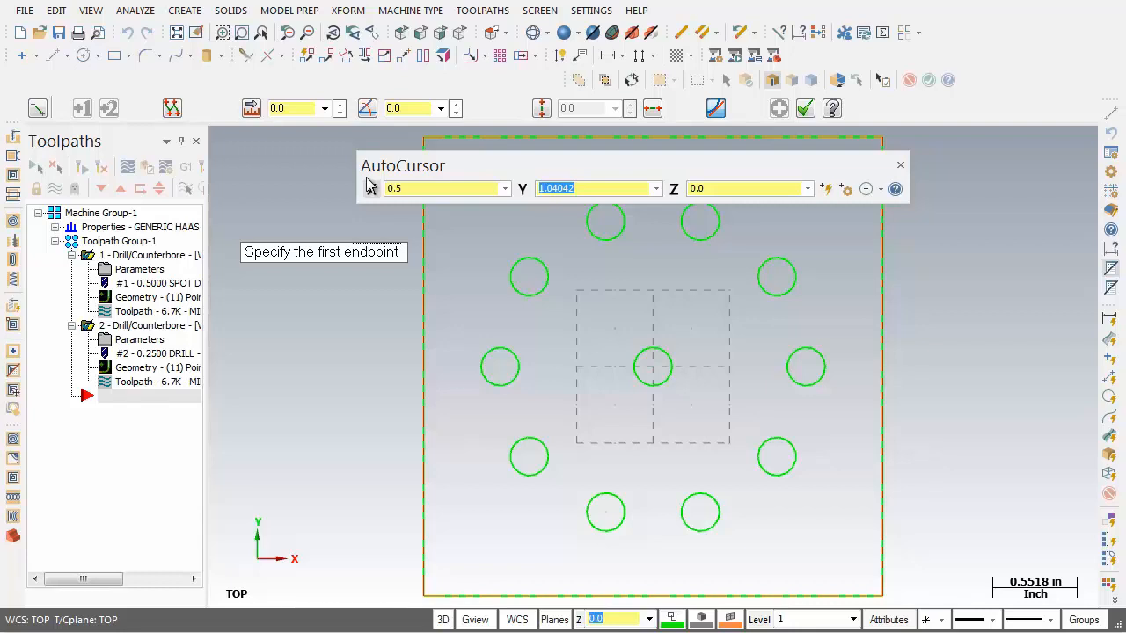
{"action": "type", "text": "0.5"}
{"action": "key", "text": "Tab"}
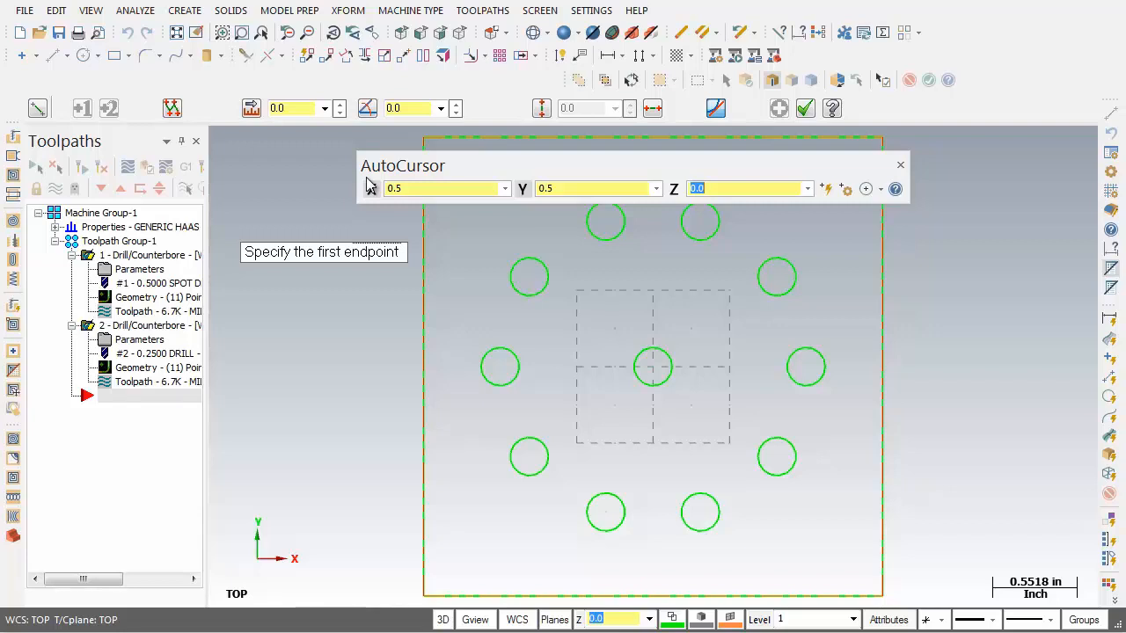
{"action": "key", "text": "Return"}
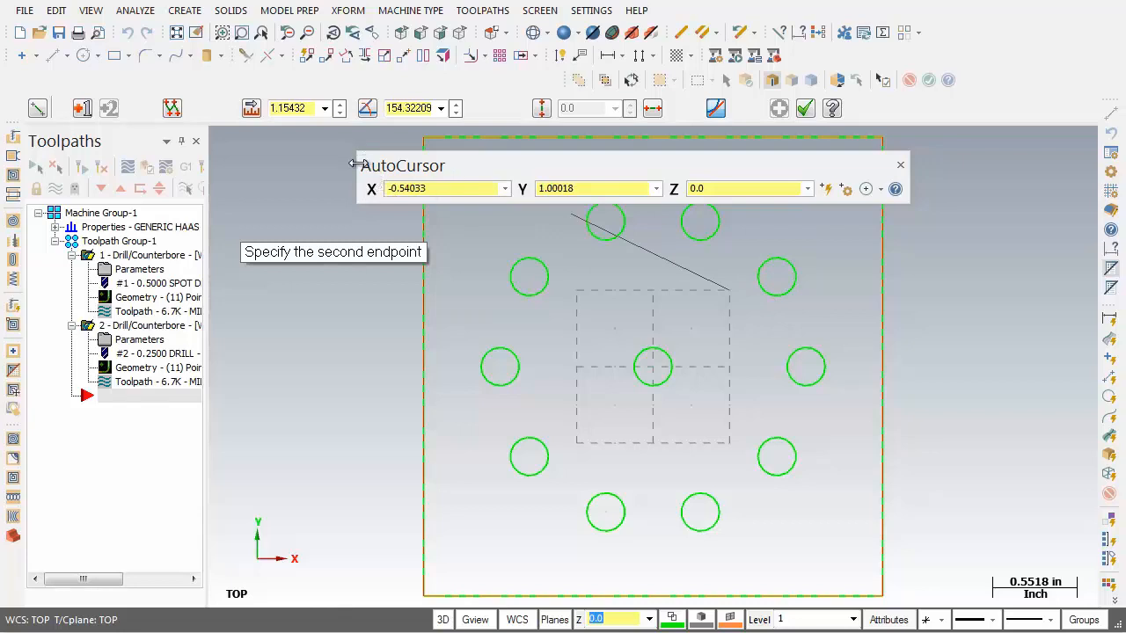
- Dock the AutoCursor bar back, set the line's second endpoint to X 1.25, Y 1.25, and apply the line
{"action": "left_click_drag", "start_coordinate": [358, 164], "coordinate": [5, 80]}
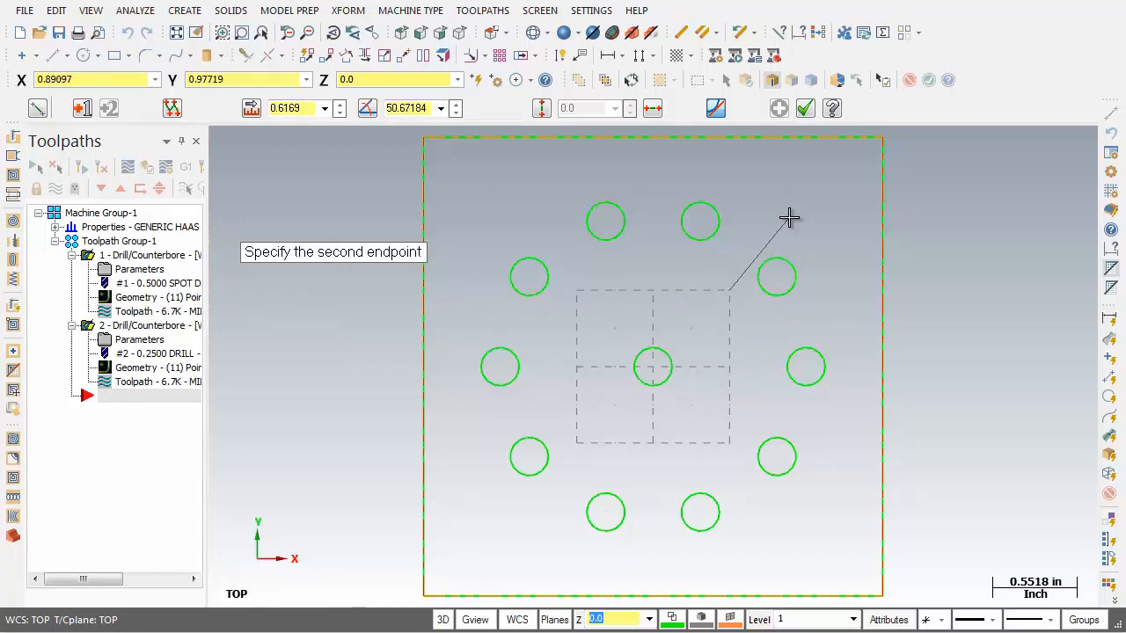
{"action": "left_click", "coordinate": [65, 80]}
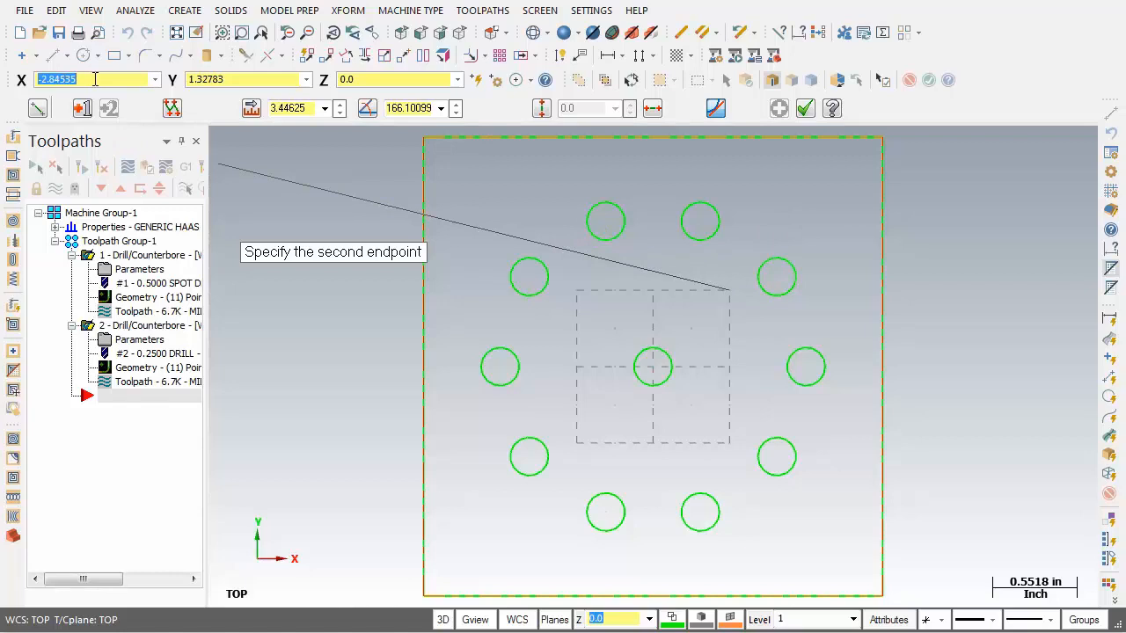
{"action": "type", "text": "1.2"}
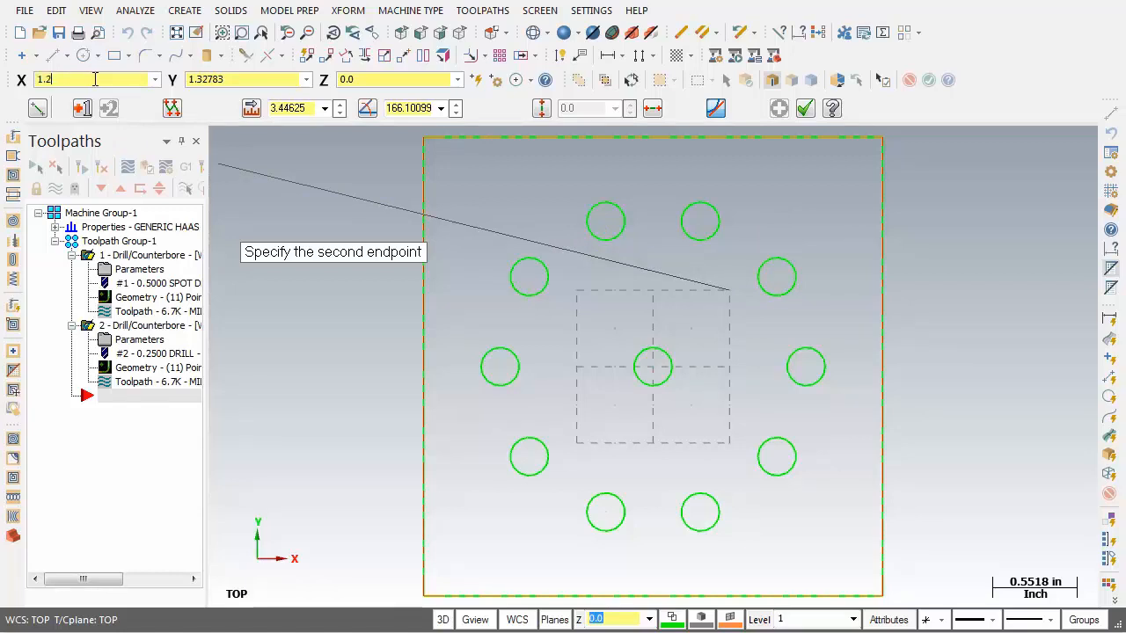
{"action": "type", "text": "5"}
{"action": "key", "text": "Tab"}
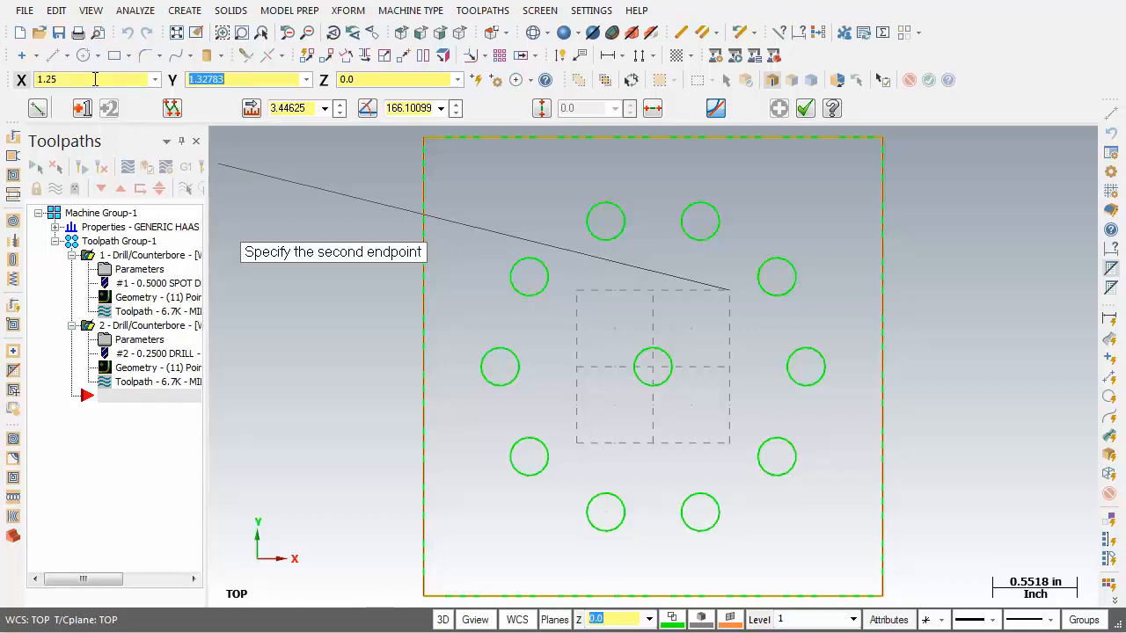
{"action": "type", "text": "1.25"}
{"action": "key", "text": "Tab"}
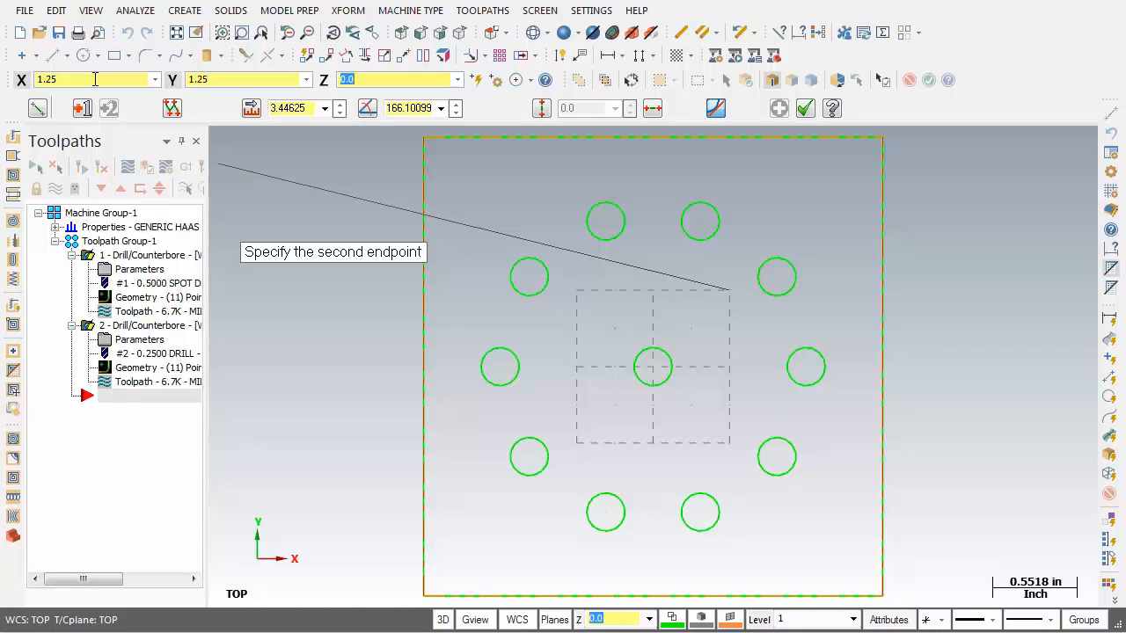
{"action": "key", "text": "Return"}
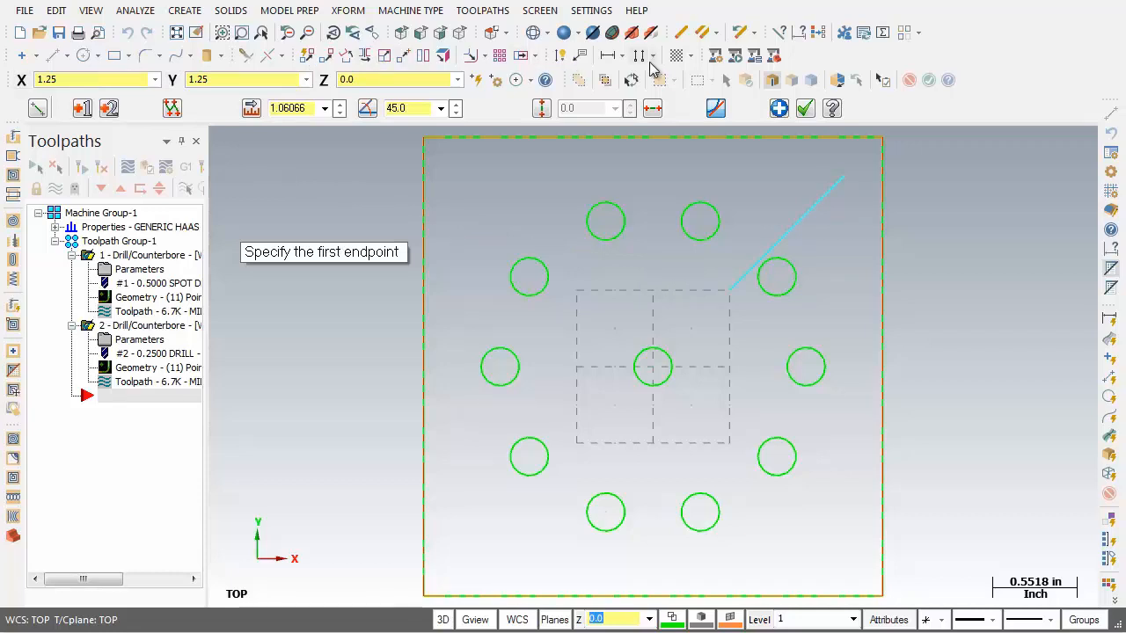
{"action": "left_click", "coordinate": [780, 112]}
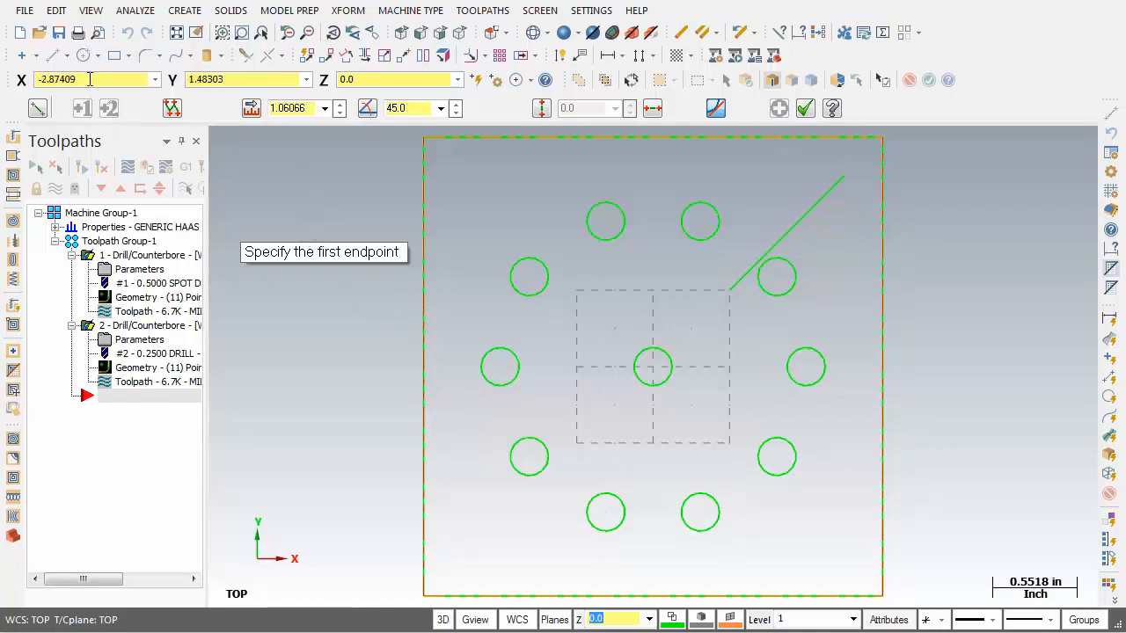
- Place the first endpoint of another line at -0.25,-0.25 with FastPoint coordinate entry
{"action": "left_click", "coordinate": [475, 80]}
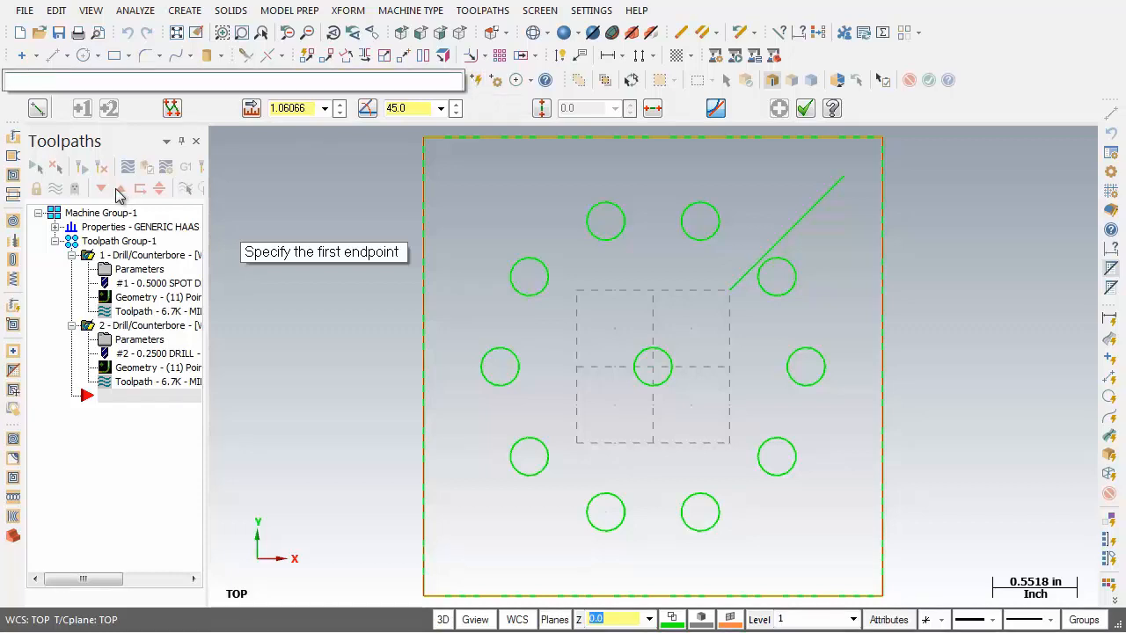
{"action": "type", "text": "-0"}
{"action": "type", "text": "25"}
{"action": "key", "text": "BackSpace"}
{"action": "type", "text": ",-0.25"}
{"action": "key", "text": "Return"}
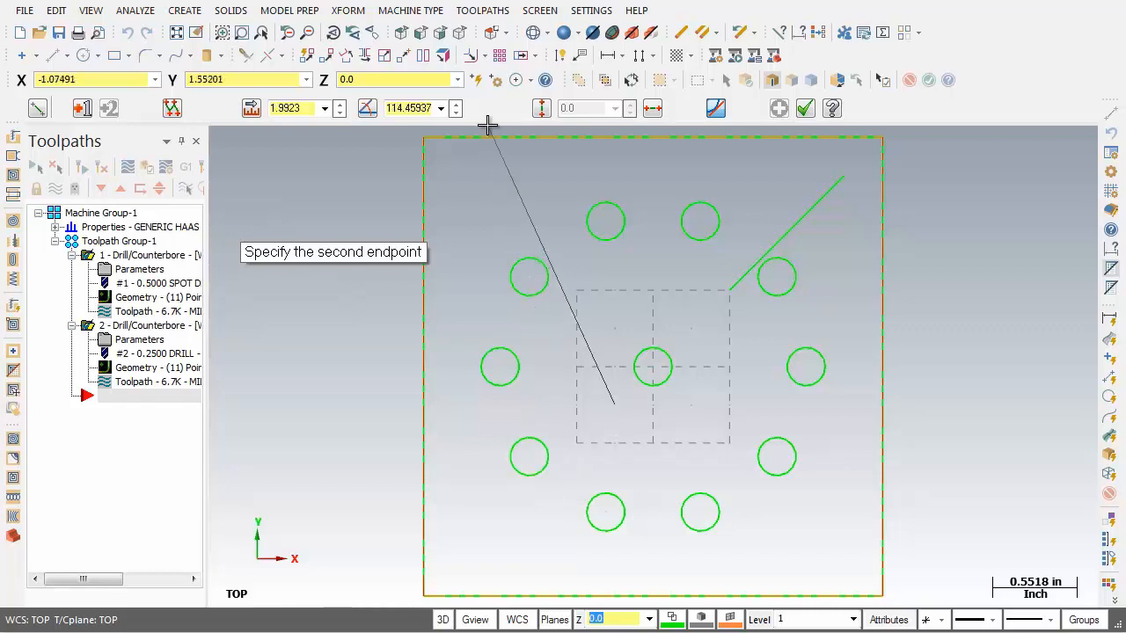
- Place the line's second endpoint at -1.0,-1.0 with FastPoint coordinate entry and apply the line
{"action": "left_click", "coordinate": [475, 82]}
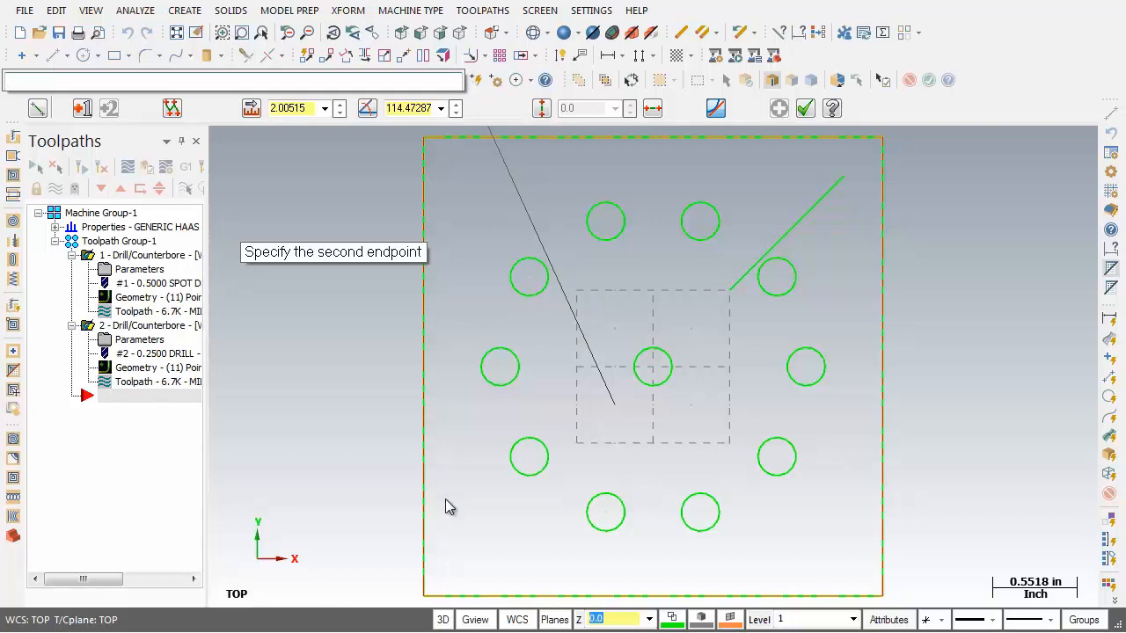
{"action": "type", "text": "-1.0,-1.0"}
{"action": "key", "text": "Return"}
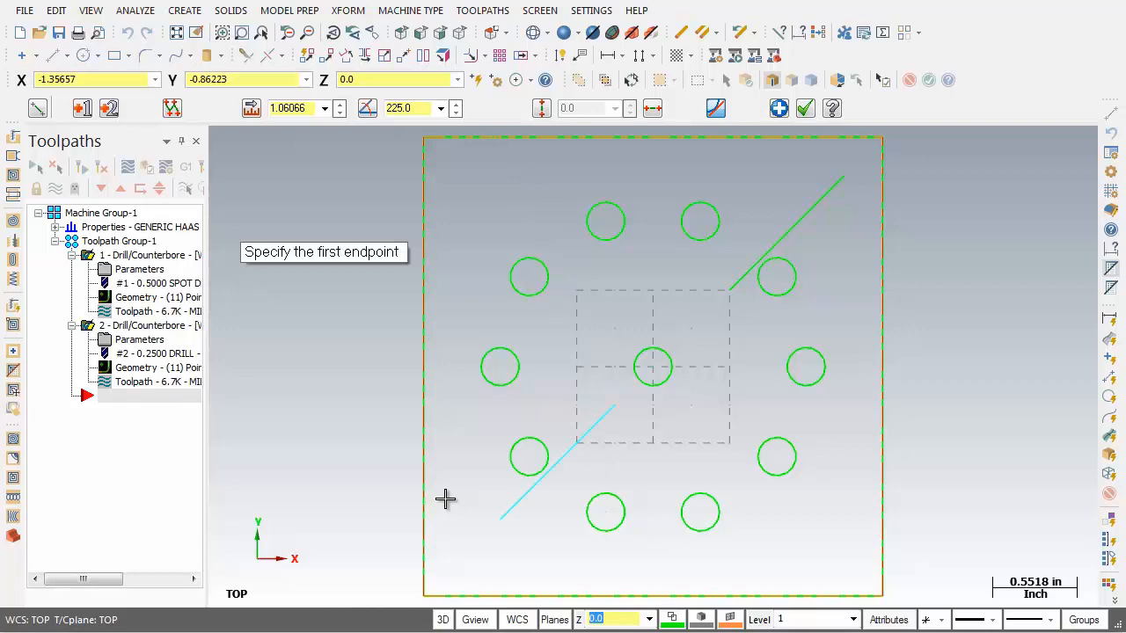
{"action": "left_click", "coordinate": [780, 111]}
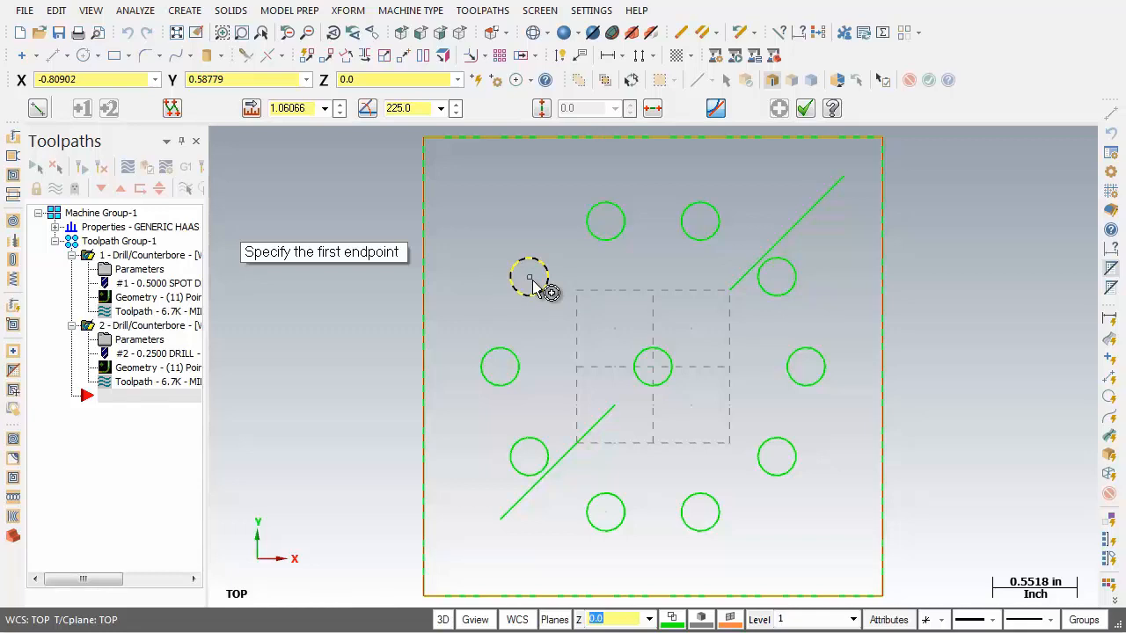
- Draw a line from the center of the upper-left circle to the midpoint of the plate's right edge using the Midpoint override, and finish the command
{"action": "left_click", "coordinate": [531, 280]}
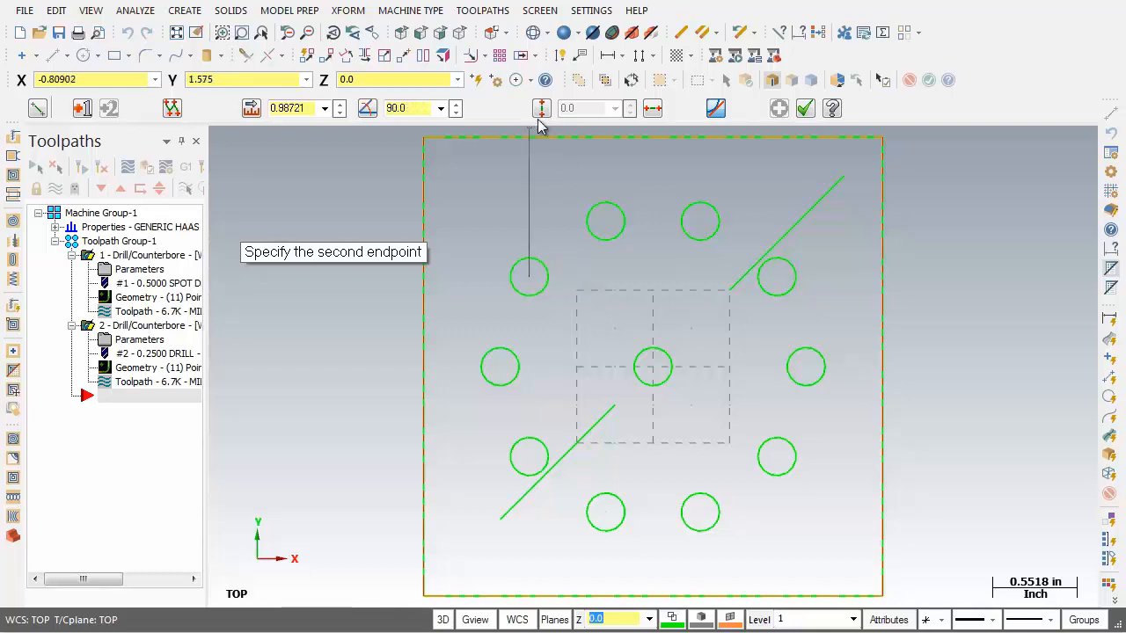
{"action": "left_click", "coordinate": [531, 81]}
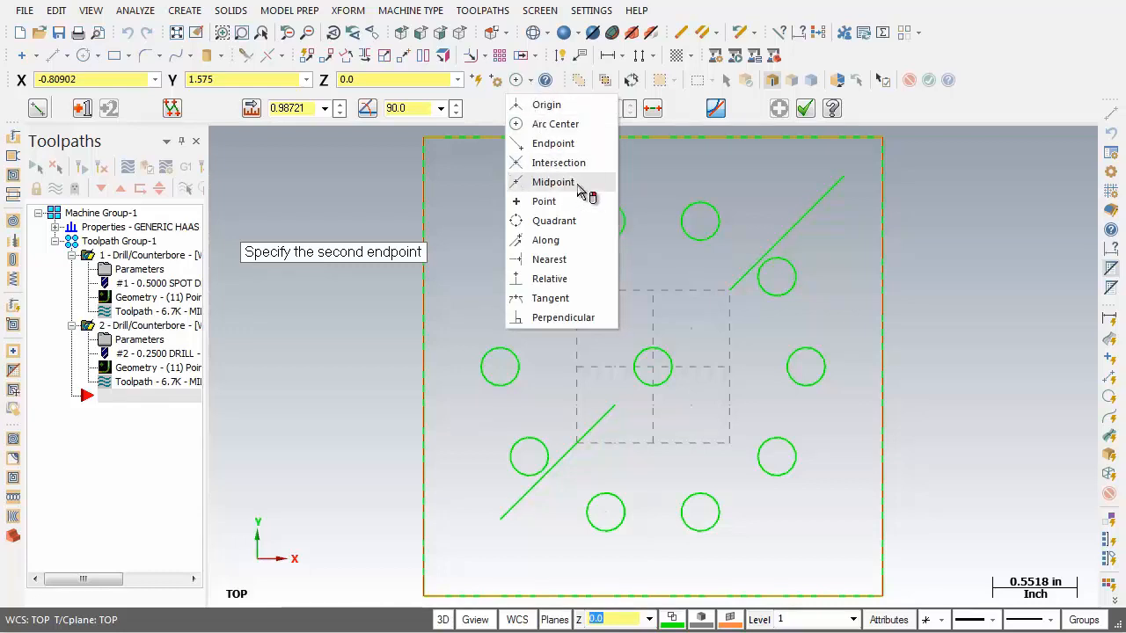
{"action": "left_click", "coordinate": [554, 182]}
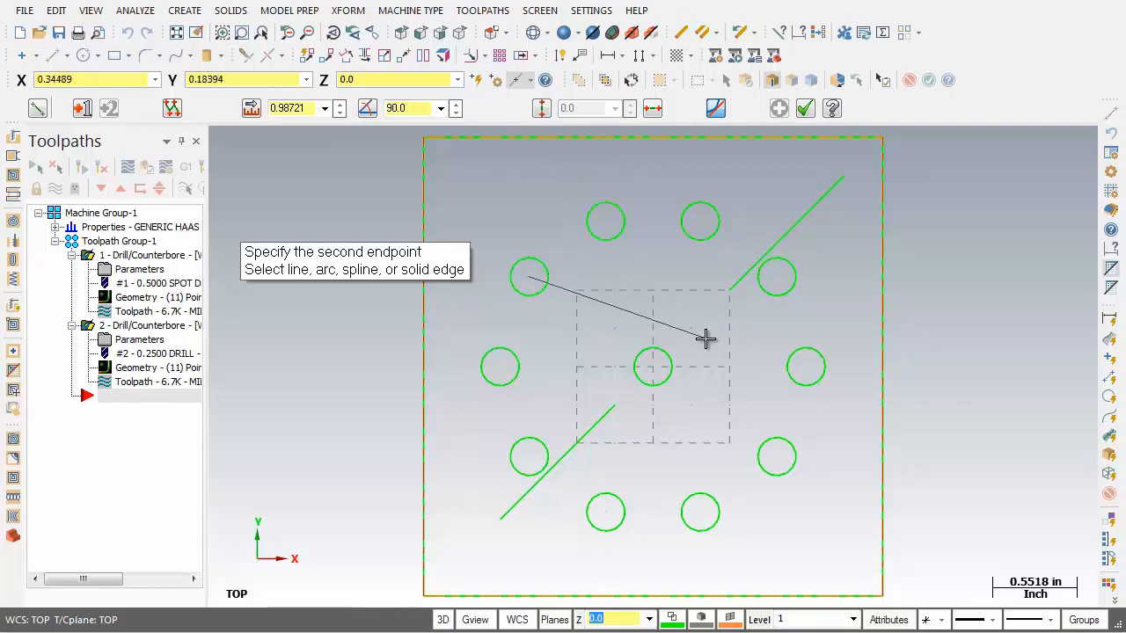
{"action": "left_click", "coordinate": [882, 280]}
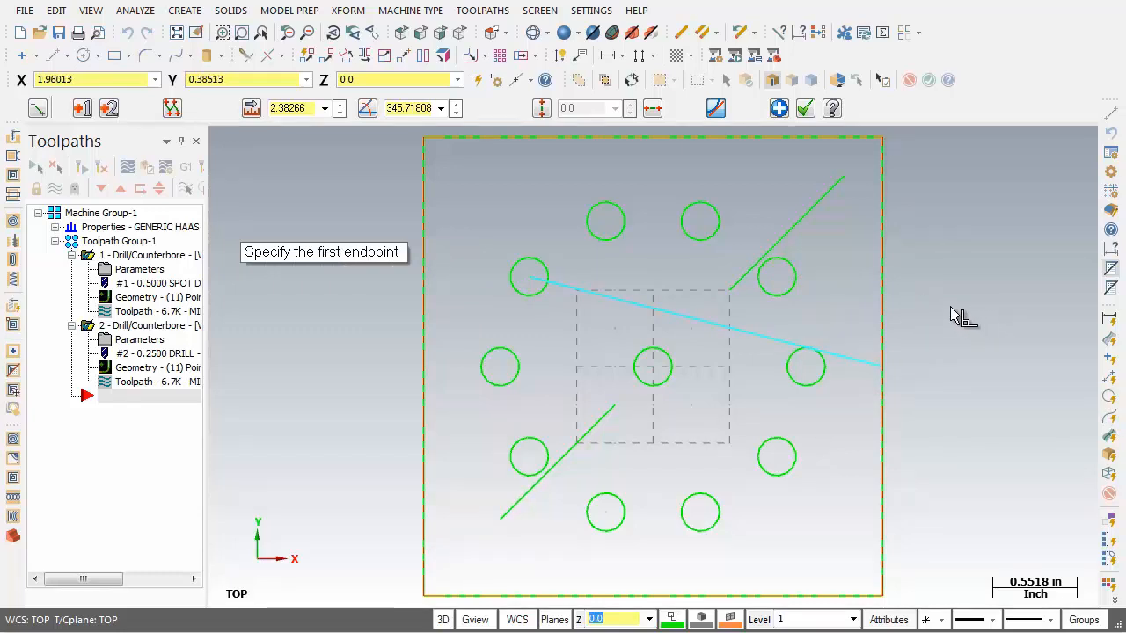
{"action": "left_click", "coordinate": [806, 110]}
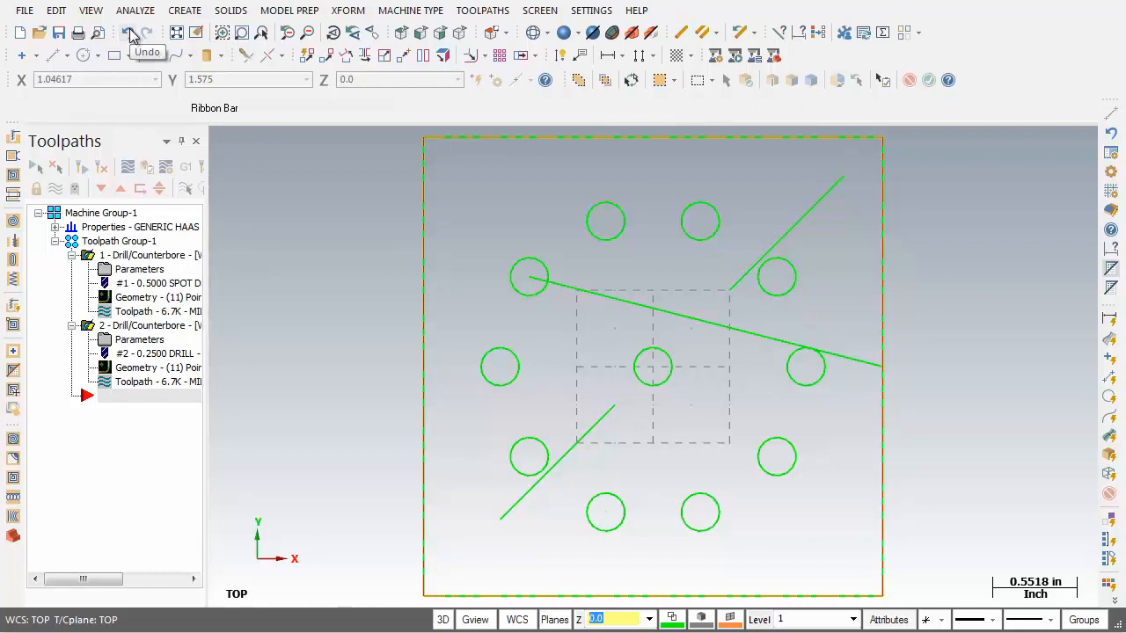
- Undo the three lines drawn across the plate
{"action": "left_click", "coordinate": [131, 34]}
{"action": "left_click", "coordinate": [130, 33]}
{"action": "left_click", "coordinate": [130, 34]}
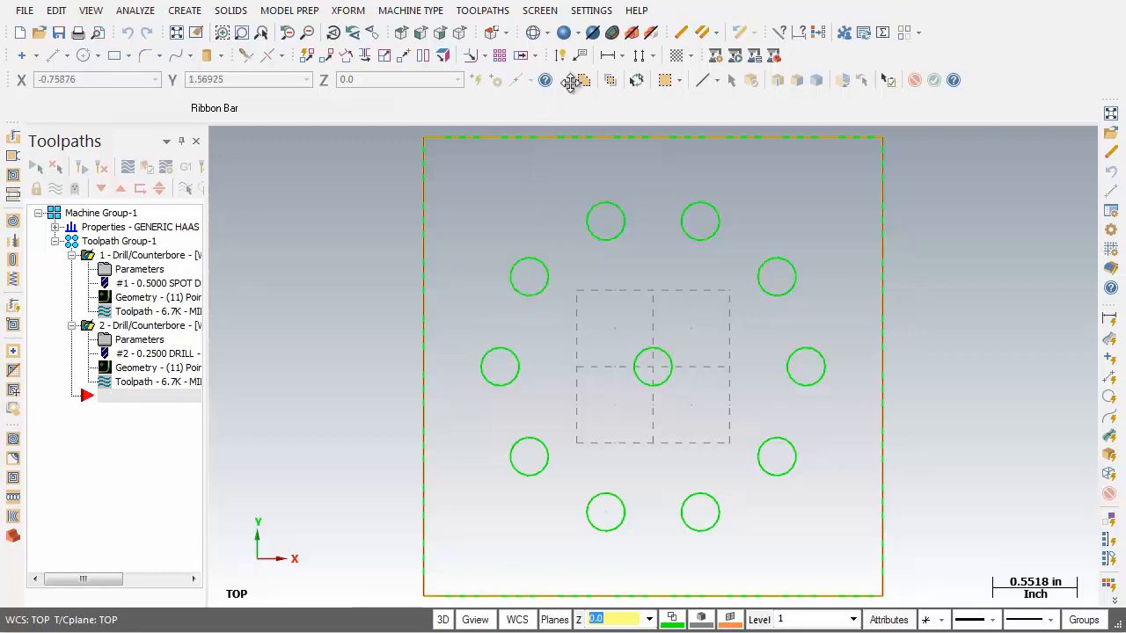
- Float the General Selection bar and place it over the upper-right part of the graphics area
{"action": "left_click_drag", "start_coordinate": [563, 80], "coordinate": [429, 184]}
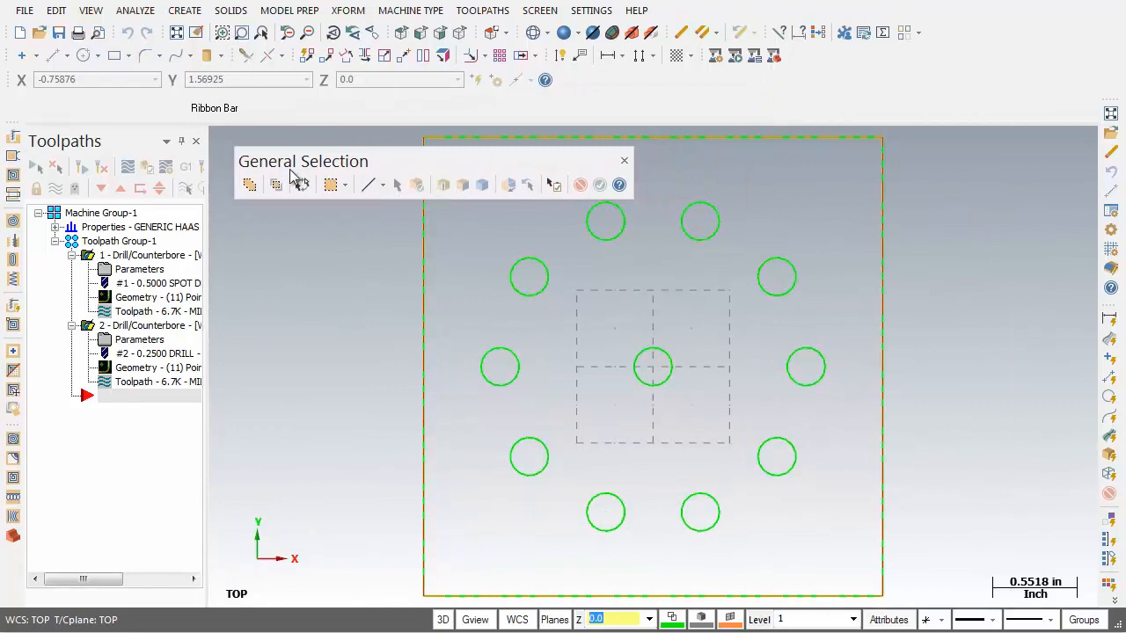
{"action": "left_click_drag", "start_coordinate": [495, 164], "coordinate": [930, 167]}
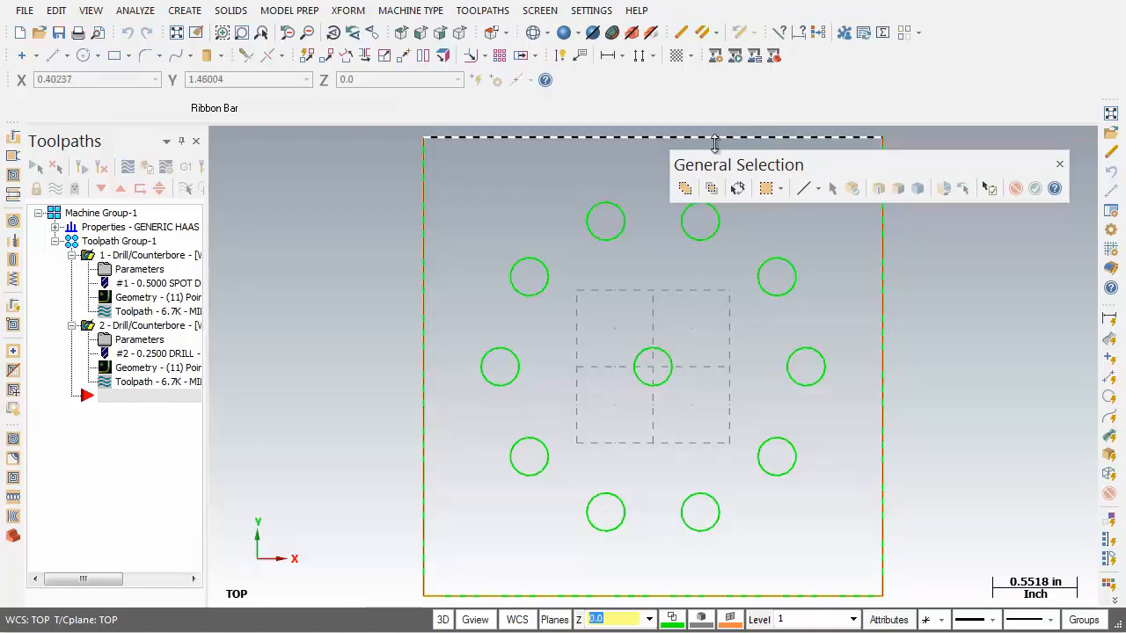
- Select all arcs on the part through the Select All entity filter, and clear the selection
{"action": "left_click", "coordinate": [684, 190]}
{"action": "left_click_drag", "start_coordinate": [146, 3], "coordinate": [149, 29]}
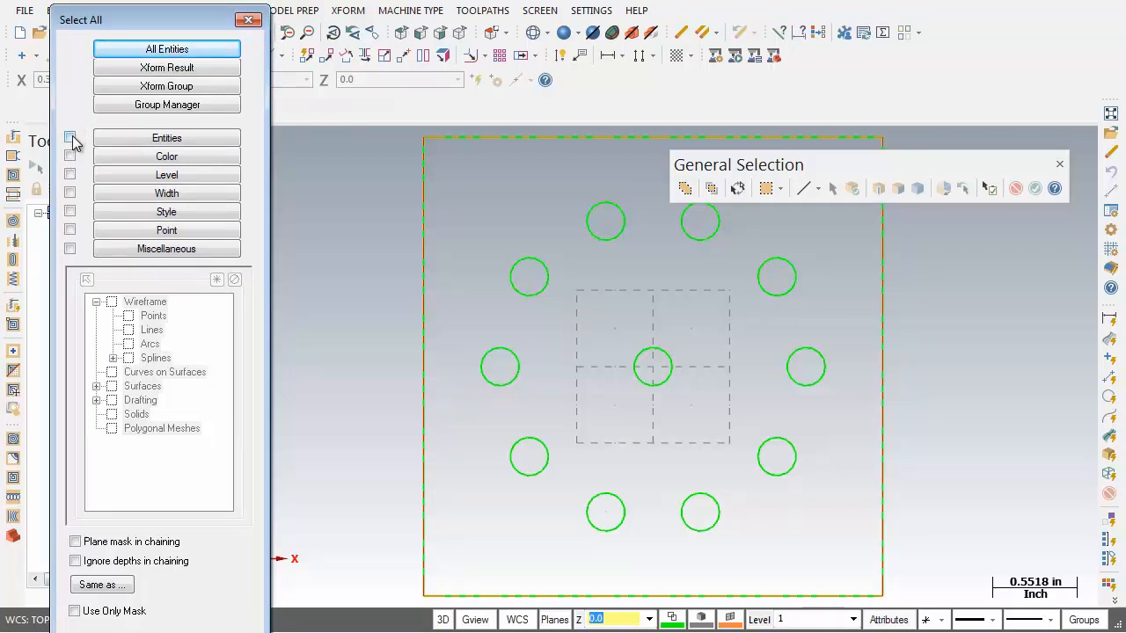
{"action": "left_click", "coordinate": [71, 139]}
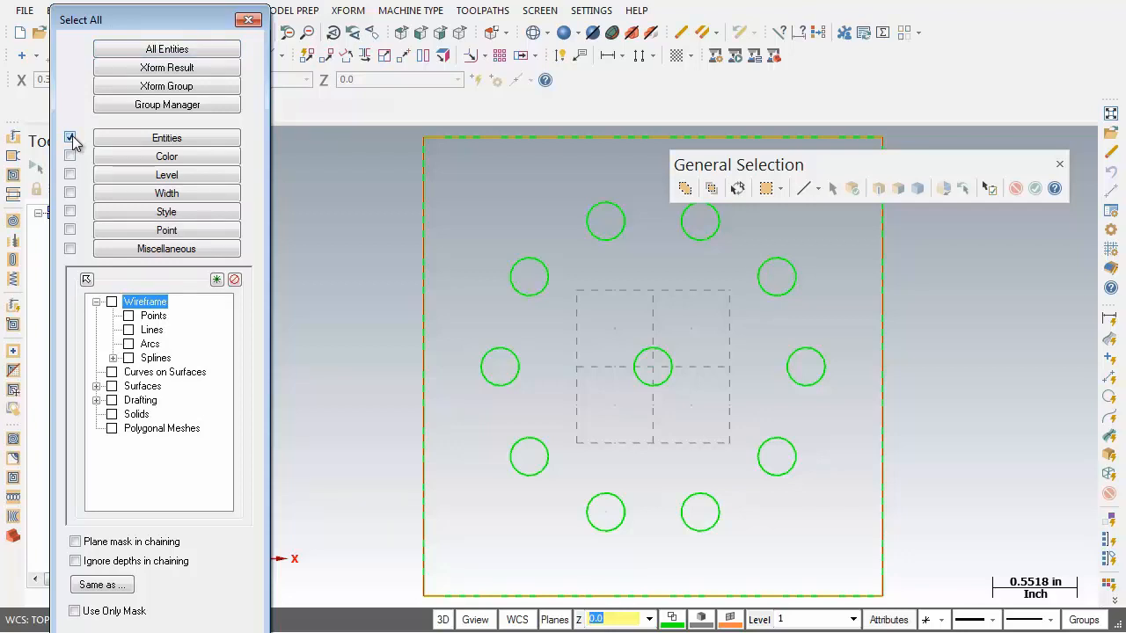
{"action": "left_click", "coordinate": [129, 344]}
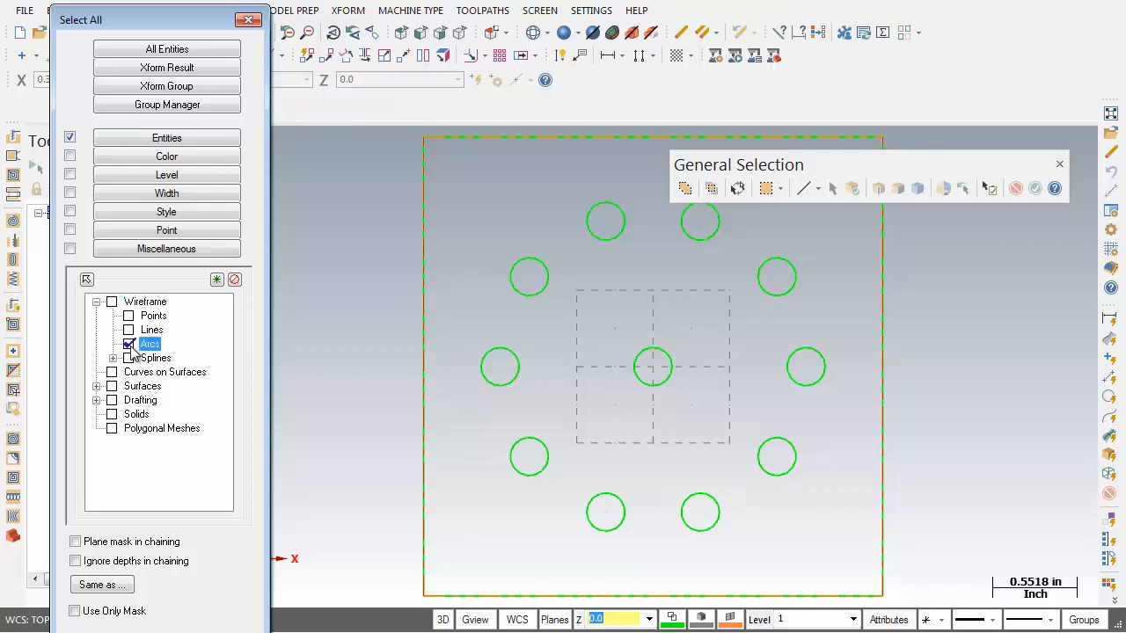
{"action": "left_click_drag", "start_coordinate": [167, 27], "coordinate": [154, 0]}
{"action": "left_click", "coordinate": [173, 614]}
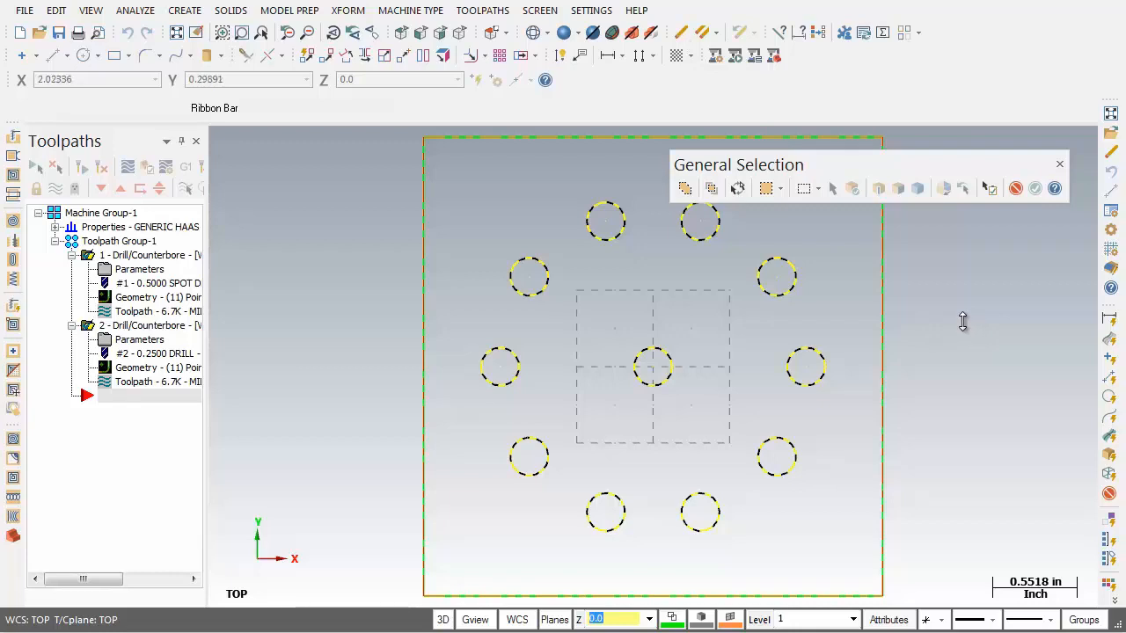
{"action": "left_click", "coordinate": [1016, 189]}
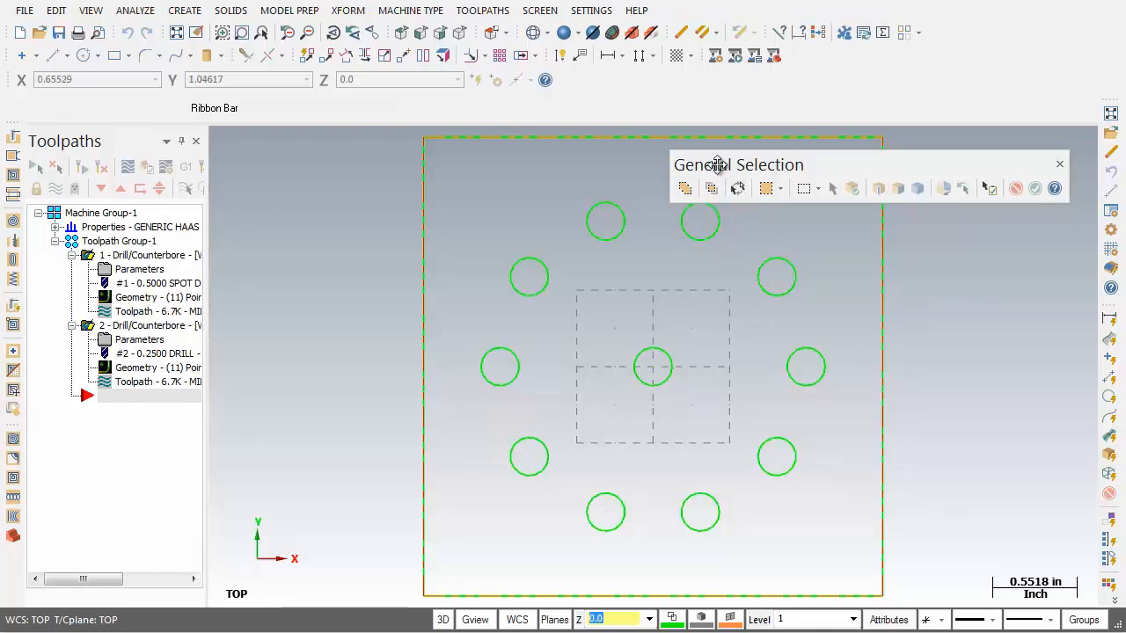
- Dock the General Selection bar back beside the AutoCursor bar and close the Toolpaths manager
{"action": "left_click_drag", "start_coordinate": [718, 164], "coordinate": [599, 77]}
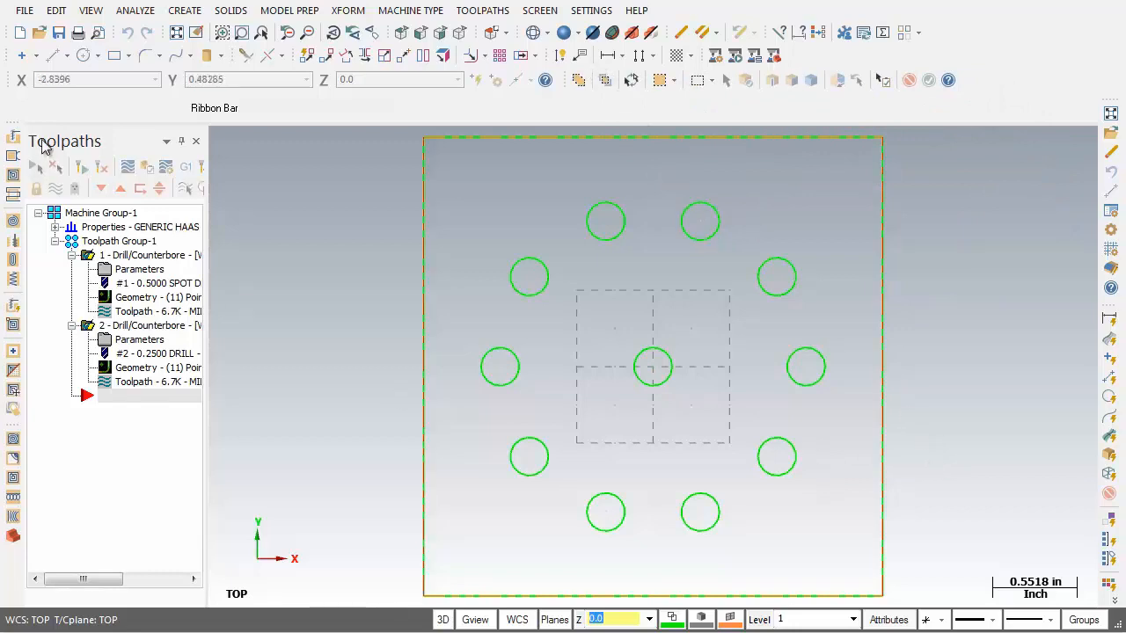
{"action": "left_click", "coordinate": [196, 142]}
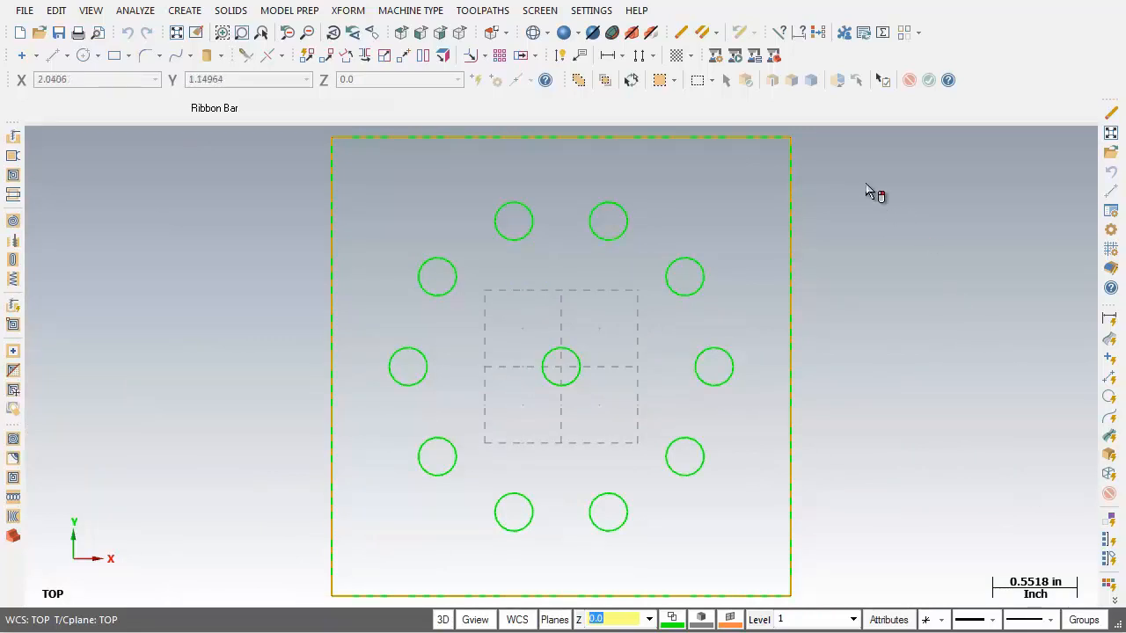
- Start deleting entities, window the two uppermost circles with the In selection option, and clear the selection
{"action": "left_click", "coordinate": [682, 34]}
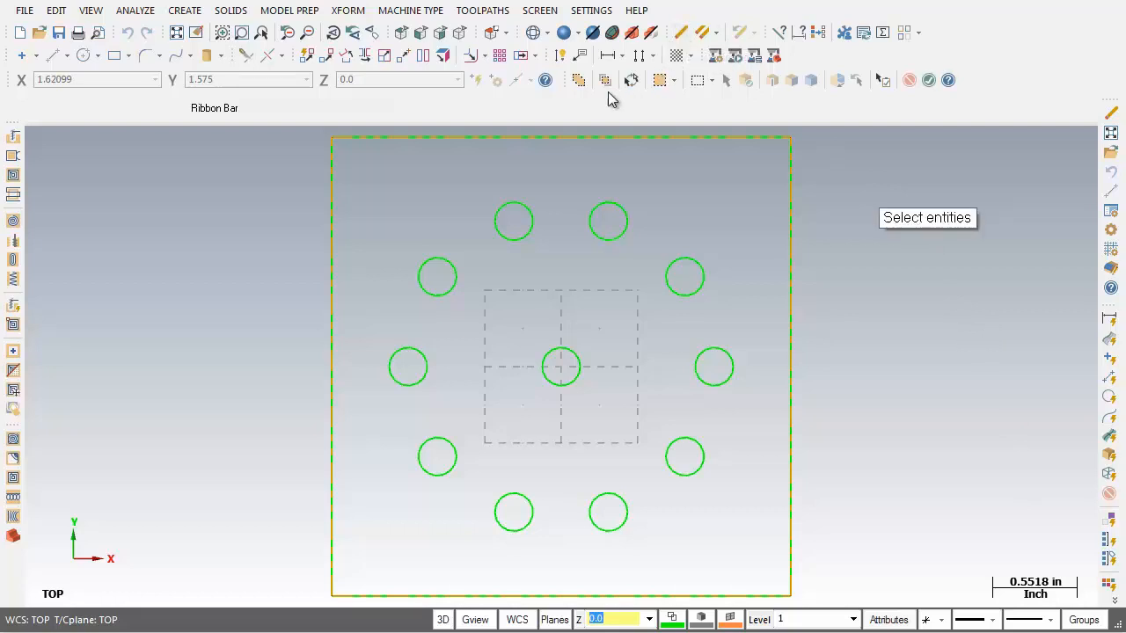
{"action": "left_click", "coordinate": [675, 80]}
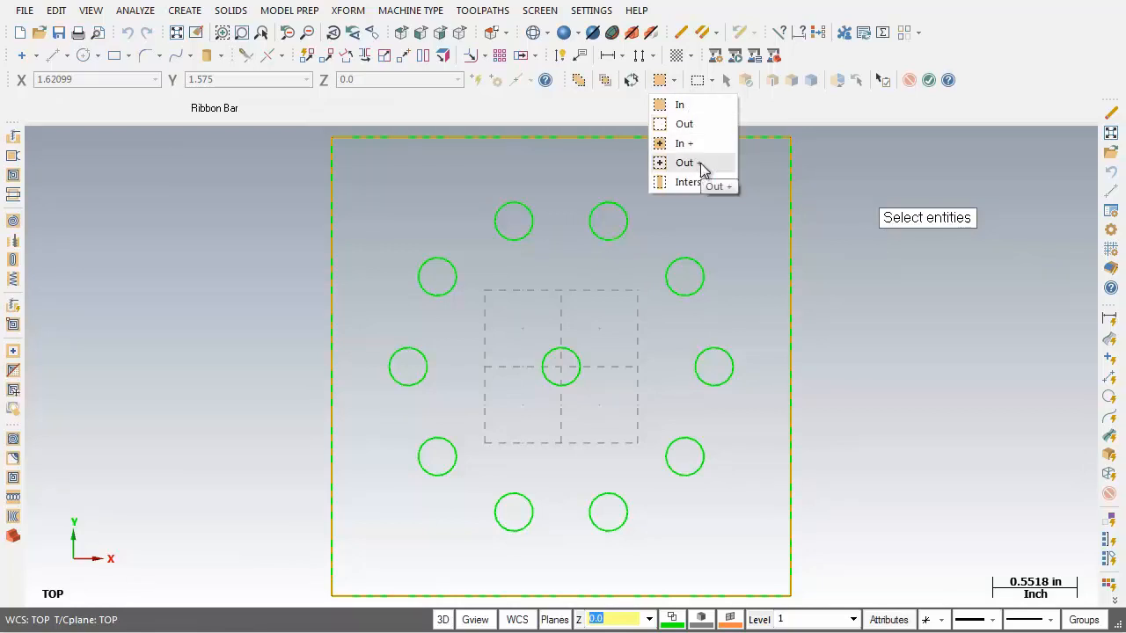
{"action": "left_click", "coordinate": [683, 107]}
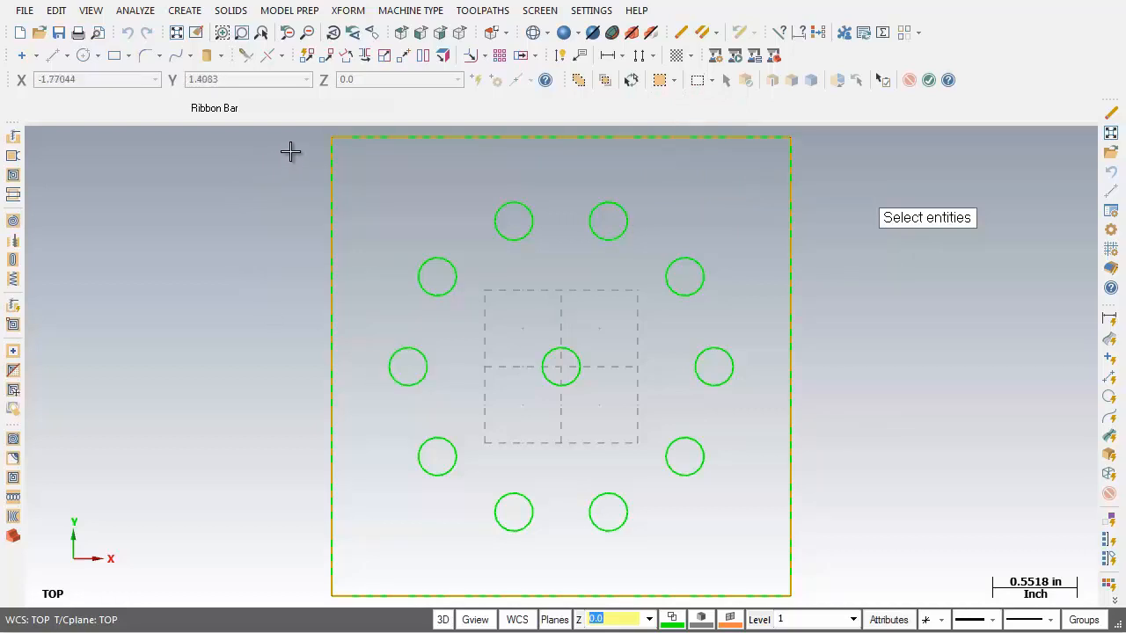
{"action": "left_click_drag", "start_coordinate": [290, 152], "coordinate": [735, 280]}
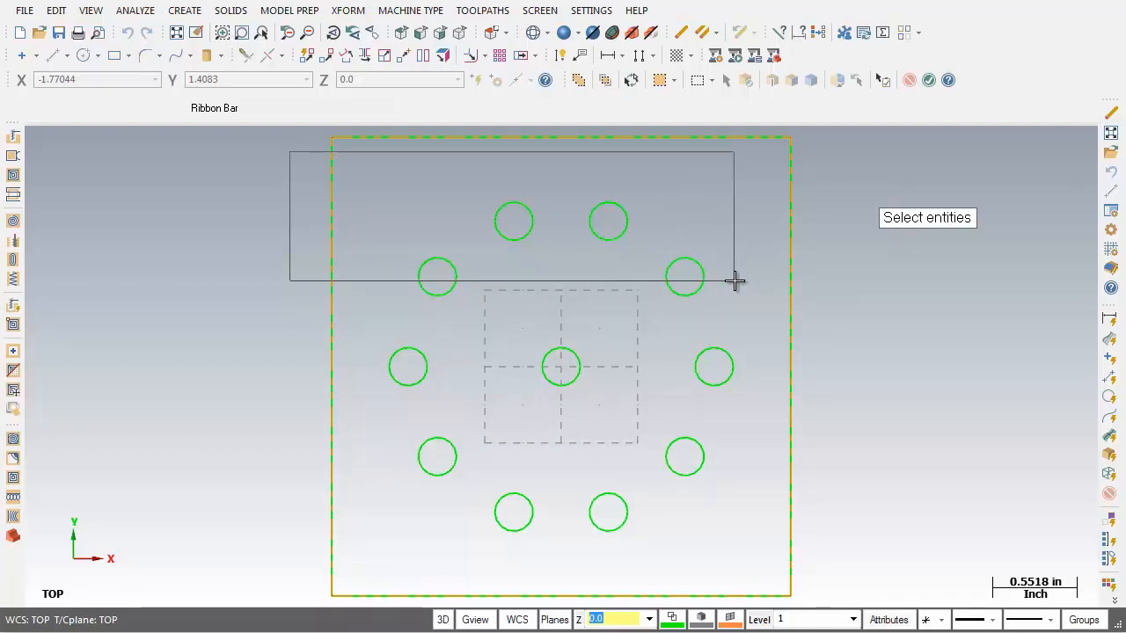
{"action": "left_click_drag", "start_coordinate": [735, 280], "coordinate": [734, 281]}
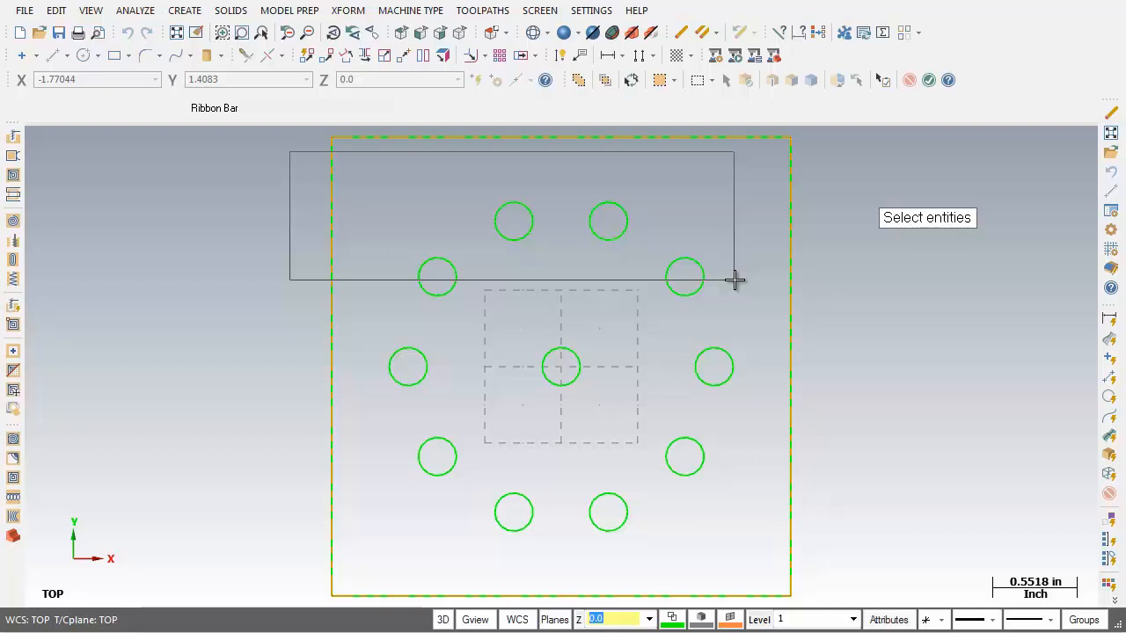
{"action": "left_click_drag", "start_coordinate": [734, 279], "coordinate": [735, 280]}
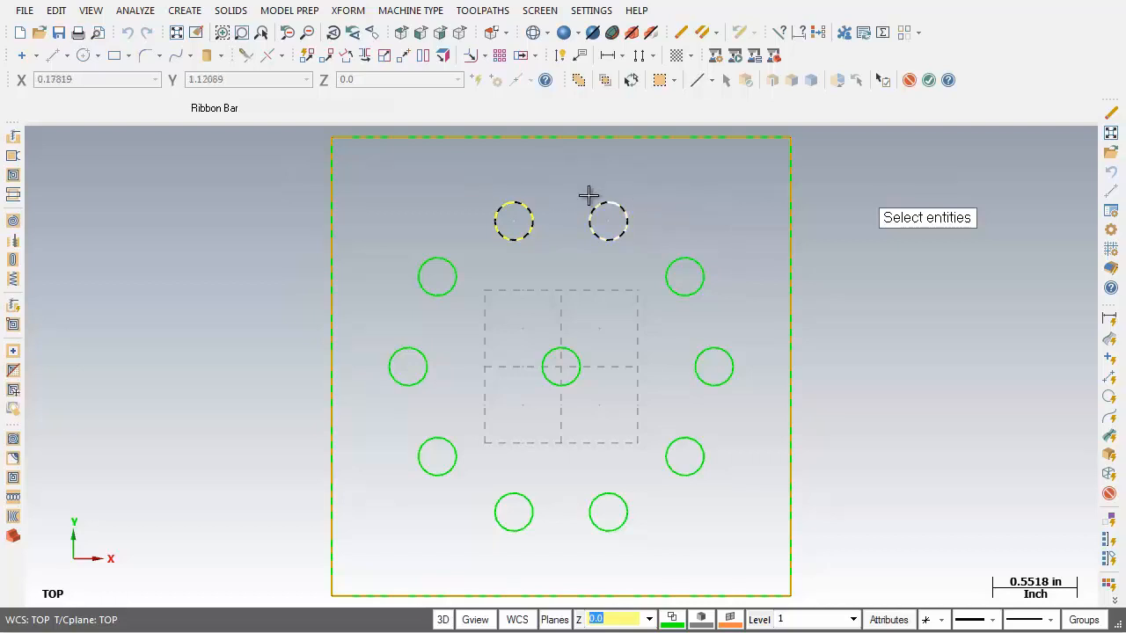
{"action": "left_click", "coordinate": [910, 80]}
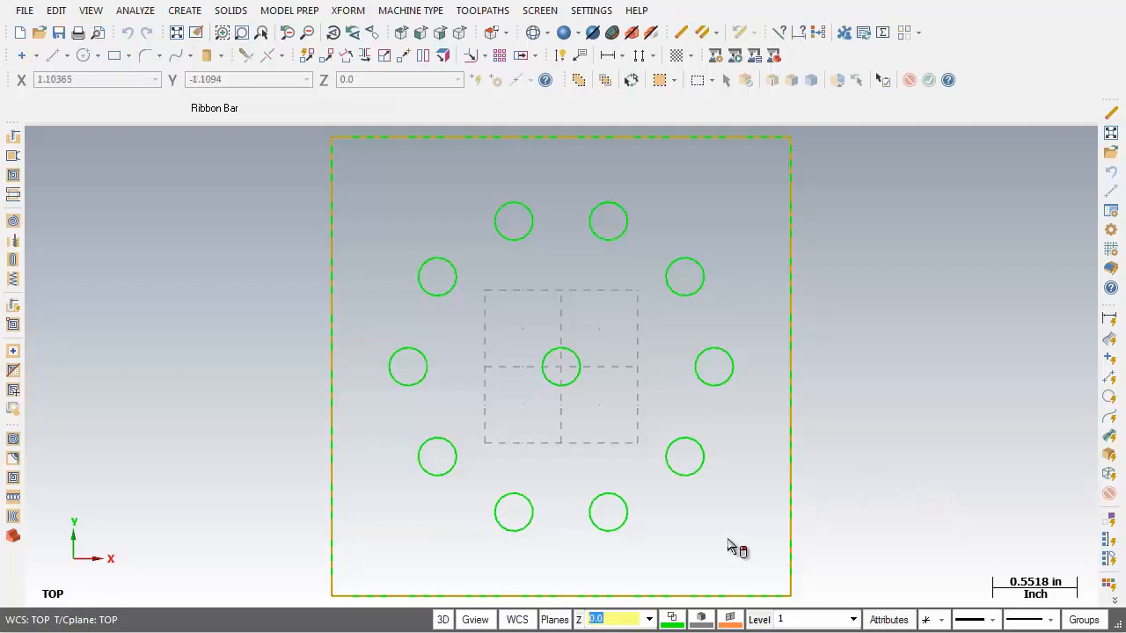
- Set the current wireframe color to red, color number 12
{"action": "left_click", "coordinate": [672, 619]}
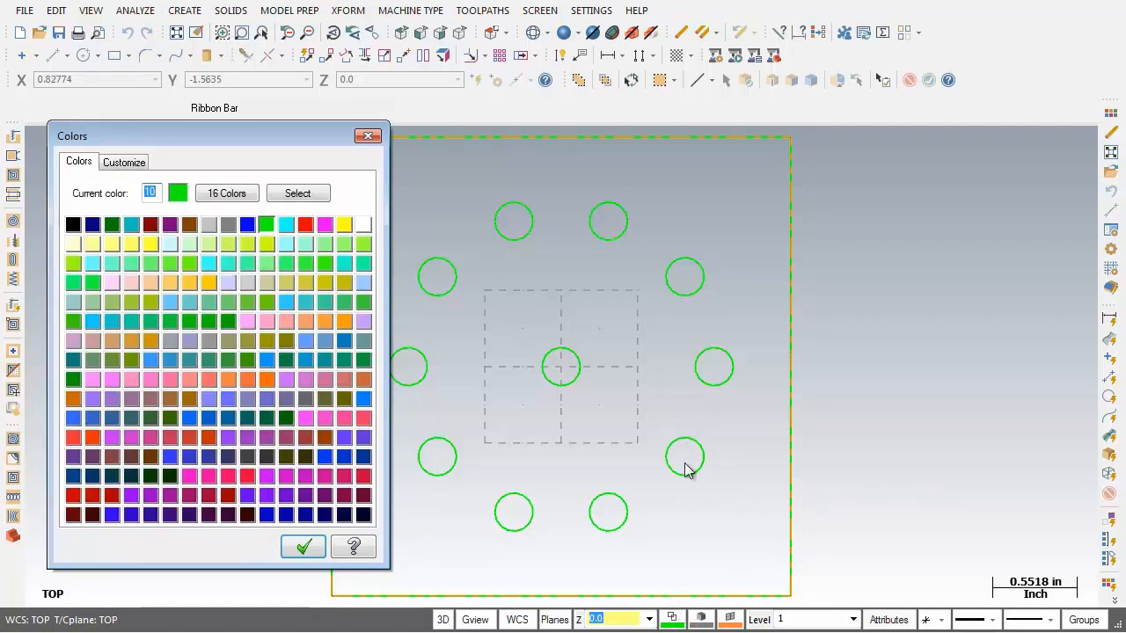
{"action": "left_click", "coordinate": [307, 226]}
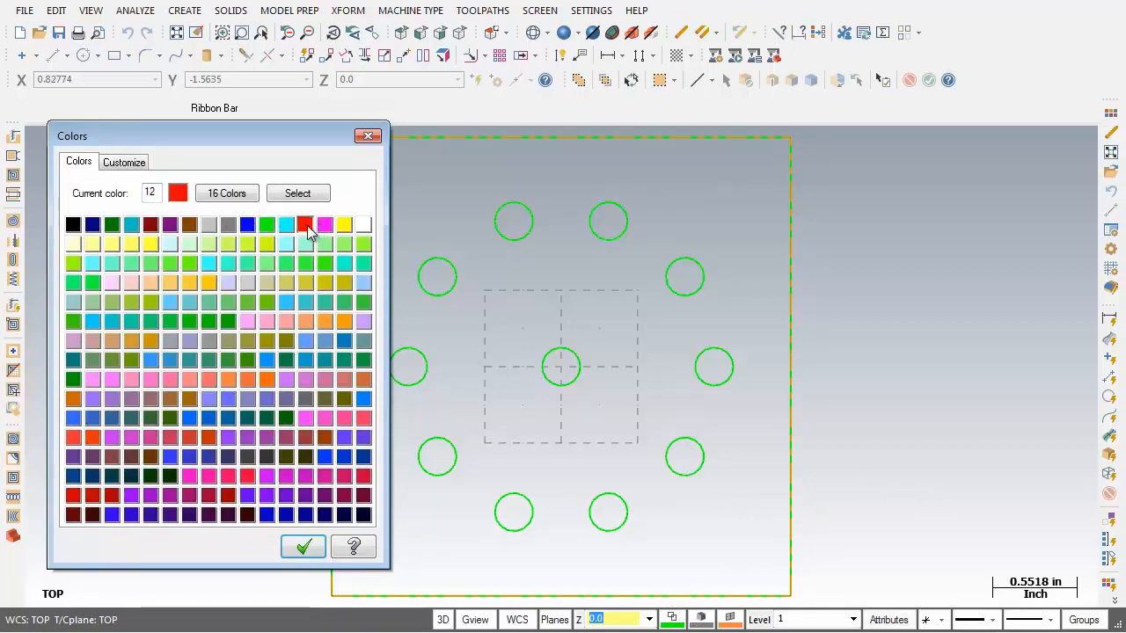
{"action": "left_click", "coordinate": [304, 548]}
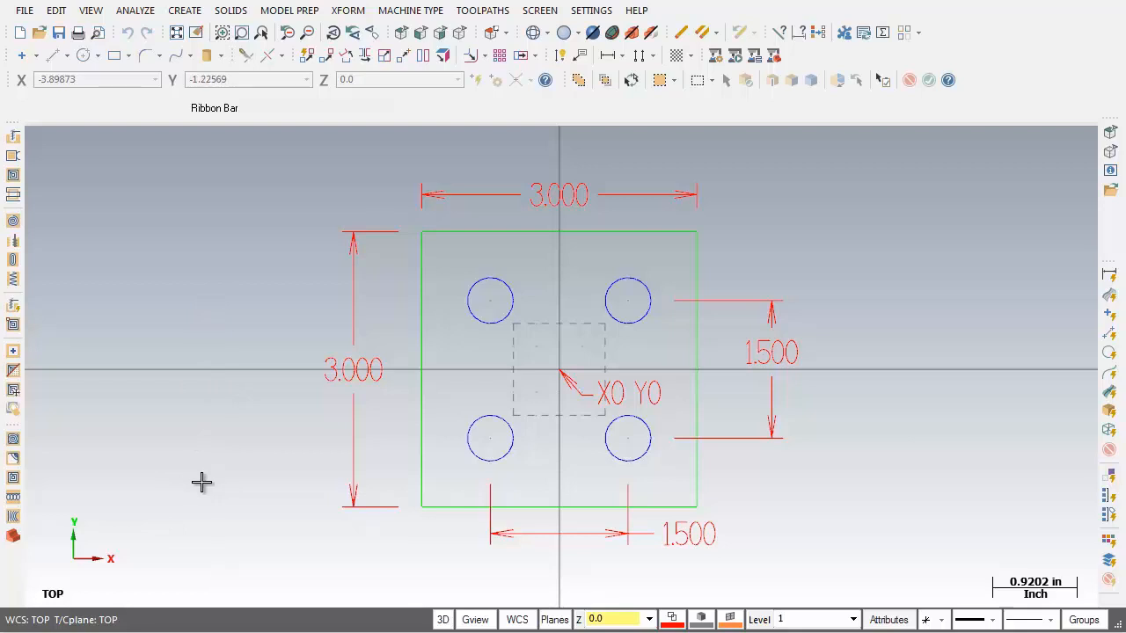
- View the dimensioned square part in the isometric view and return it to the top view
{"action": "right_click", "coordinate": [138, 195]}
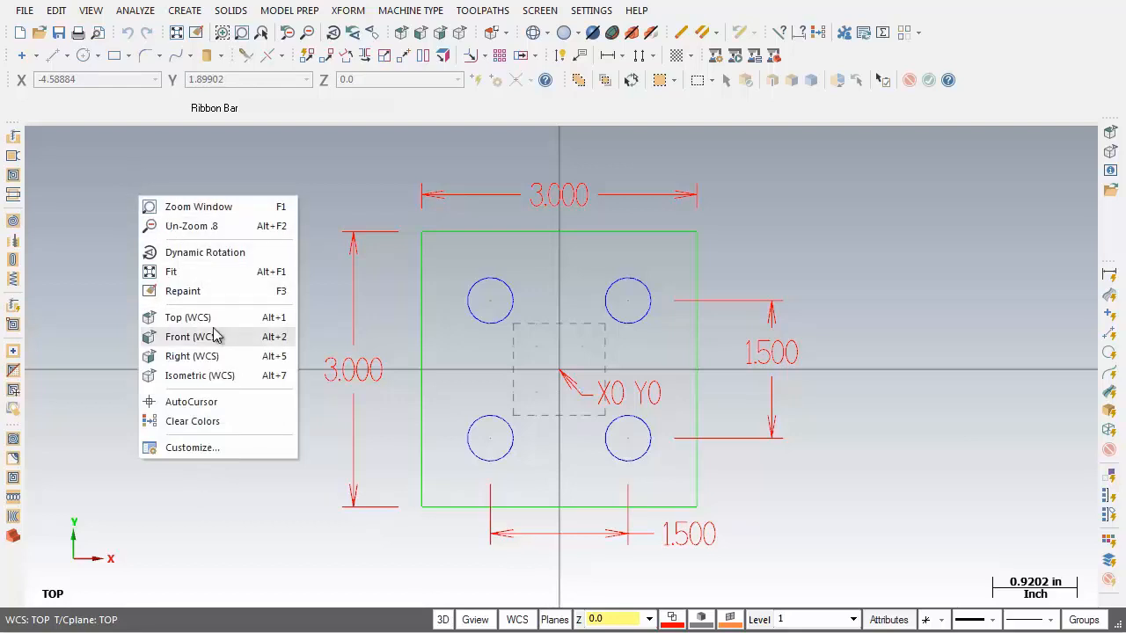
{"action": "left_click", "coordinate": [236, 376]}
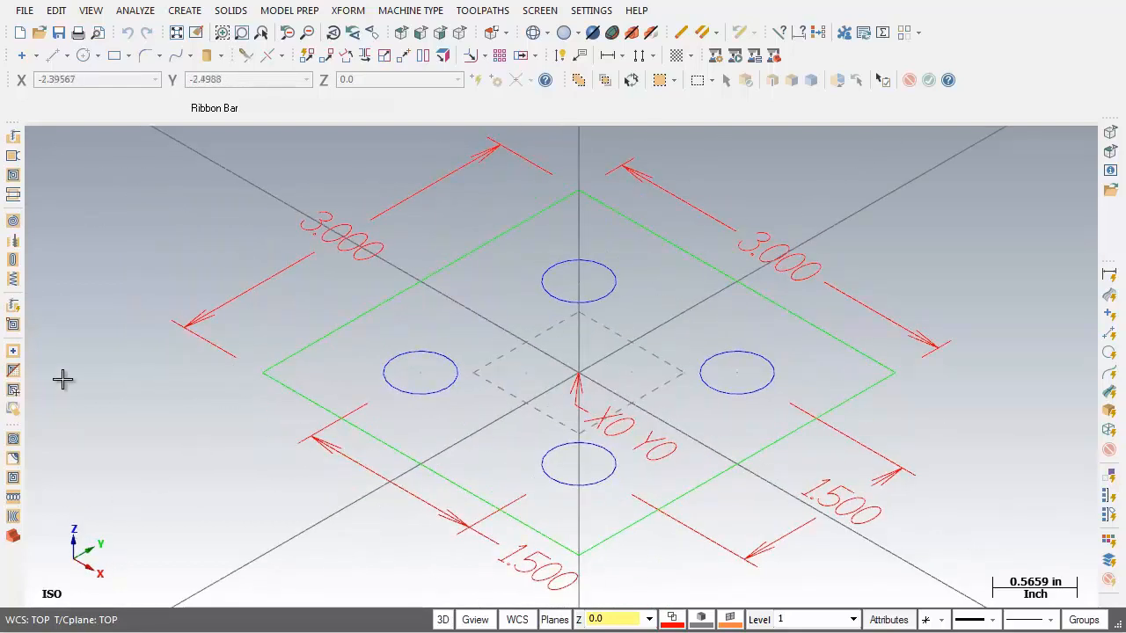
{"action": "right_click", "coordinate": [137, 203]}
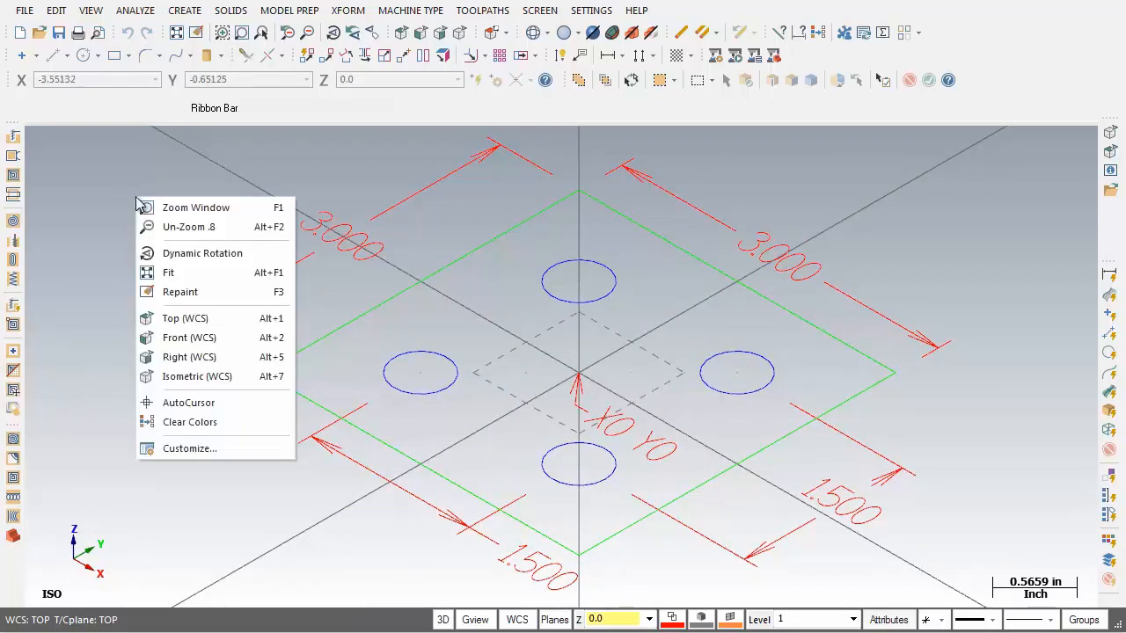
{"action": "left_click", "coordinate": [190, 319]}
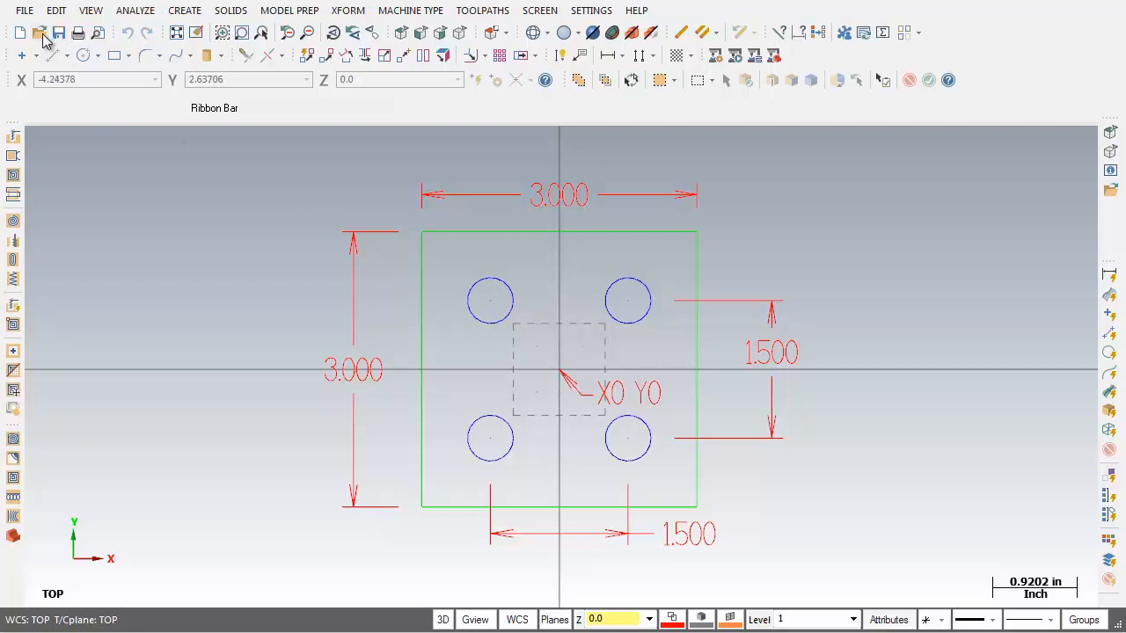
- Open the COORDINATES part file from the Coordinates folder
{"action": "left_click", "coordinate": [40, 36]}
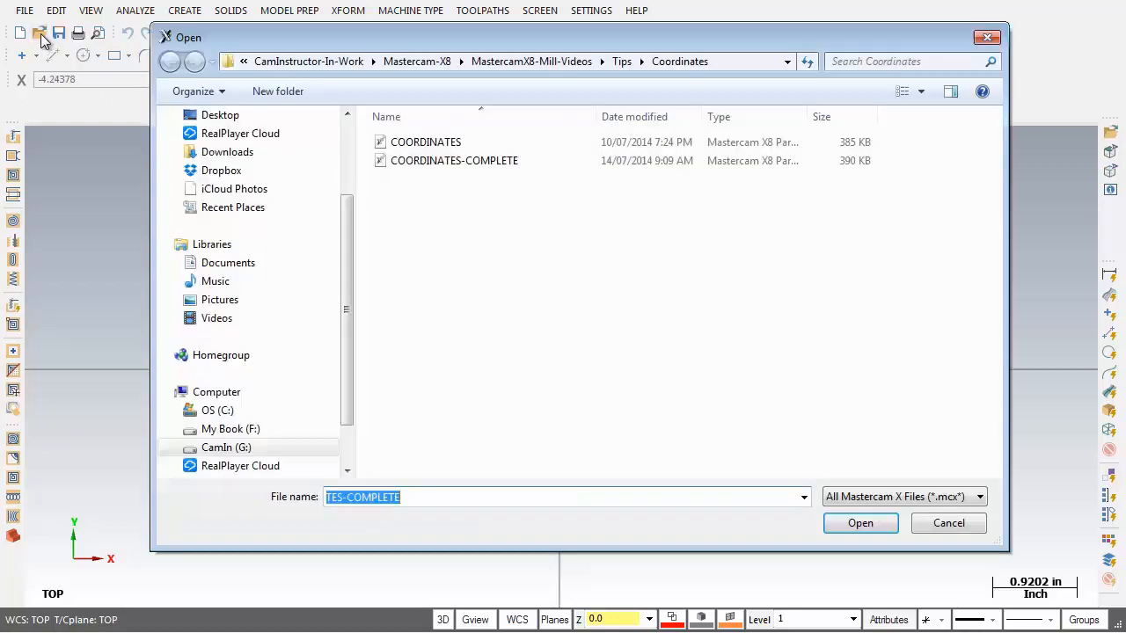
{"action": "left_click", "coordinate": [398, 147]}
{"action": "left_click", "coordinate": [855, 526]}
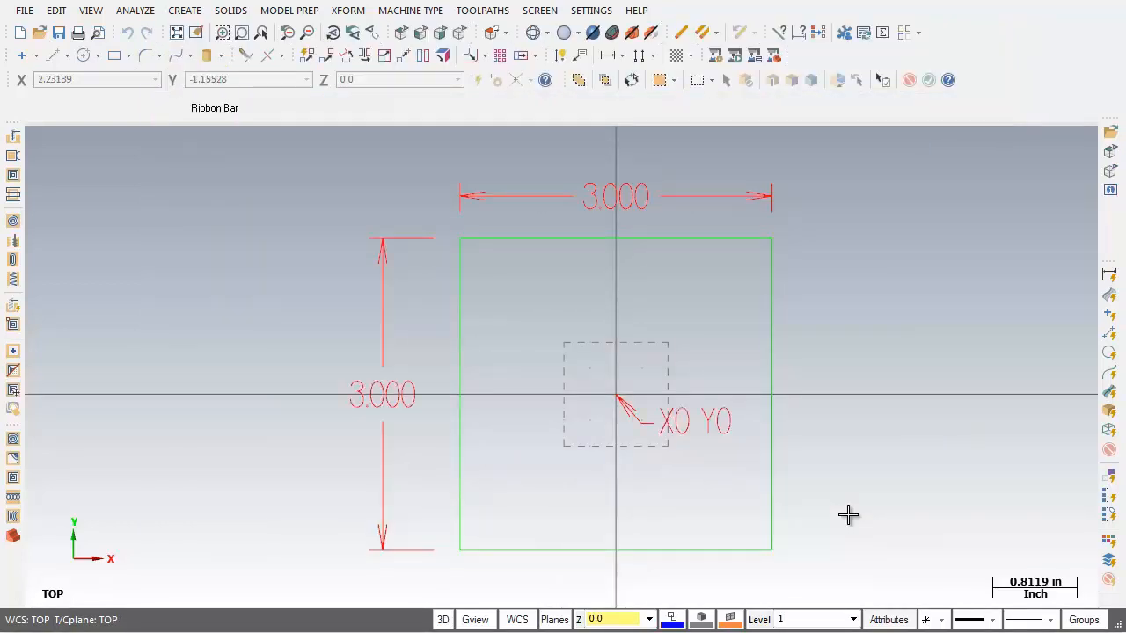
- Start a Circle Center Point circle and lock its radius at 0.25
{"action": "left_click", "coordinate": [183, 10]}
{"action": "mouse_move", "coordinate": [204, 76]}
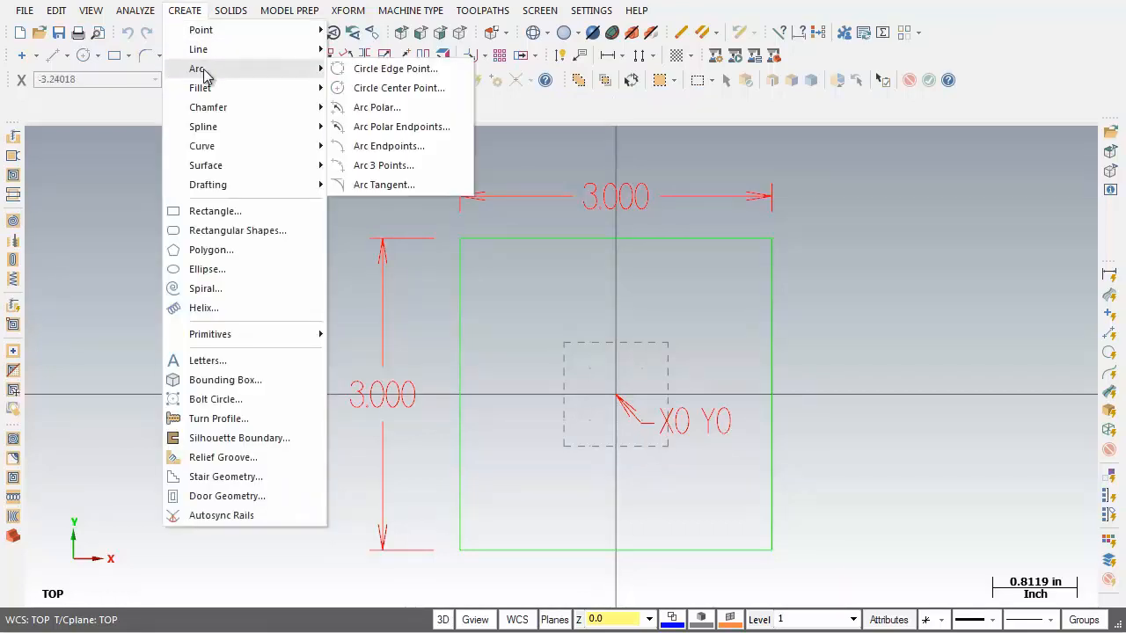
{"action": "left_click", "coordinate": [422, 91]}
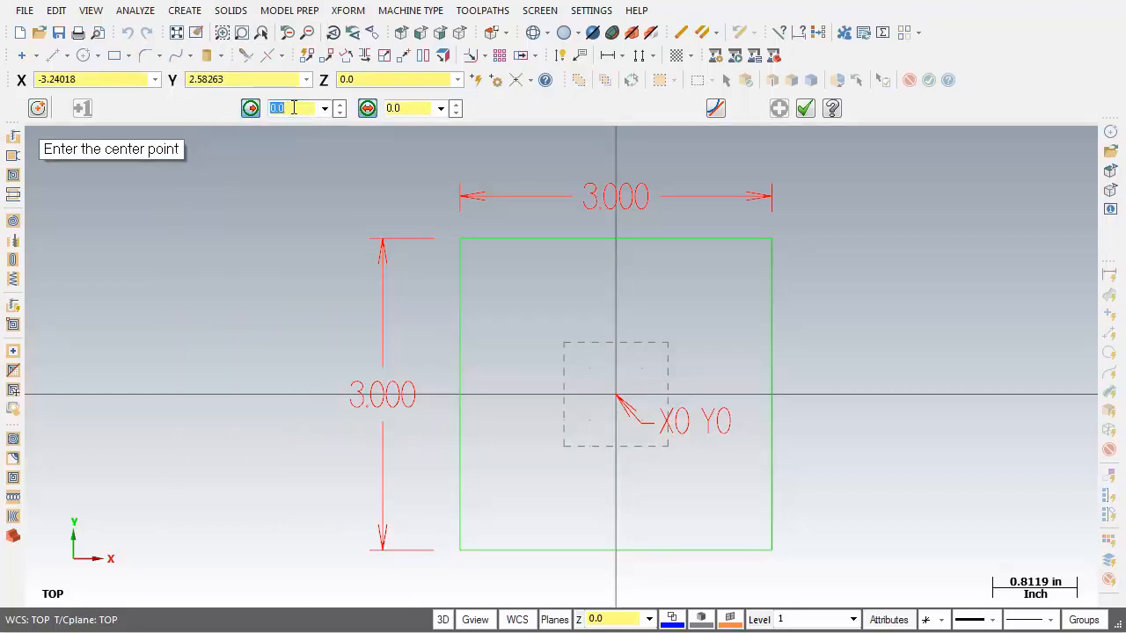
{"action": "double_click", "coordinate": [294, 108]}
{"action": "key", "text": "BackSpace"}
{"action": "type", "text": "0.25"}
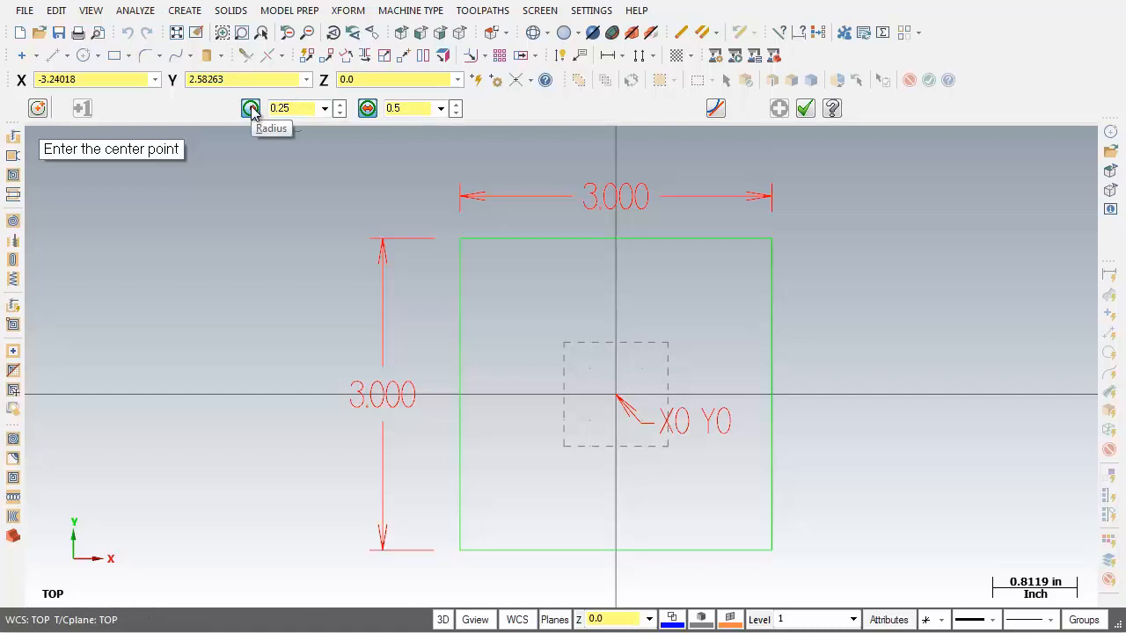
{"action": "left_click", "coordinate": [250, 108]}
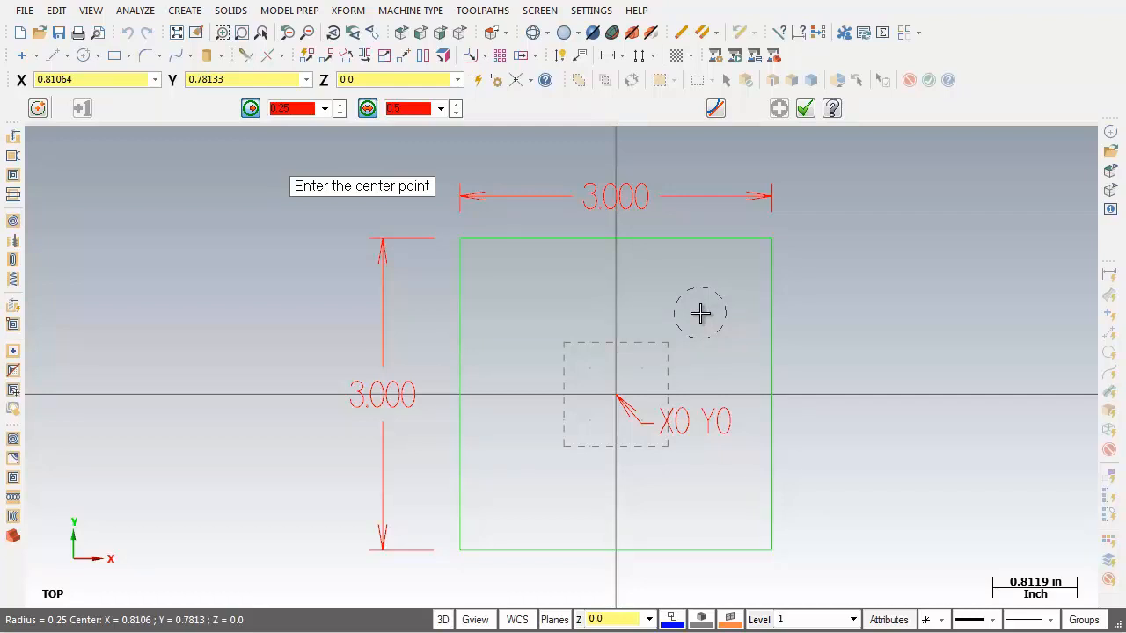
- Place the circle's center at X0.75, Y0.75, Z0 and apply it, keeping the circle command active
{"action": "left_click", "coordinate": [39, 79]}
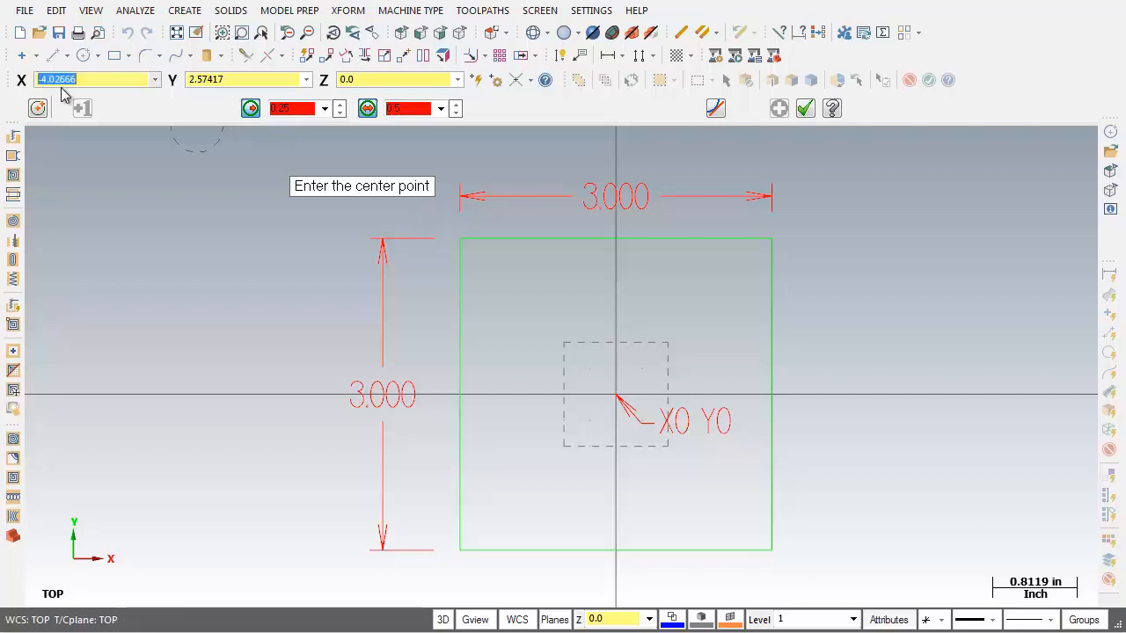
{"action": "type", "text": "0.75"}
{"action": "key", "text": "Tab"}
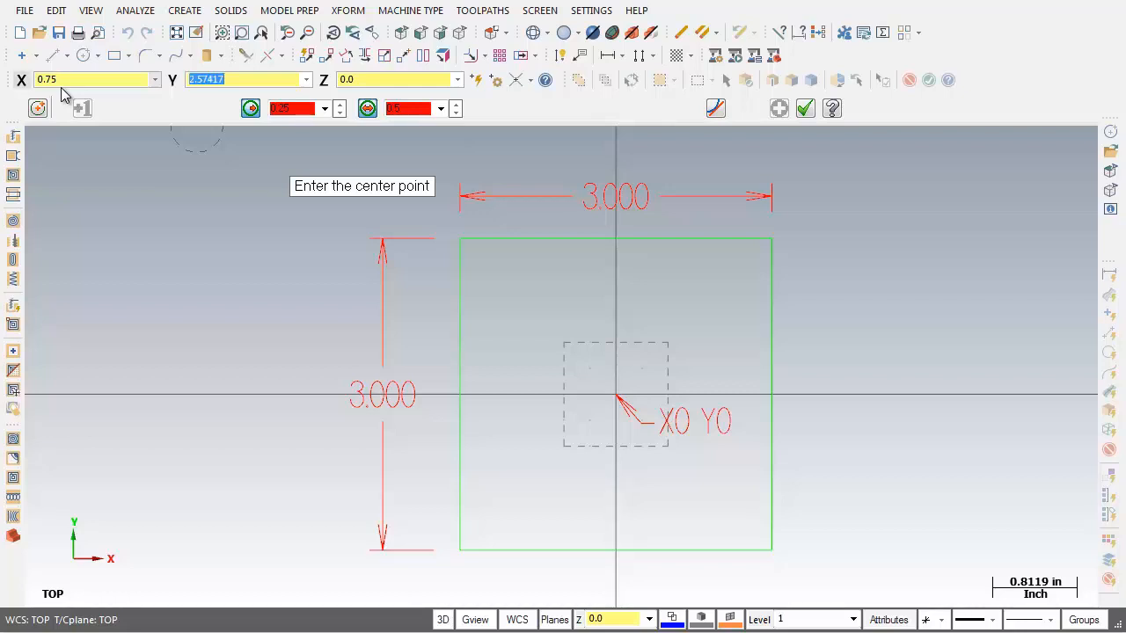
{"action": "type", "text": "0.75"}
{"action": "key", "text": "Tab"}
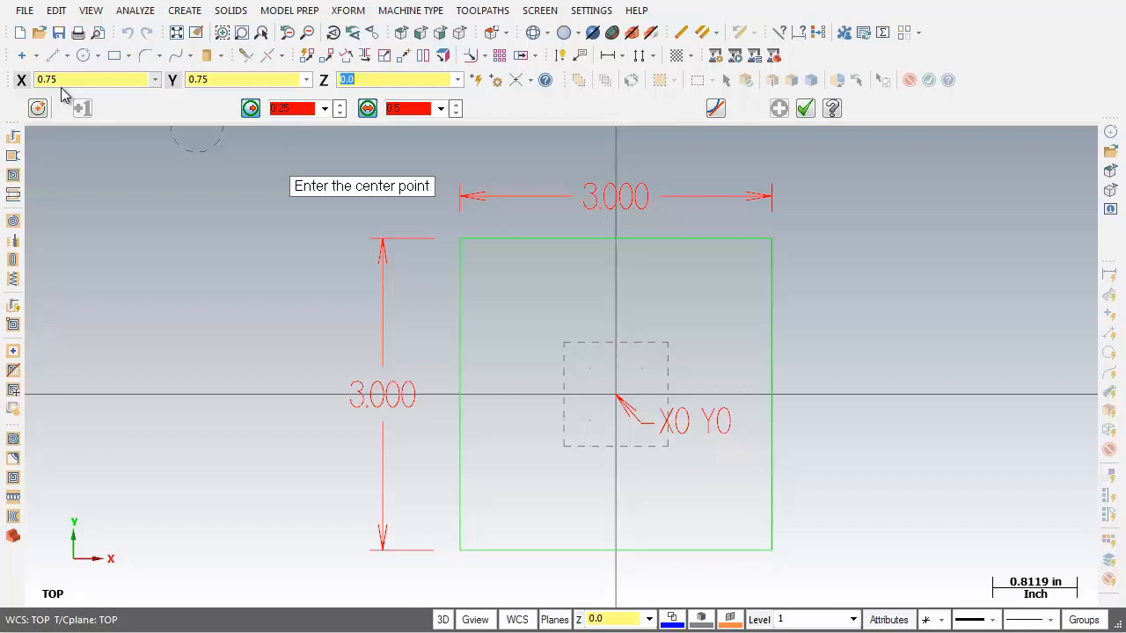
{"action": "key", "text": "Return"}
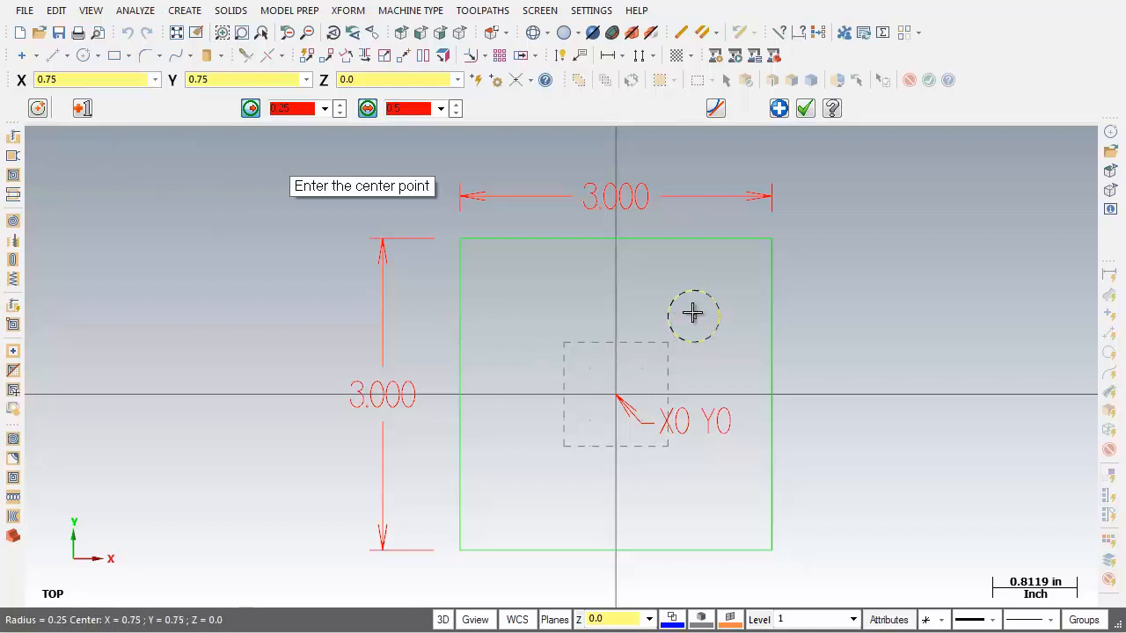
{"action": "left_click", "coordinate": [778, 107]}
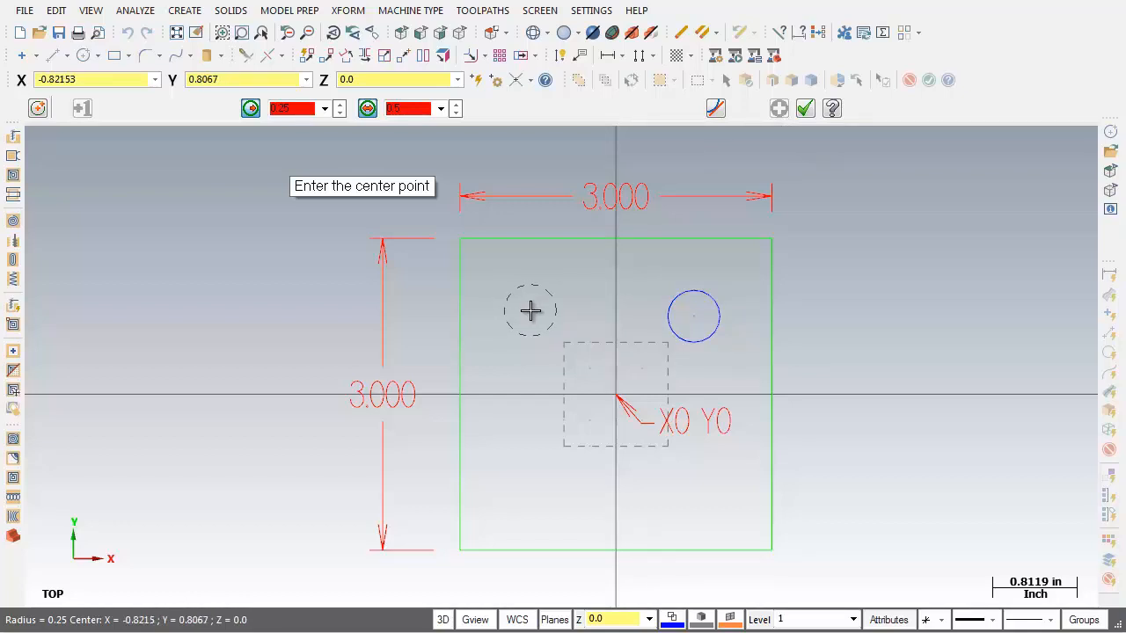
- Create a second 0.25-radius circle centered at X-0.75, Y0.75 in the upper-left area of the square
{"action": "left_click", "coordinate": [79, 77]}
{"action": "type", "text": "-"}
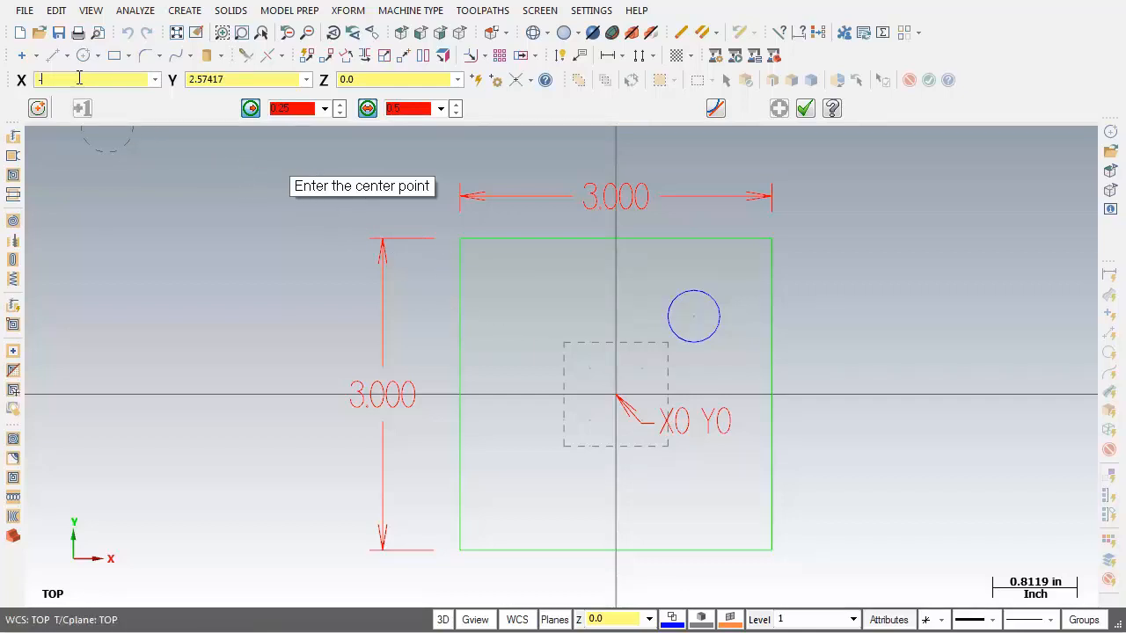
{"action": "type", "text": "0.75"}
{"action": "key", "text": "Tab"}
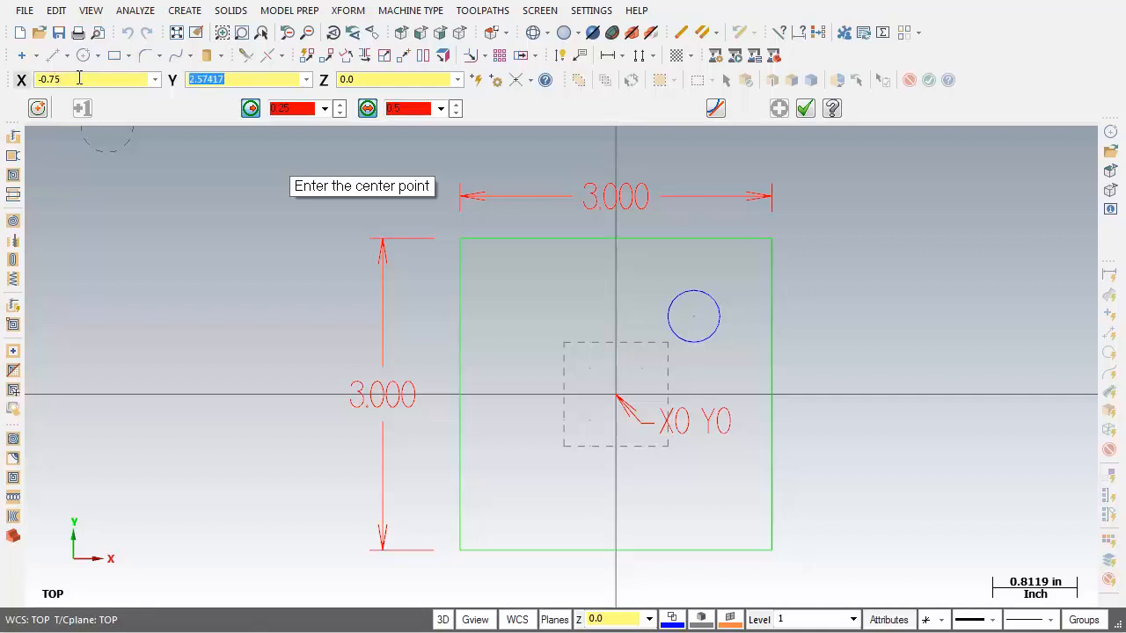
{"action": "type", "text": "0.75"}
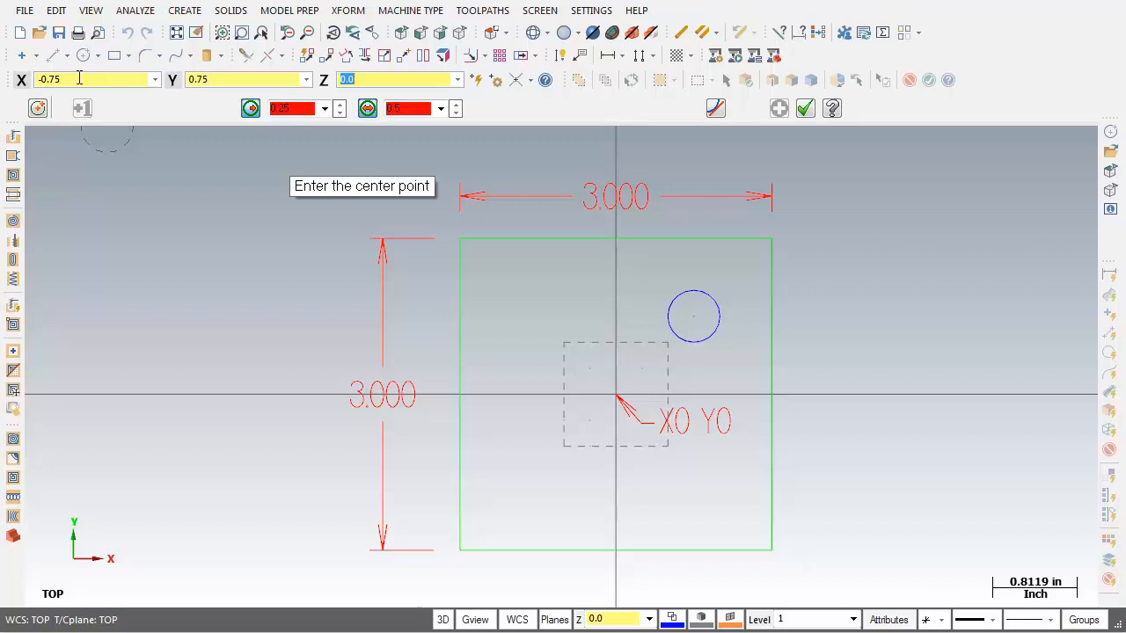
{"action": "key", "text": "Return"}
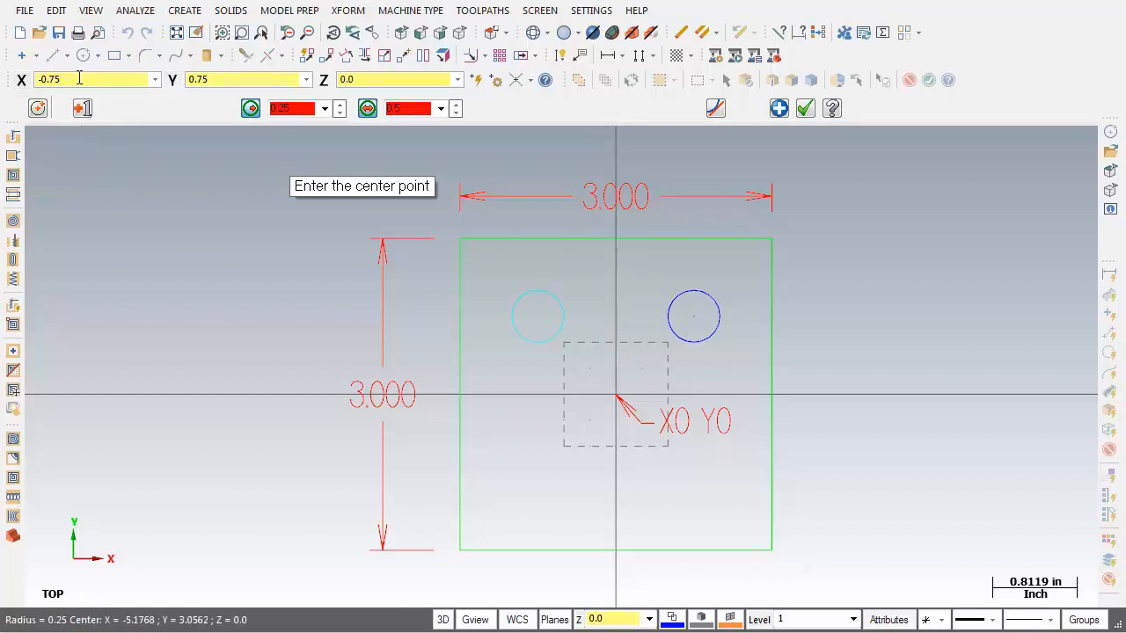
{"action": "left_click", "coordinate": [779, 108]}
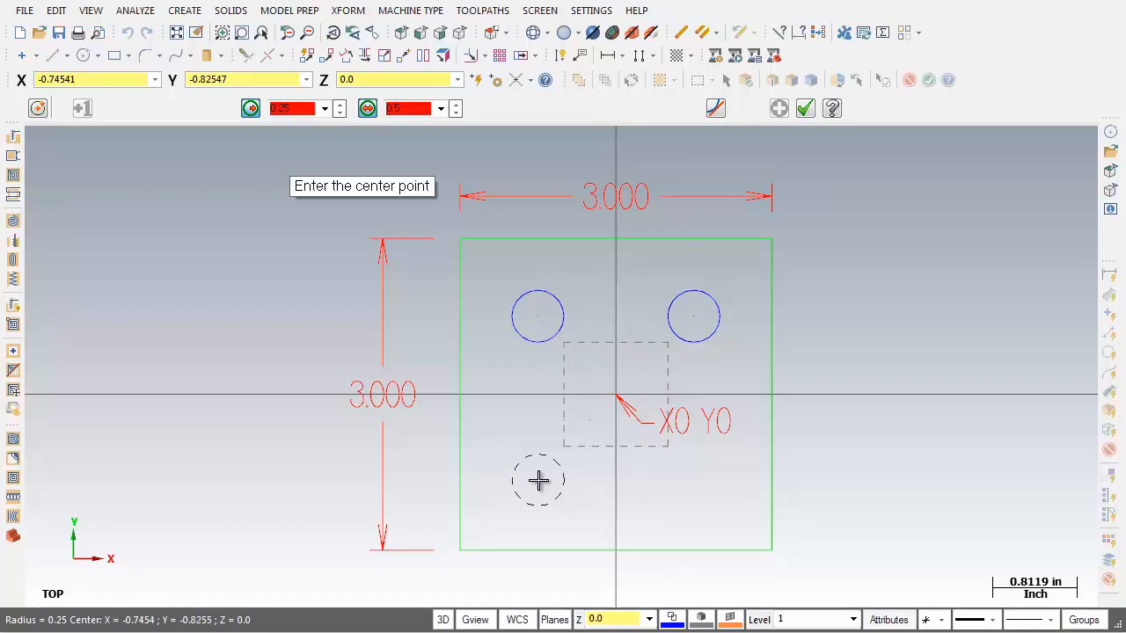
- Create a third 0.25-radius circle by entering its center with Fast Point as -0.75,-0.75
{"action": "left_click", "coordinate": [477, 84]}
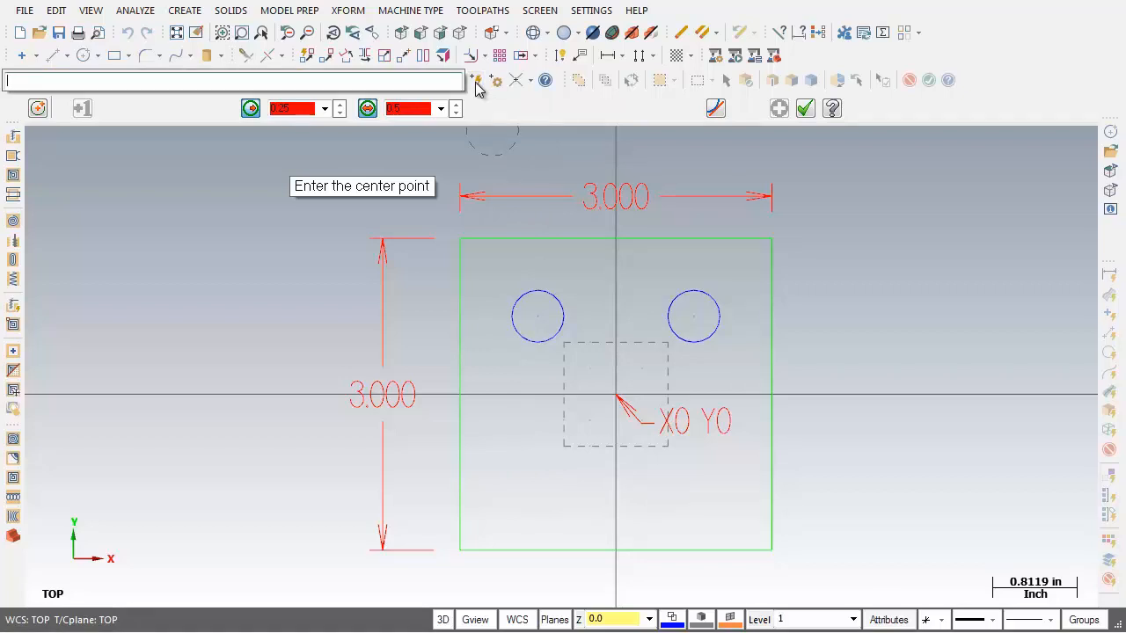
{"action": "type", "text": "-0.75"}
{"action": "type", "text": ",-0.75"}
{"action": "key", "text": "Return"}
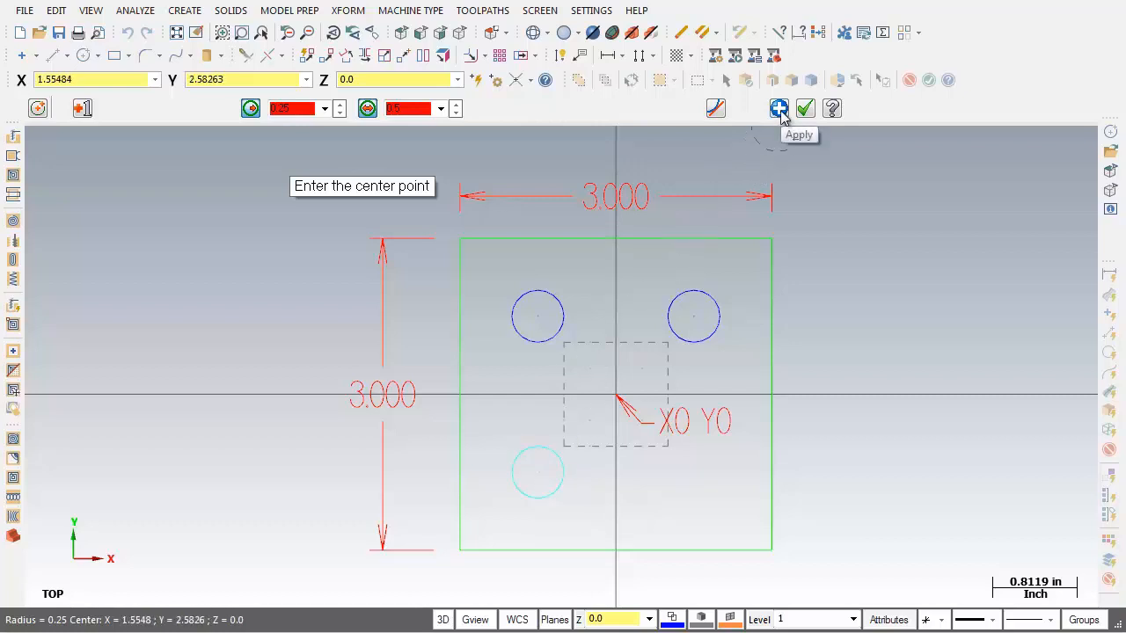
{"action": "left_click", "coordinate": [780, 109]}
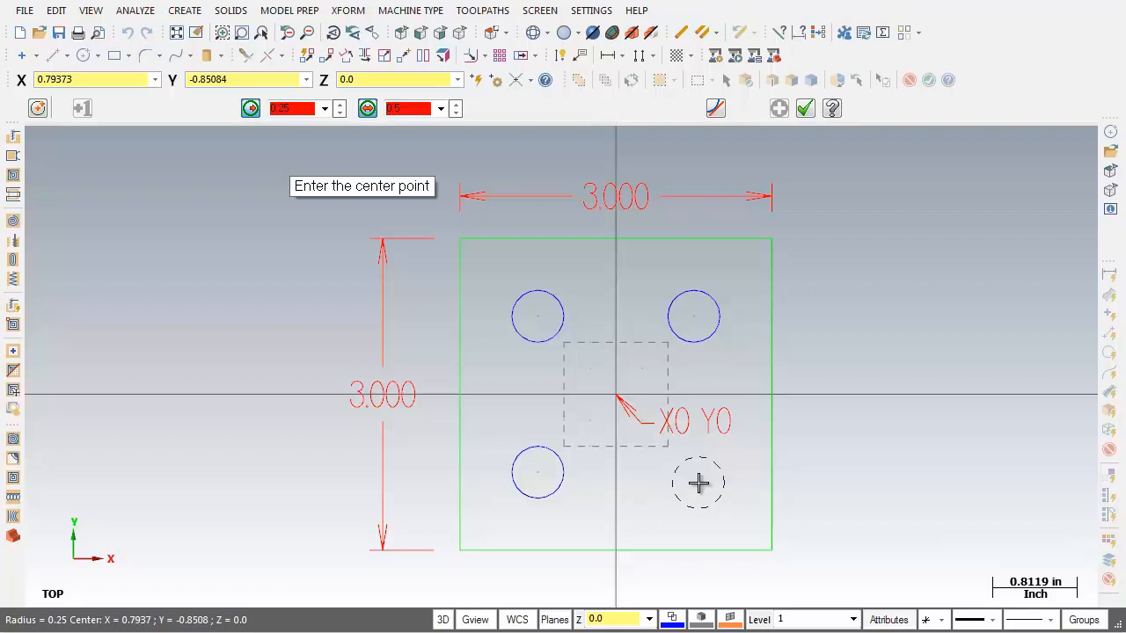
- Create the fourth circle with Fast Point center 0.75,-0.75 and finish the circle command
{"action": "left_click", "coordinate": [475, 81]}
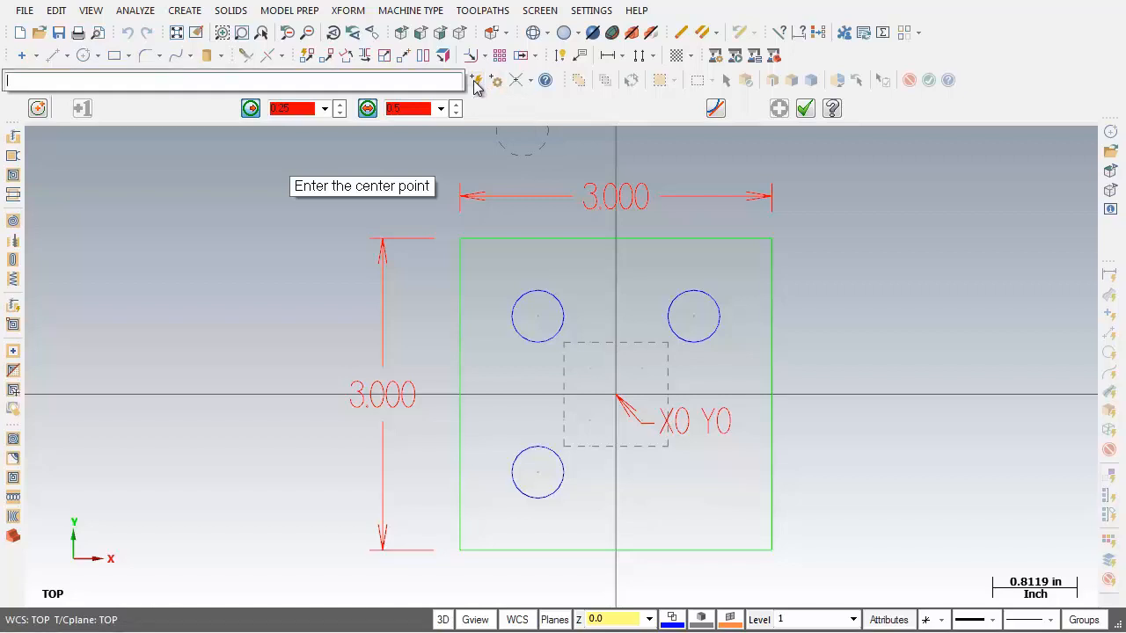
{"action": "type", "text": "0.75"}
{"action": "type", "text": ",-0.75"}
{"action": "key", "text": "Return"}
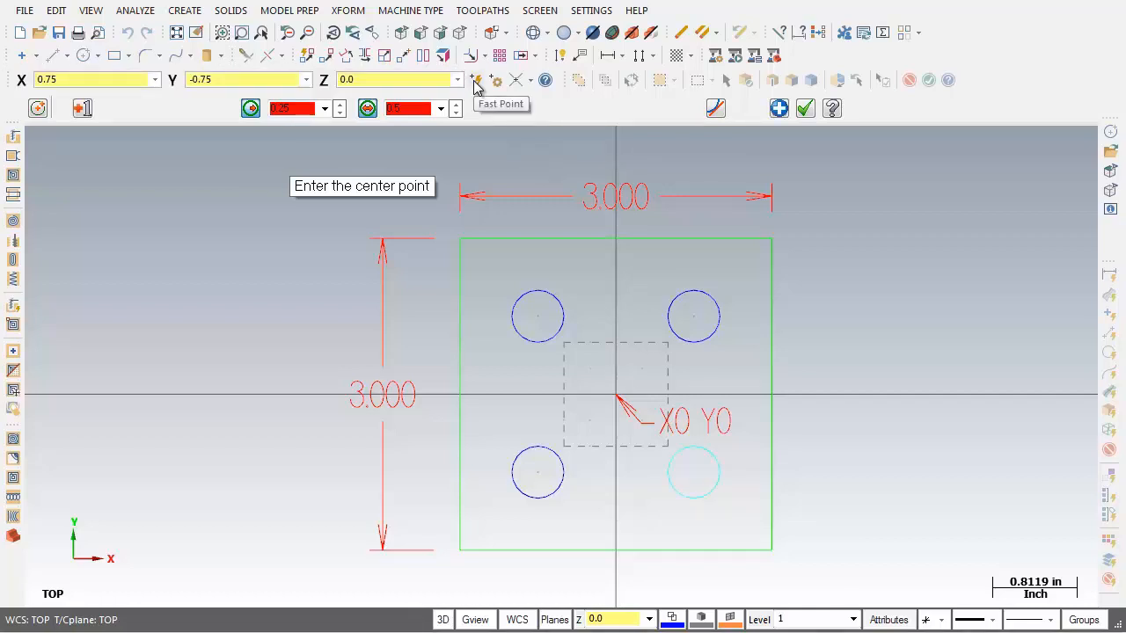
{"action": "left_click", "coordinate": [805, 108]}
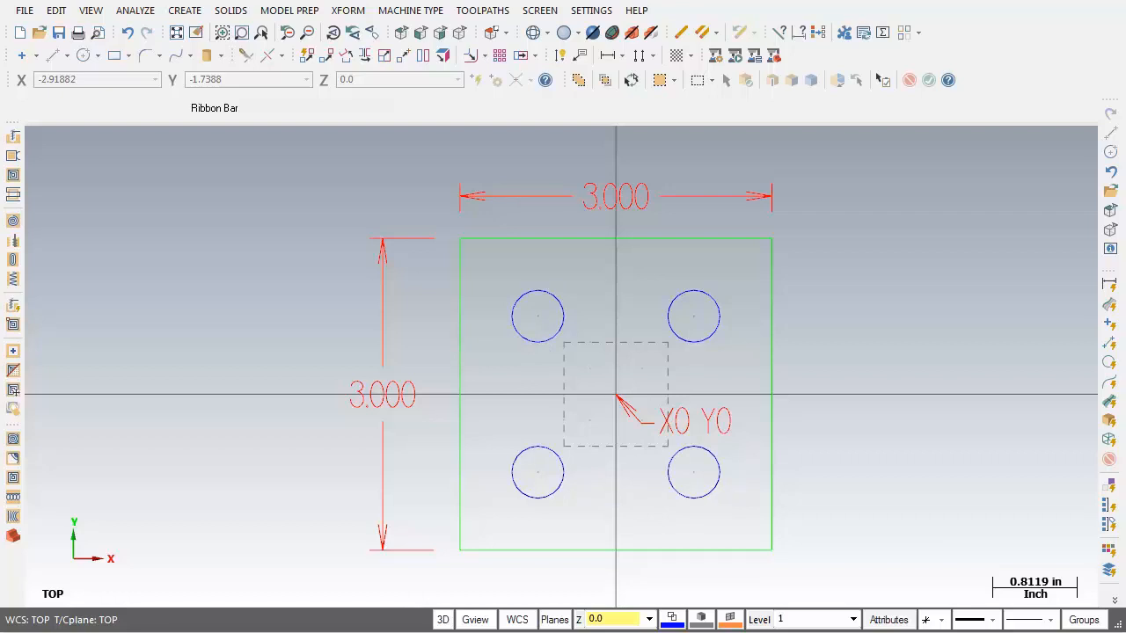
- Undo the last three circles, keeping only the one in the square's upper-right area
{"action": "left_click", "coordinate": [128, 34]}
{"action": "left_click", "coordinate": [129, 34]}
{"action": "left_click", "coordinate": [128, 34]}
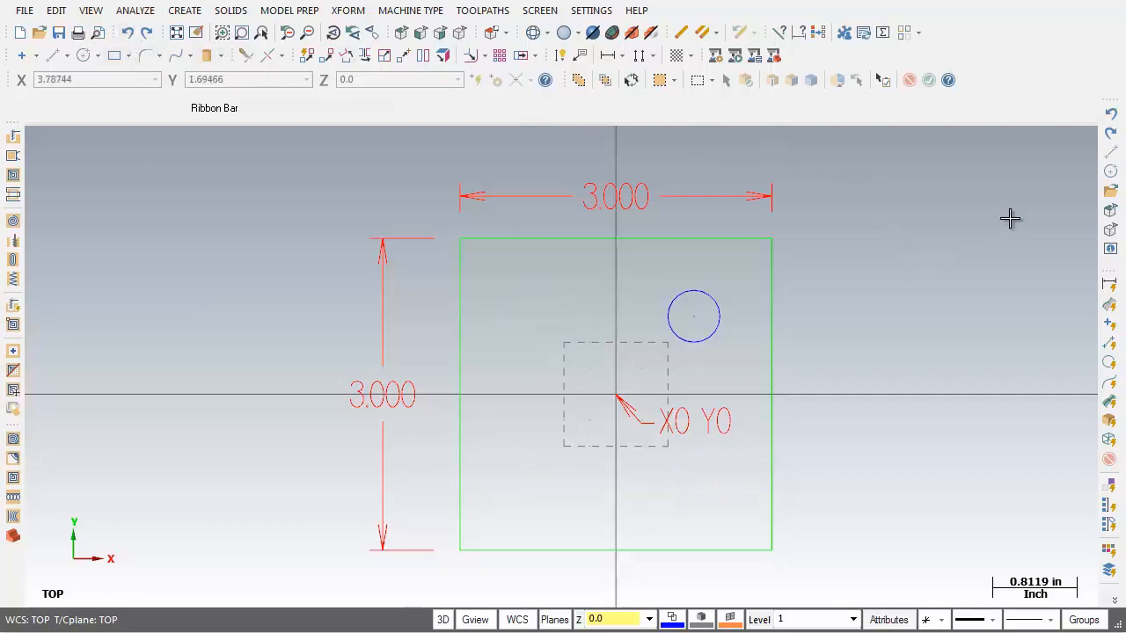
- Create a 0.25-radius circle with its center Relative to the upper-right circle's center, using the offset -1.5,0
{"action": "left_click", "coordinate": [1111, 176]}
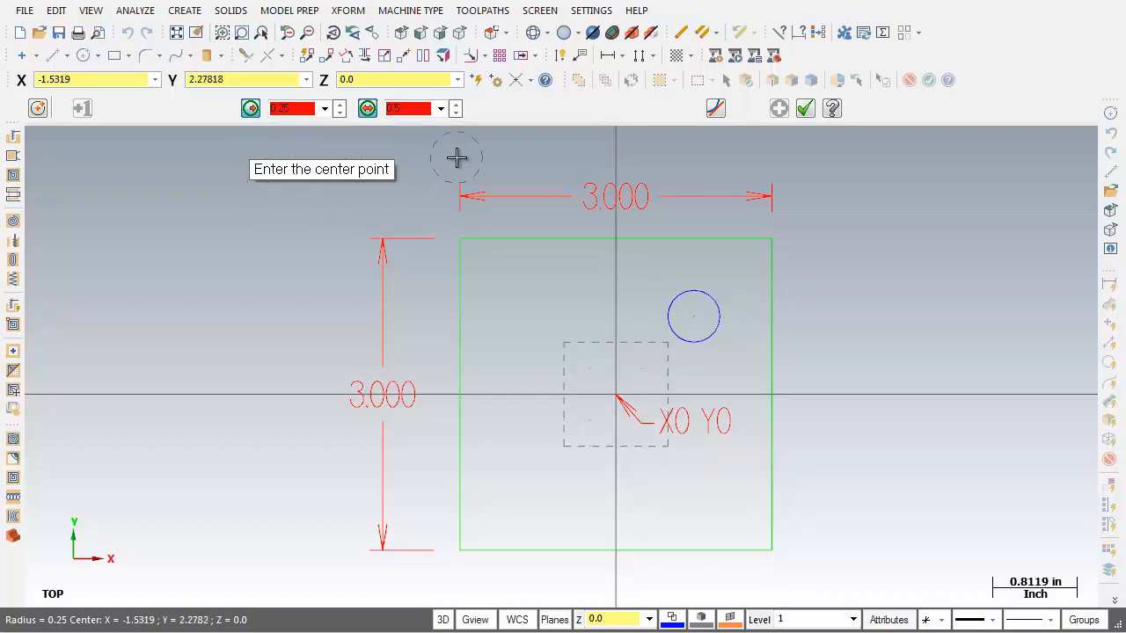
{"action": "left_click", "coordinate": [533, 80]}
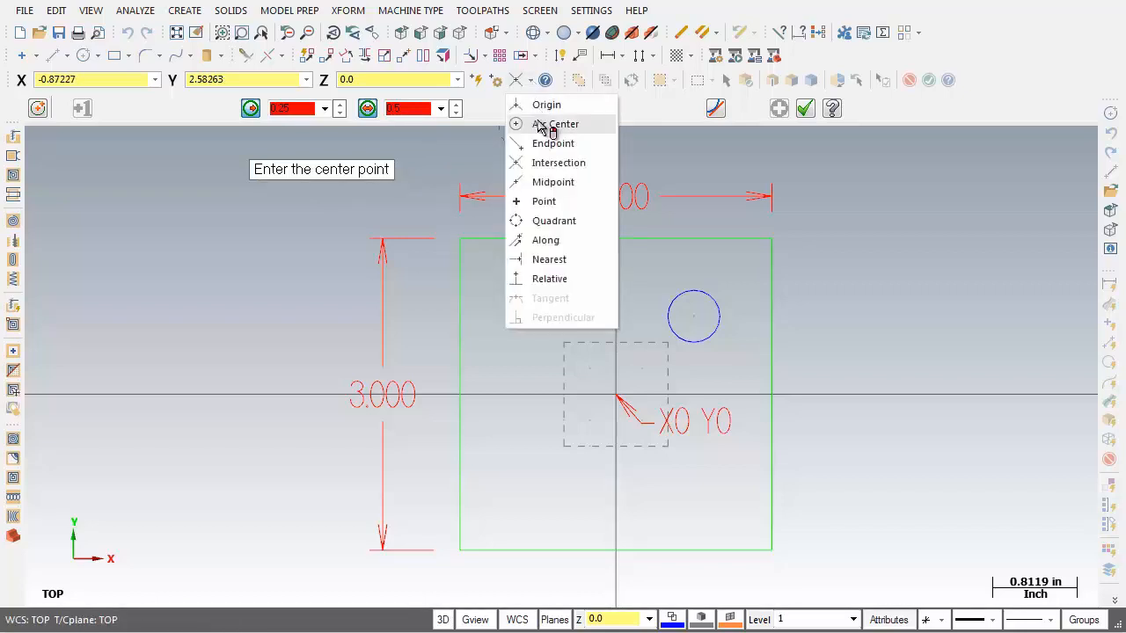
{"action": "left_click", "coordinate": [589, 282]}
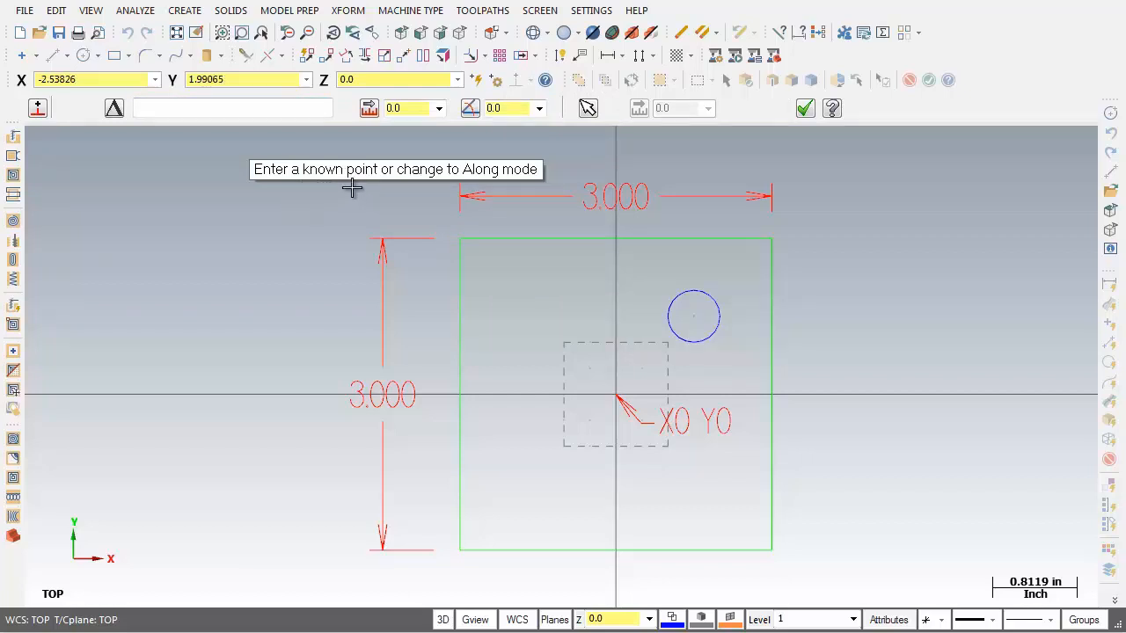
{"action": "left_click", "coordinate": [694, 318]}
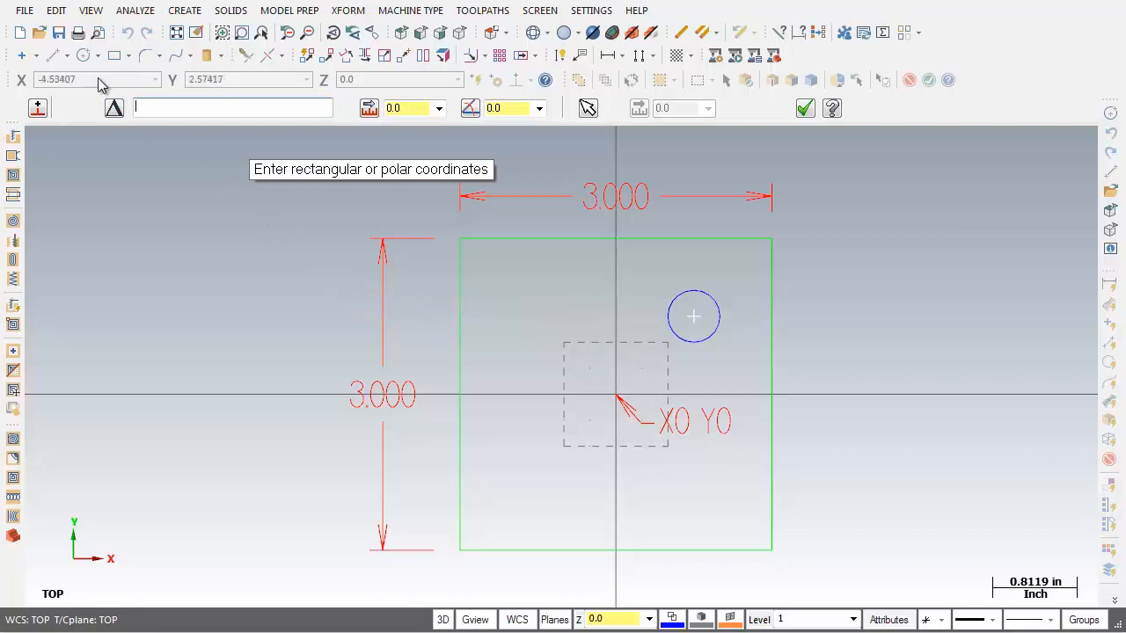
{"action": "left_click", "coordinate": [115, 107]}
{"action": "type", "text": "-1.5"}
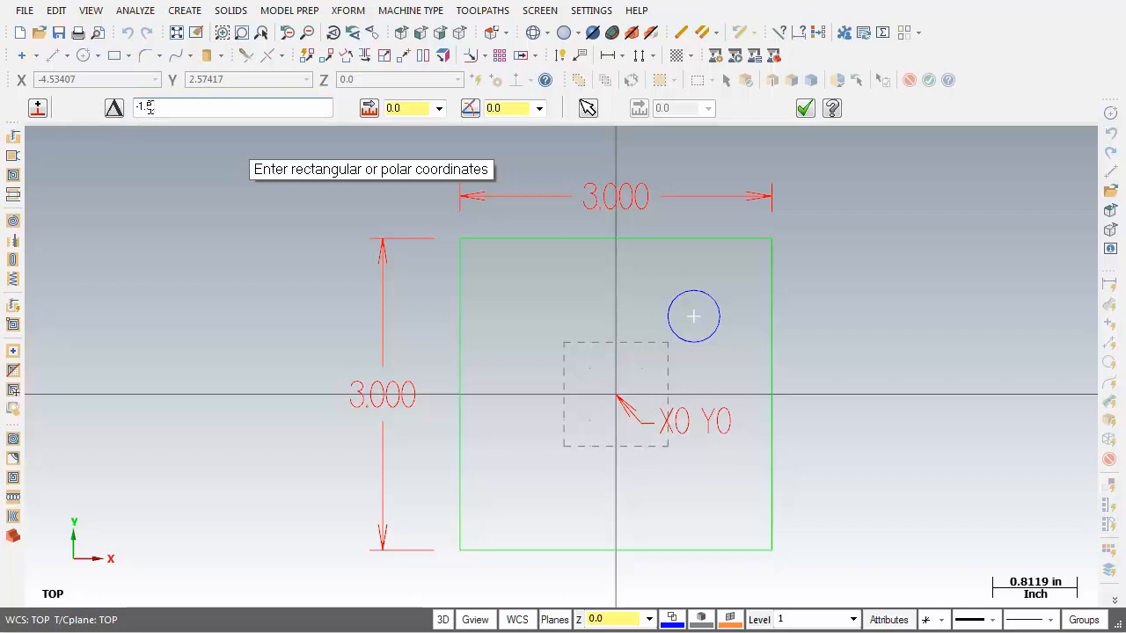
{"action": "type", "text": ",0"}
{"action": "key", "text": "Return"}
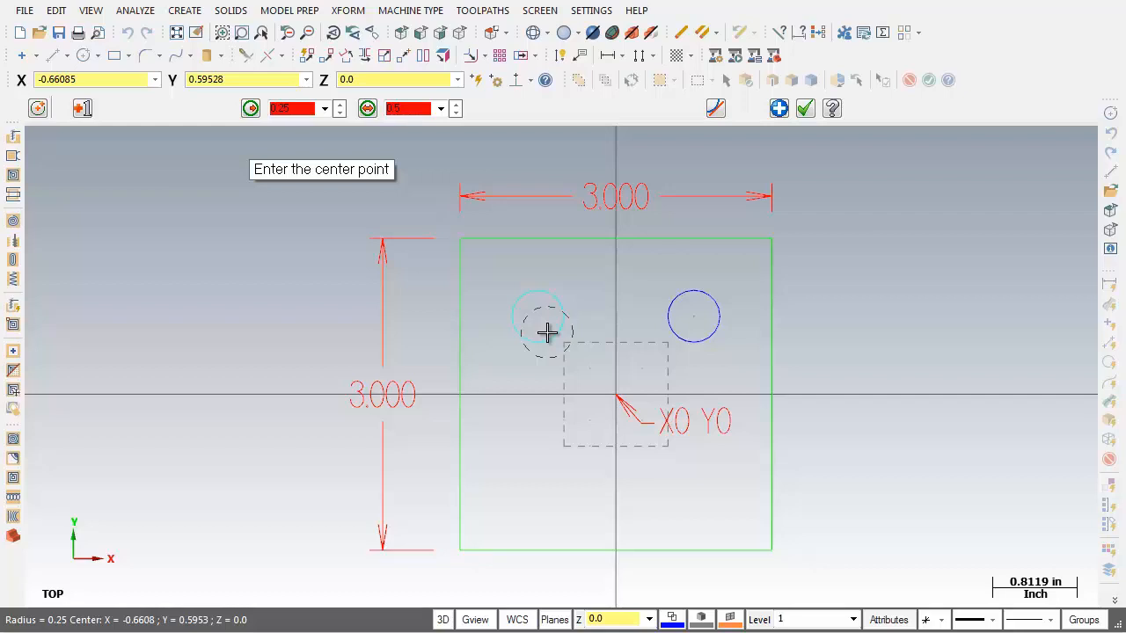
{"action": "left_click", "coordinate": [779, 108]}
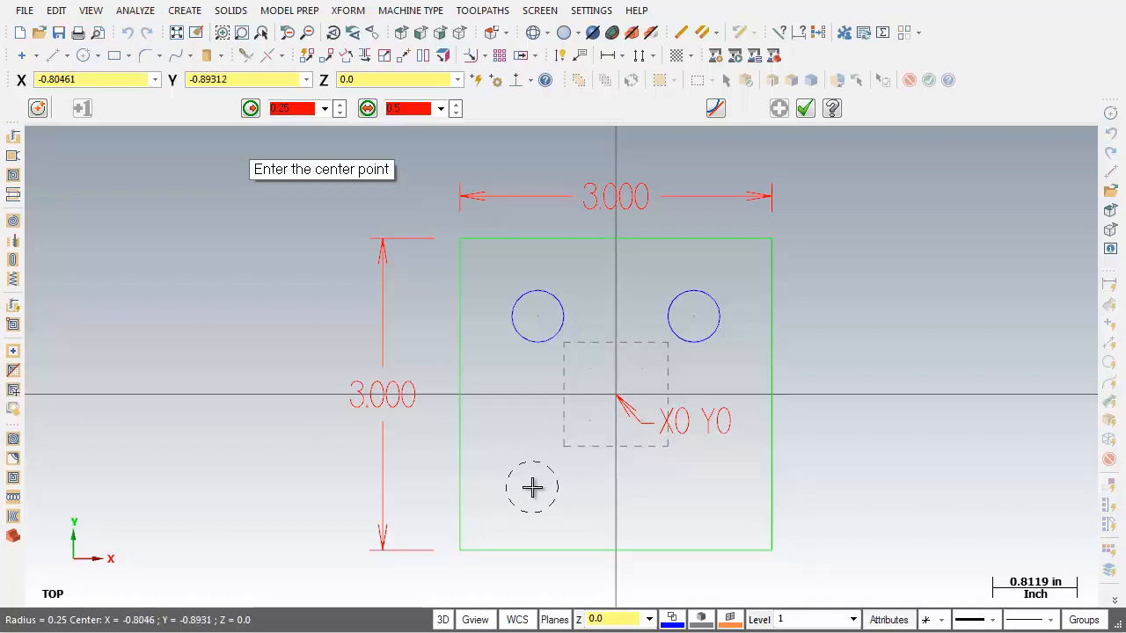
- Create another 0.25-radius circle with its center Relative to the upper-left circle's center, using the offset 0,-1.5
{"action": "left_click", "coordinate": [537, 317]}
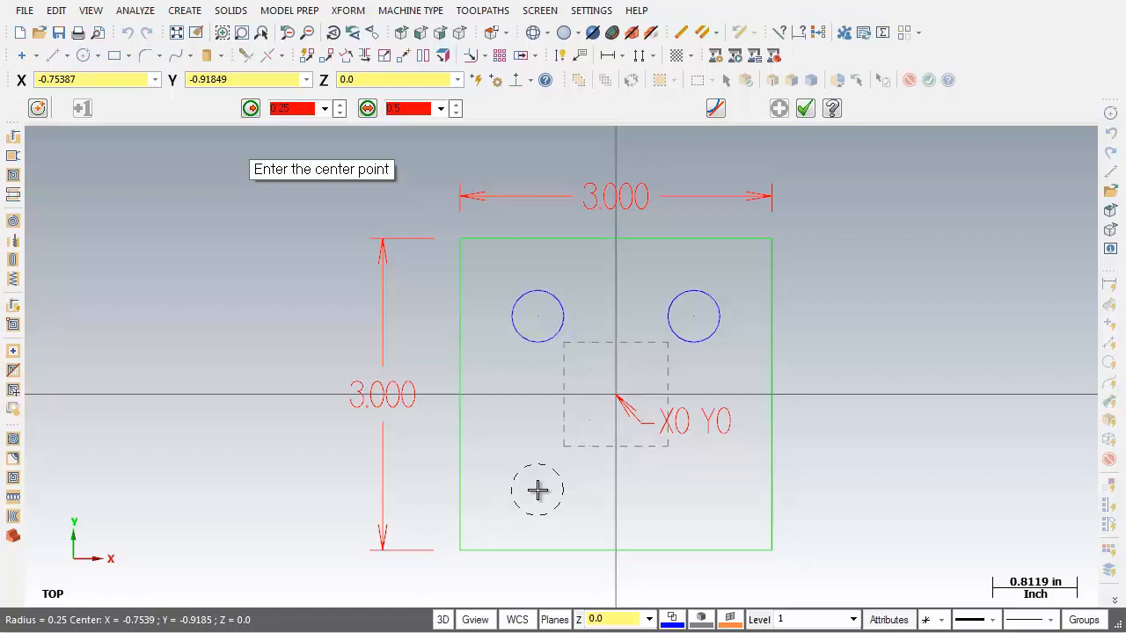
{"action": "left_click", "coordinate": [517, 86]}
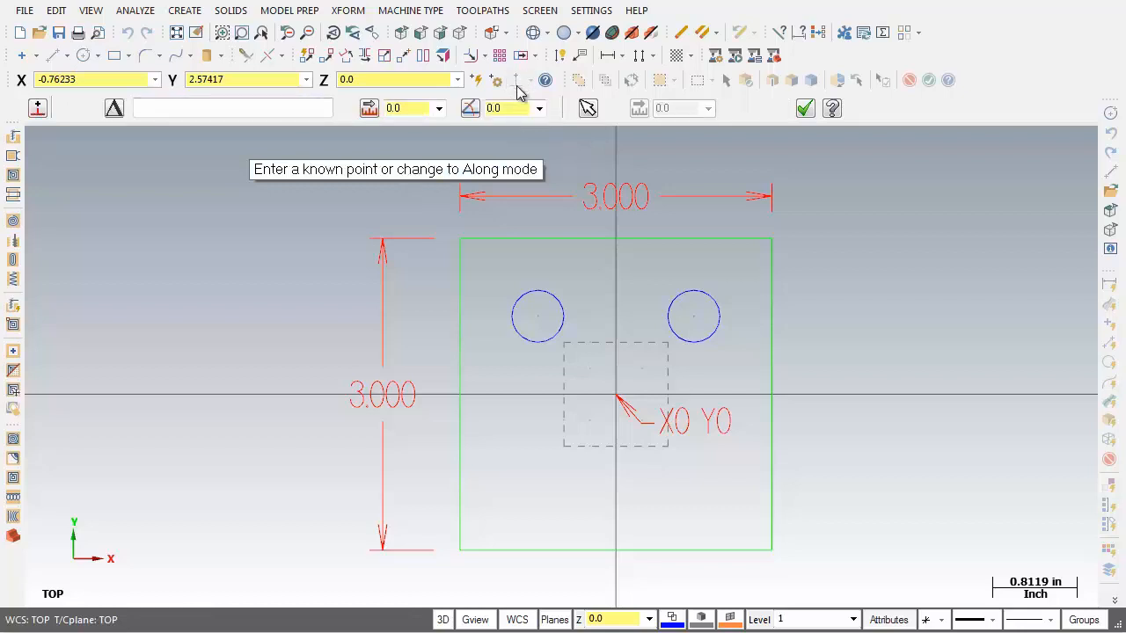
{"action": "left_click", "coordinate": [542, 322]}
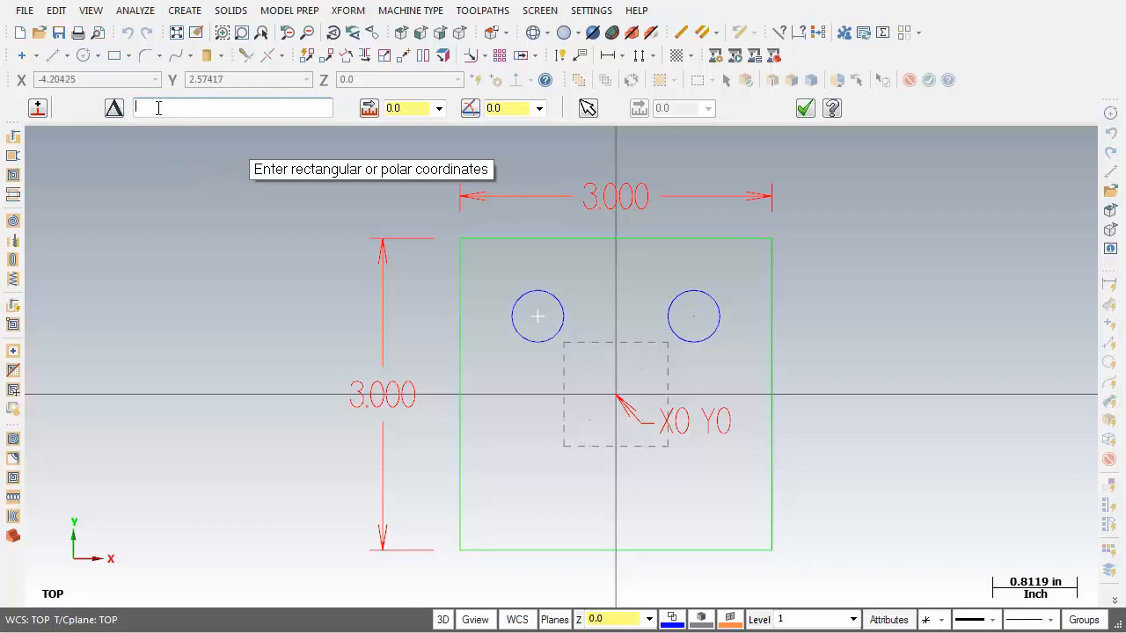
{"action": "type", "text": "0,1.5"}
{"action": "key", "text": "Return"}
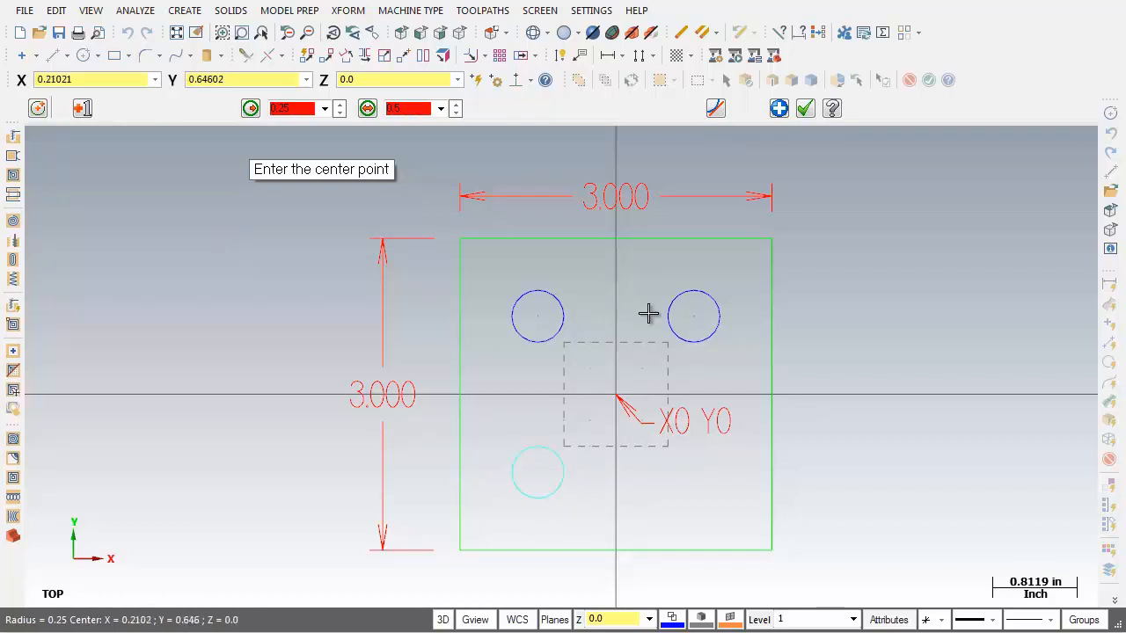
{"action": "left_click", "coordinate": [779, 110]}
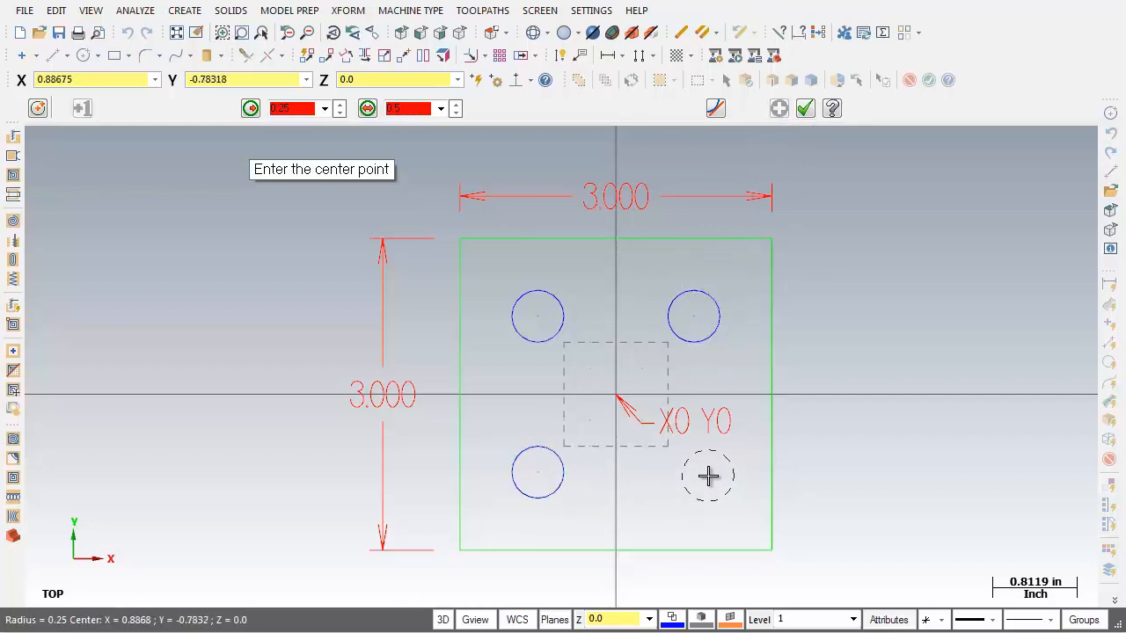
- Create the fourth 0.25-radius circle with its center Relative to the lower-left circle's center, using the offset 1.5,0, and finish the circle command
{"action": "left_click", "coordinate": [540, 480]}
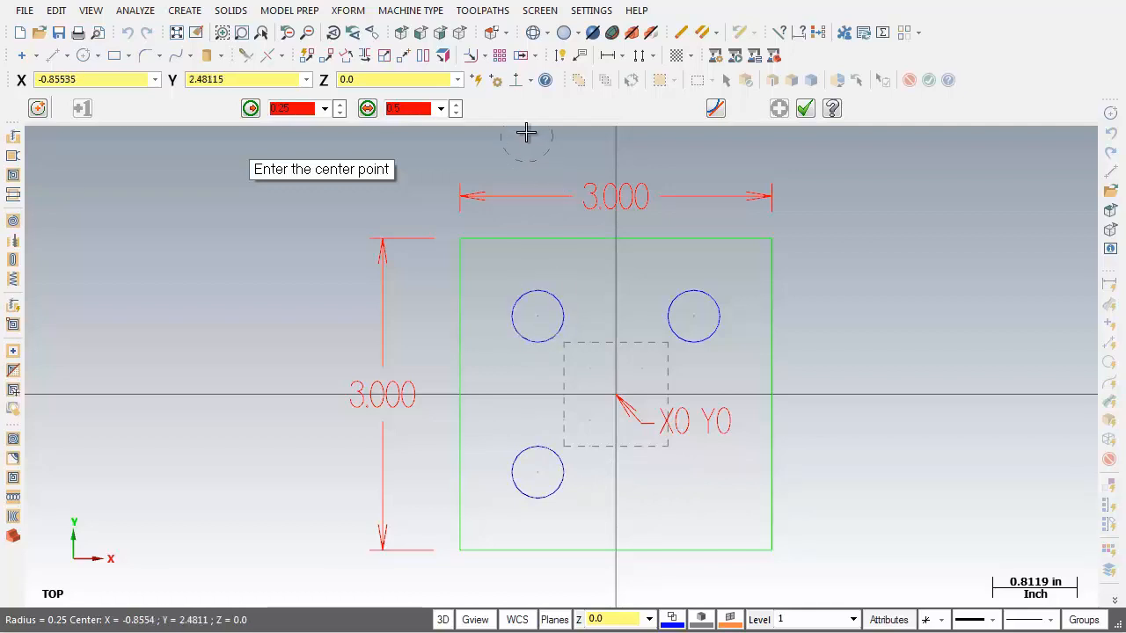
{"action": "left_click", "coordinate": [518, 81]}
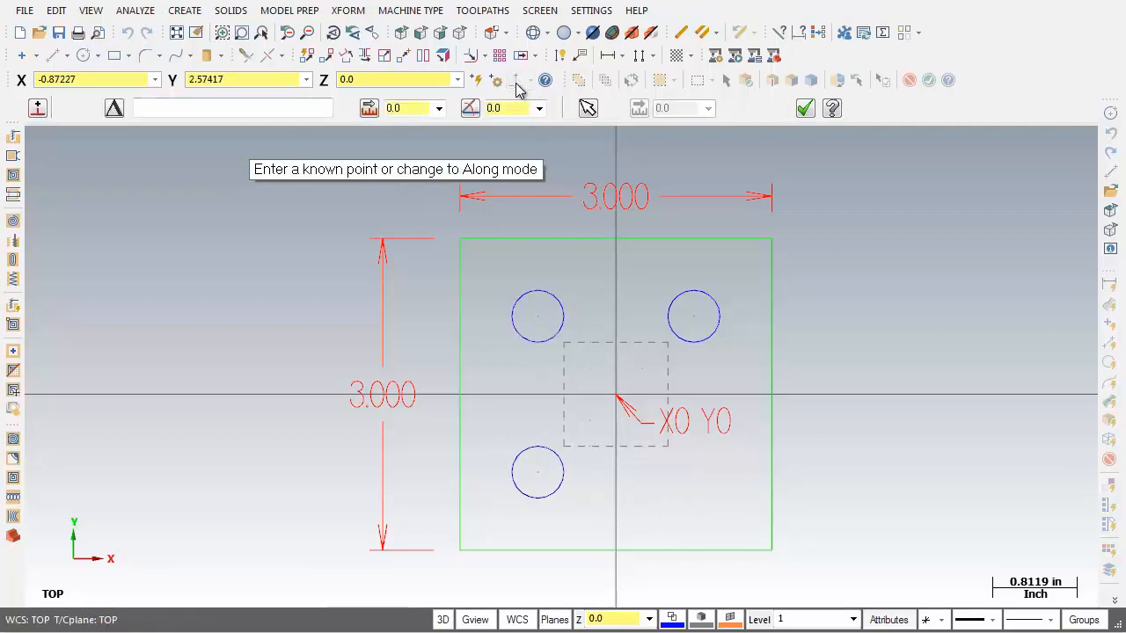
{"action": "left_click", "coordinate": [540, 476]}
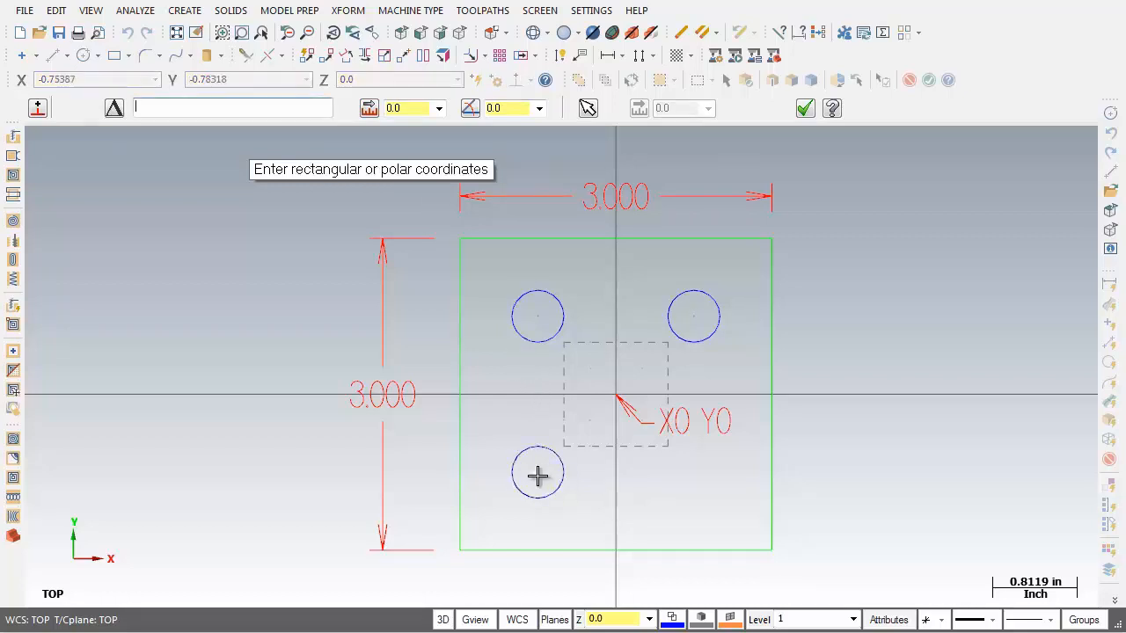
{"action": "left_click", "coordinate": [147, 109]}
{"action": "type", "text": "1.5"}
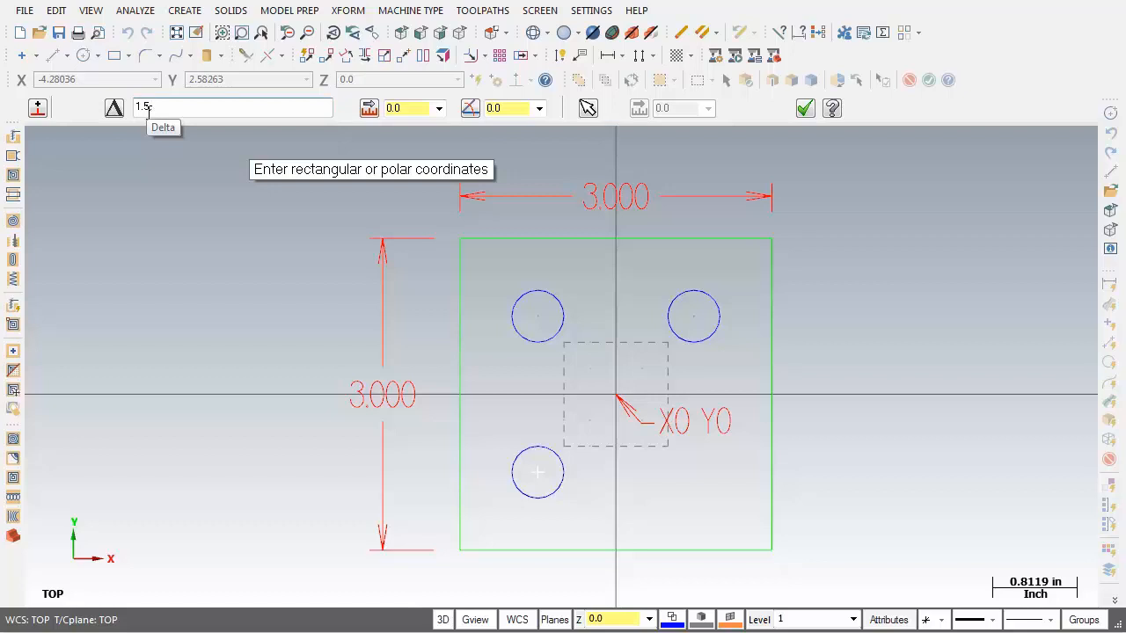
{"action": "type", "text": "0"}
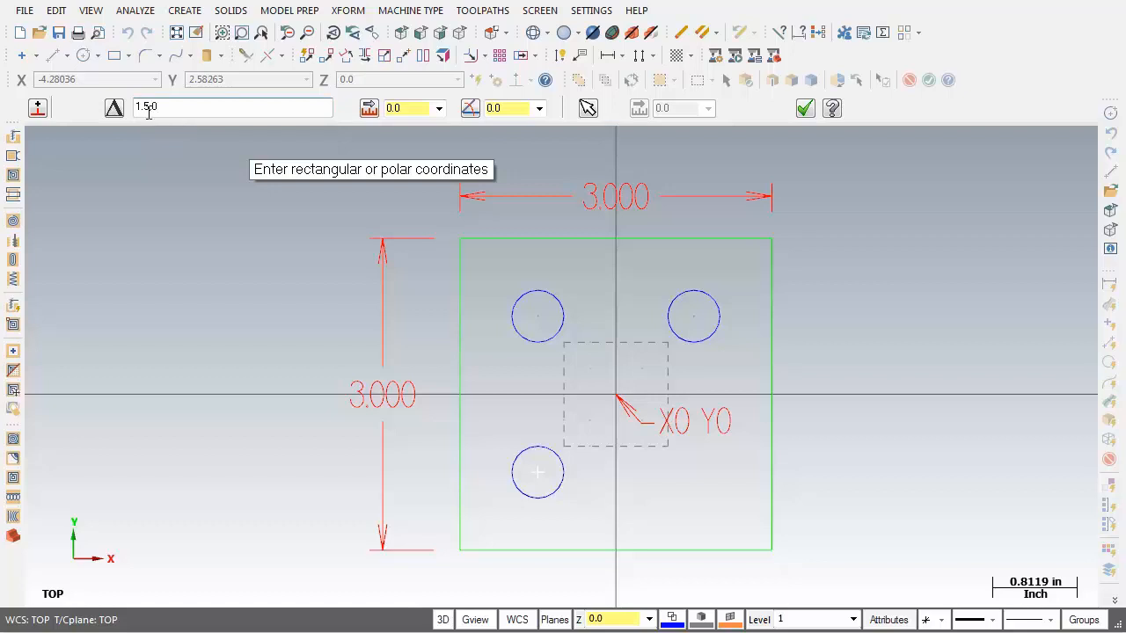
{"action": "key", "text": "Return"}
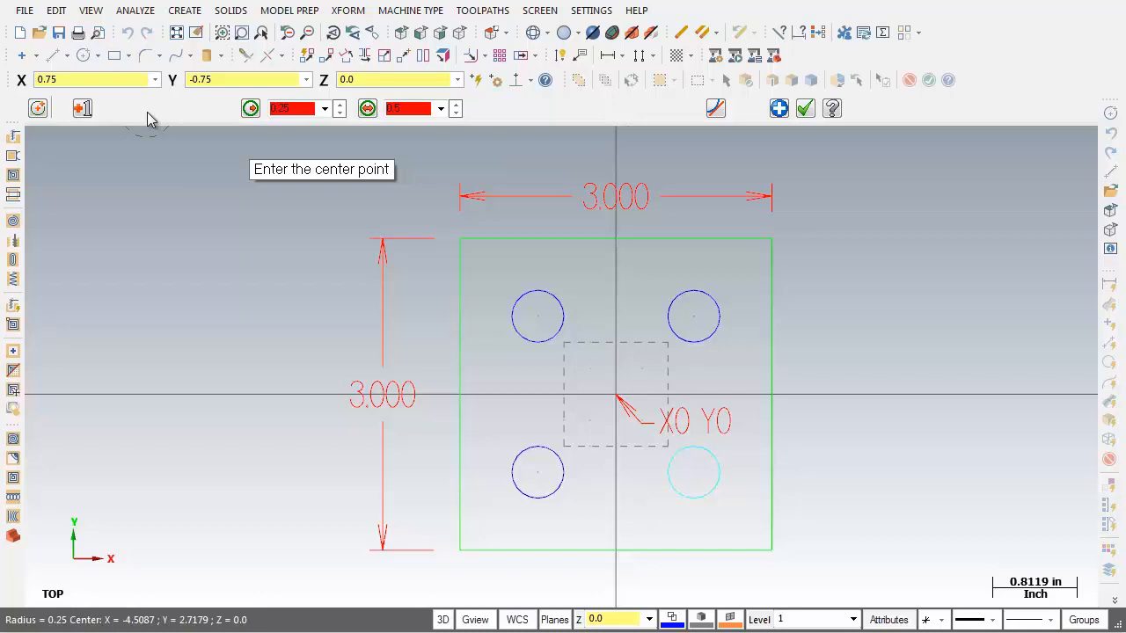
{"action": "left_click", "coordinate": [807, 112]}
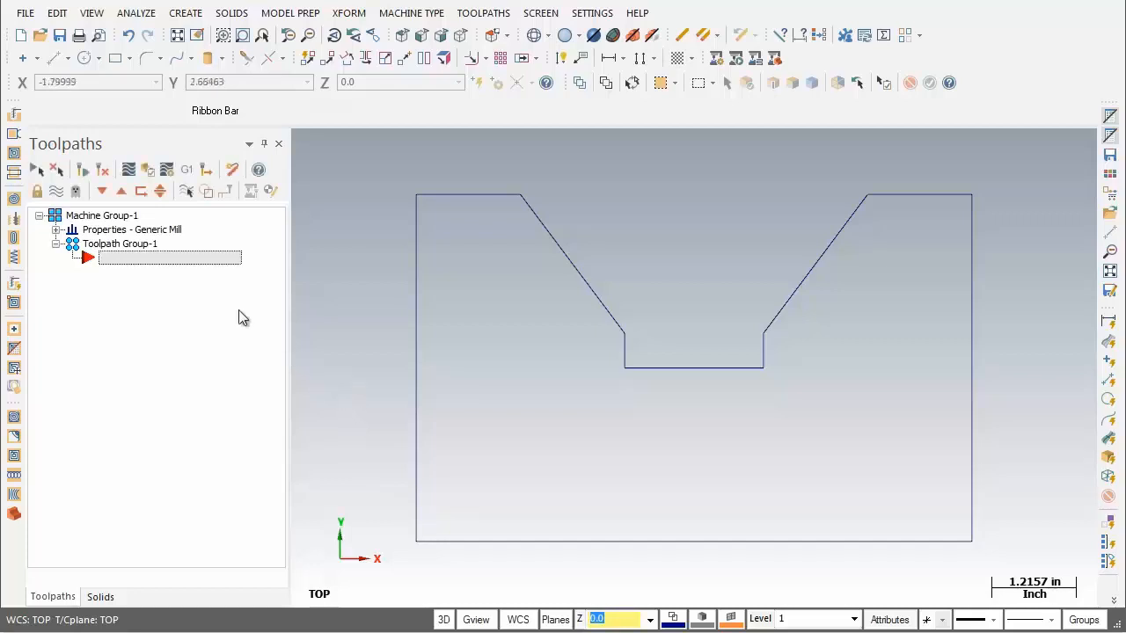
- Start a new file and look through the workspaces available for loading
{"action": "left_click", "coordinate": [26, 13]}
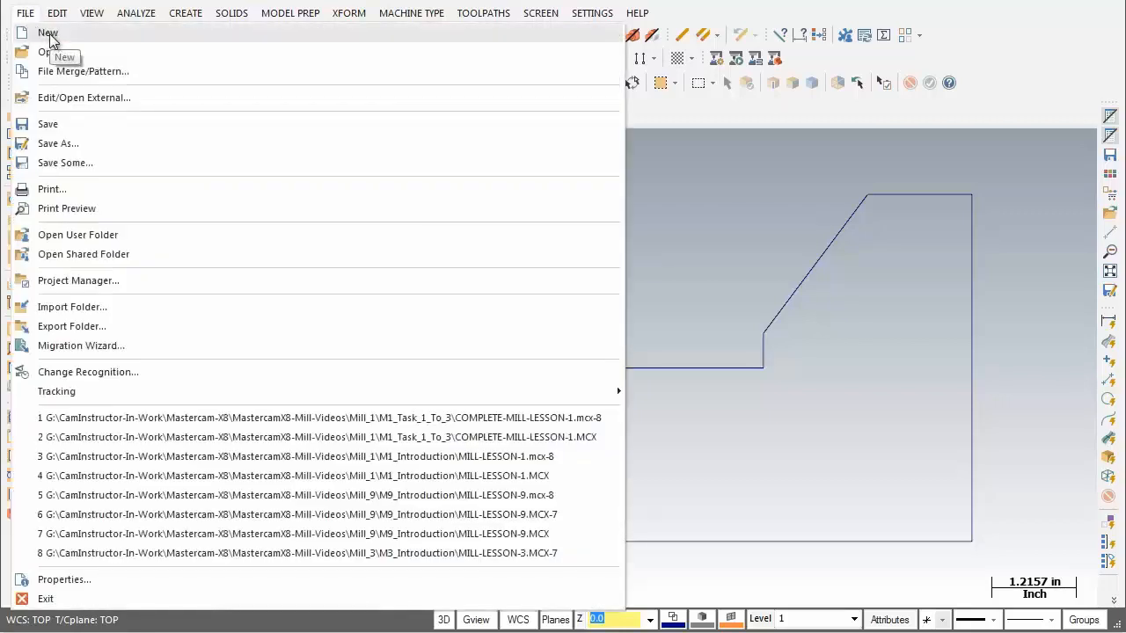
{"action": "left_click", "coordinate": [48, 34]}
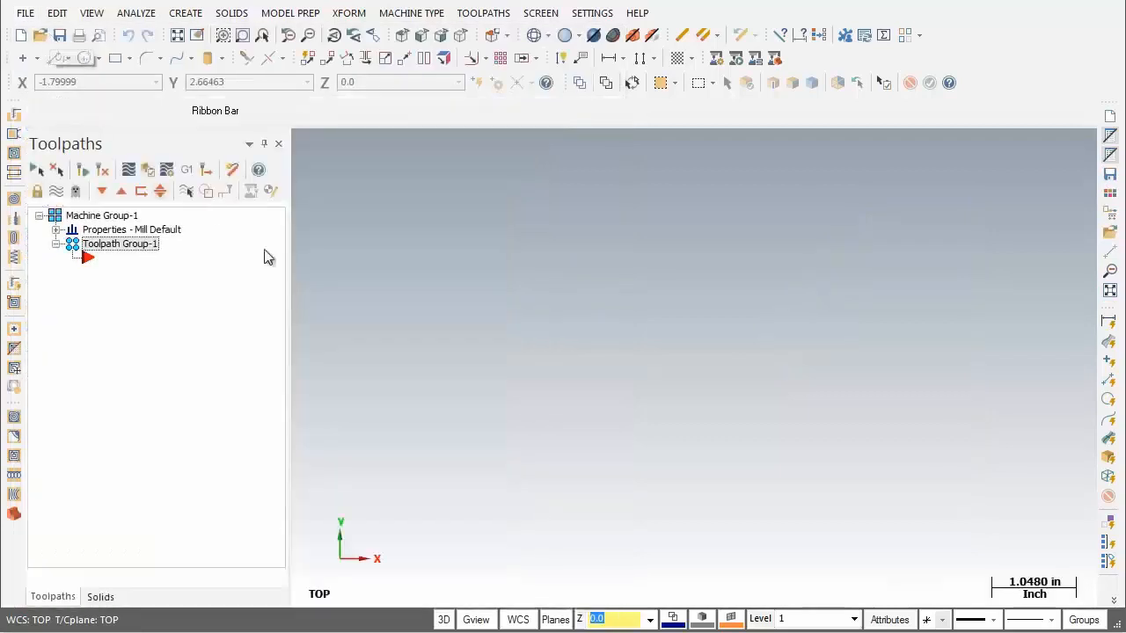
{"action": "left_click", "coordinate": [592, 13]}
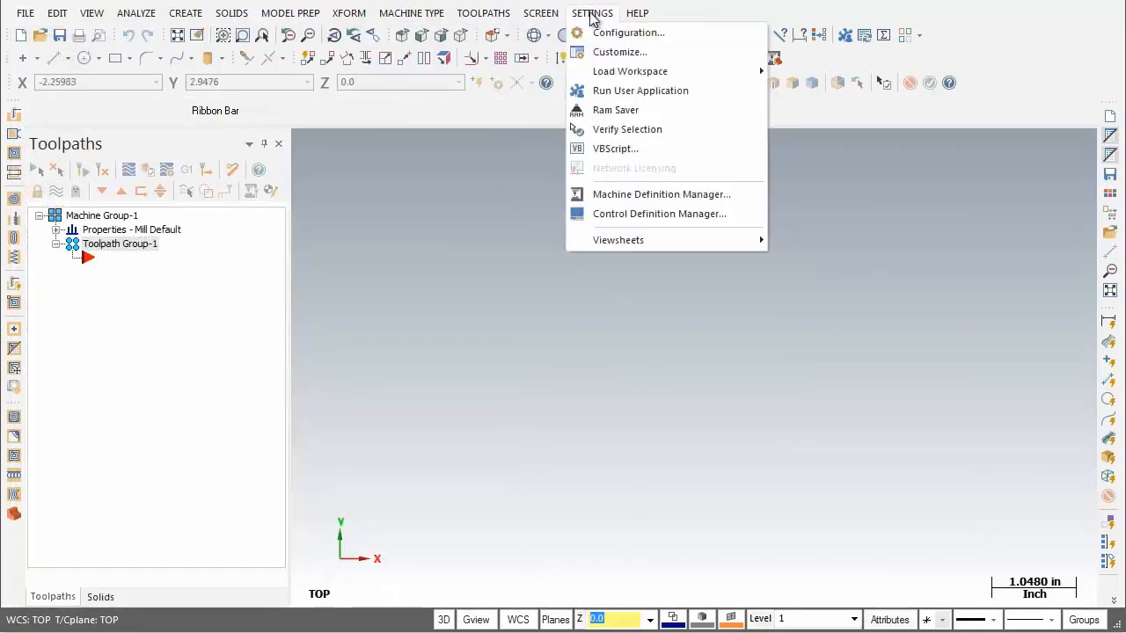
{"action": "mouse_move", "coordinate": [603, 78]}
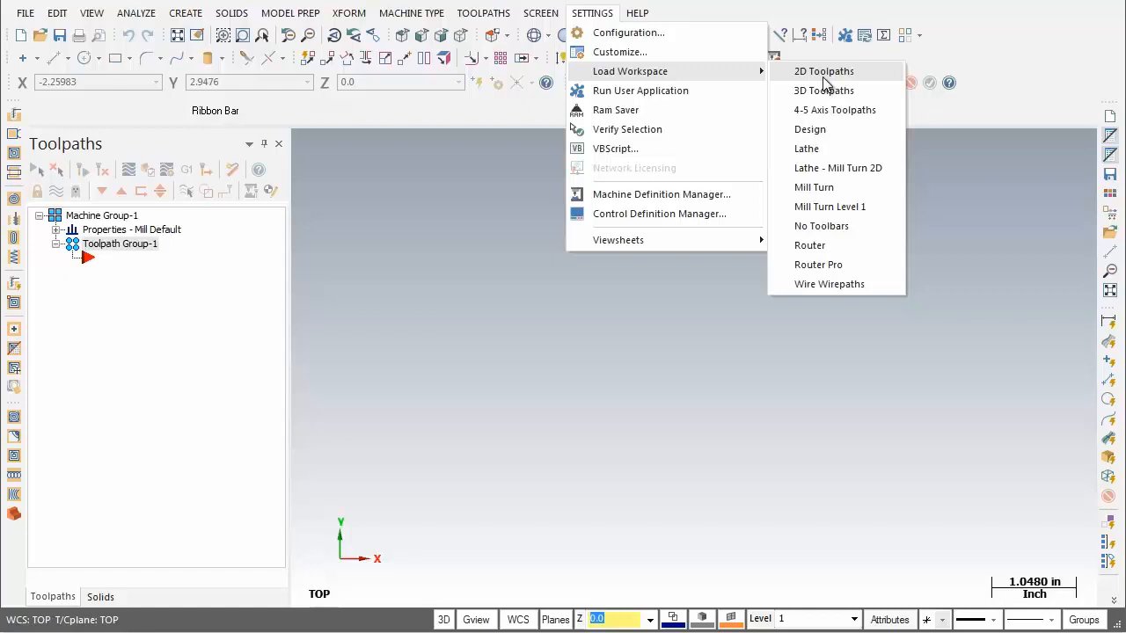
{"action": "left_click", "coordinate": [518, 295]}
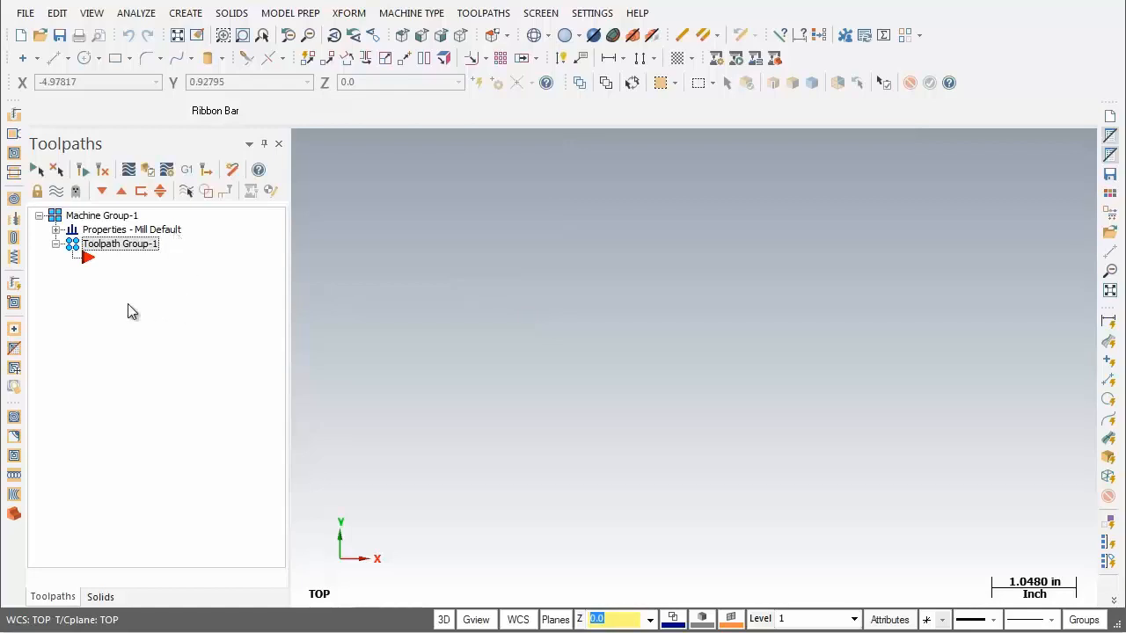
- Replace the machine group's machine definition with GENERIC HAAS 4X MILL and accept the machine group properties
{"action": "left_click", "coordinate": [55, 230]}
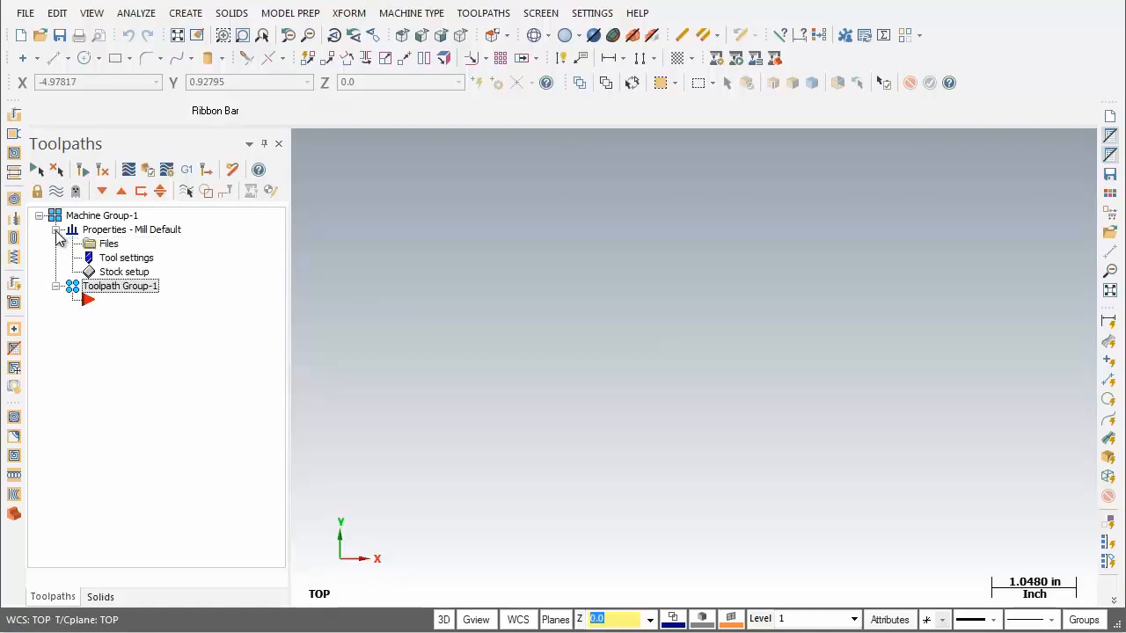
{"action": "double_click", "coordinate": [106, 246]}
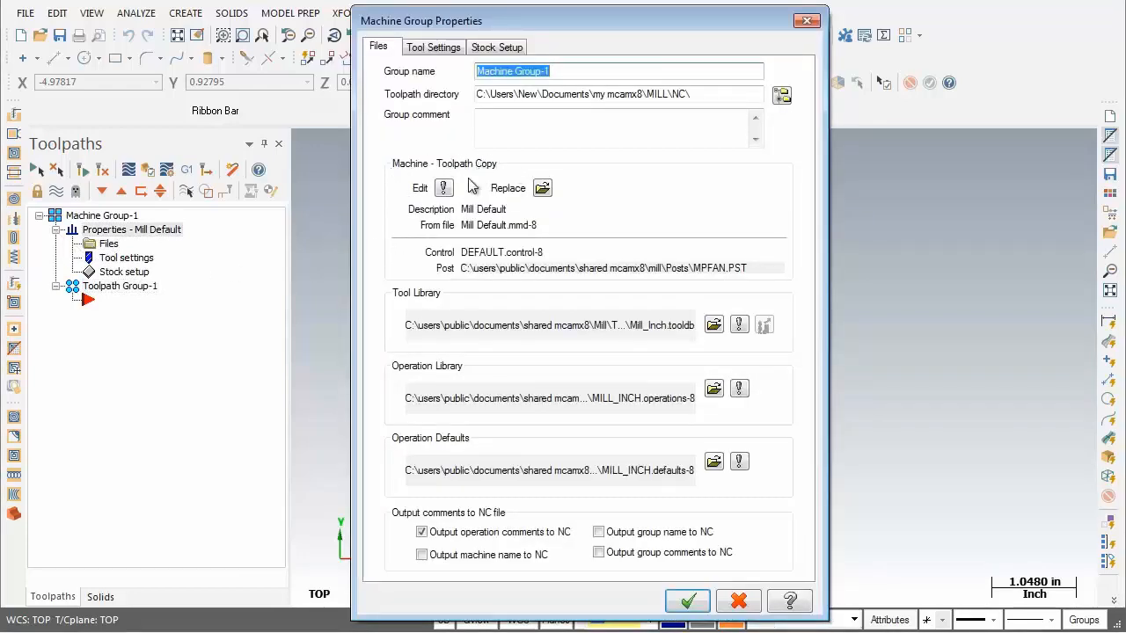
{"action": "left_click", "coordinate": [545, 190]}
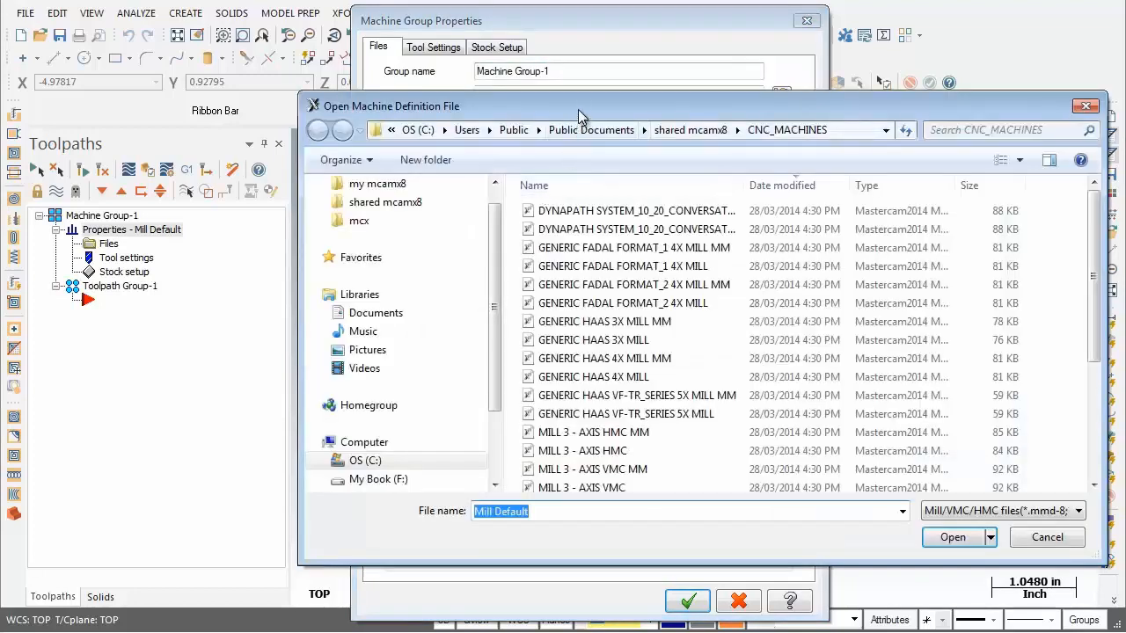
{"action": "left_click_drag", "start_coordinate": [578, 109], "coordinate": [481, 74]}
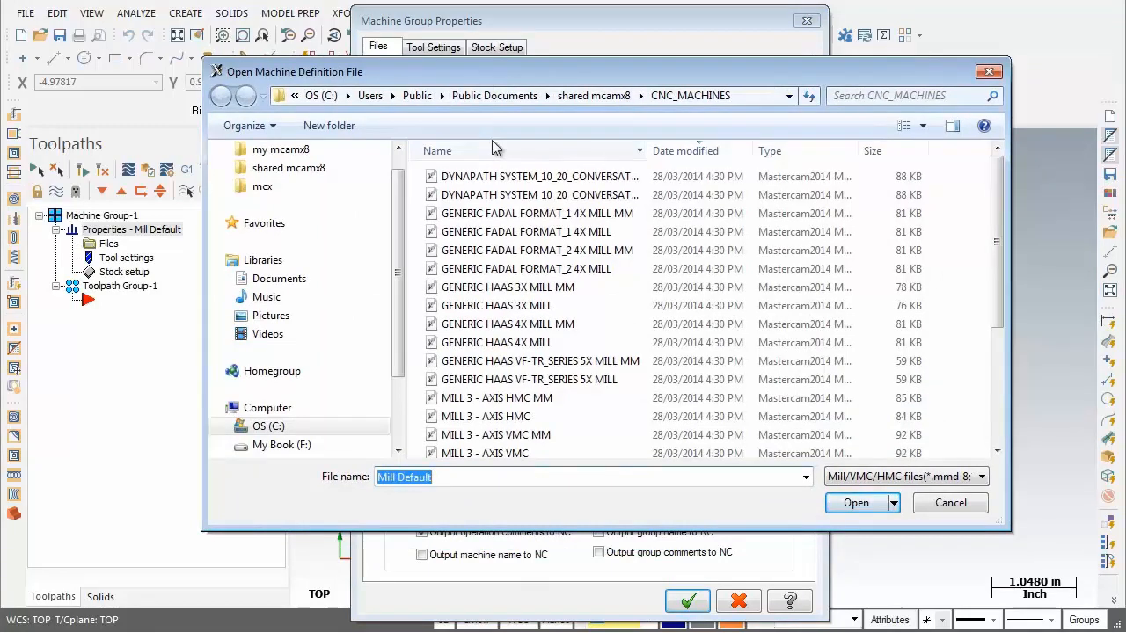
{"action": "left_click", "coordinate": [534, 344]}
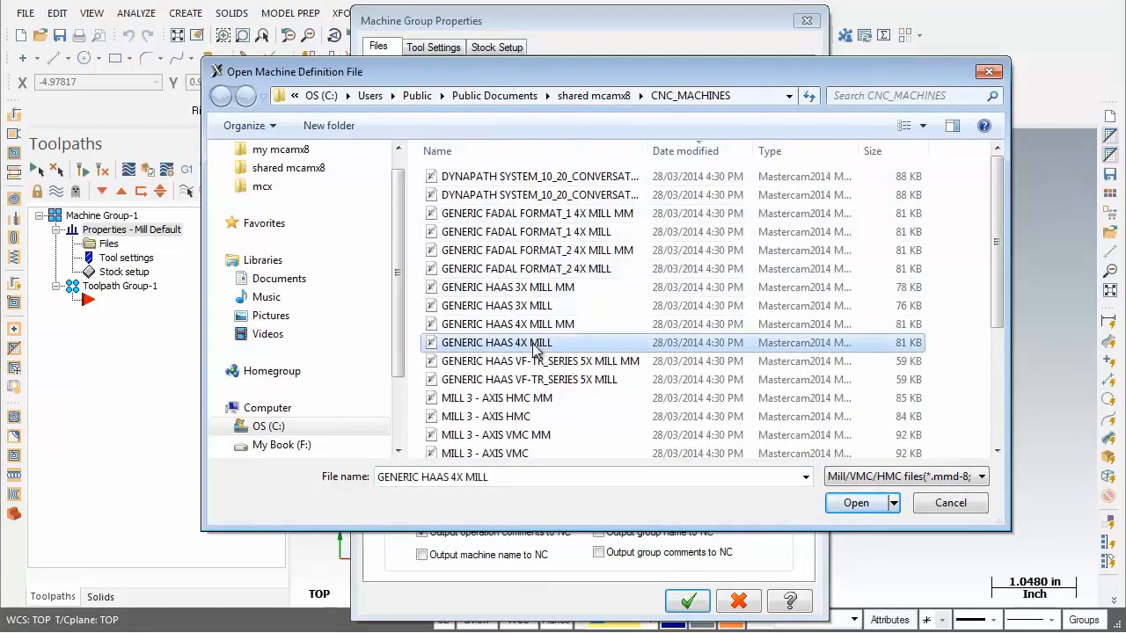
{"action": "left_click", "coordinate": [870, 505]}
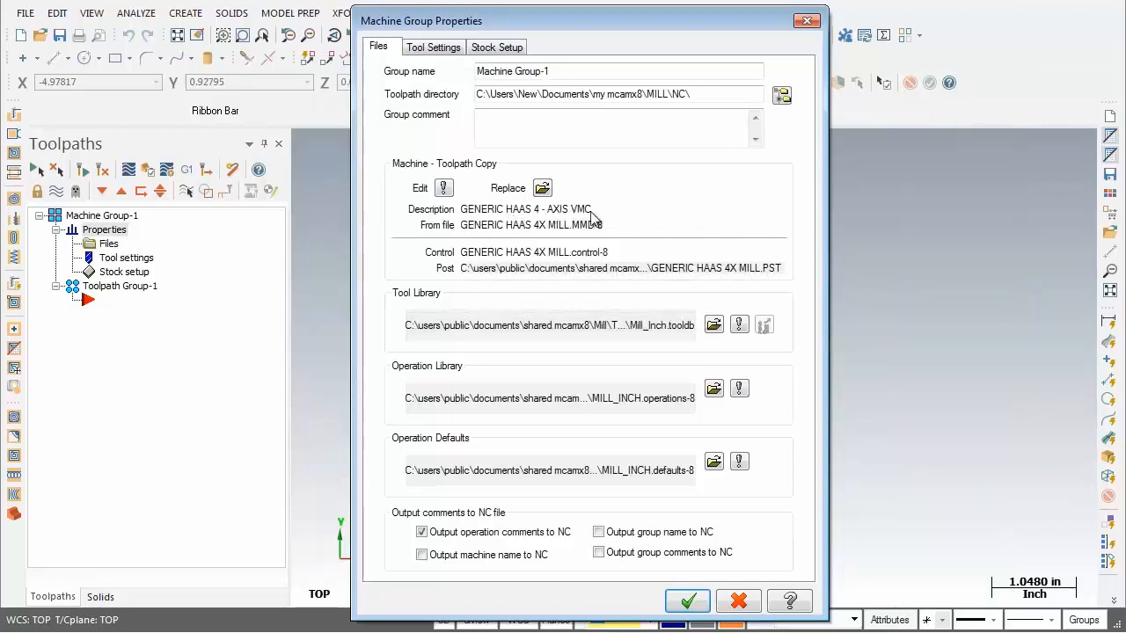
{"action": "left_click", "coordinate": [690, 601]}
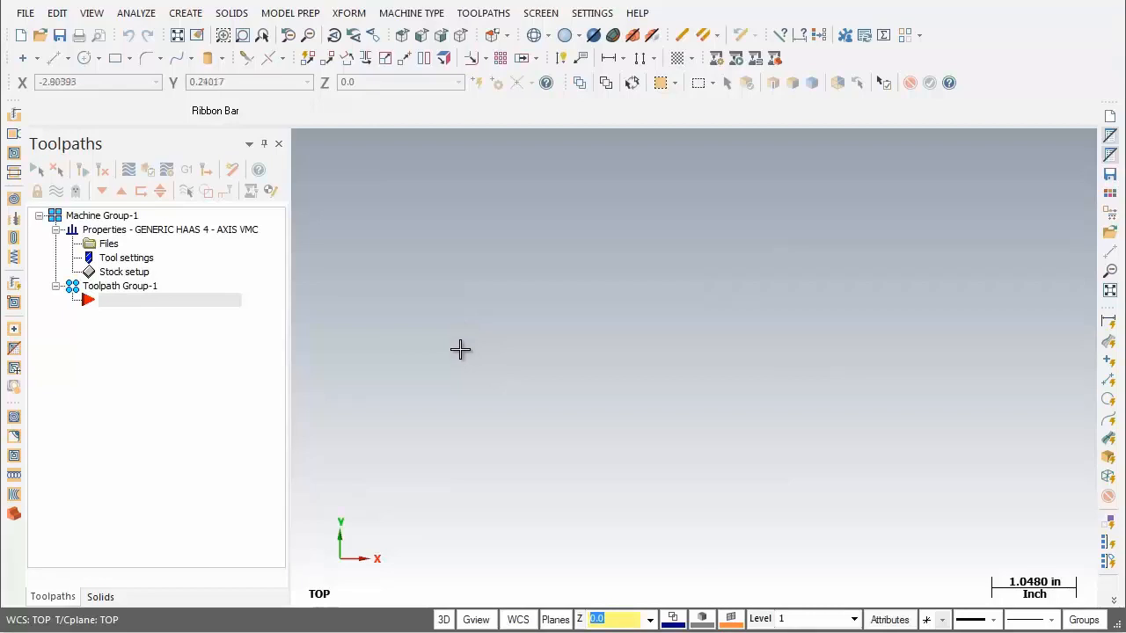
- In the system configuration's screen grid settings, enable the visible grid and set its size to 1.0
{"action": "left_click", "coordinate": [588, 14]}
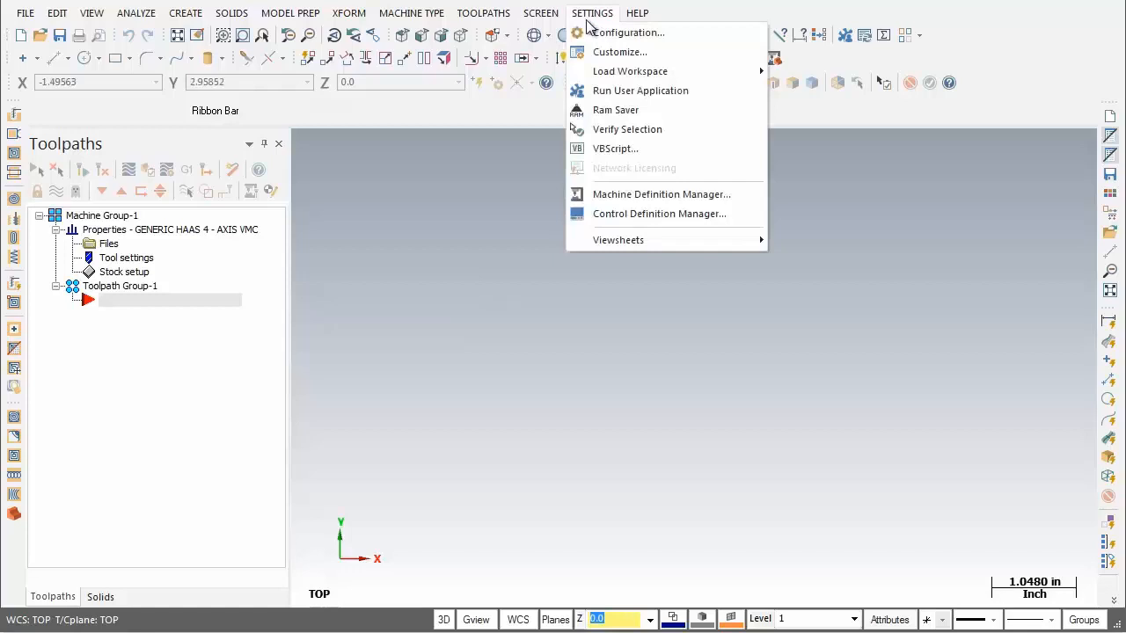
{"action": "left_click", "coordinate": [688, 40]}
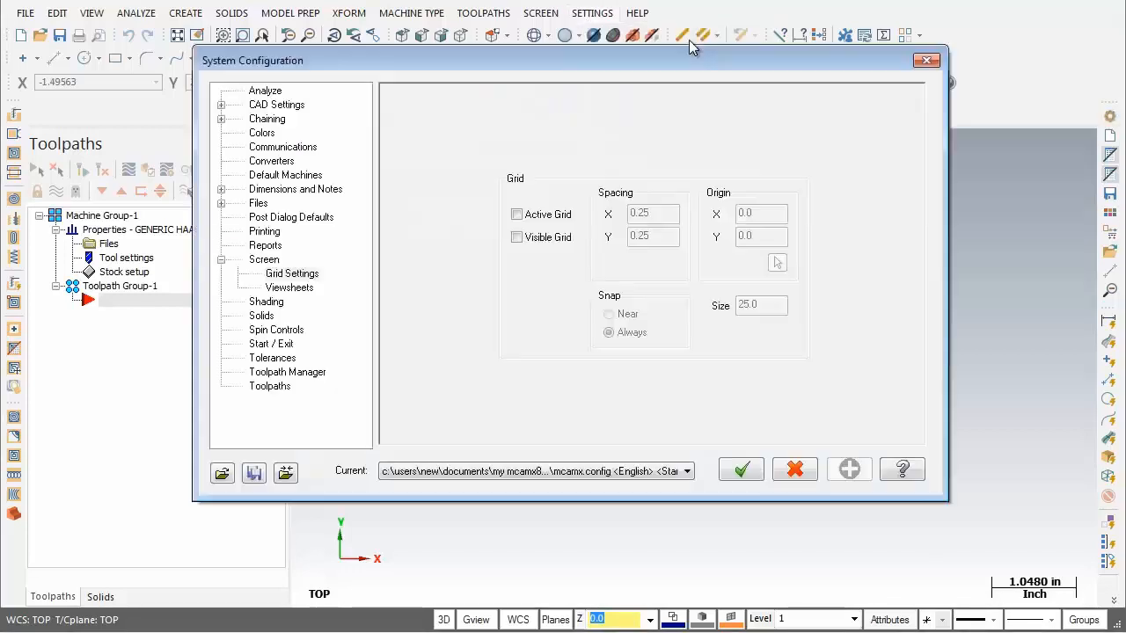
{"action": "left_click", "coordinate": [263, 261]}
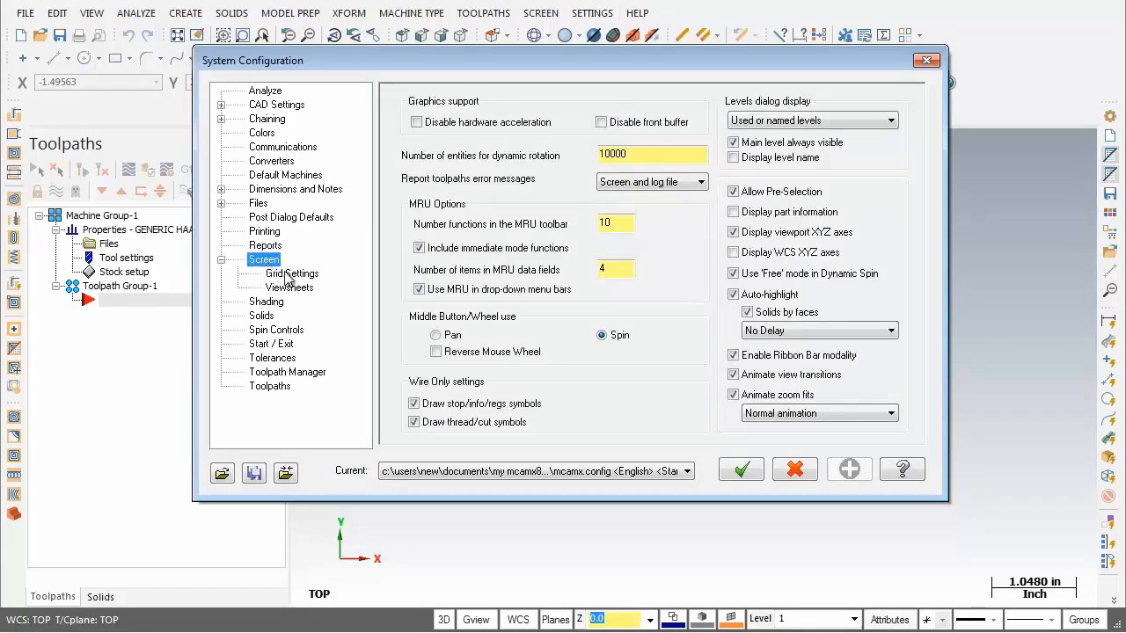
{"action": "left_click", "coordinate": [290, 274]}
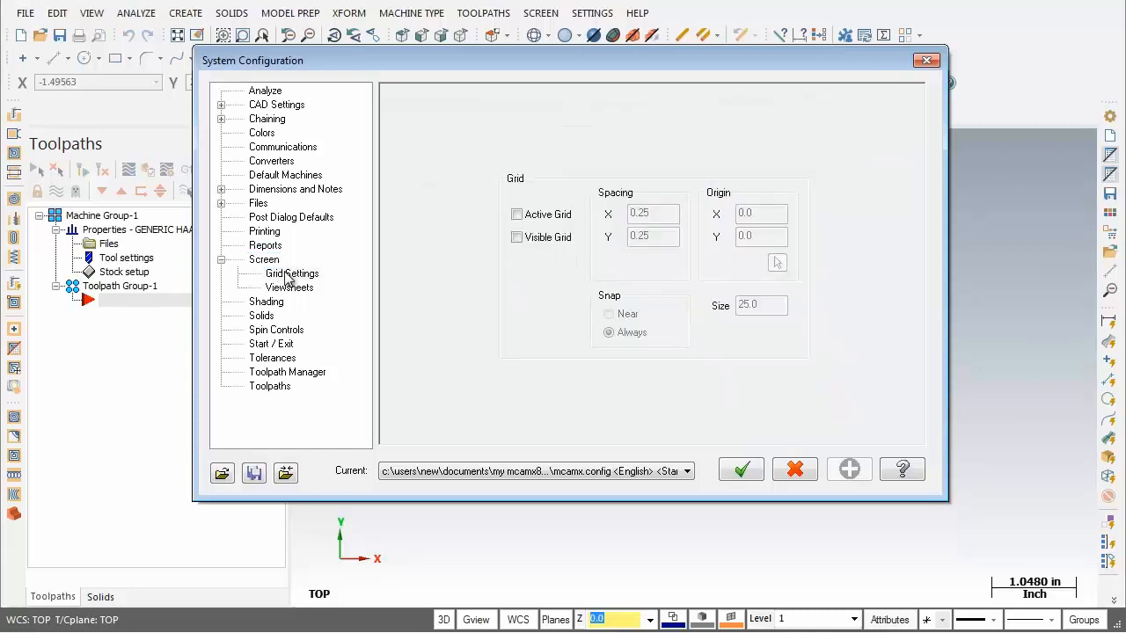
{"action": "left_click", "coordinate": [517, 238]}
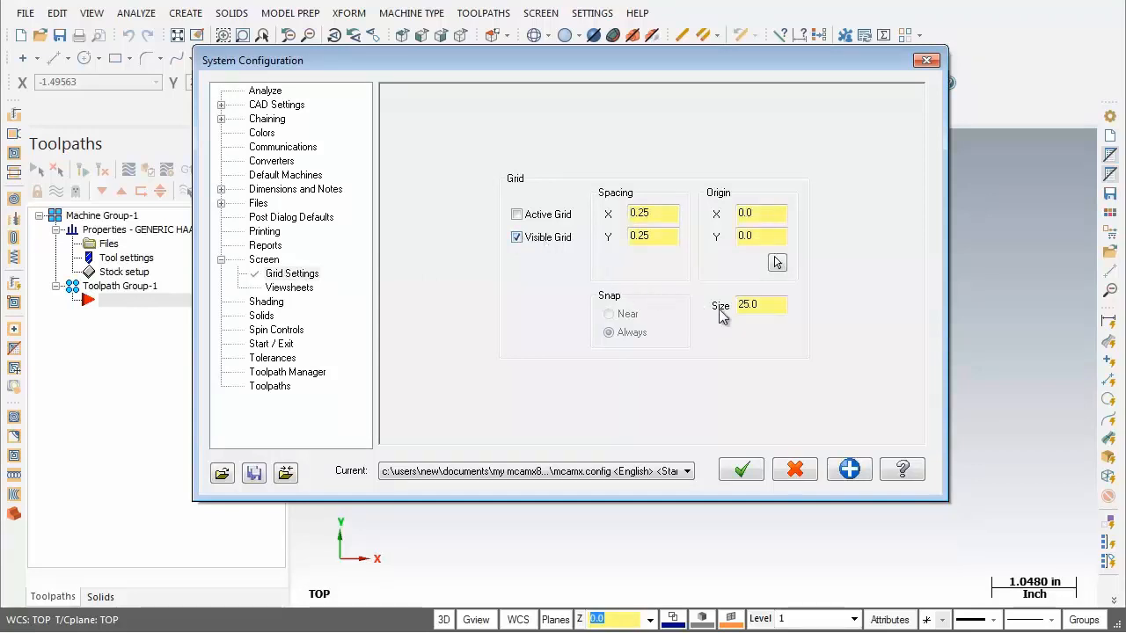
{"action": "double_click", "coordinate": [769, 304]}
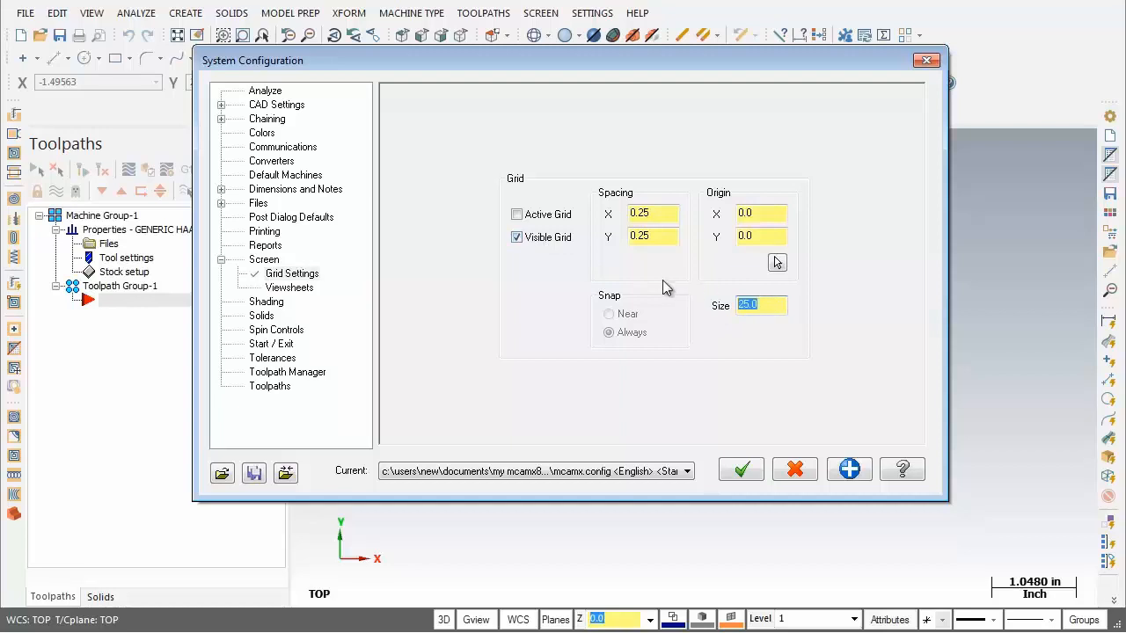
{"action": "type", "text": "1.0"}
{"action": "key", "text": "shift+Home"}
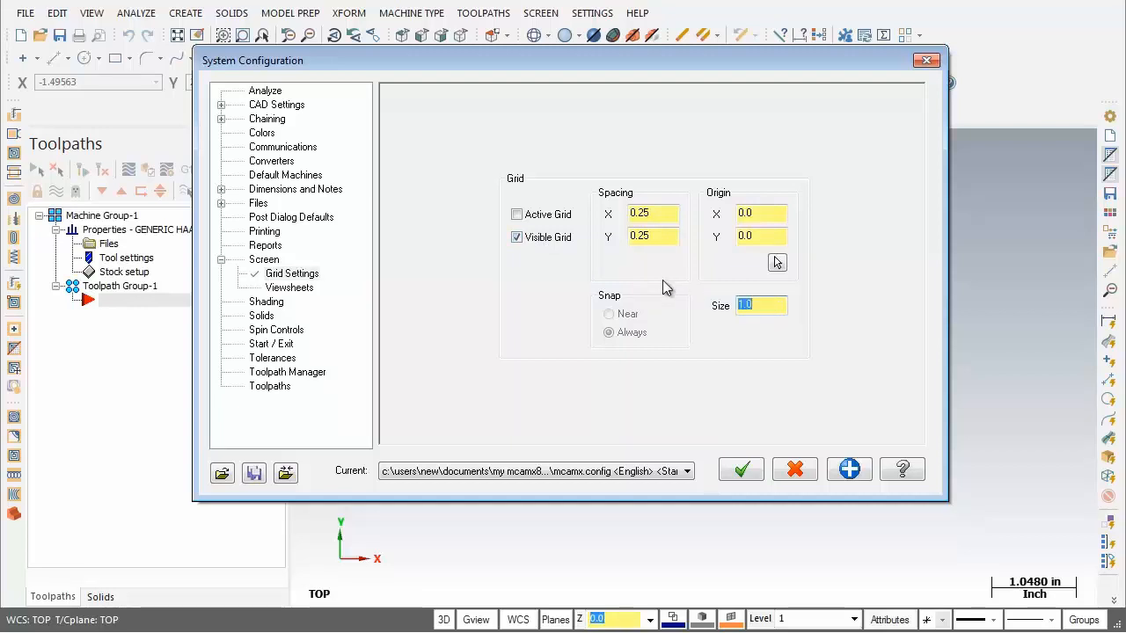
- Save the grid settings to the mcamx.config configuration file and accept the system configuration
{"action": "left_click", "coordinate": [849, 470]}
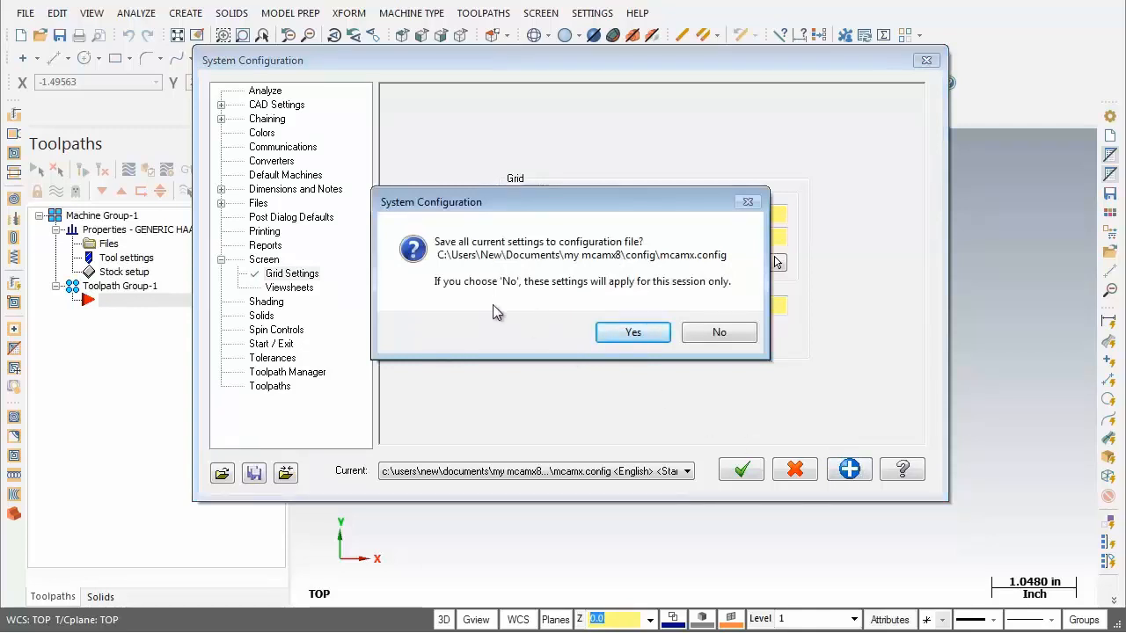
{"action": "left_click", "coordinate": [629, 334]}
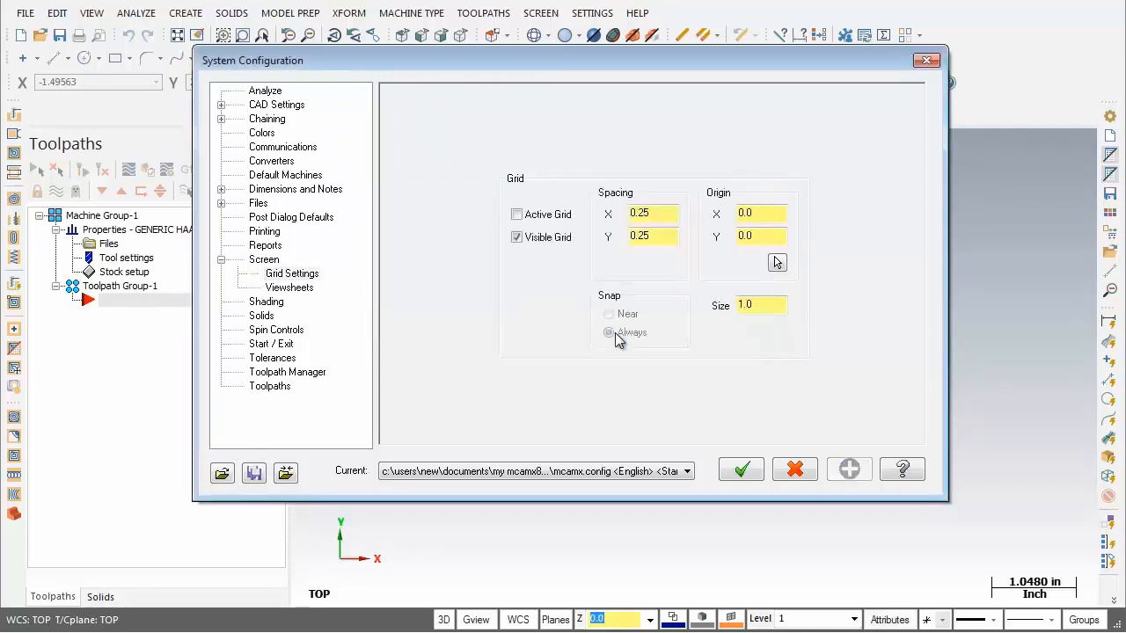
{"action": "left_click", "coordinate": [741, 473]}
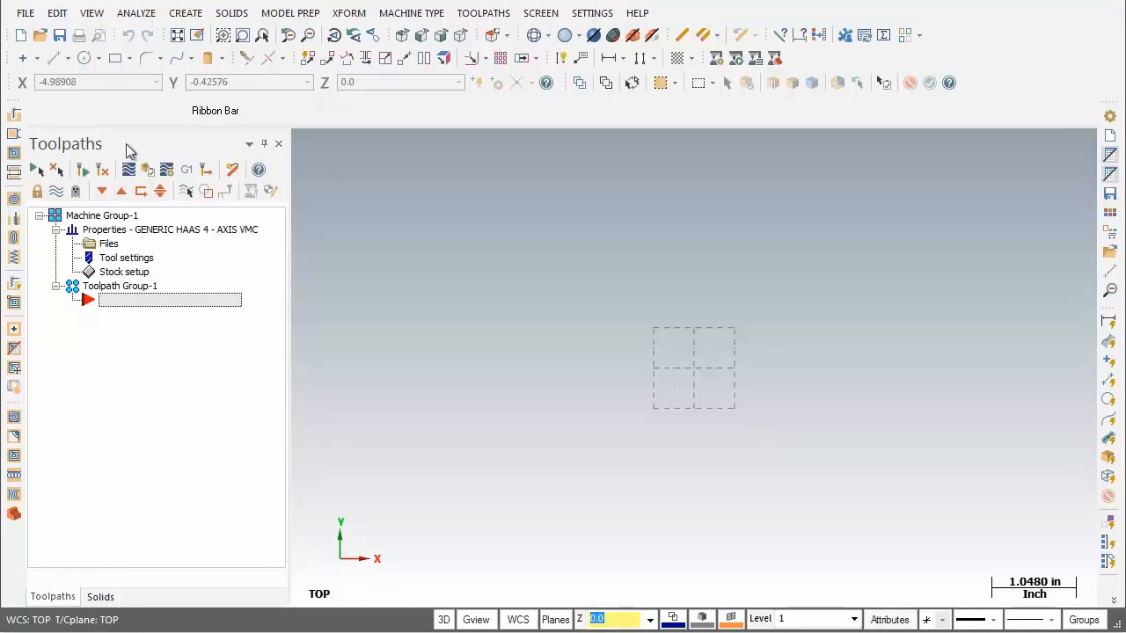
- Hide the Toolpaths Manager and the Solids Manager, showing the Toolpaths Manager once more before hiding it again
{"action": "left_click", "coordinate": [92, 13]}
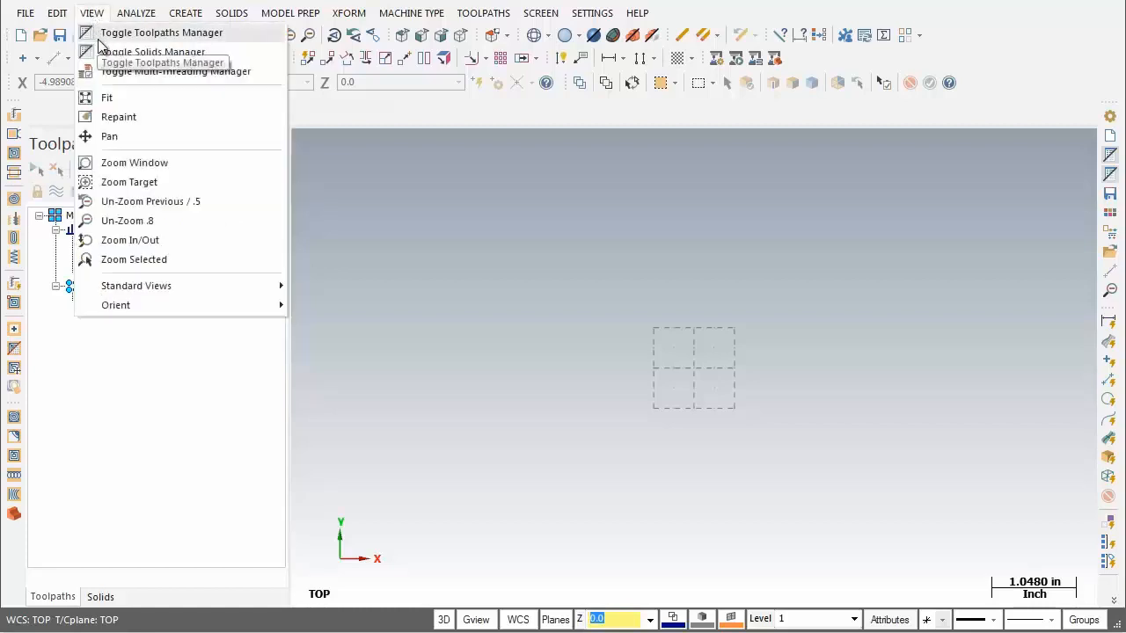
{"action": "left_click", "coordinate": [101, 36]}
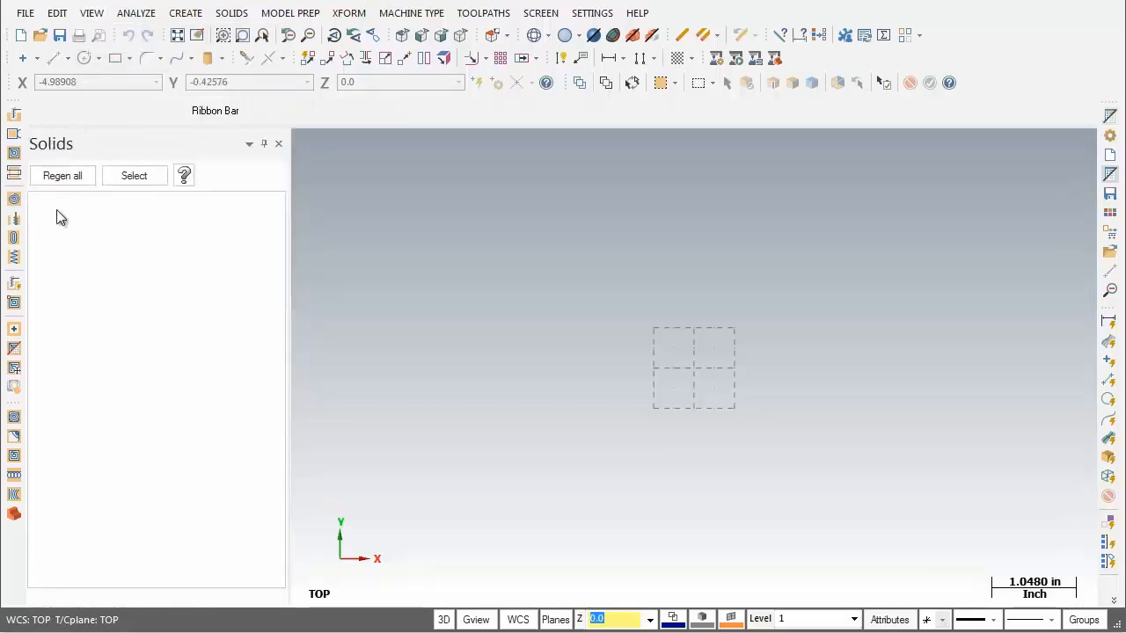
{"action": "left_click", "coordinate": [93, 15]}
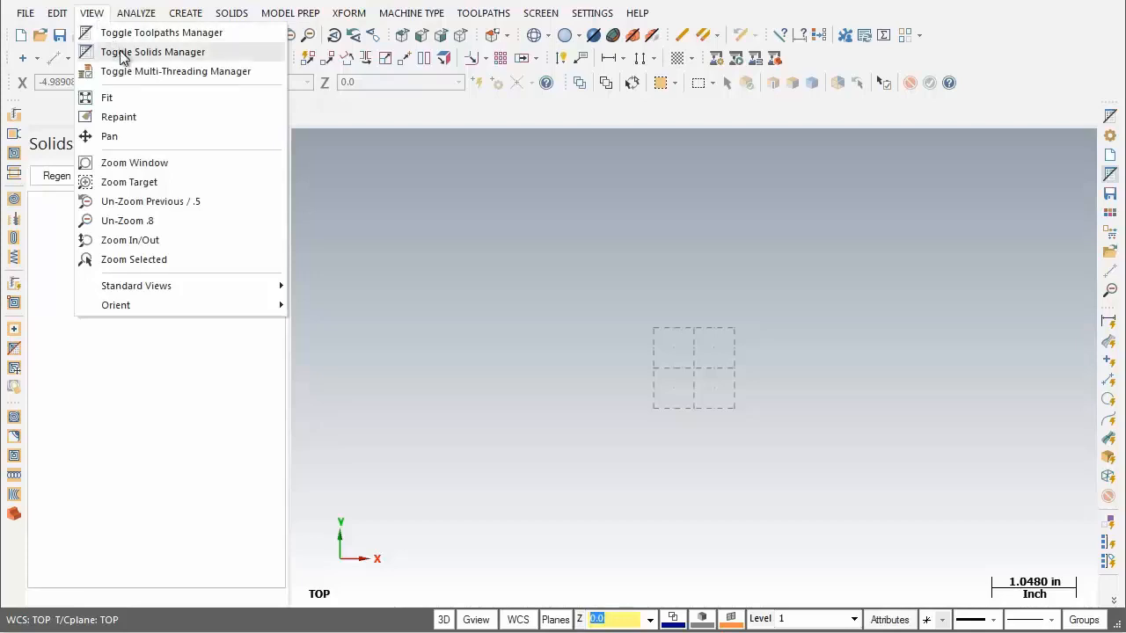
{"action": "left_click", "coordinate": [207, 54]}
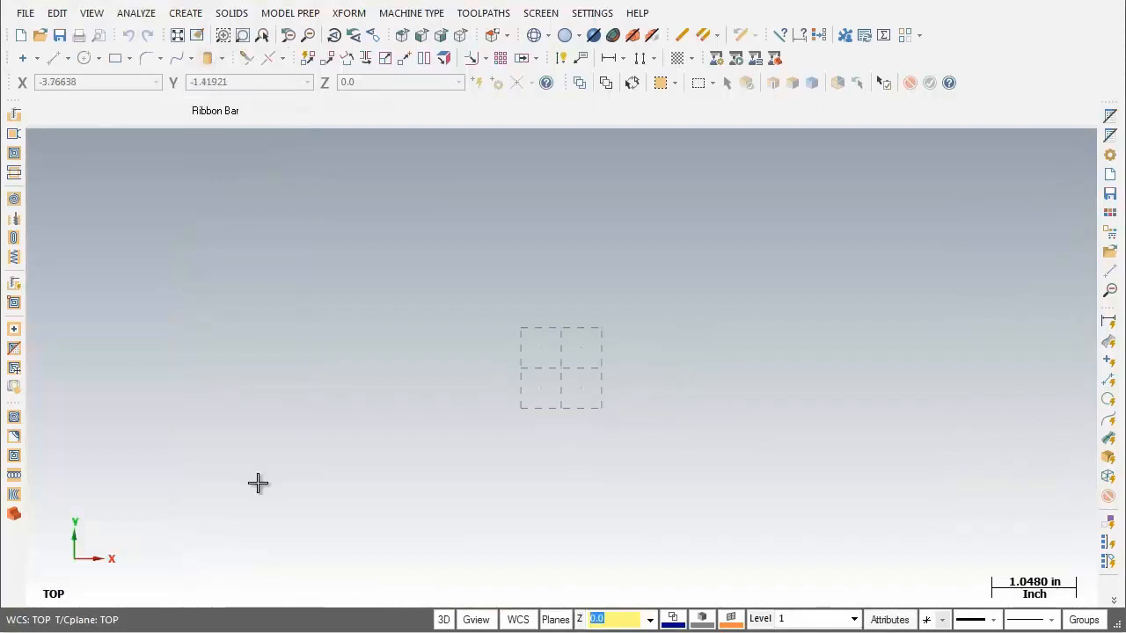
{"action": "key", "text": "alt+o"}
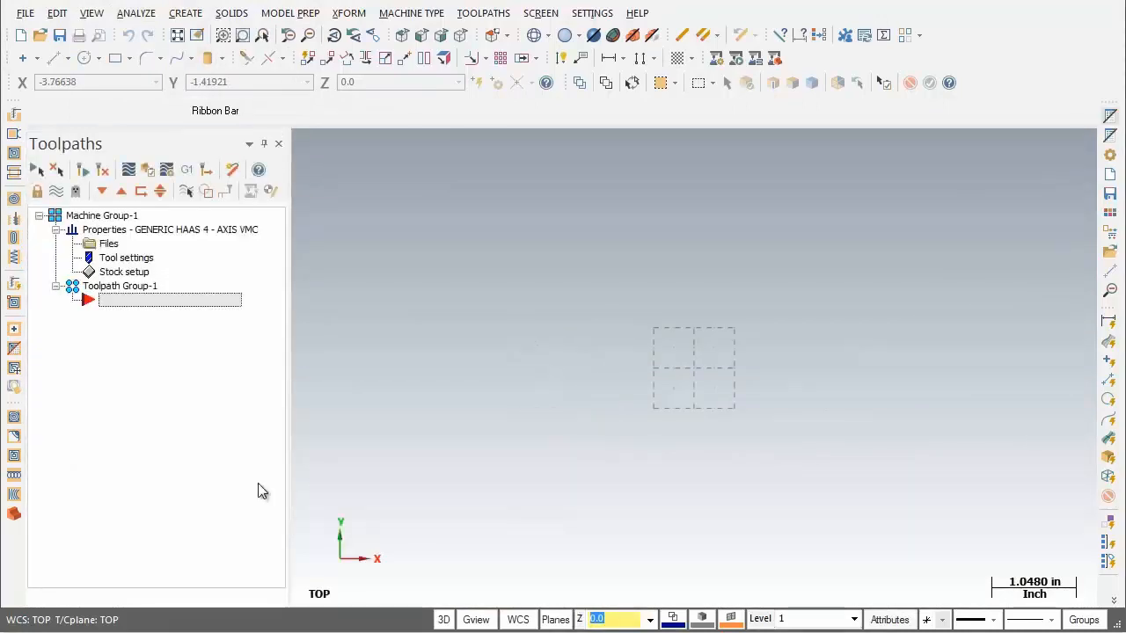
{"action": "key", "text": "alt+o"}
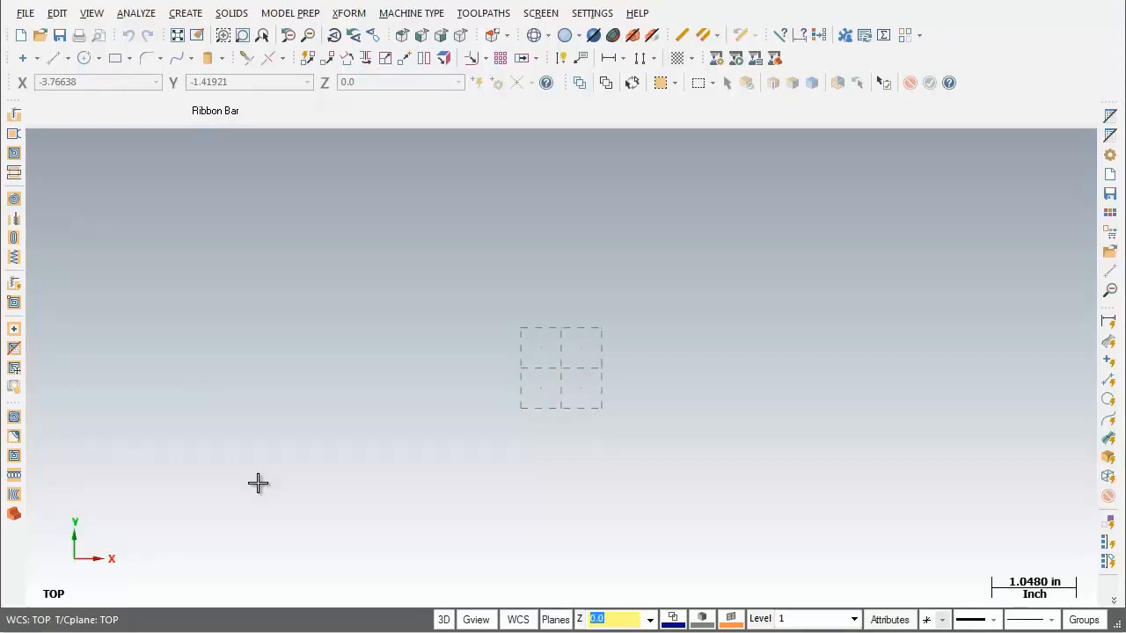
- Start creating a line defined by its two endpoints
{"action": "left_click", "coordinate": [185, 14]}
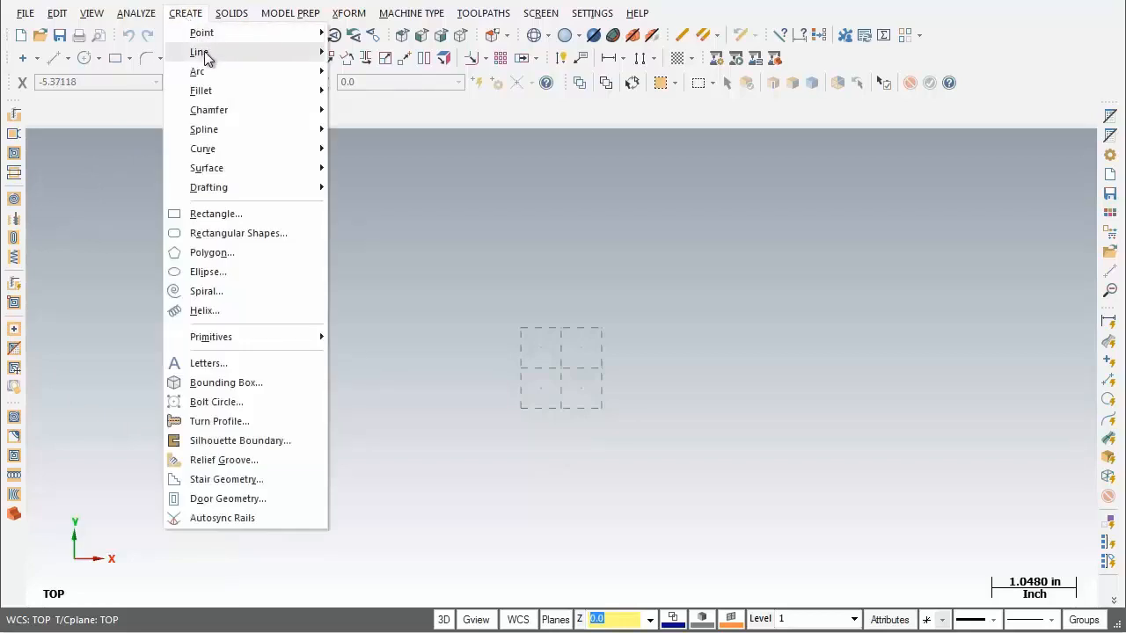
{"action": "mouse_move", "coordinate": [204, 54]}
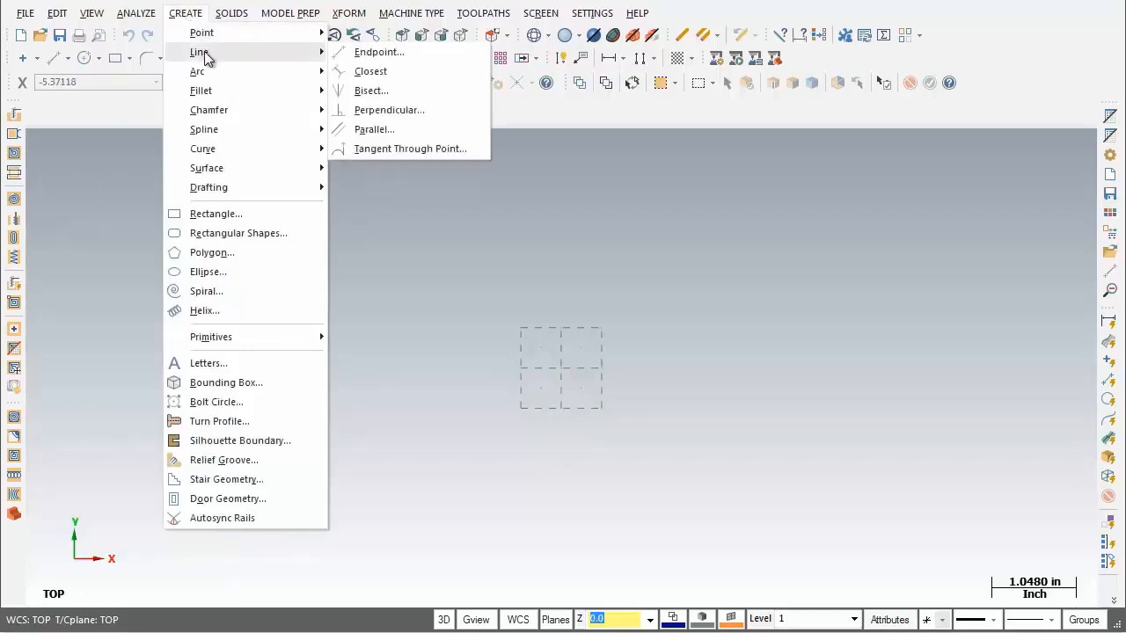
{"action": "left_click", "coordinate": [395, 59]}
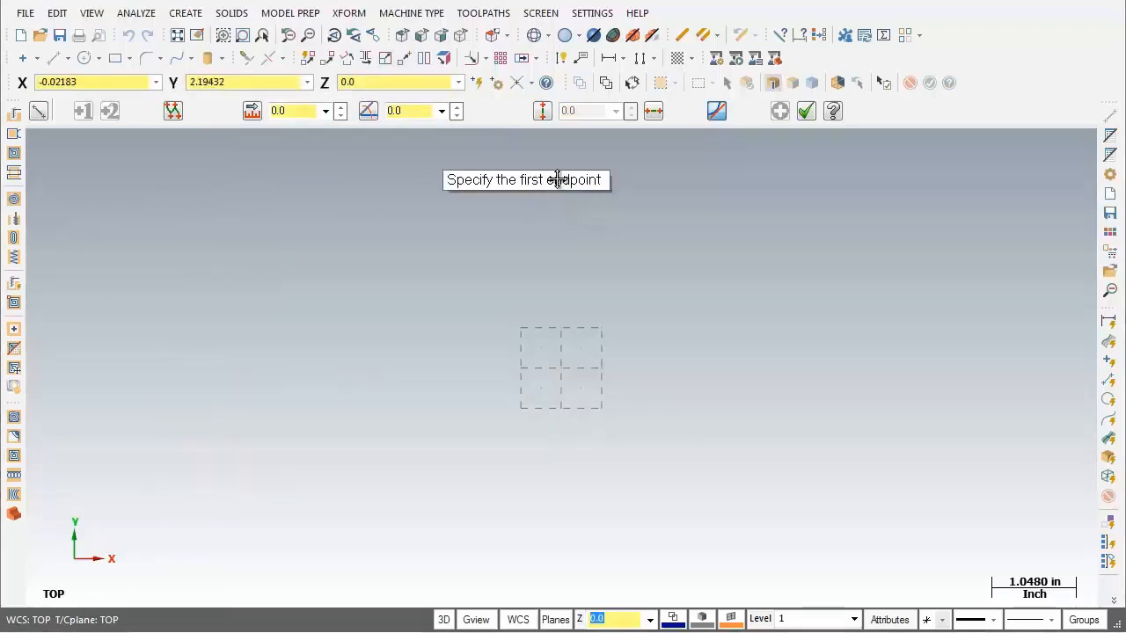
- Switch the endpoint prompt to the small font and back to the large font
{"action": "right_click", "coordinate": [558, 179]}
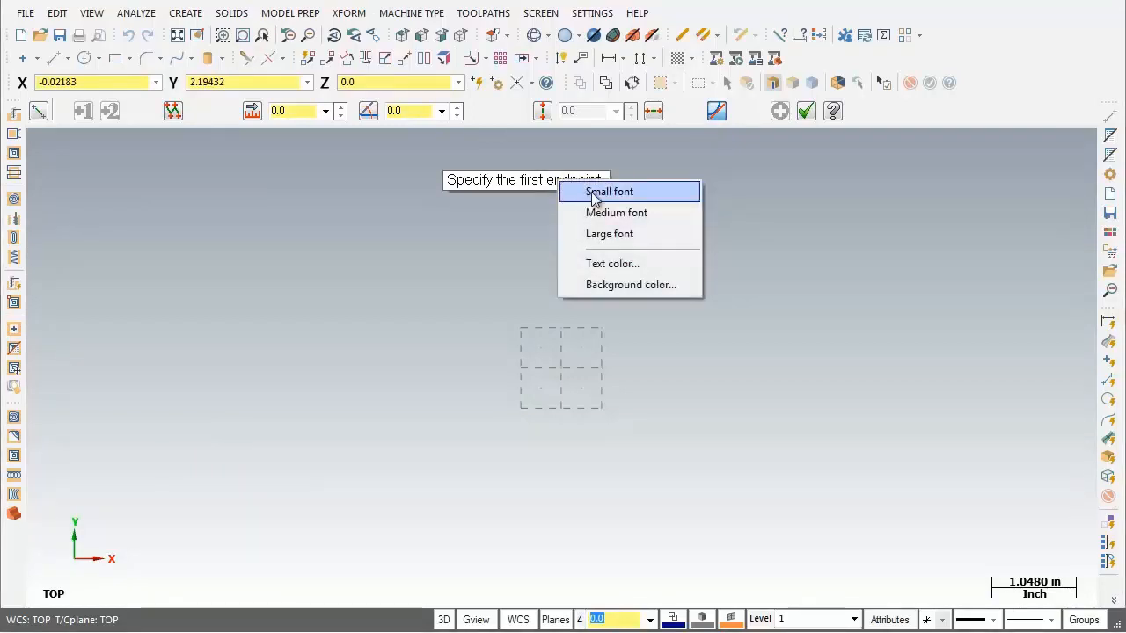
{"action": "left_click", "coordinate": [595, 193]}
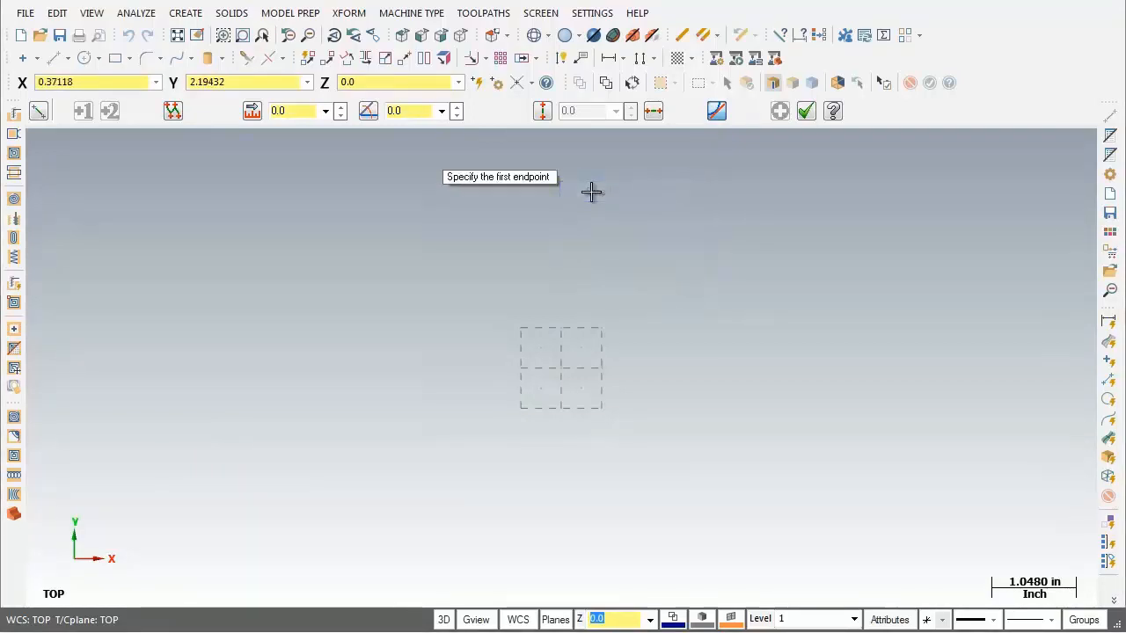
{"action": "right_click", "coordinate": [534, 178]}
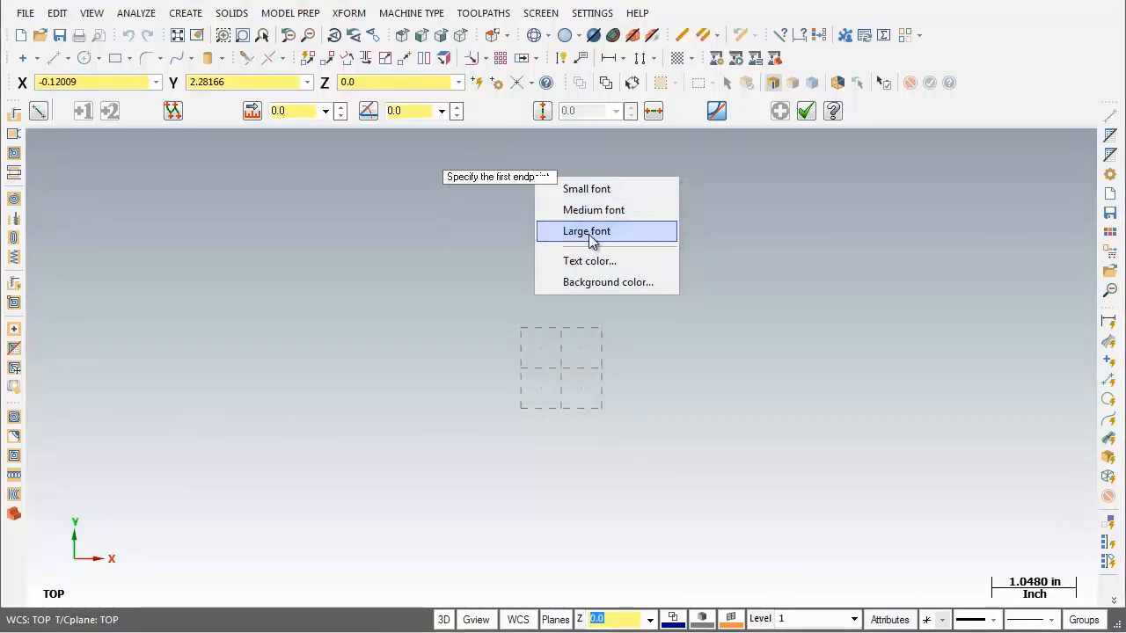
{"action": "left_click", "coordinate": [590, 233]}
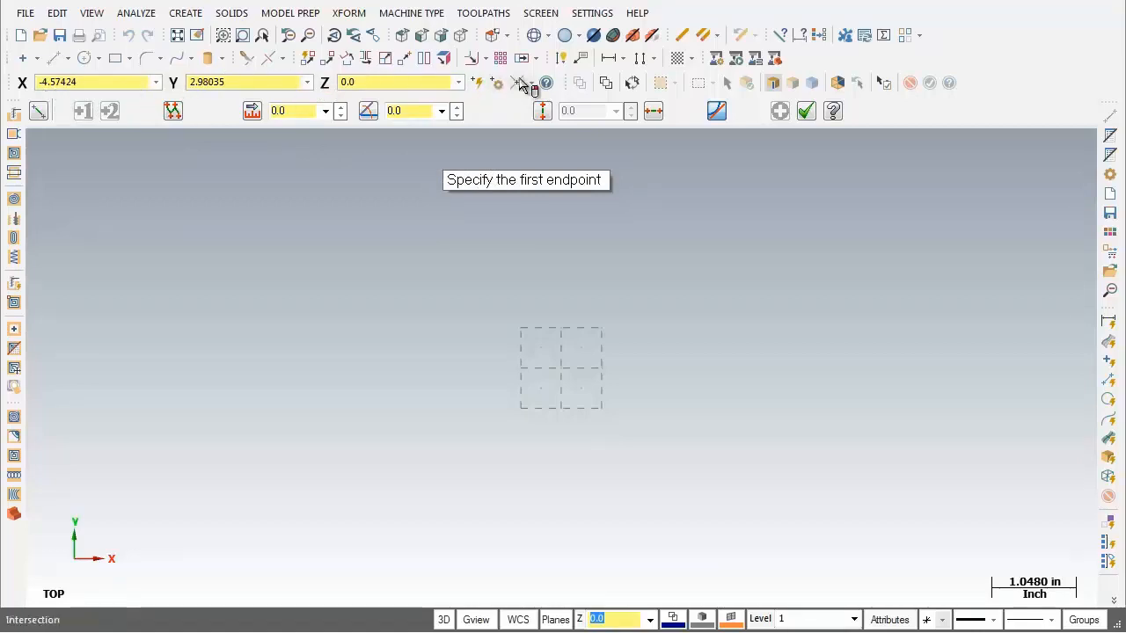
- Place the line's first endpoint at the origin, X 0, Y 0
{"action": "left_click", "coordinate": [80, 82]}
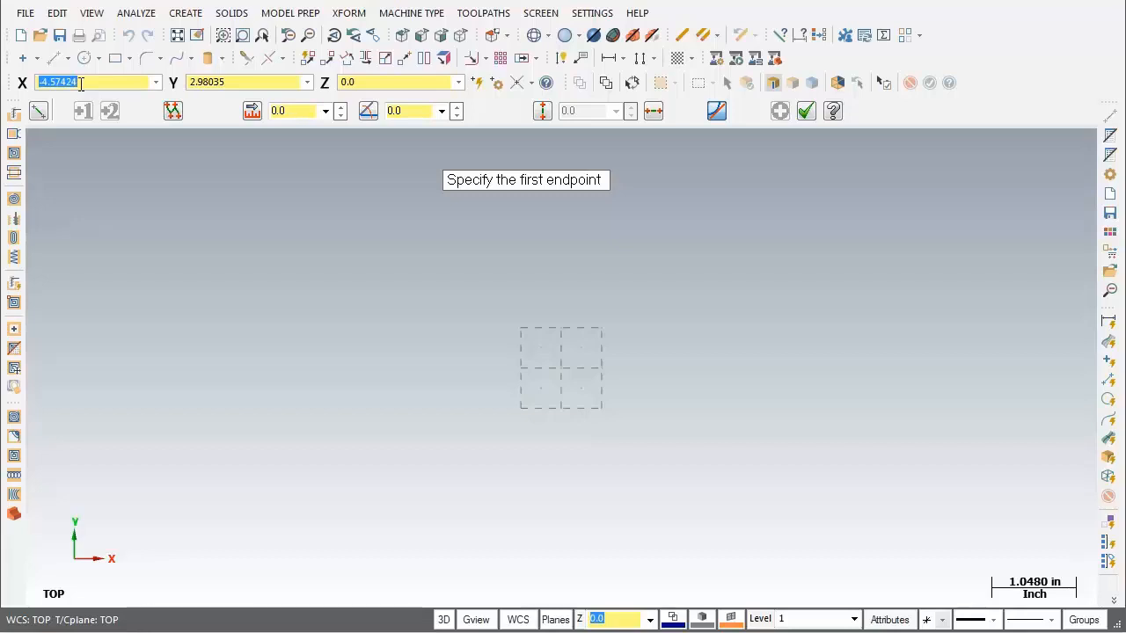
{"action": "type", "text": "0"}
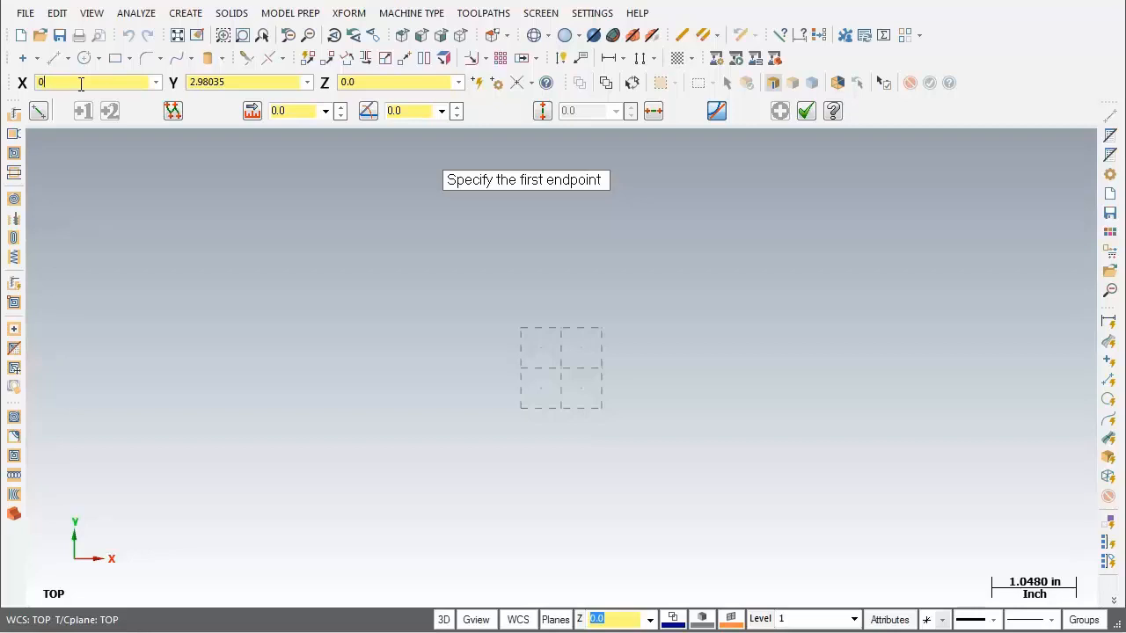
{"action": "key", "text": "Tab"}
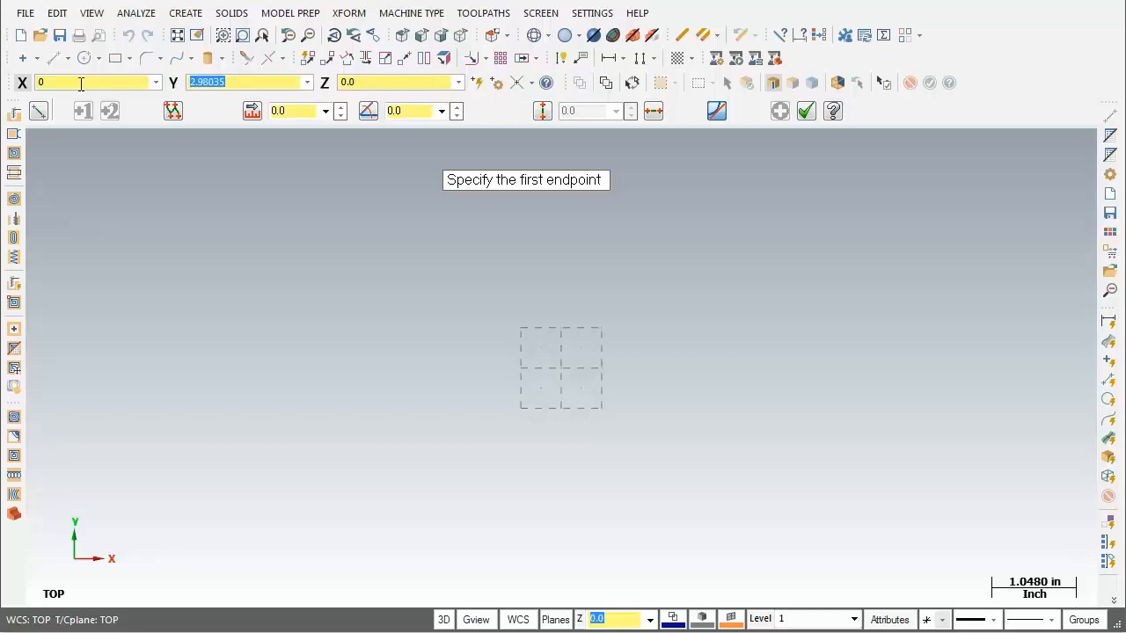
{"action": "type", "text": "0"}
{"action": "key", "text": "Tab"}
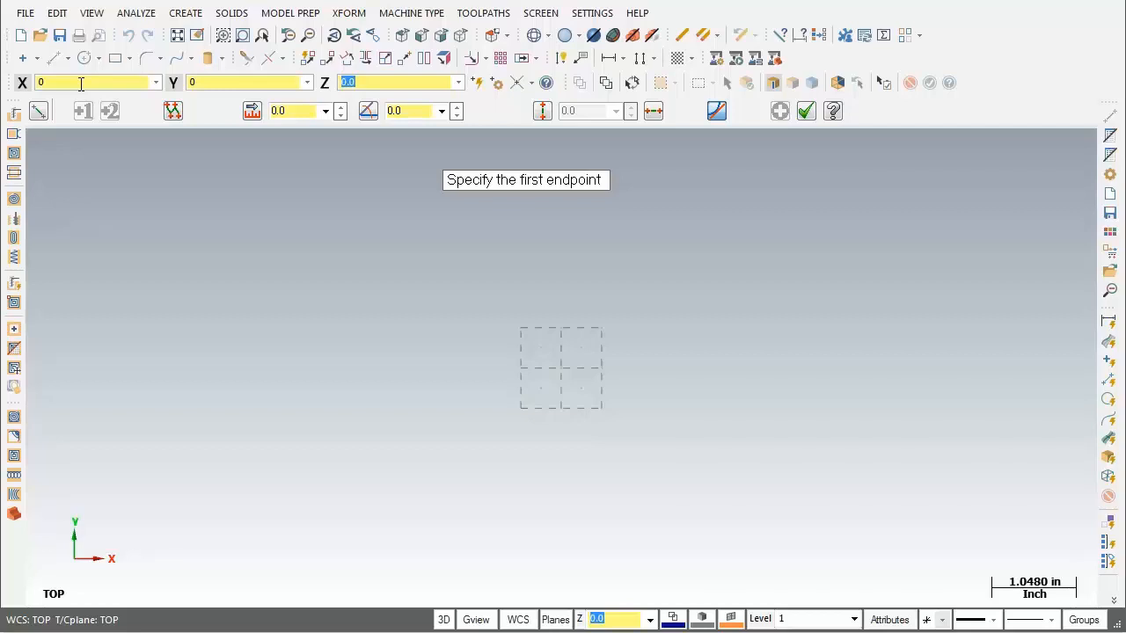
{"action": "key", "text": "Return"}
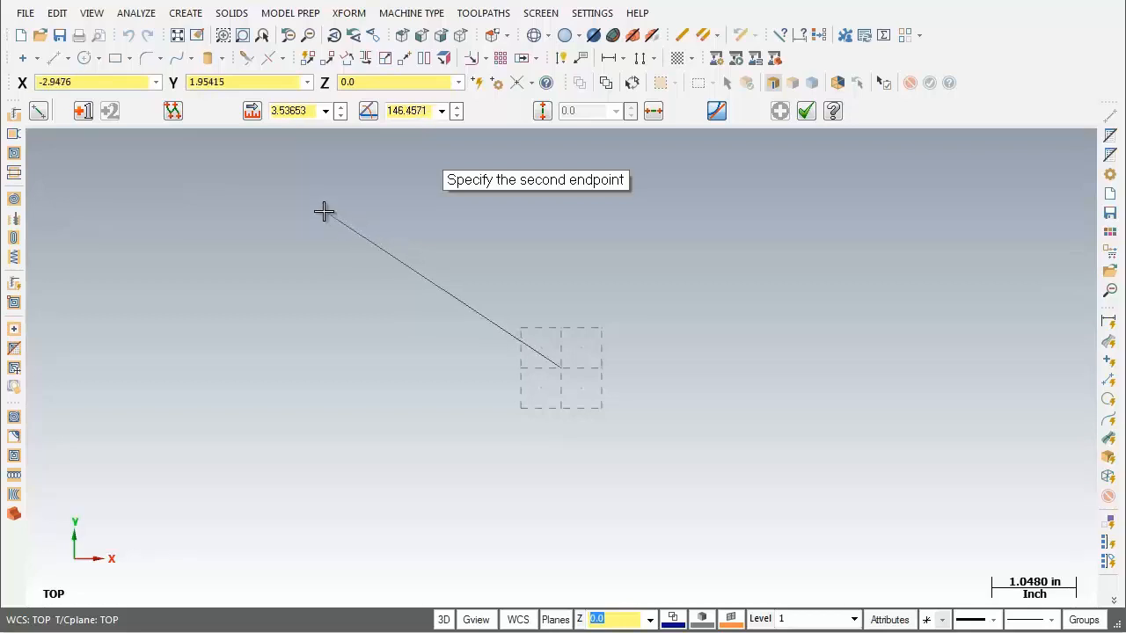
- Place the line's second endpoint at X 0, Y 5 and apply the vertical line
{"action": "left_click", "coordinate": [55, 85]}
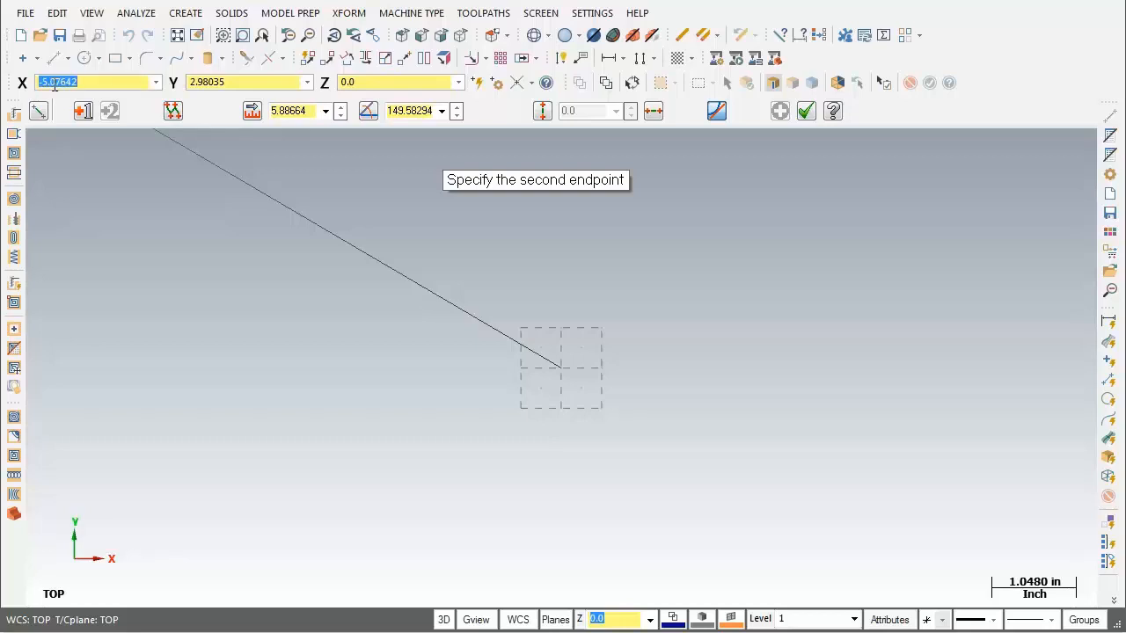
{"action": "type", "text": "0"}
{"action": "key", "text": "Tab"}
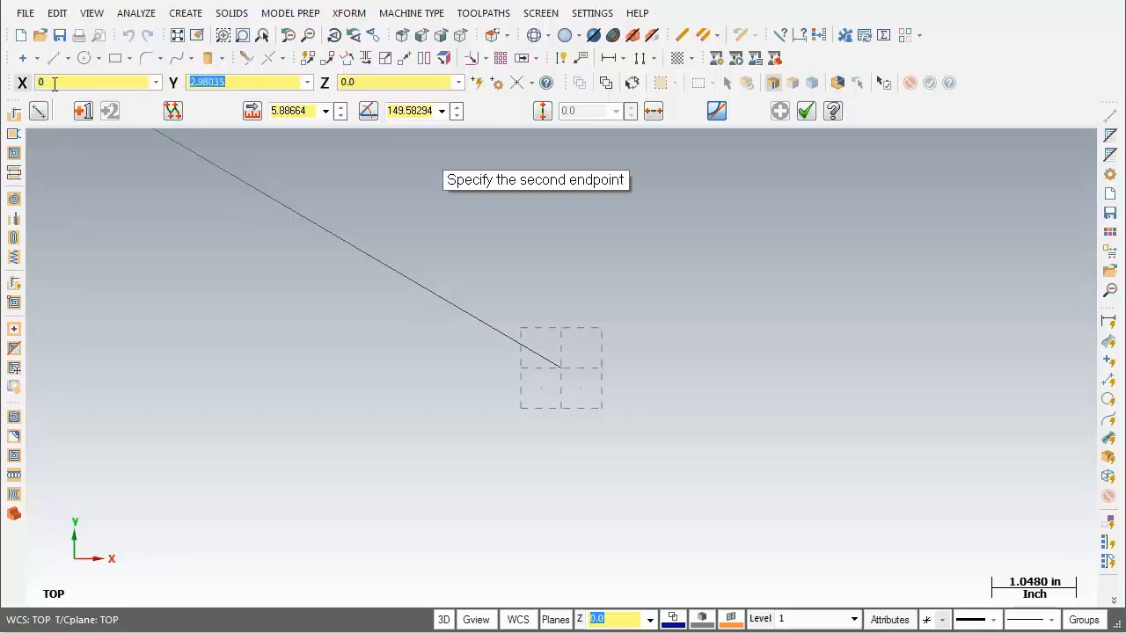
{"action": "type", "text": "5"}
{"action": "key", "text": "Tab"}
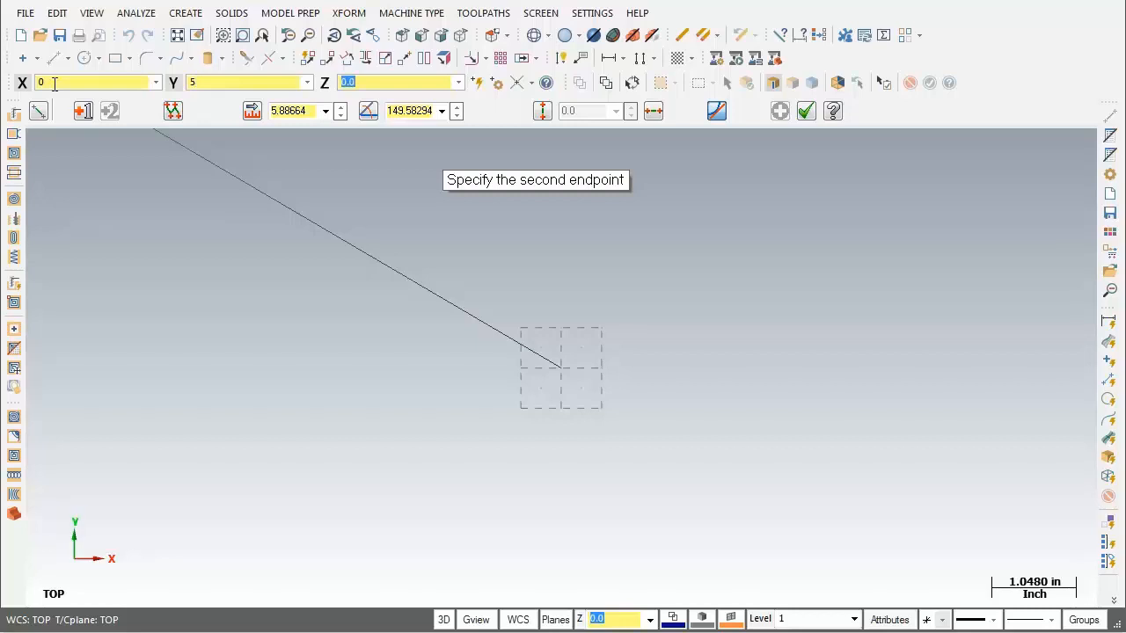
{"action": "key", "text": "Return"}
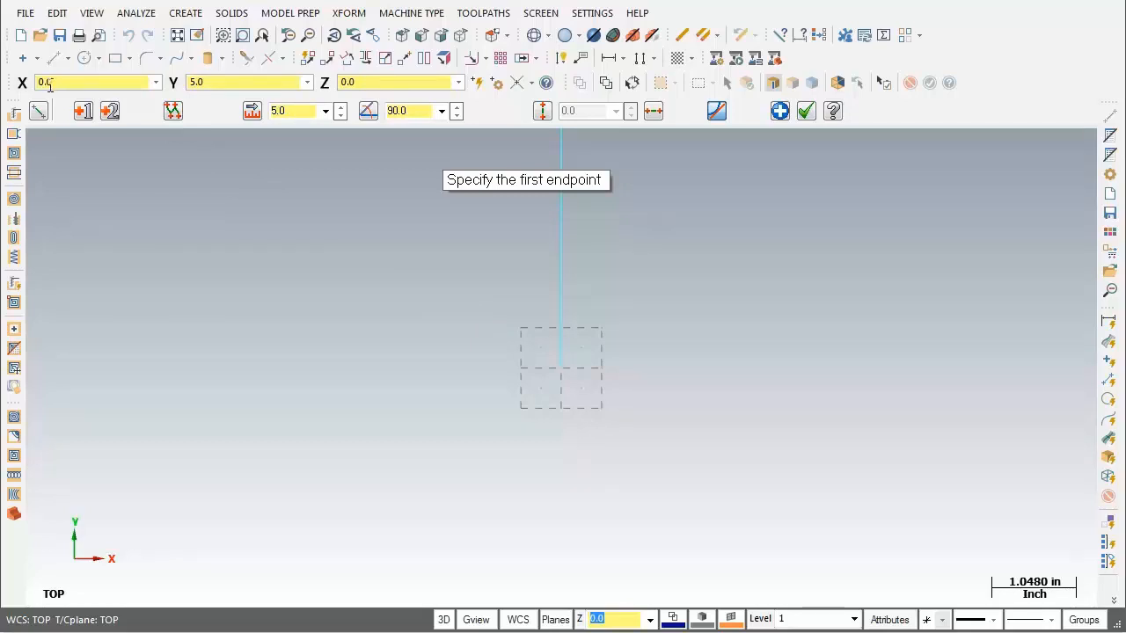
{"action": "left_click", "coordinate": [780, 112]}
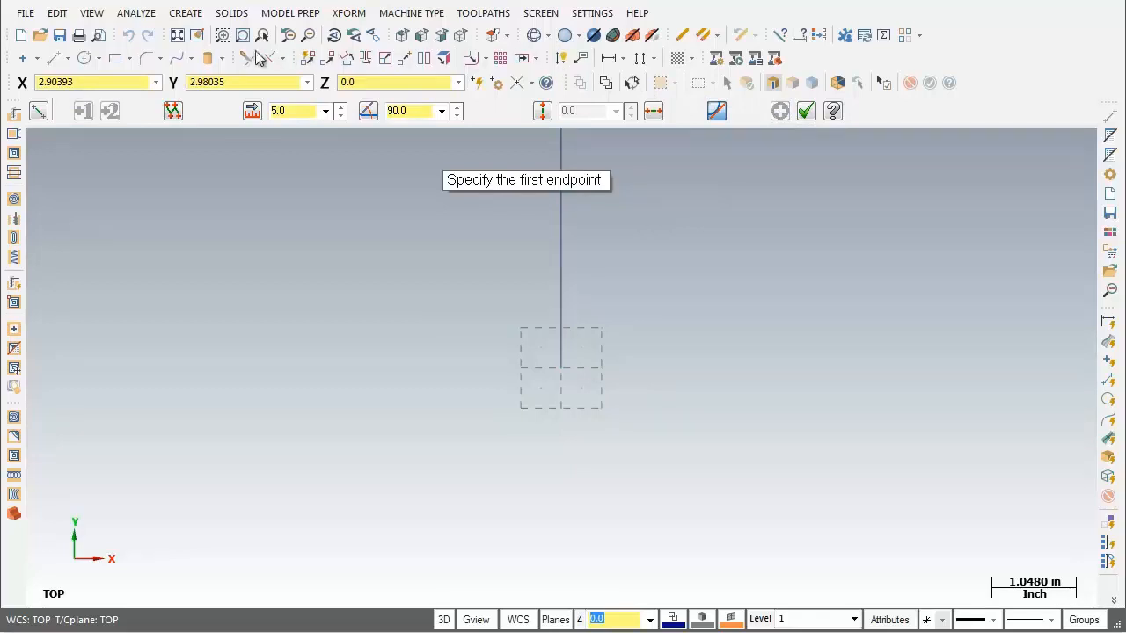
- Fit the vertical line in view, zoom out and shift it sideways to leave free drawing space to its right
{"action": "left_click", "coordinate": [178, 36]}
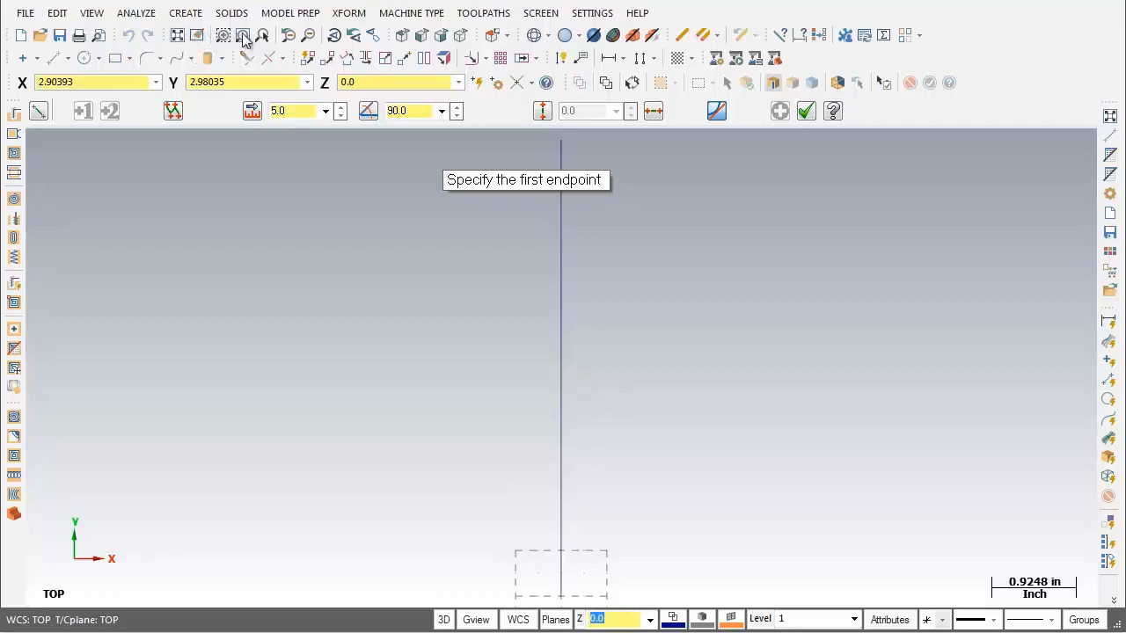
{"action": "left_click", "coordinate": [312, 40]}
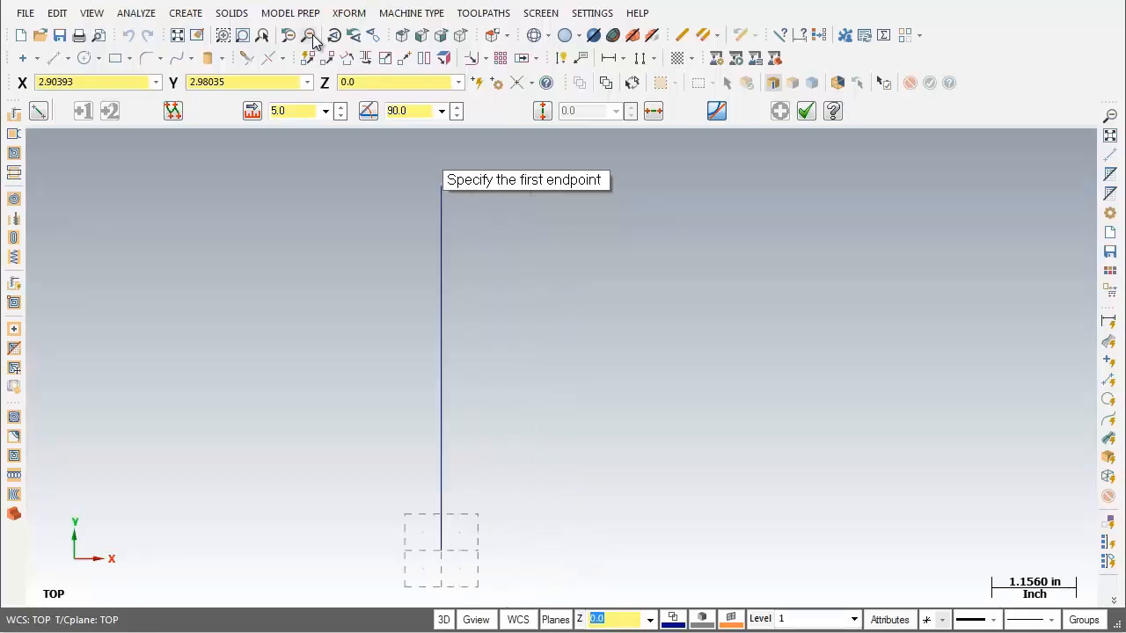
{"action": "key", "text": "Left"}
{"action": "key", "text": "Left"}
{"action": "key", "text": "Left"}
{"action": "key", "text": "Left"}
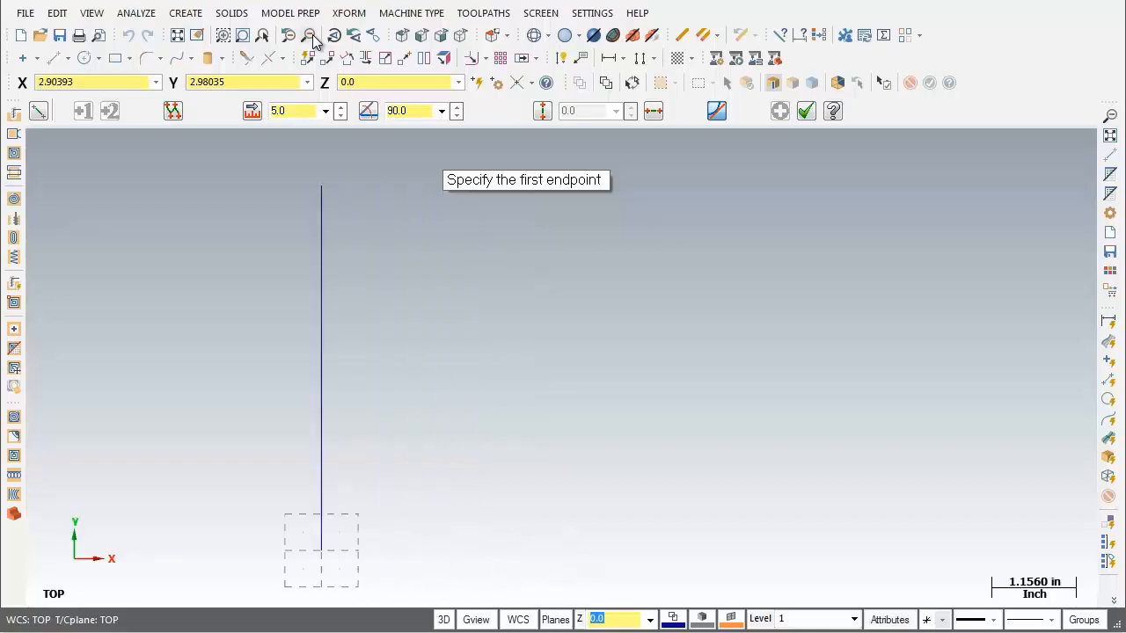
{"action": "key", "text": "Right"}
{"action": "key", "text": "Right"}
{"action": "key", "text": "Right"}
{"action": "key", "text": "Right"}
{"action": "key", "text": "Right"}
{"action": "key", "text": "Right"}
{"action": "key", "text": "Right"}
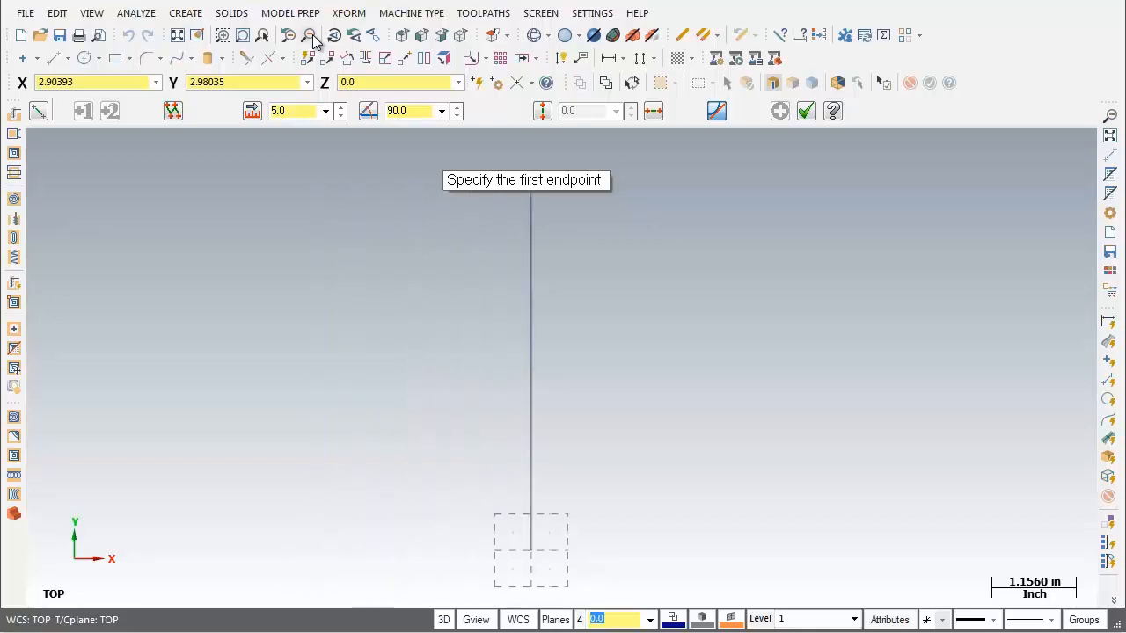
{"action": "key", "text": "Left"}
{"action": "key", "text": "Left"}
{"action": "key", "text": "Left"}
{"action": "key", "text": "Left"}
{"action": "key", "text": "Left"}
{"action": "key", "text": "Left"}
{"action": "key", "text": "Left"}
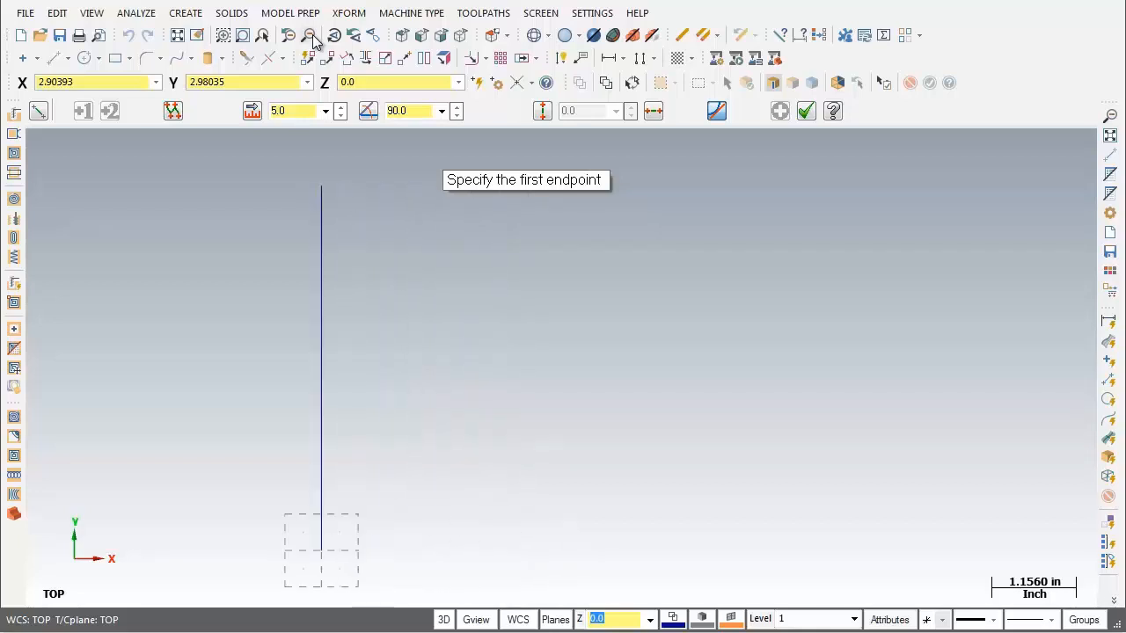
{"action": "key", "text": "Left"}
{"action": "key", "text": "Left"}
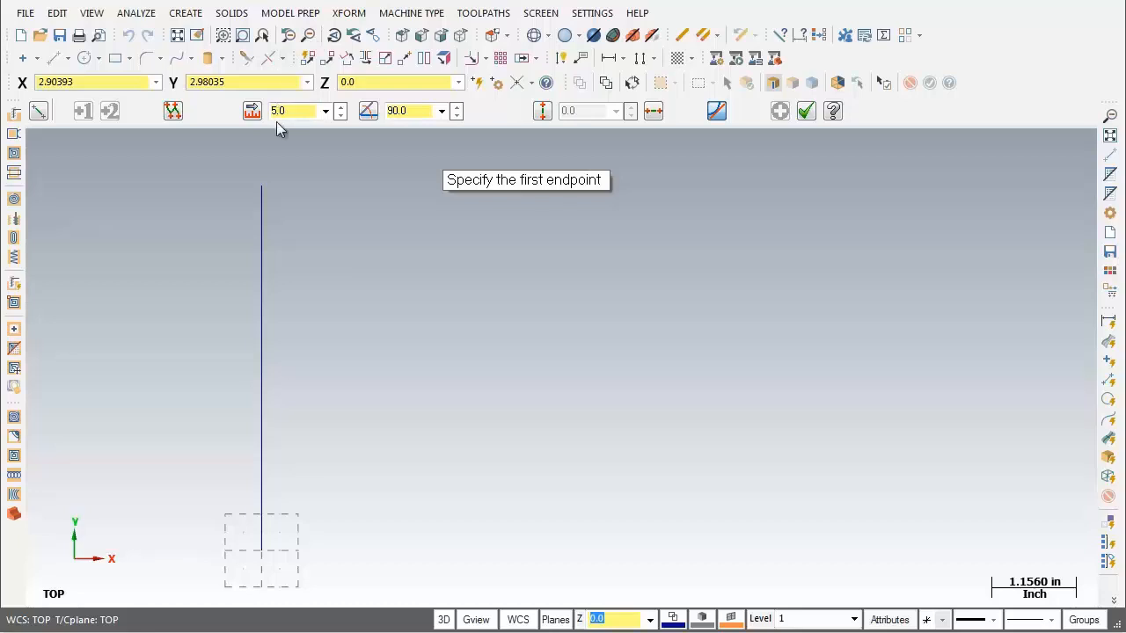
- Draw a horizontal line from the vertical line's upper endpoint to X 1.5, Y 5.0
{"action": "left_click", "coordinate": [264, 188]}
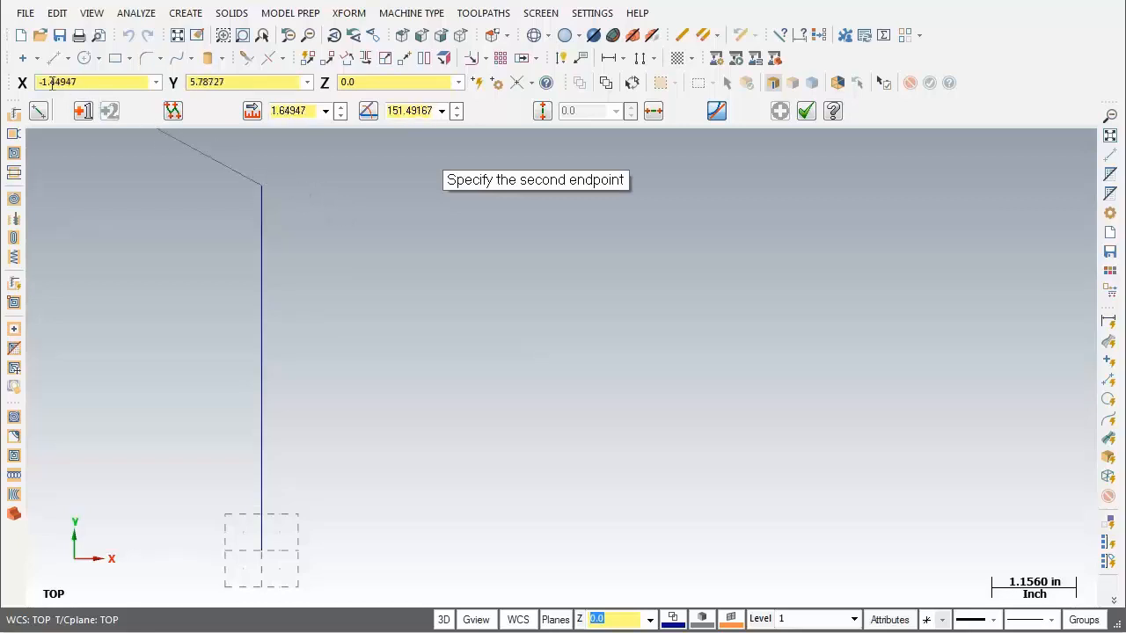
{"action": "mouse_move", "coordinate": [37, 83]}
{"action": "left_mouse_down"}
{"action": "mouse_move", "coordinate": [51, 83]}
{"action": "mouse_move", "coordinate": [19, 83]}
{"action": "left_mouse_up"}
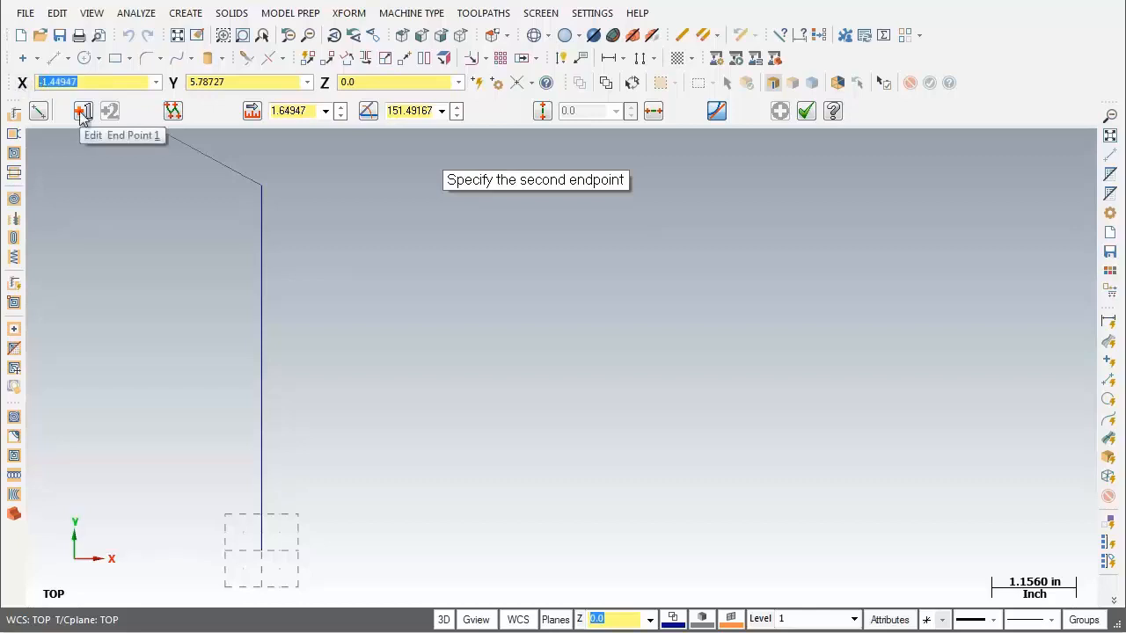
{"action": "type", "text": "1.5"}
{"action": "key", "text": "Tab"}
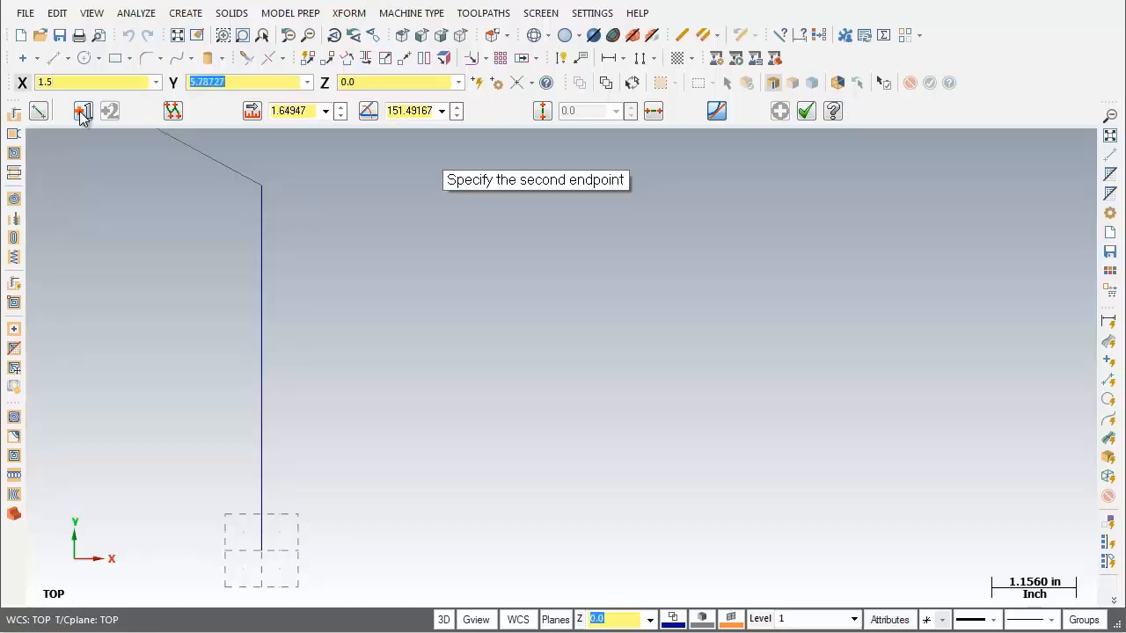
{"action": "type", "text": "5.0"}
{"action": "key", "text": "Tab"}
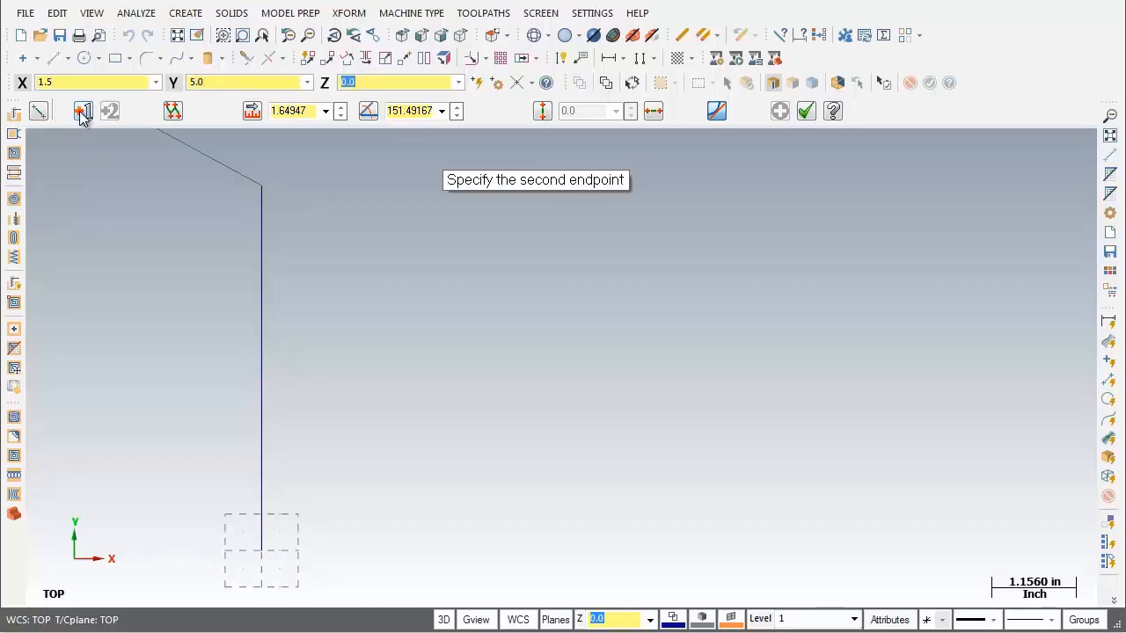
{"action": "key", "text": "Return"}
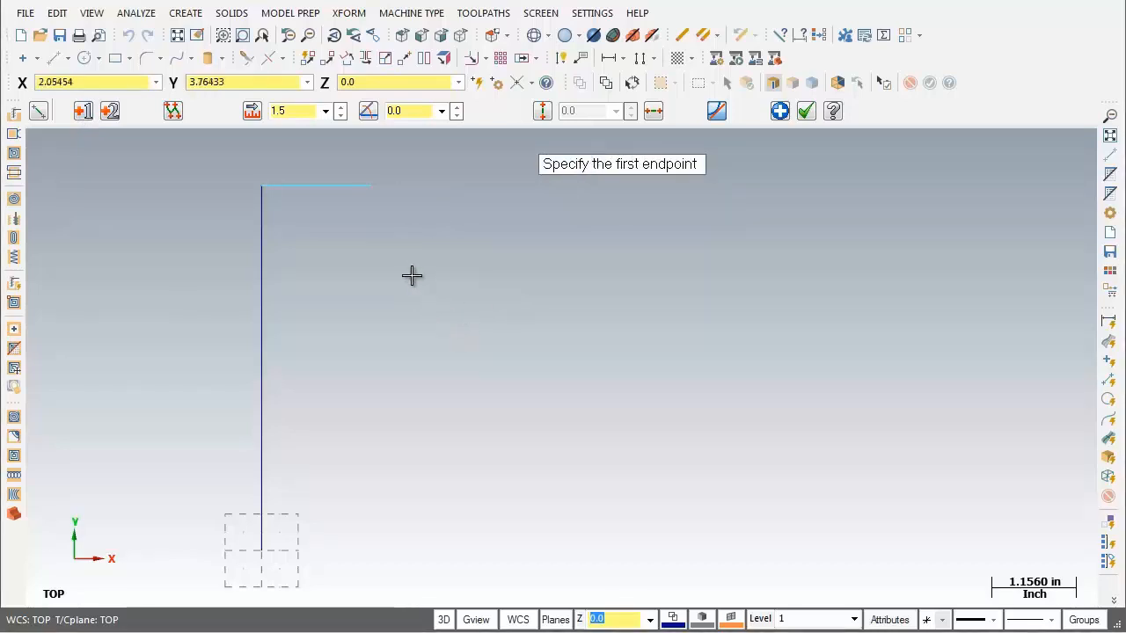
- Draw a sloped line from the horizontal line's free end to X 3, Y 3
{"action": "left_click", "coordinate": [374, 188]}
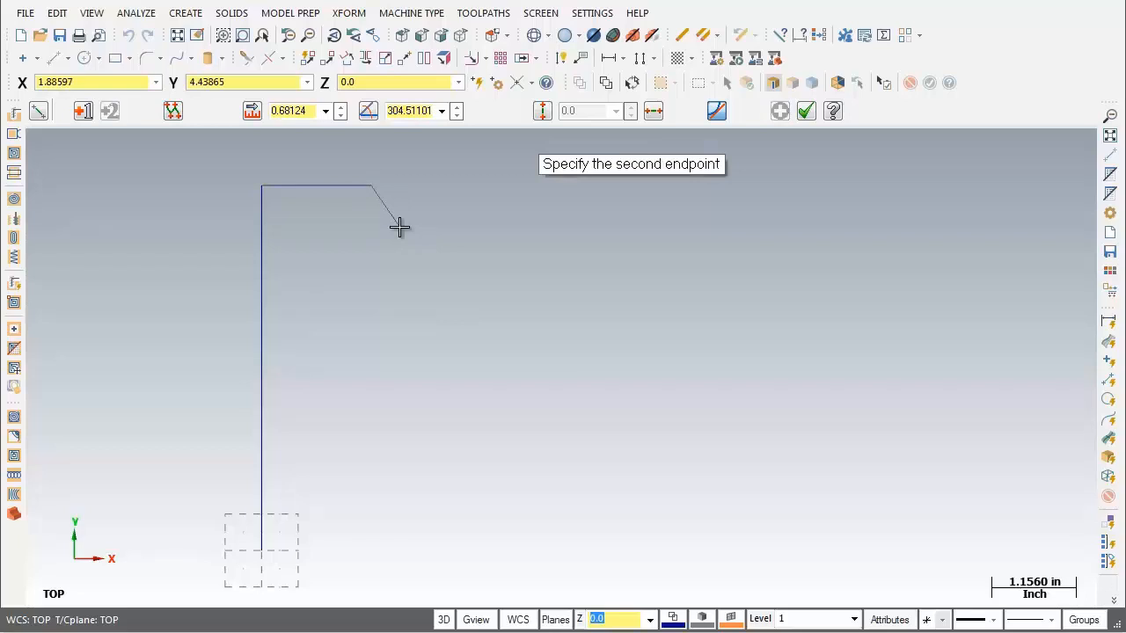
{"action": "left_click", "coordinate": [71, 82]}
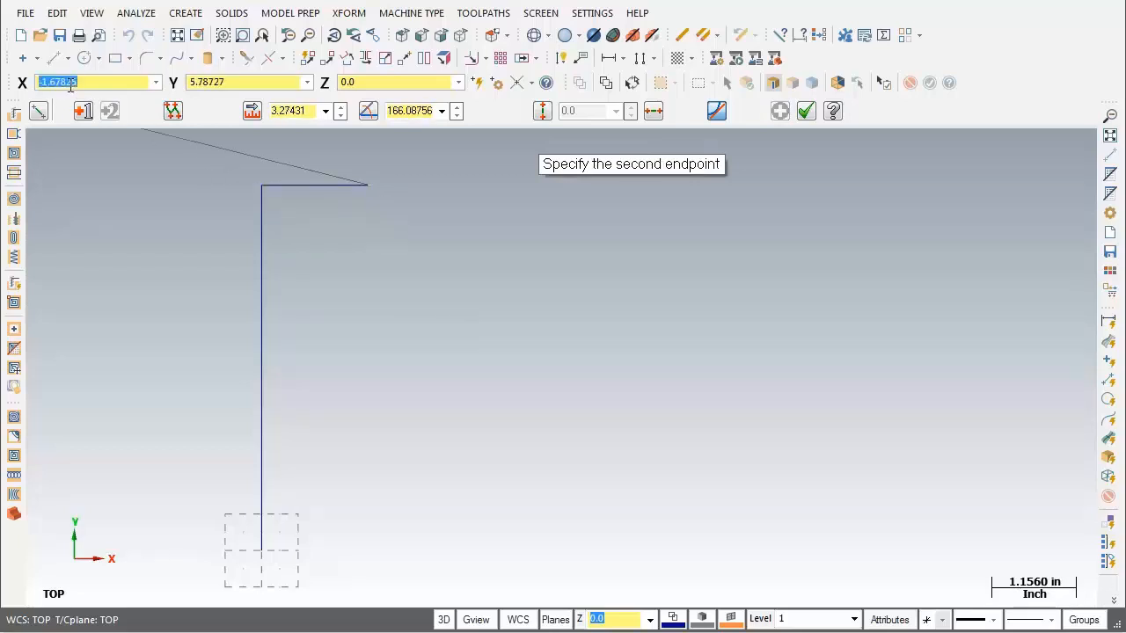
{"action": "type", "text": "3"}
{"action": "key", "text": "Tab"}
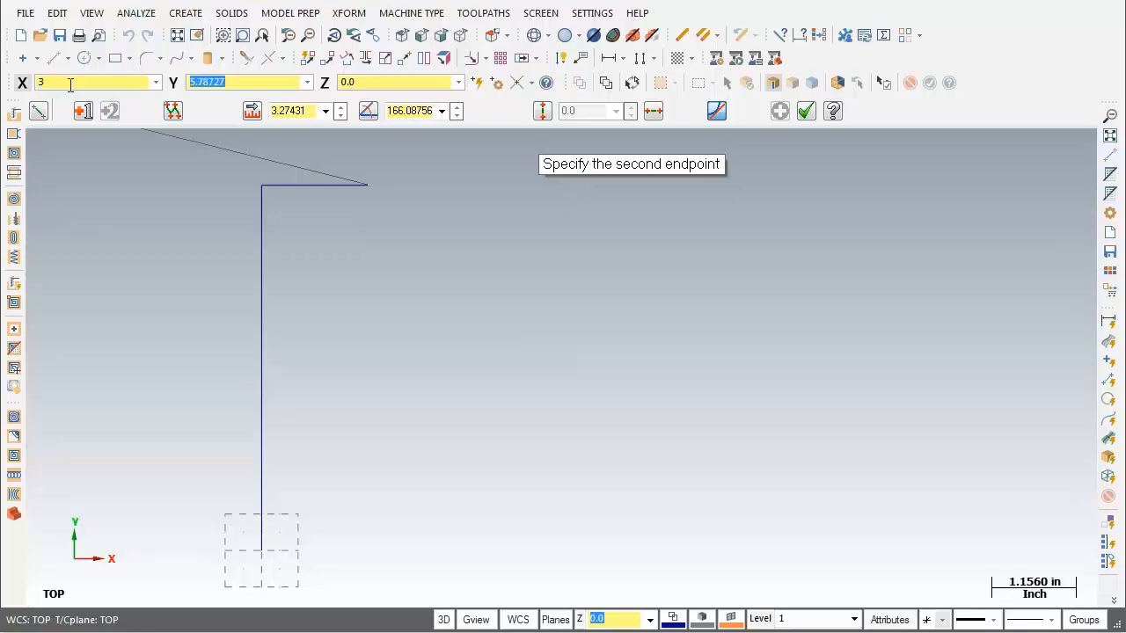
{"action": "type", "text": "3"}
{"action": "key", "text": "Tab"}
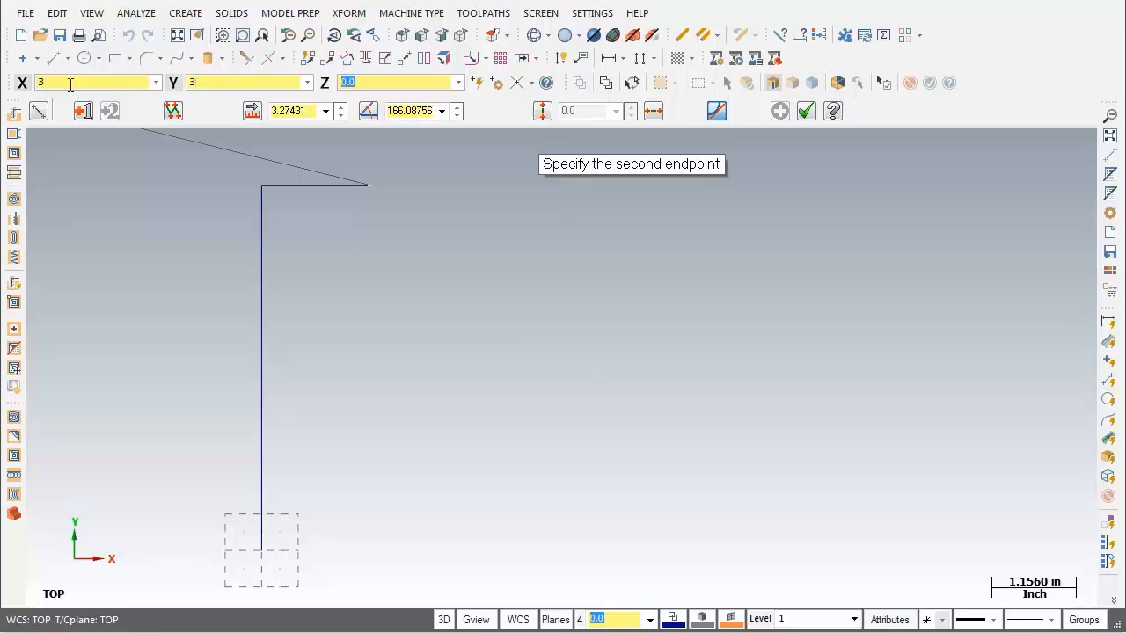
{"action": "key", "text": "Return"}
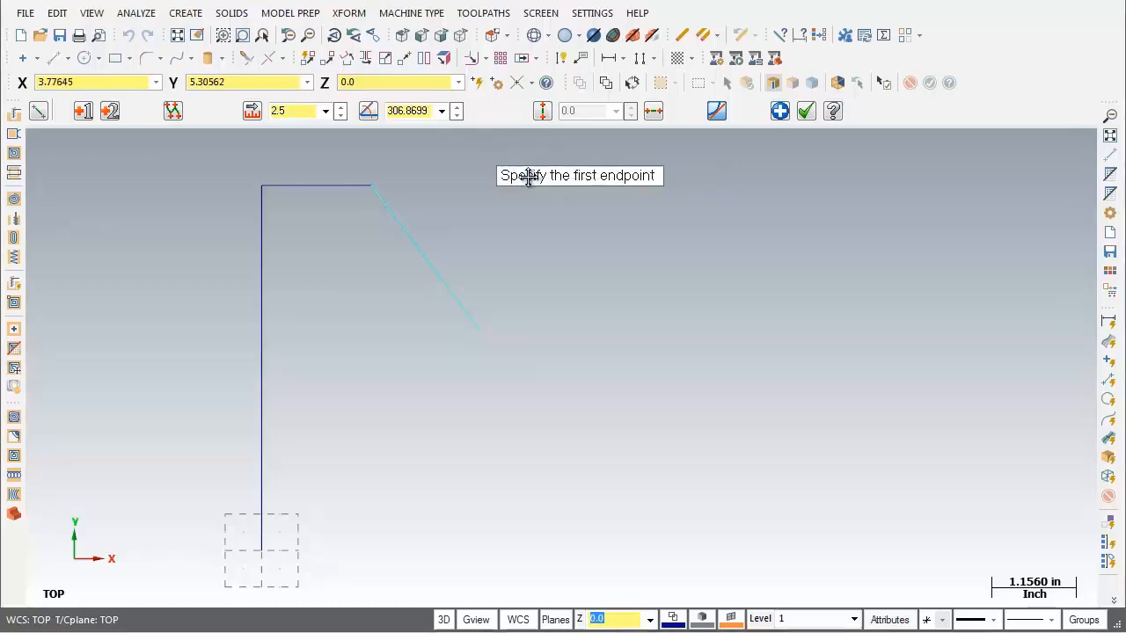
- Draw a short vertical line from the sloped line's lower endpoint down to X 3, Y 2.5
{"action": "left_click", "coordinate": [481, 333]}
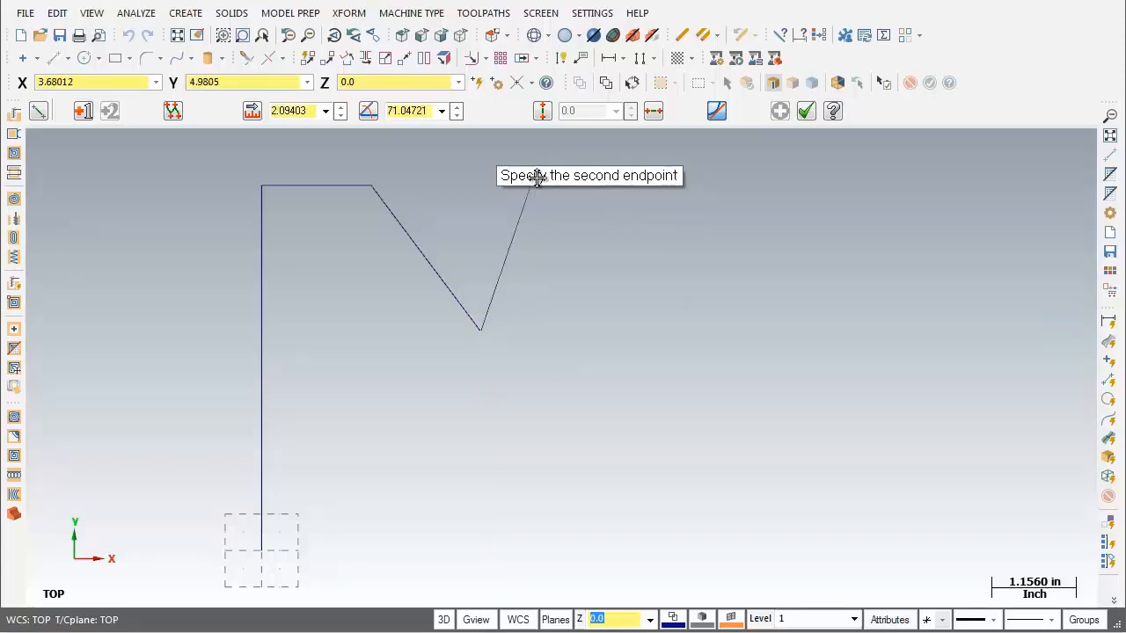
{"action": "left_click", "coordinate": [63, 81]}
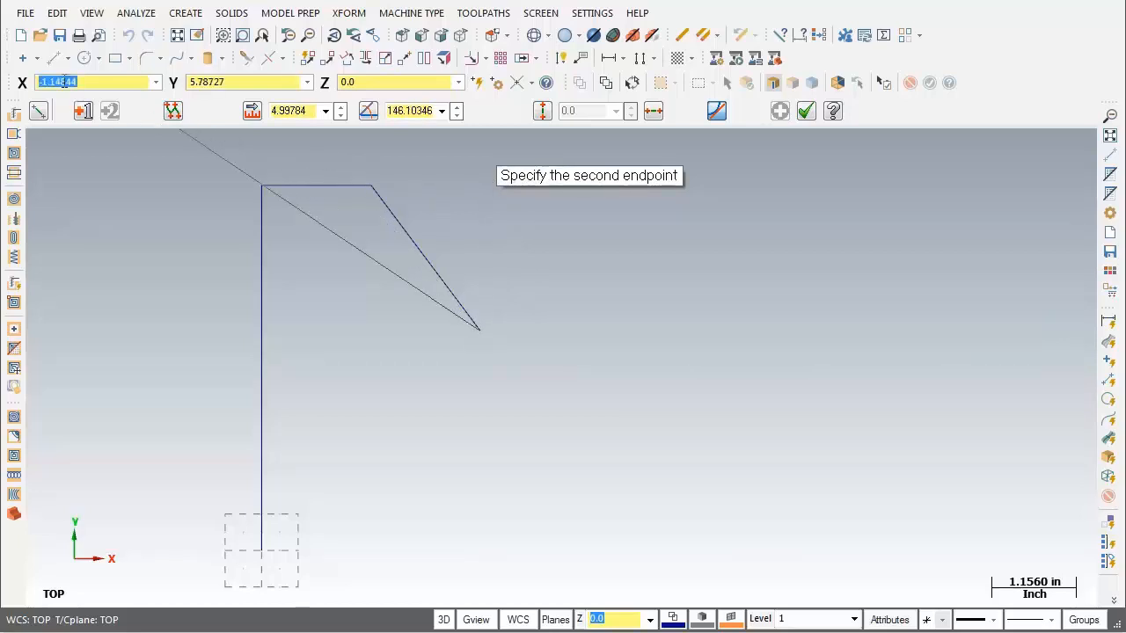
{"action": "type", "text": "3"}
{"action": "key", "text": "Tab"}
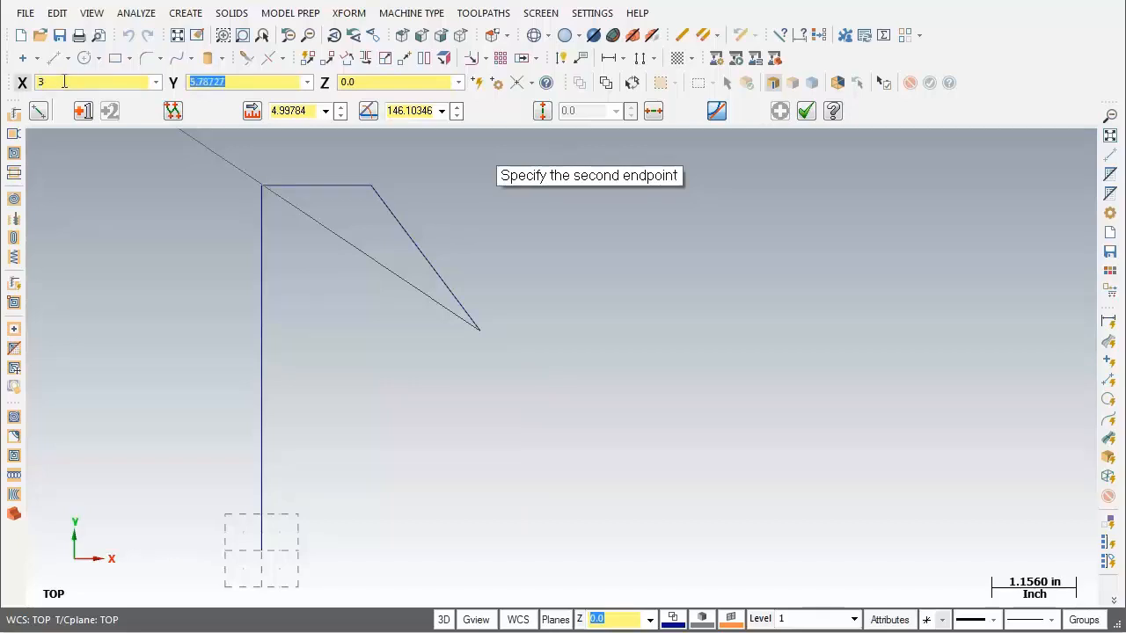
{"action": "type", "text": "2.5"}
{"action": "key", "text": "Tab"}
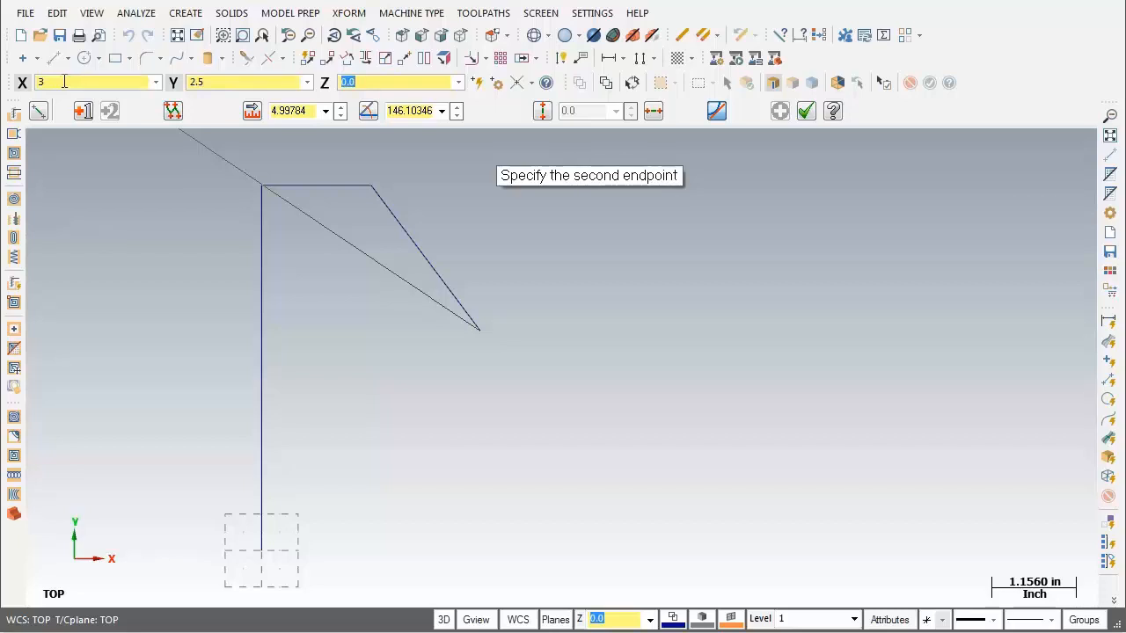
{"action": "key", "text": "Return"}
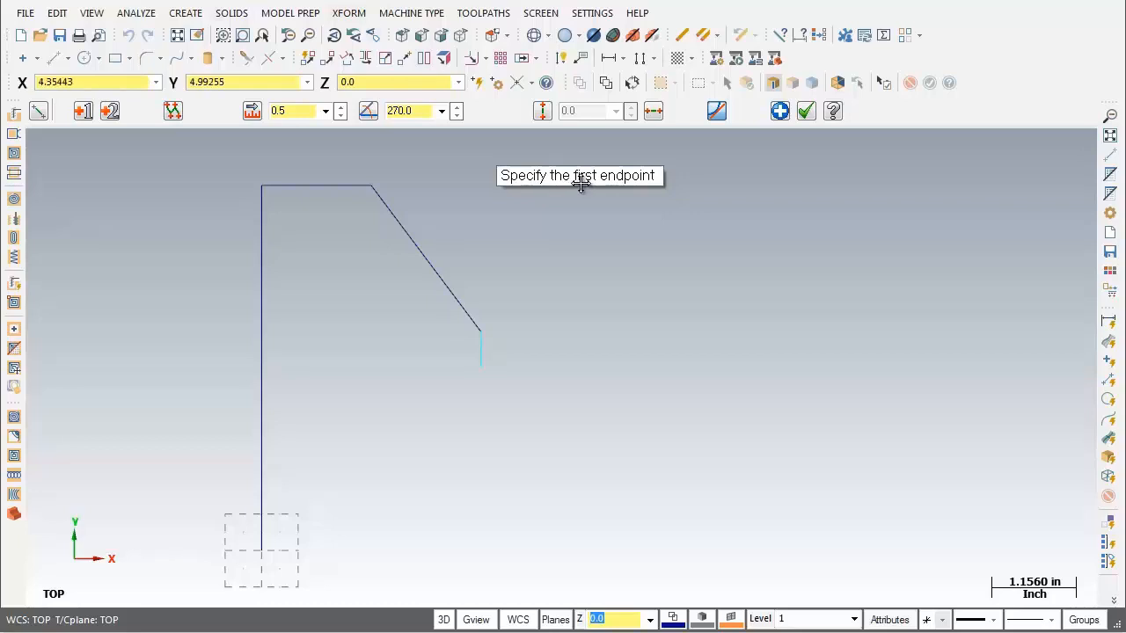
- Draw a horizontal line from the short vertical line's lower endpoint to X 5, Y 2.5
{"action": "left_click", "coordinate": [488, 369]}
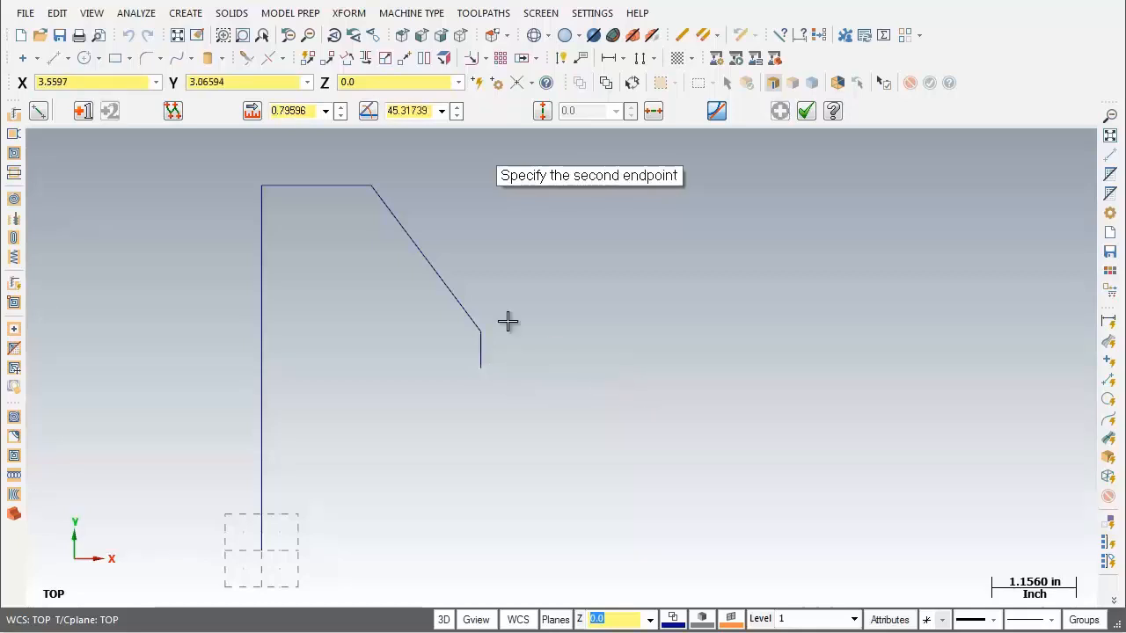
{"action": "left_click", "coordinate": [97, 82]}
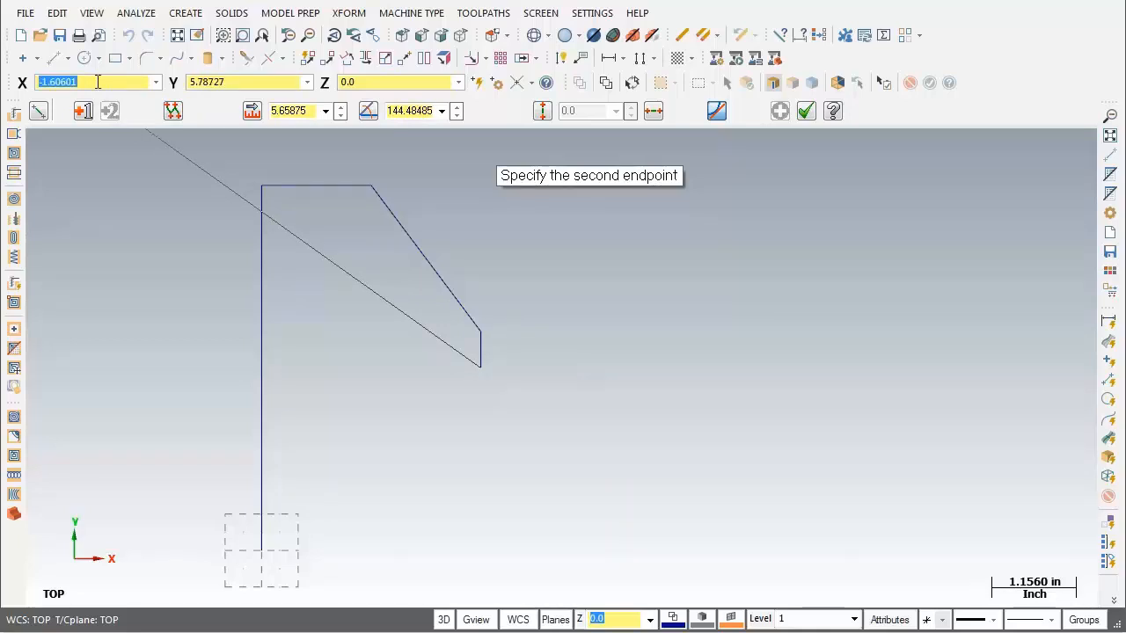
{"action": "type", "text": "5"}
{"action": "key", "text": "Tab"}
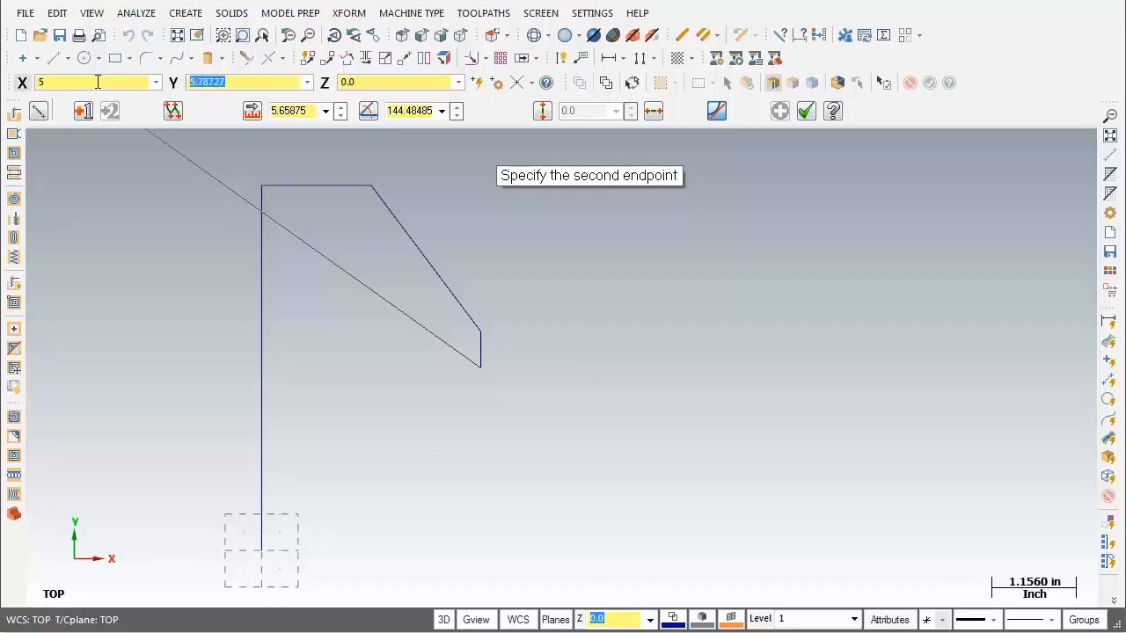
{"action": "type", "text": "2.5"}
{"action": "key", "text": "Tab"}
{"action": "key", "text": "Return"}
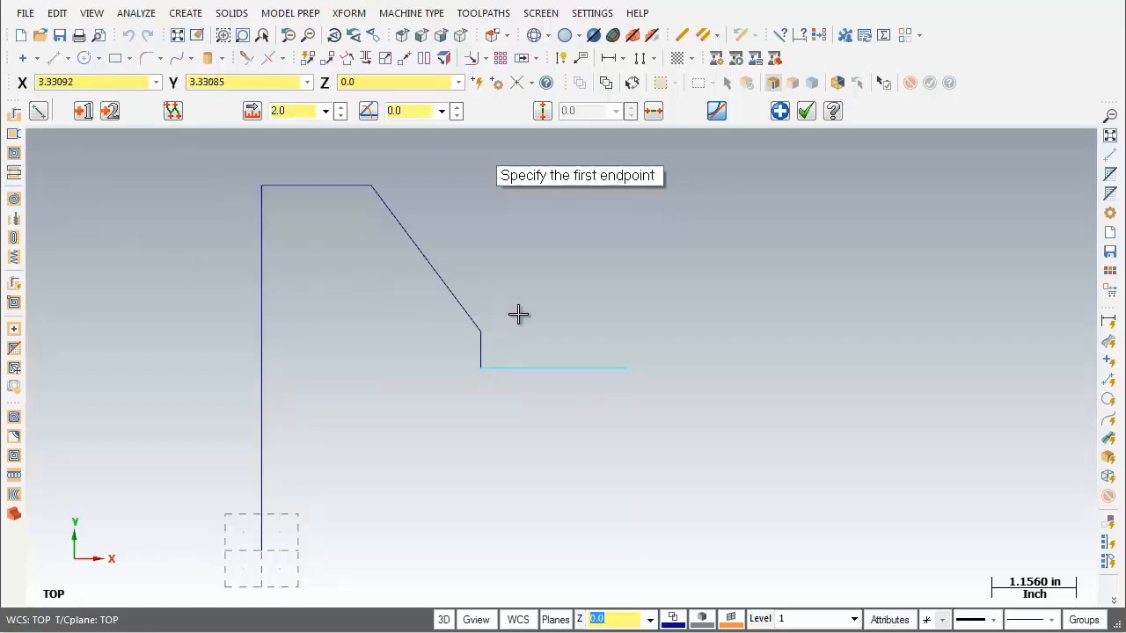
- Draw a short vertical line from the horizontal line's free end up to X 5, Y 3
{"action": "left_click", "coordinate": [628, 368]}
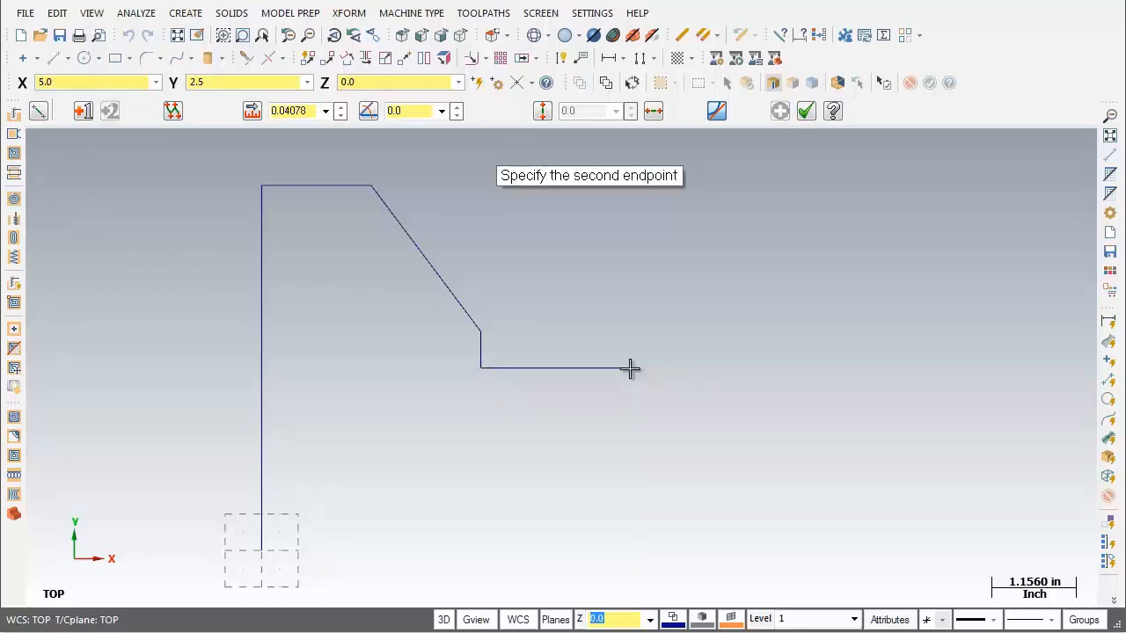
{"action": "left_click", "coordinate": [74, 81]}
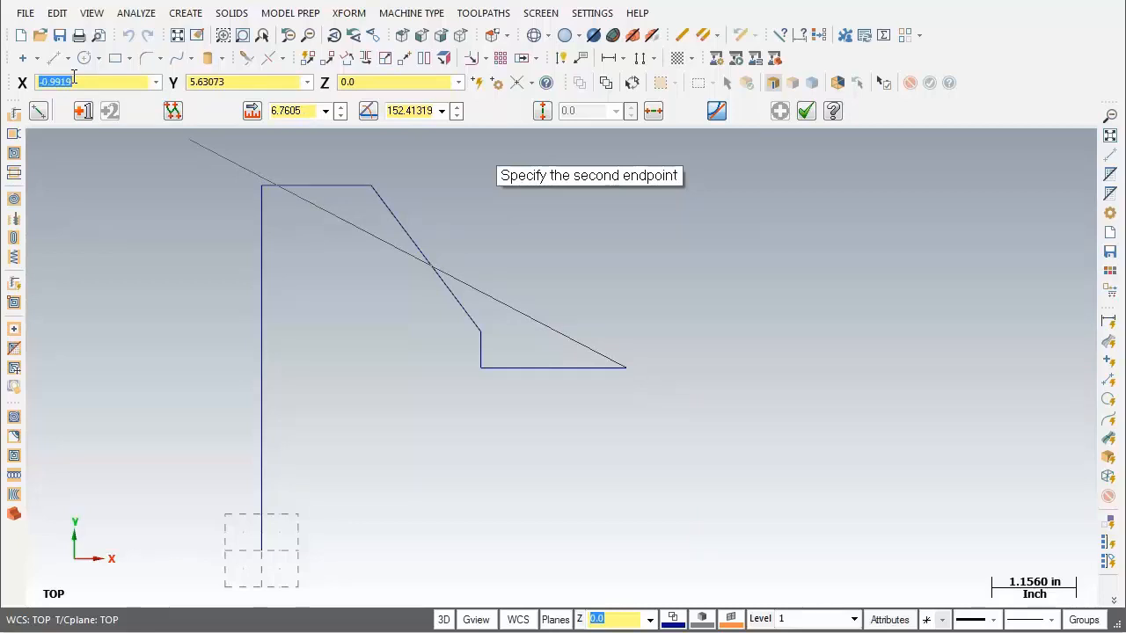
{"action": "type", "text": "5"}
{"action": "key", "text": "Tab"}
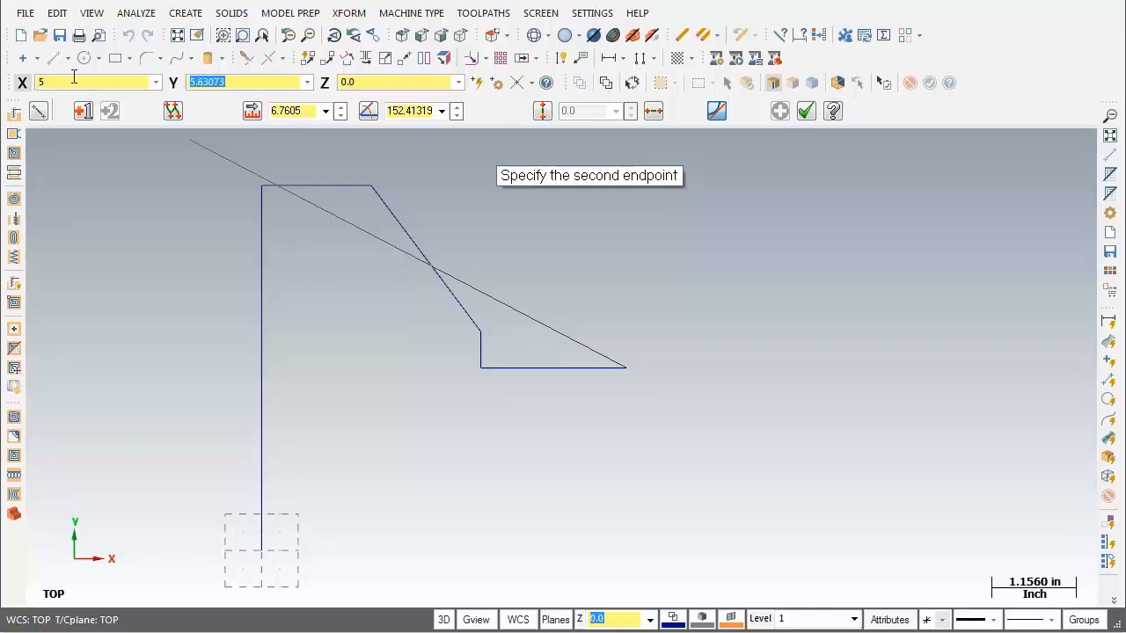
{"action": "type", "text": "3"}
{"action": "key", "text": "Tab"}
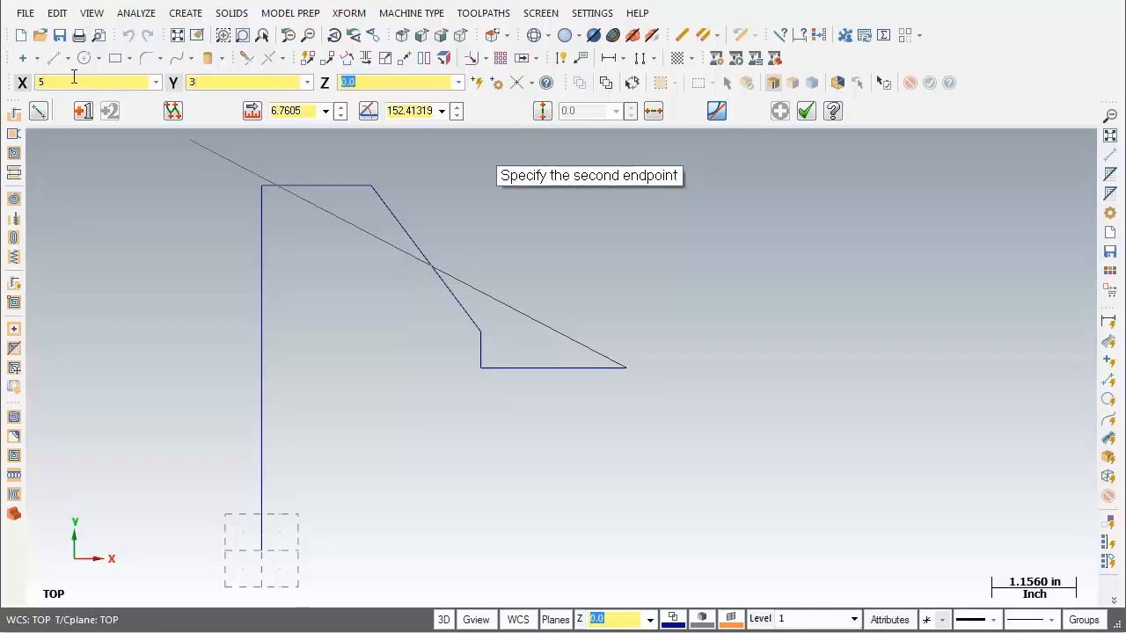
{"action": "key", "text": "Return"}
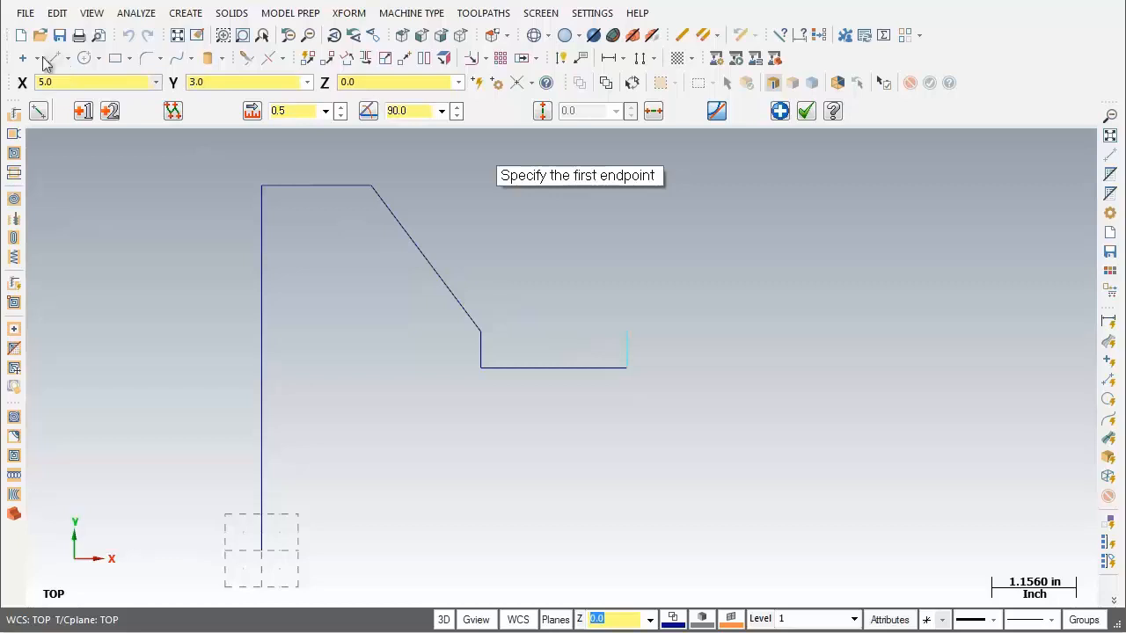
- Draw a sloped line from the second short vertical line's upper endpoint to X 6.5, Y 5
{"action": "left_click_drag", "start_coordinate": [573, 176], "coordinate": [555, 211]}
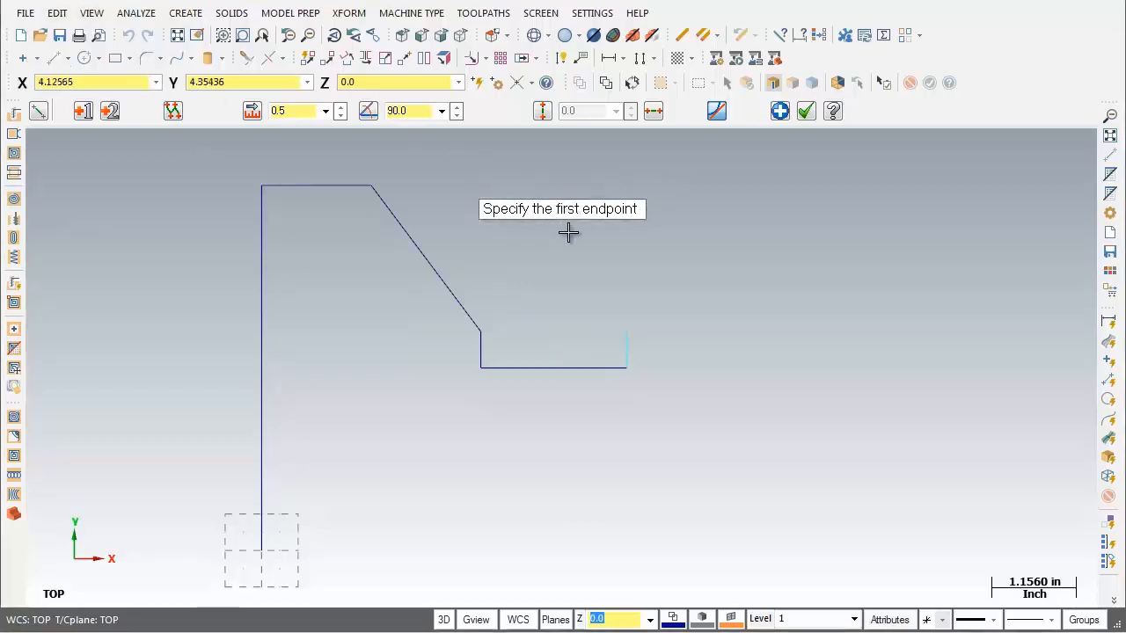
{"action": "left_click", "coordinate": [634, 334]}
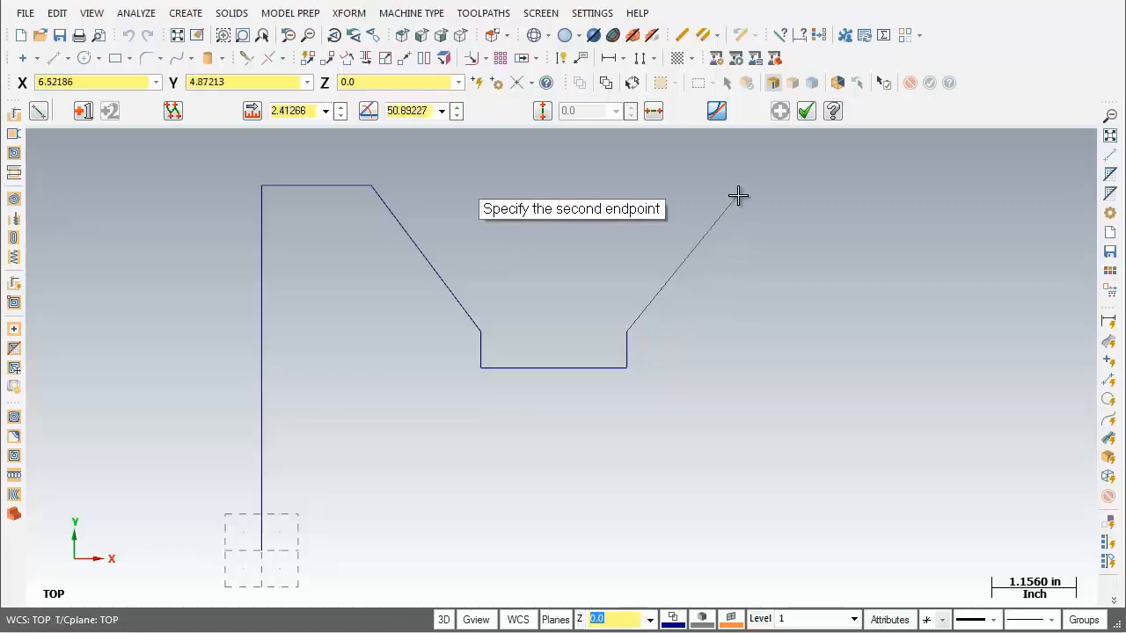
{"action": "left_click", "coordinate": [91, 81]}
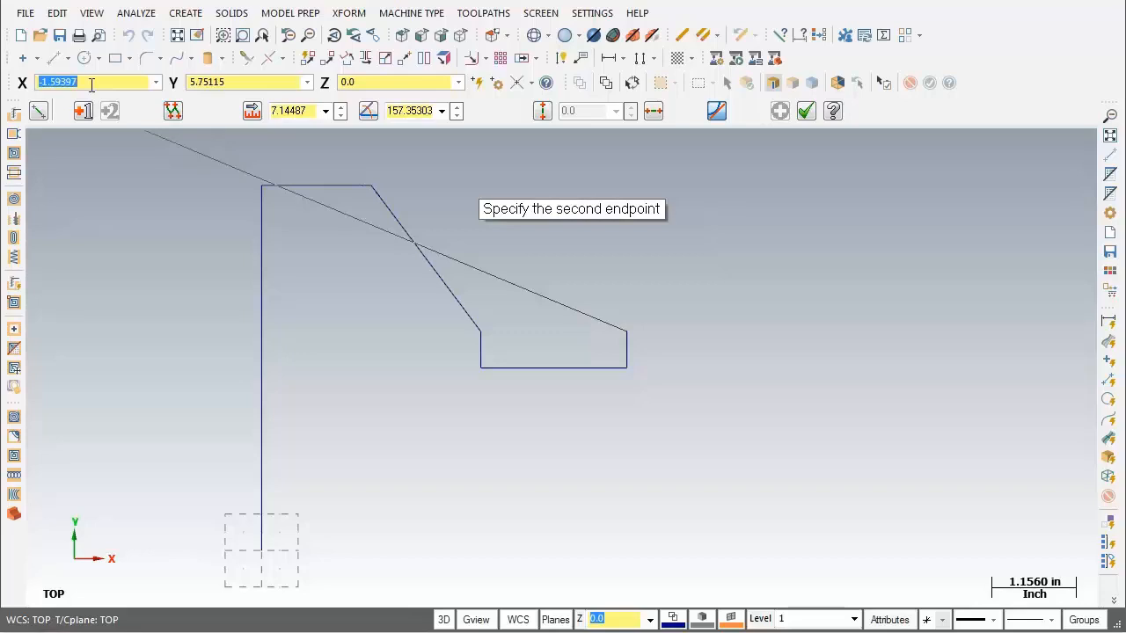
{"action": "type", "text": "6.5"}
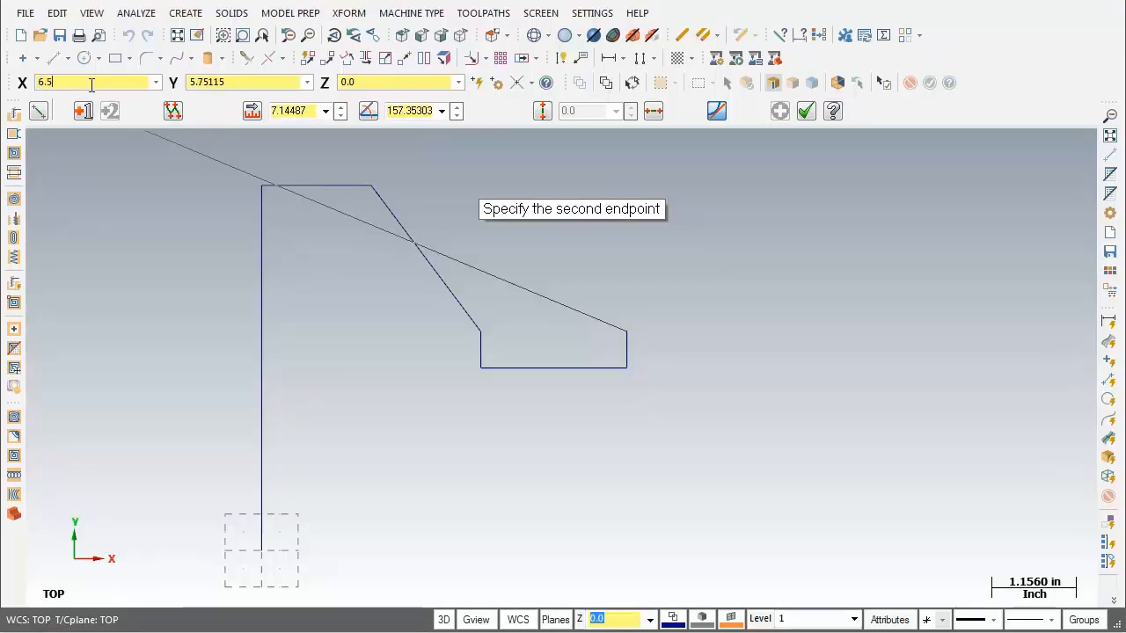
{"action": "key", "text": "Tab"}
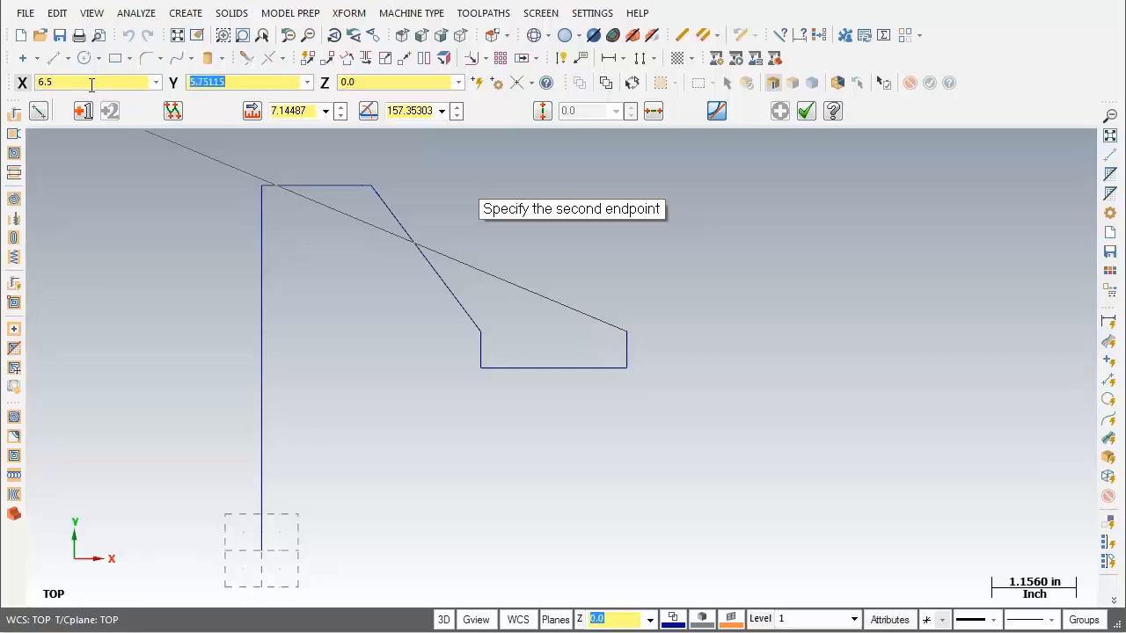
{"action": "type", "text": "5"}
{"action": "key", "text": "Tab"}
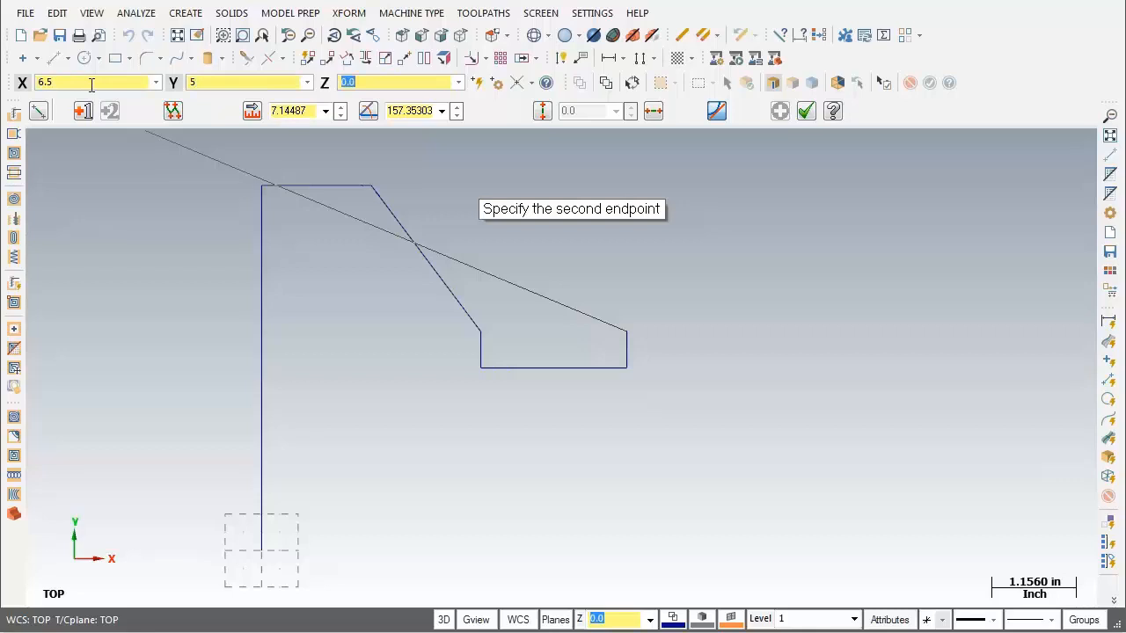
{"action": "key", "text": "Return"}
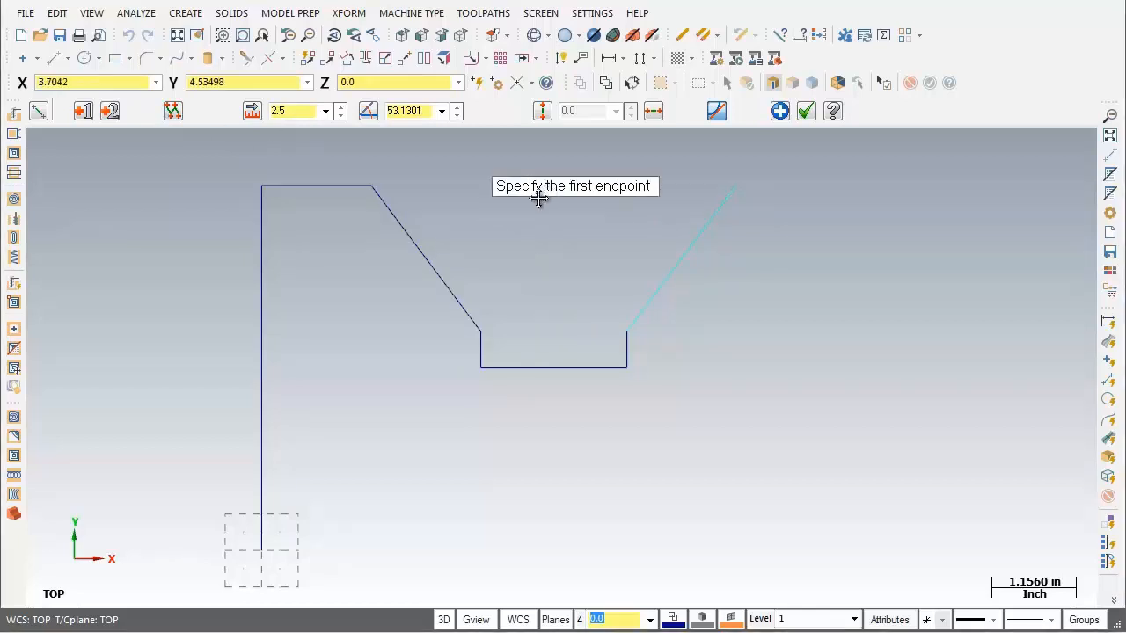
- Draw a horizontal line from the rising sloped line's upper endpoint to X 8, Y 5
{"action": "left_click", "coordinate": [737, 190]}
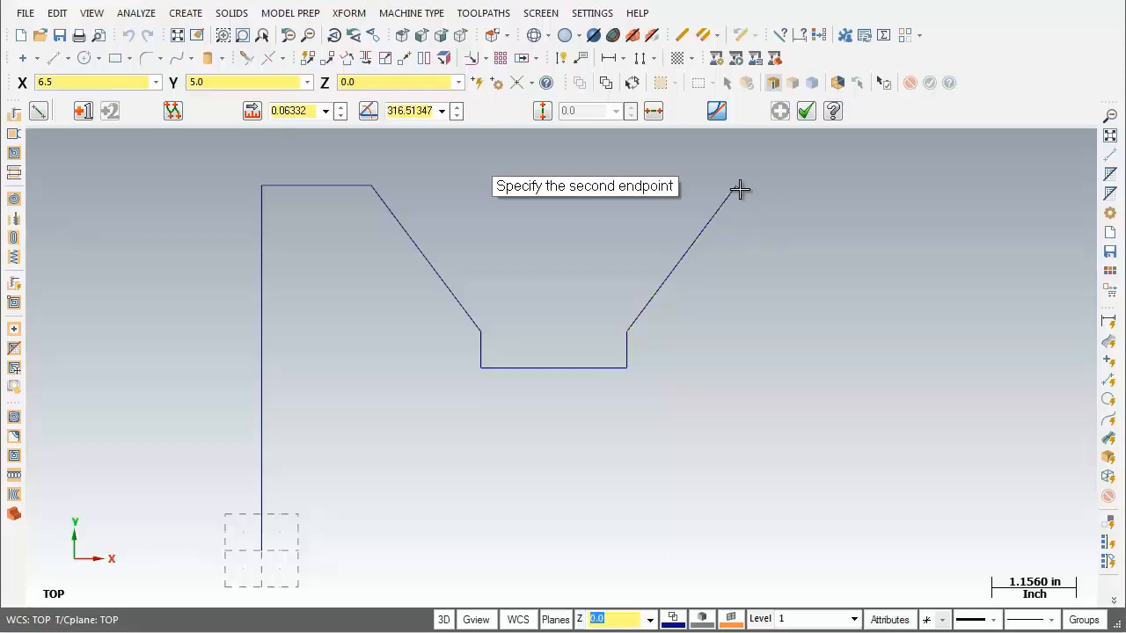
{"action": "left_click", "coordinate": [99, 88]}
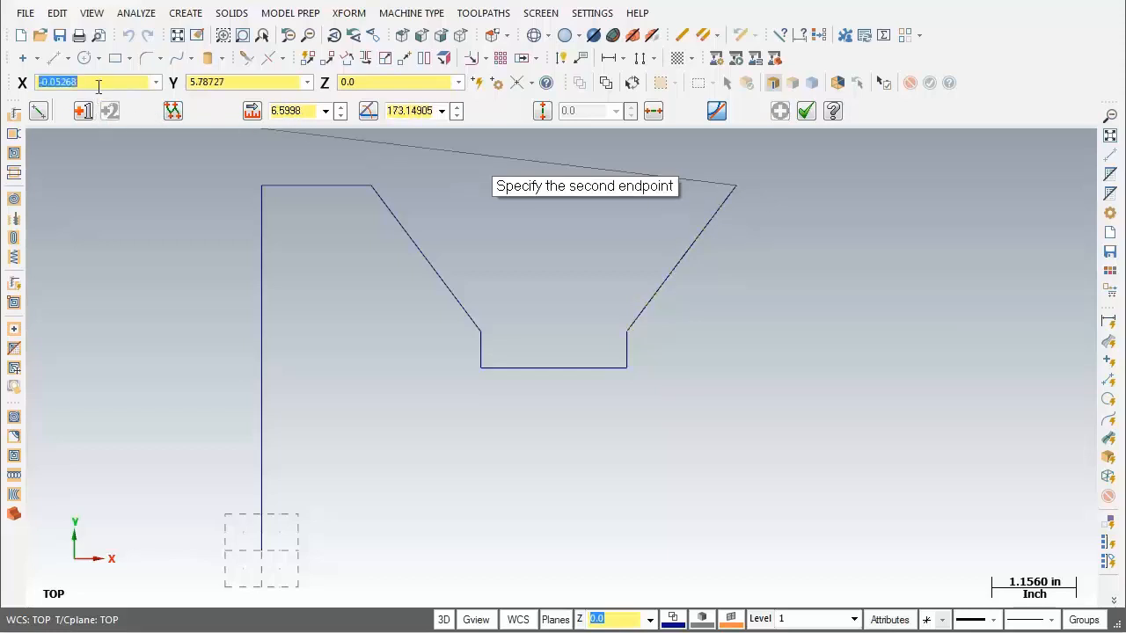
{"action": "type", "text": "8"}
{"action": "key", "text": "Tab"}
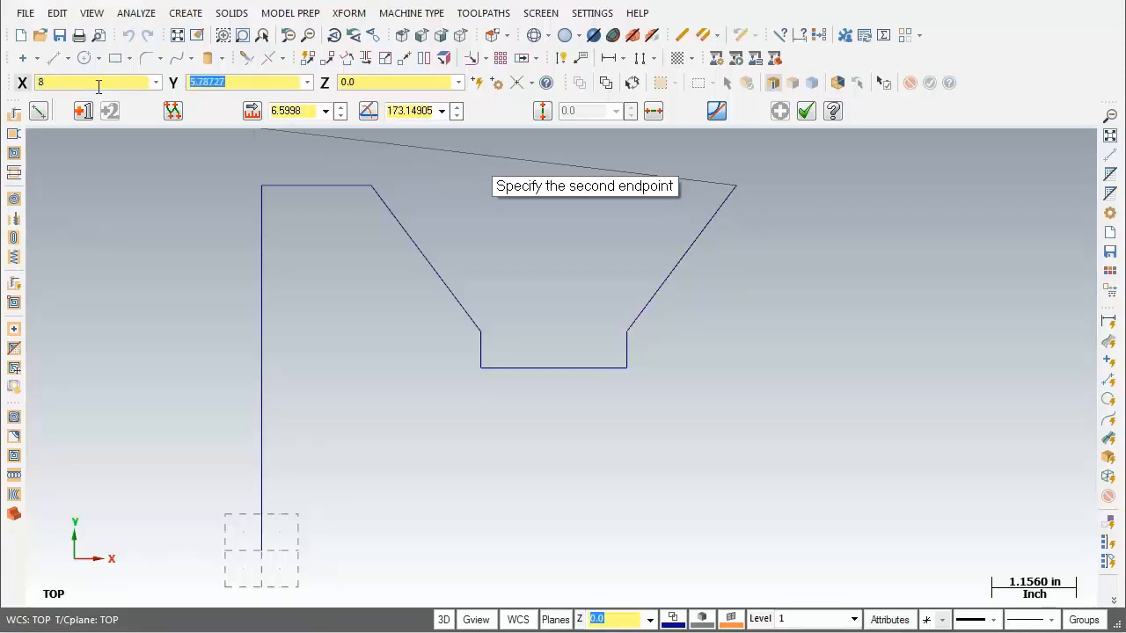
{"action": "type", "text": "5"}
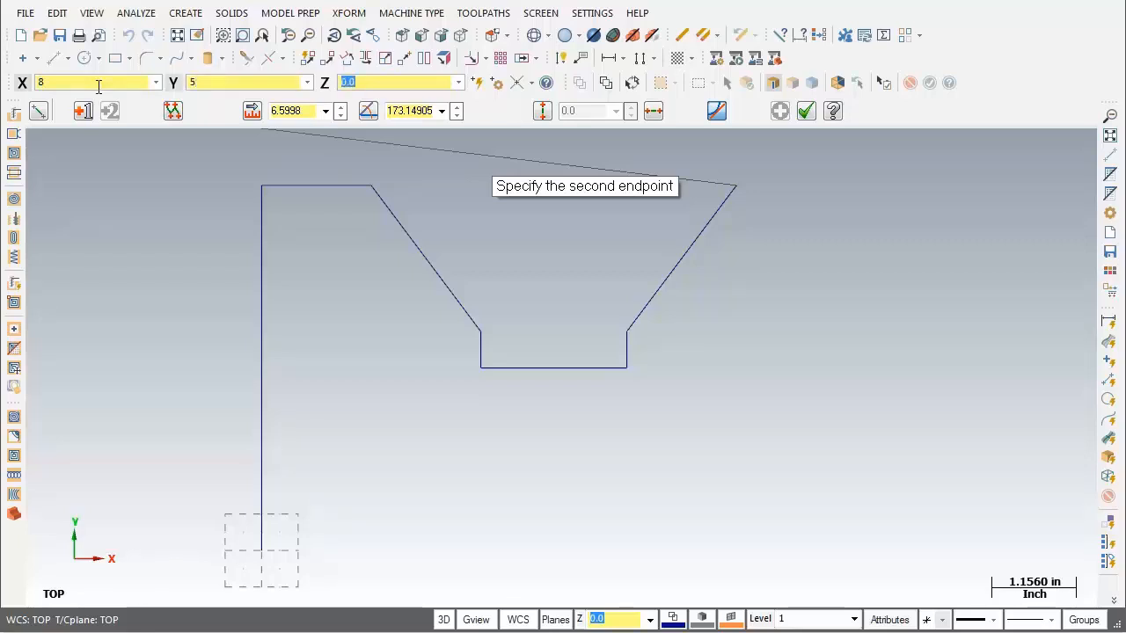
{"action": "key", "text": "Return"}
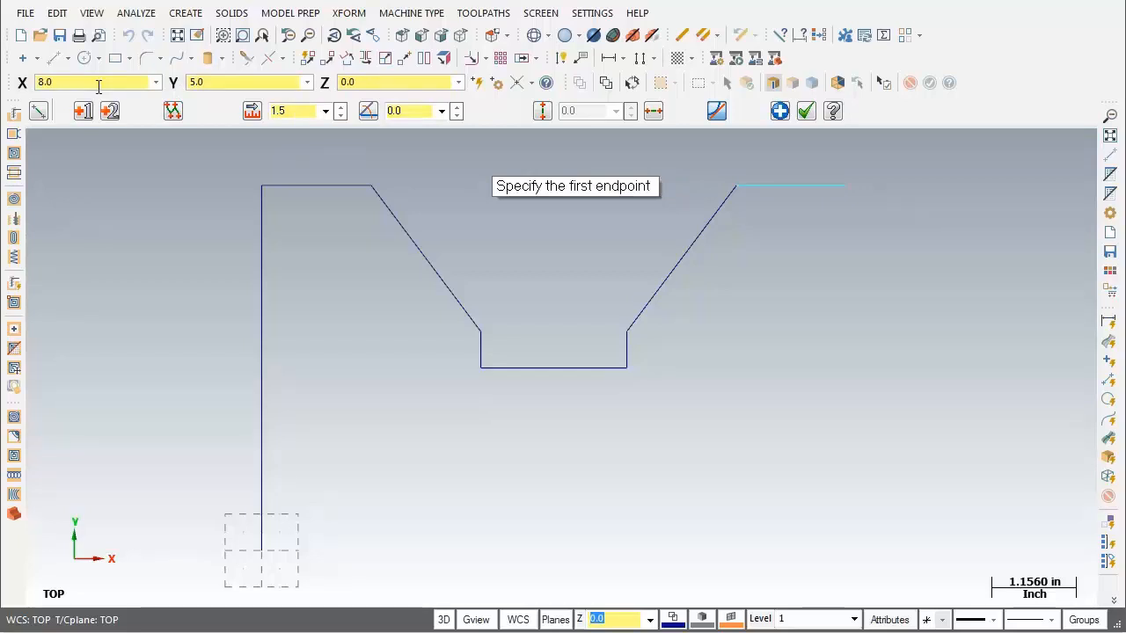
- Draw a vertical line from the upper horizontal line's free end down to X 8, Y 0
{"action": "left_click", "coordinate": [848, 185]}
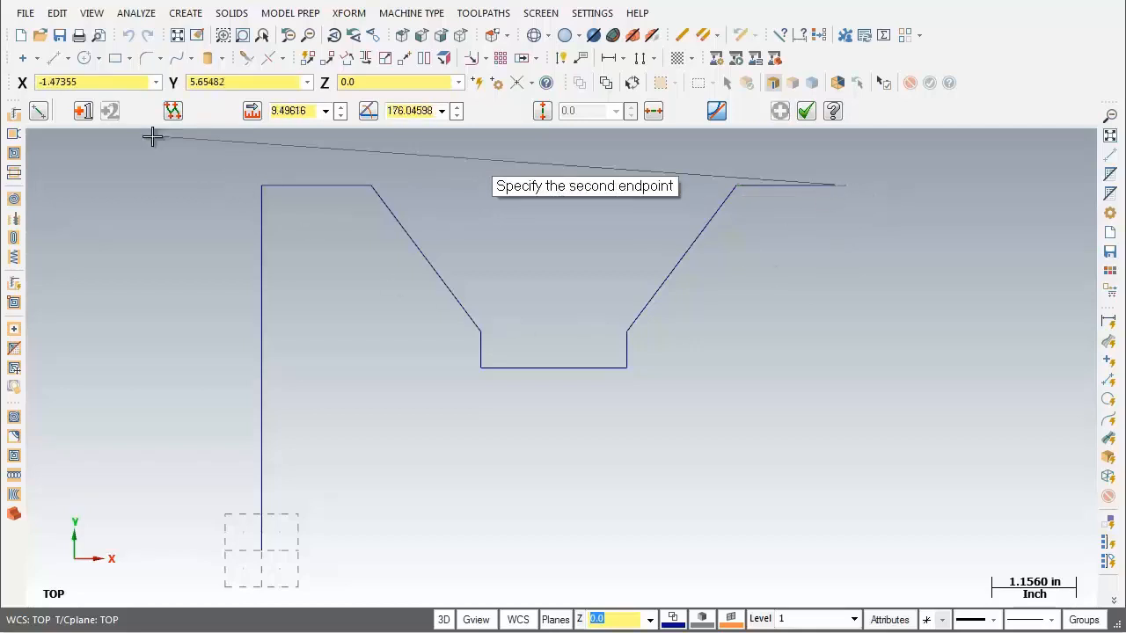
{"action": "left_click", "coordinate": [53, 81]}
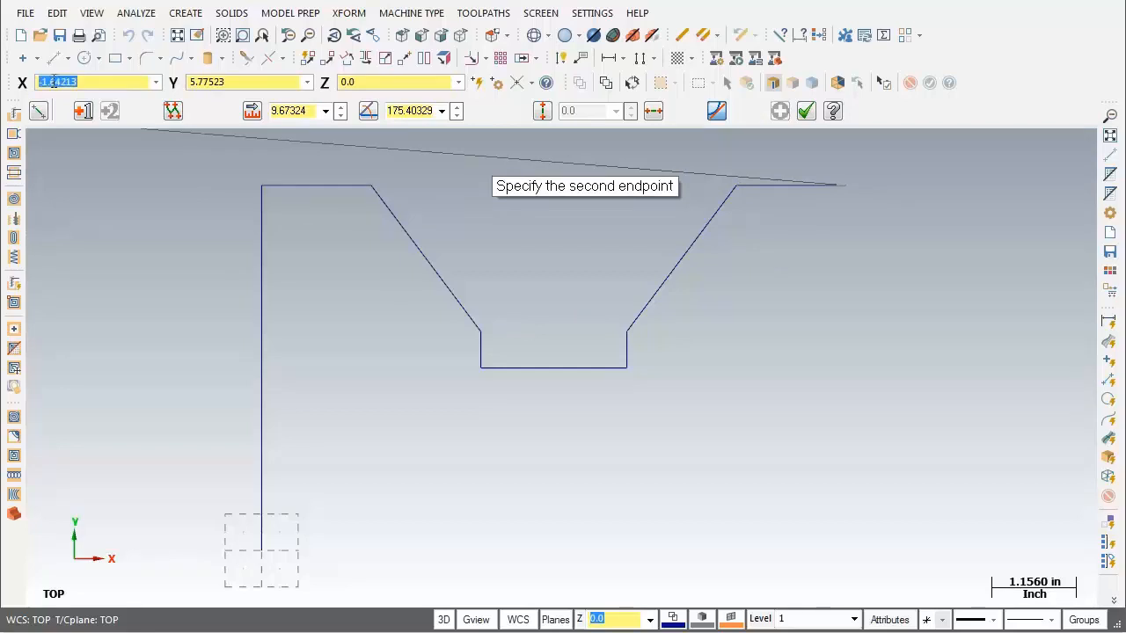
{"action": "type", "text": "8"}
{"action": "key", "text": "Tab"}
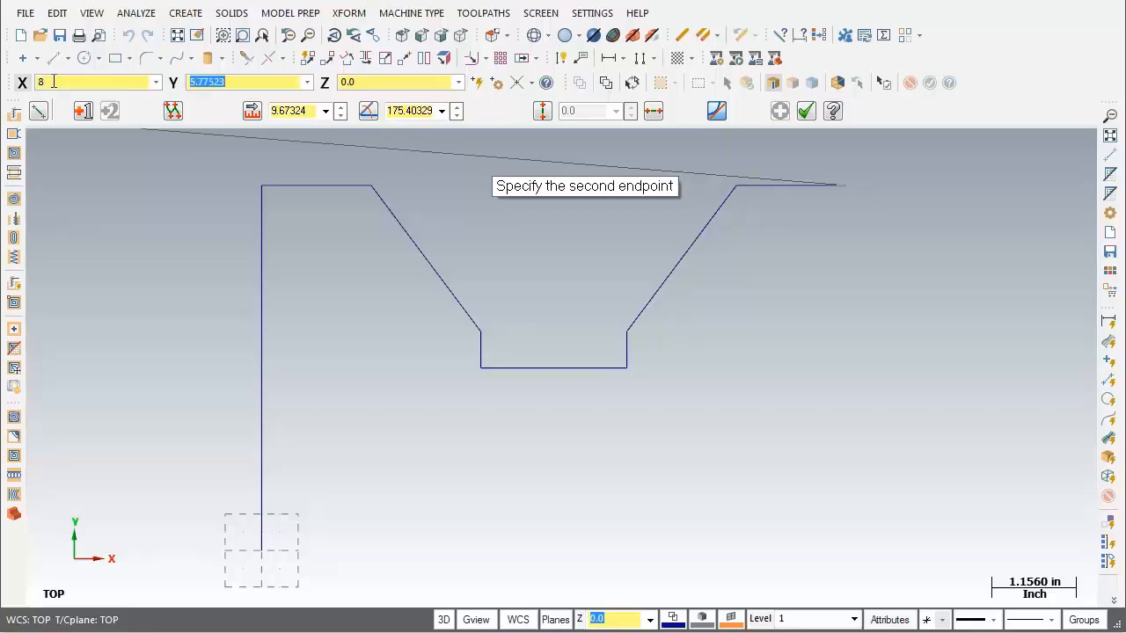
{"action": "type", "text": "0"}
{"action": "key", "text": "Tab"}
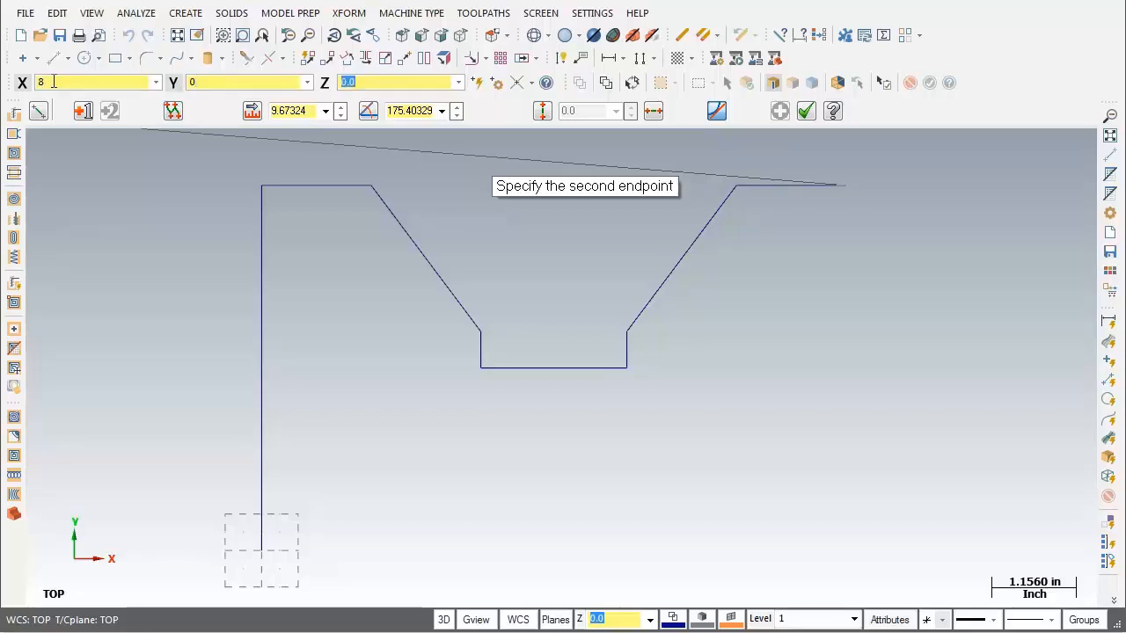
{"action": "key", "text": "Return"}
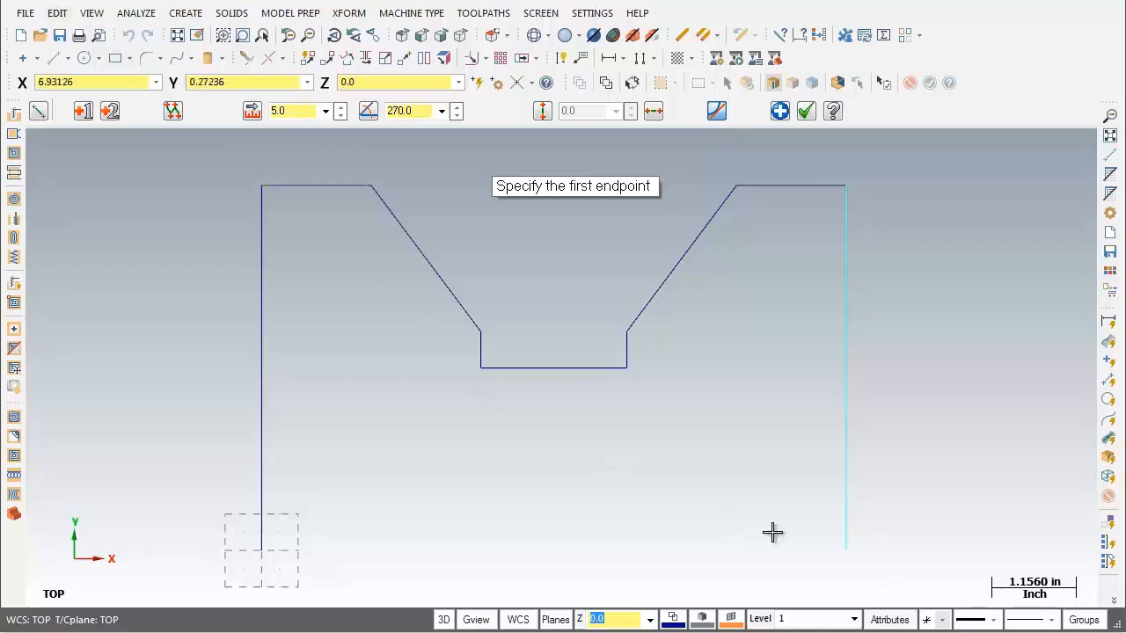
- Close the profile with a horizontal line from the last vertical line's lower endpoint to the origin at X 0, Y 0
{"action": "left_click", "coordinate": [845, 553]}
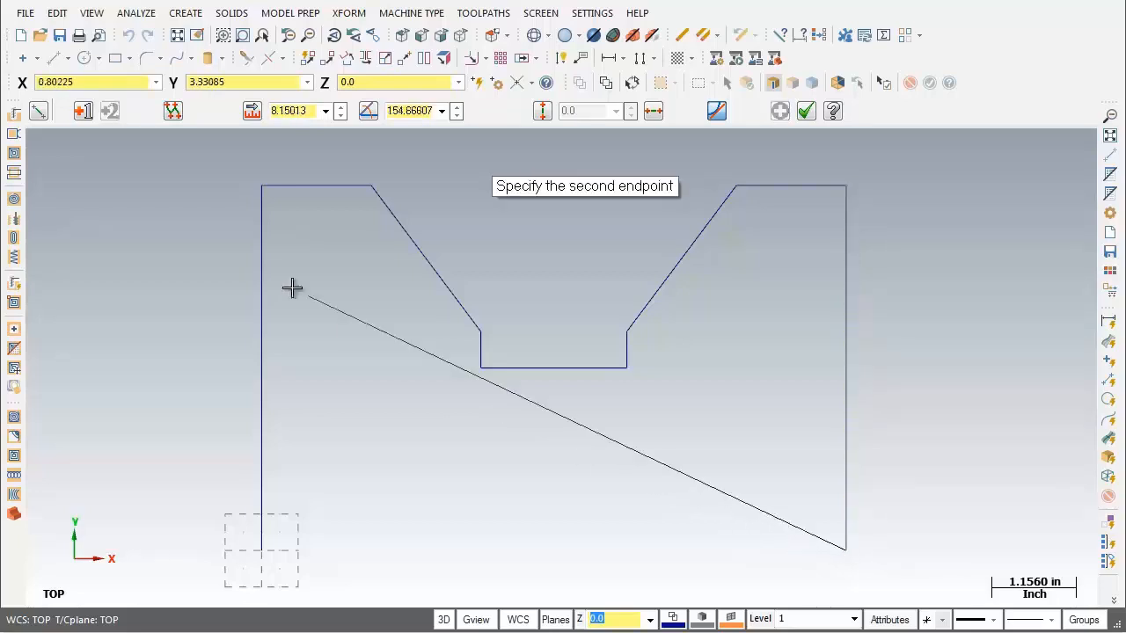
{"action": "left_click", "coordinate": [74, 81]}
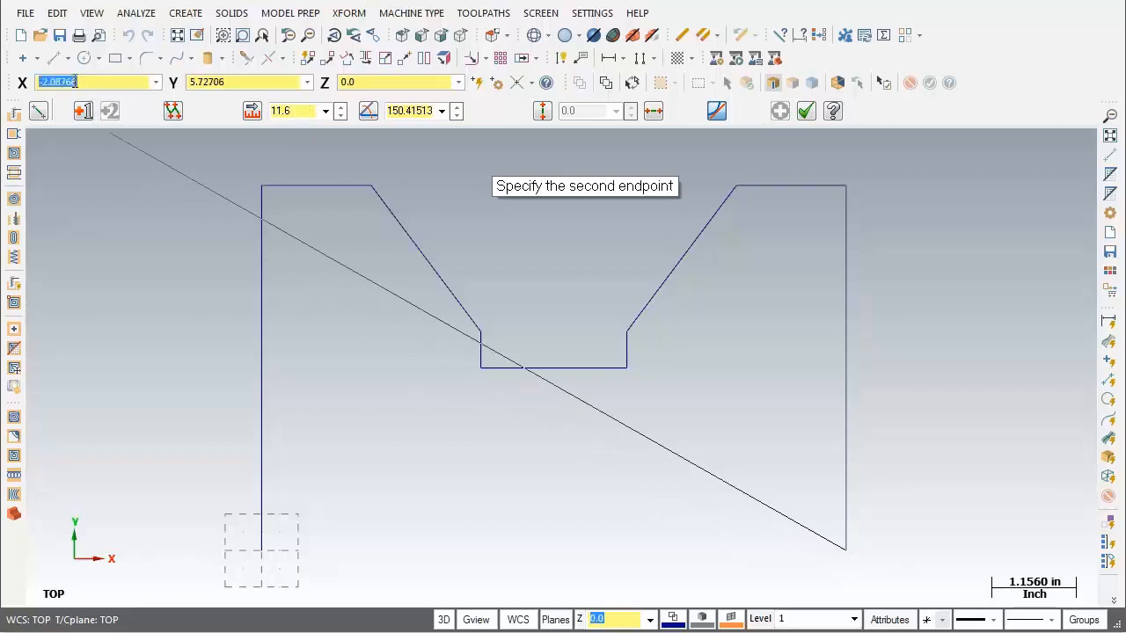
{"action": "type", "text": "0"}
{"action": "key", "text": "Tab"}
{"action": "type", "text": "0"}
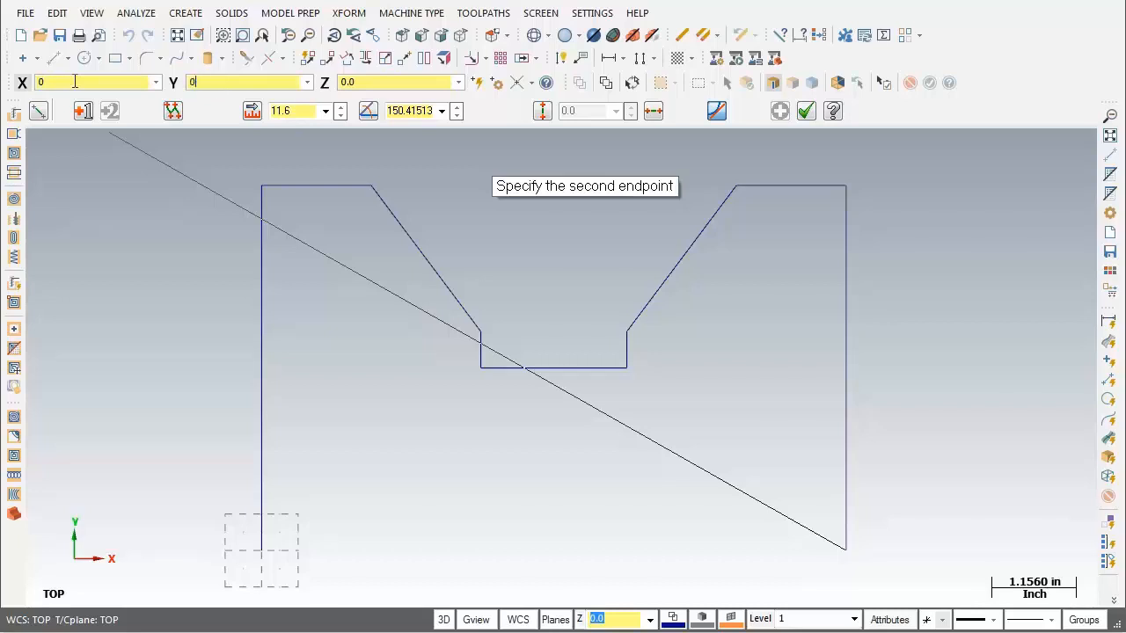
{"action": "key", "text": "Tab"}
{"action": "key", "text": "Return"}
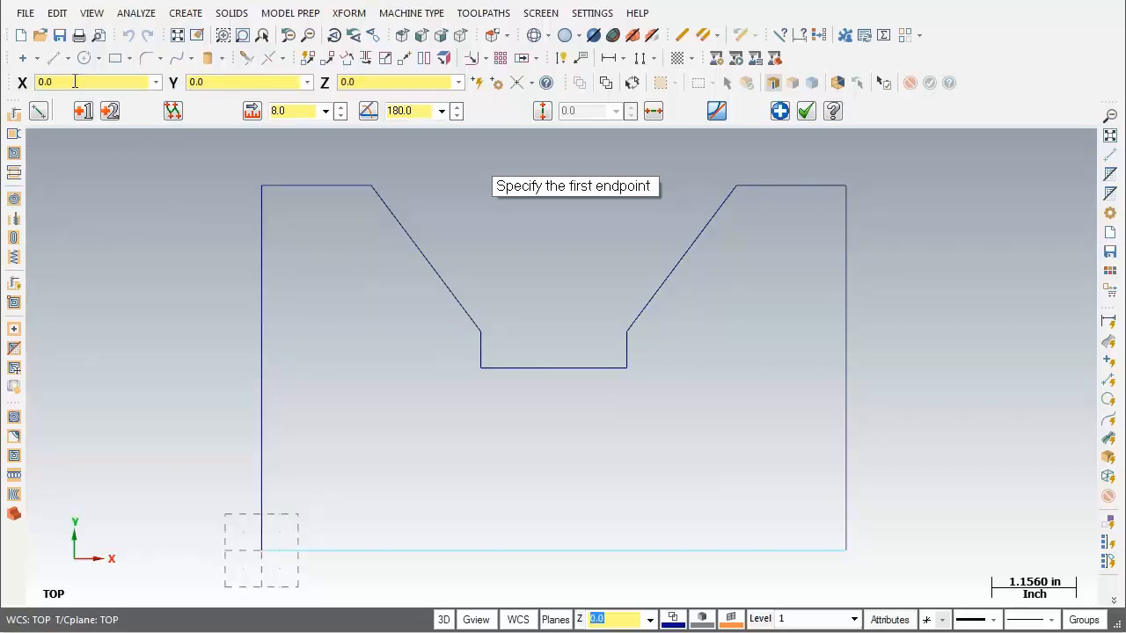
- Finish the line command and fit the completed profile to the graphics area
{"action": "left_click", "coordinate": [807, 112]}
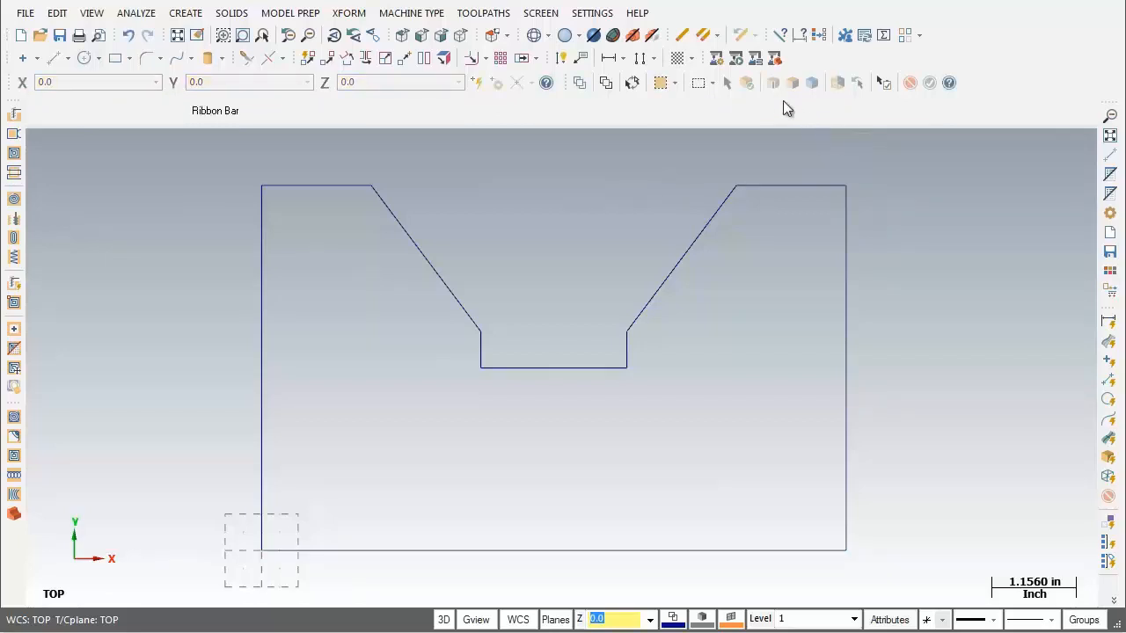
{"action": "left_click", "coordinate": [178, 39]}
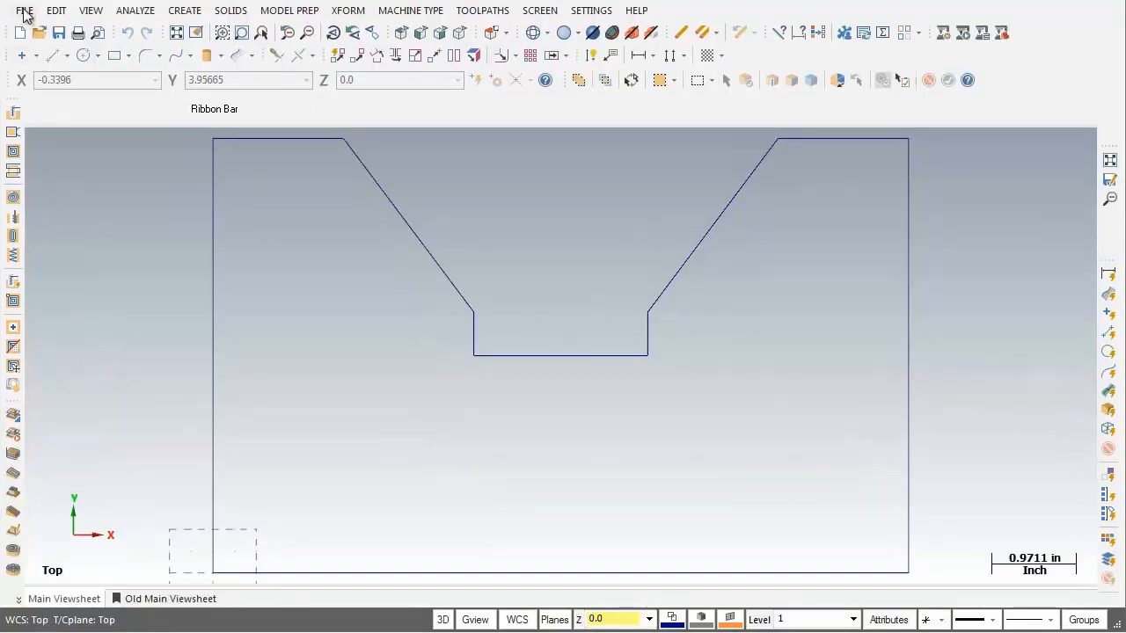
- Save the drawing under the name Mill-Lesson-1 in the Mill_1 folder as a Mastercam X9 file
{"action": "left_click", "coordinate": [25, 11]}
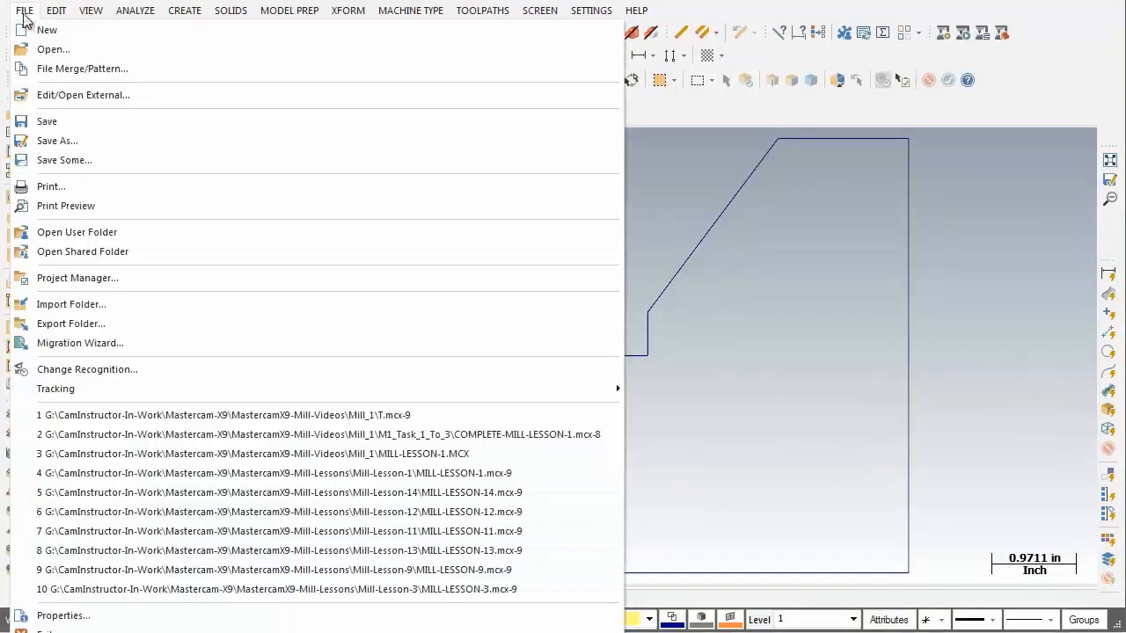
{"action": "left_click", "coordinate": [87, 140]}
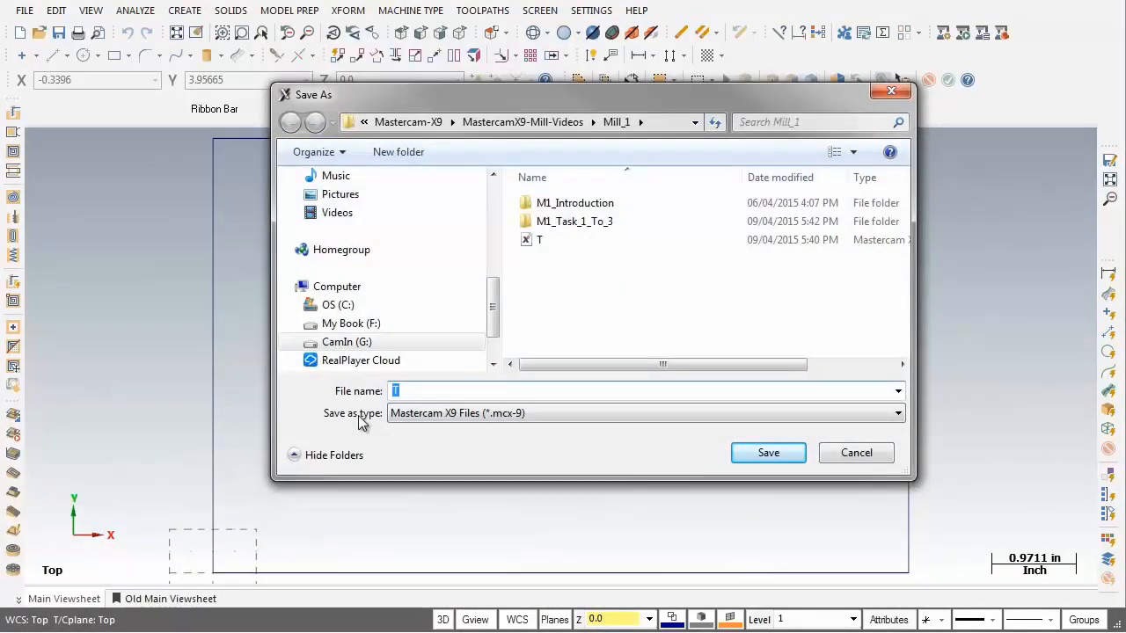
{"action": "type", "text": "Mill-"}
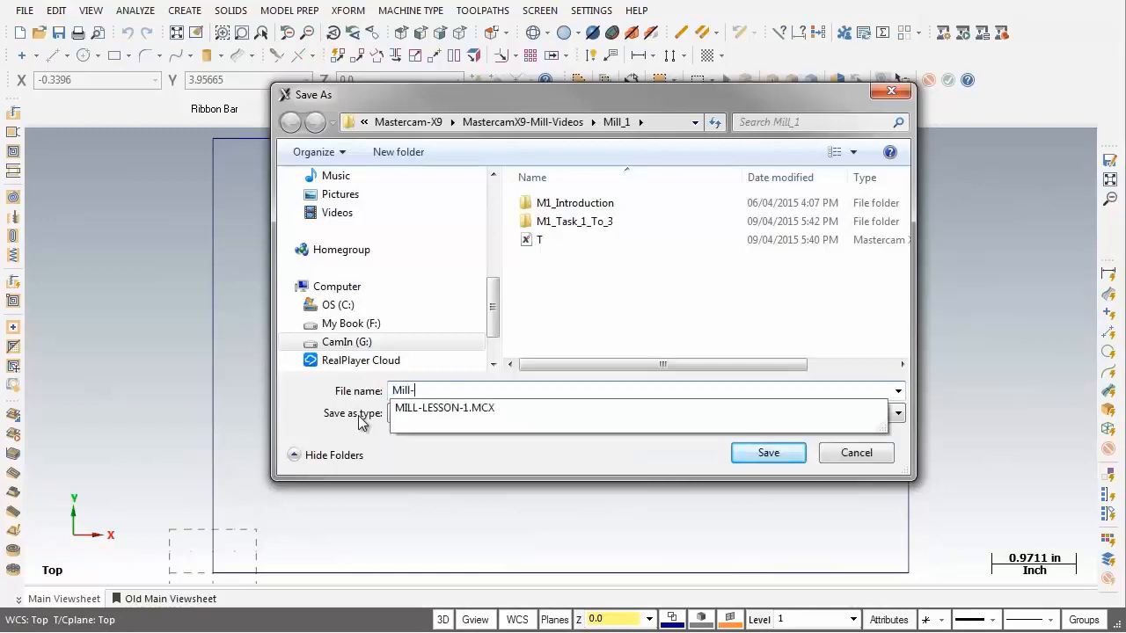
{"action": "type", "text": "Lesson-1"}
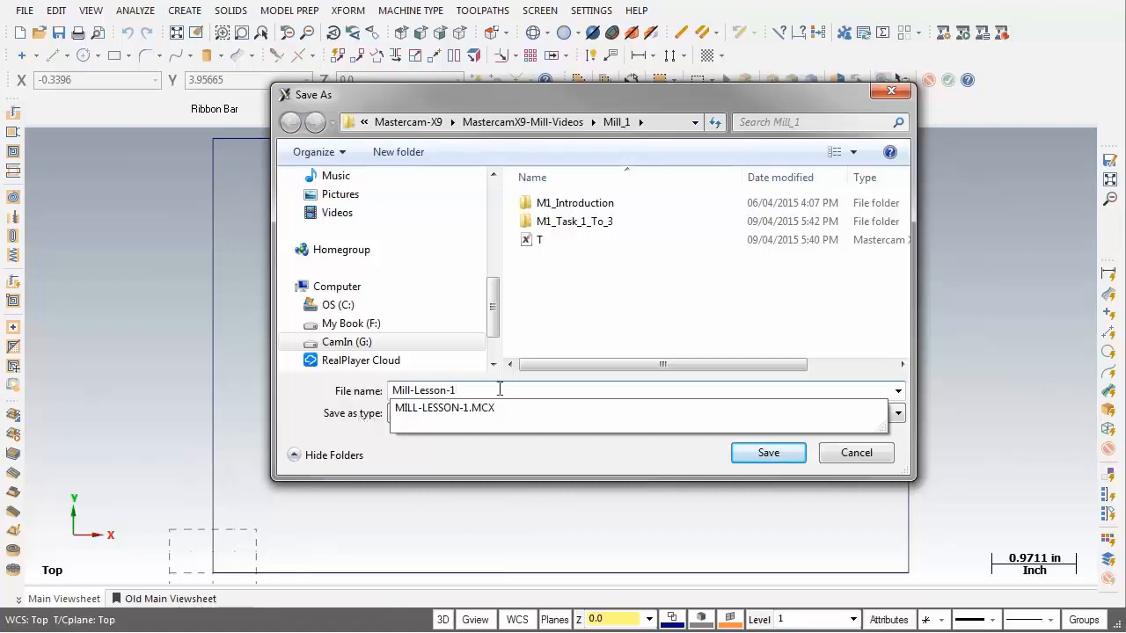
{"action": "left_click", "coordinate": [762, 461]}
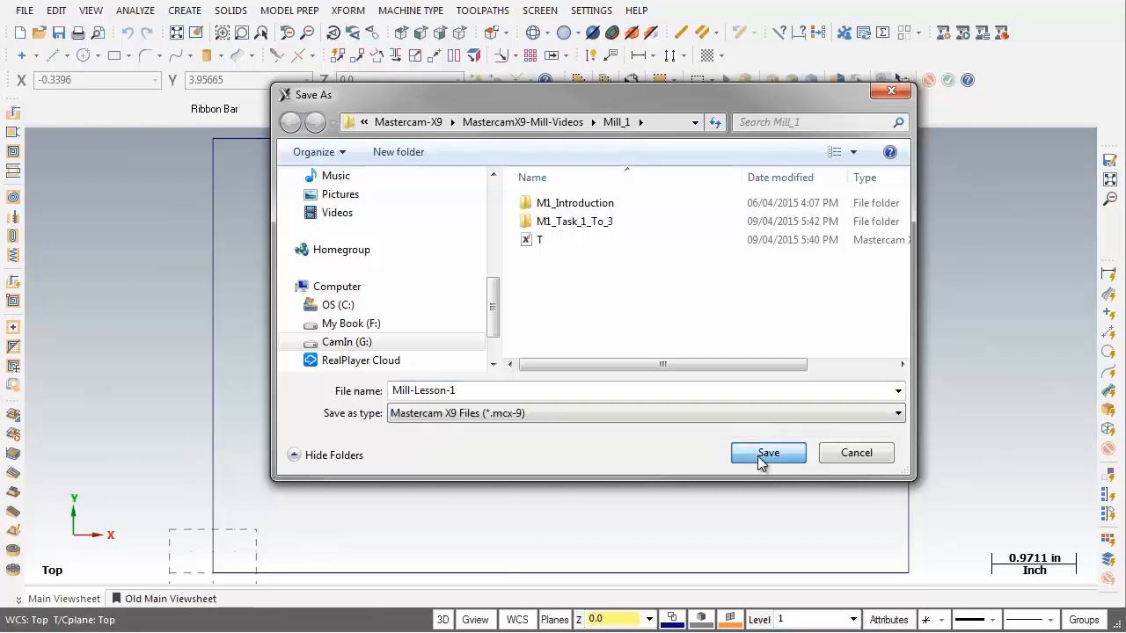
{"action": "left_click", "coordinate": [762, 458]}
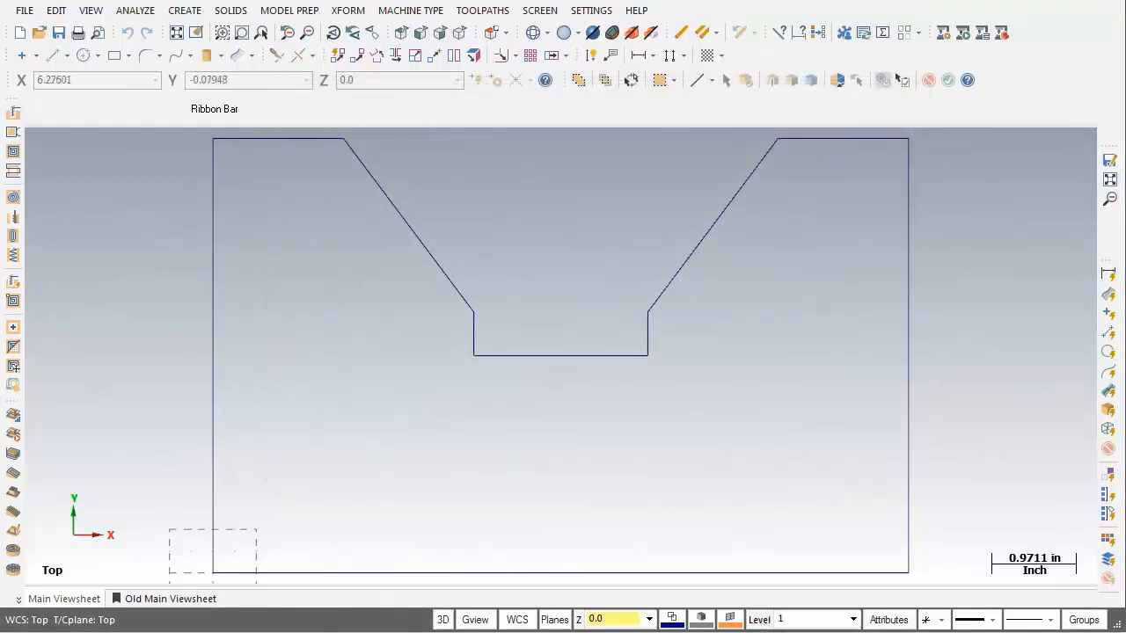